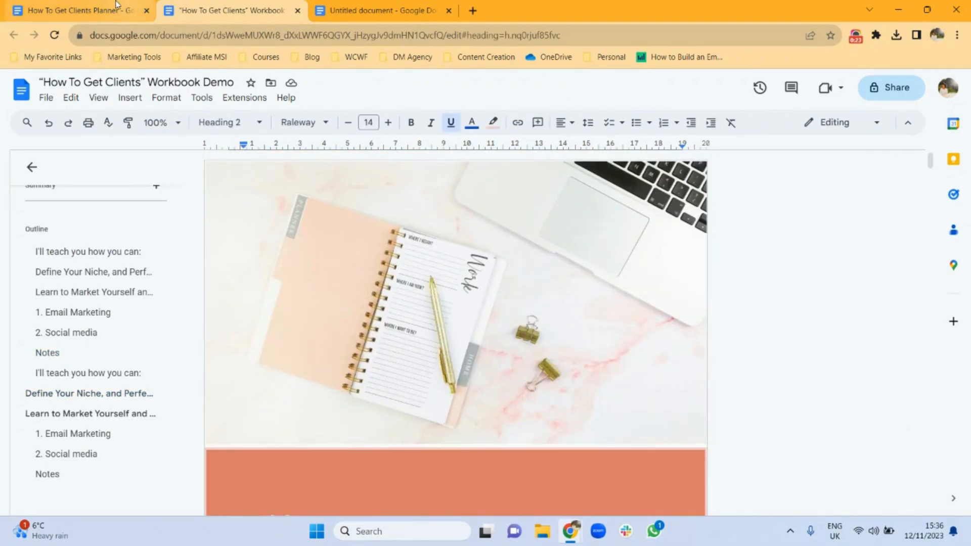
- Review the plain "How To Get Clients Planner" and compare it with the designed "How To Get Clients" Workbook Demo, including its cover and introduction pages
left_click(91, 9)
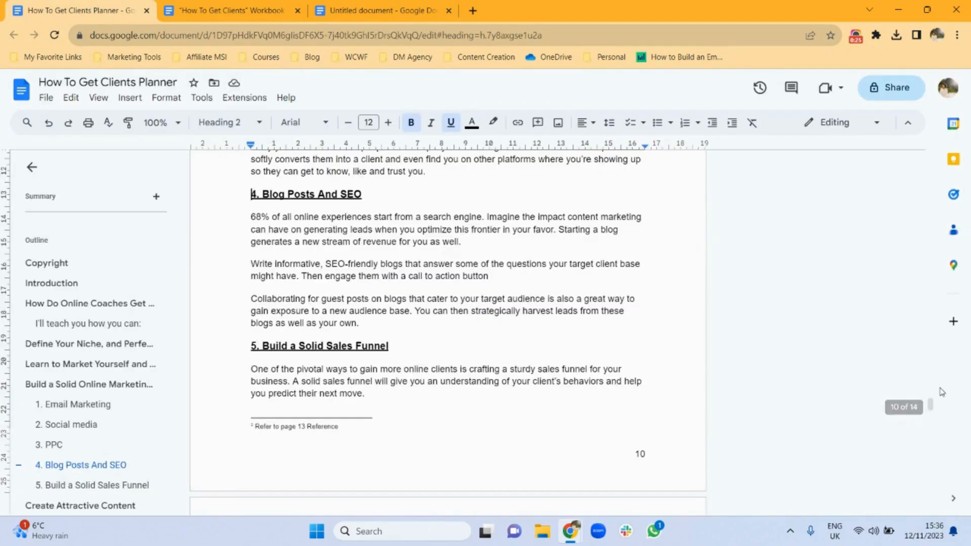
left_click_drag(934, 416, 927, 218)
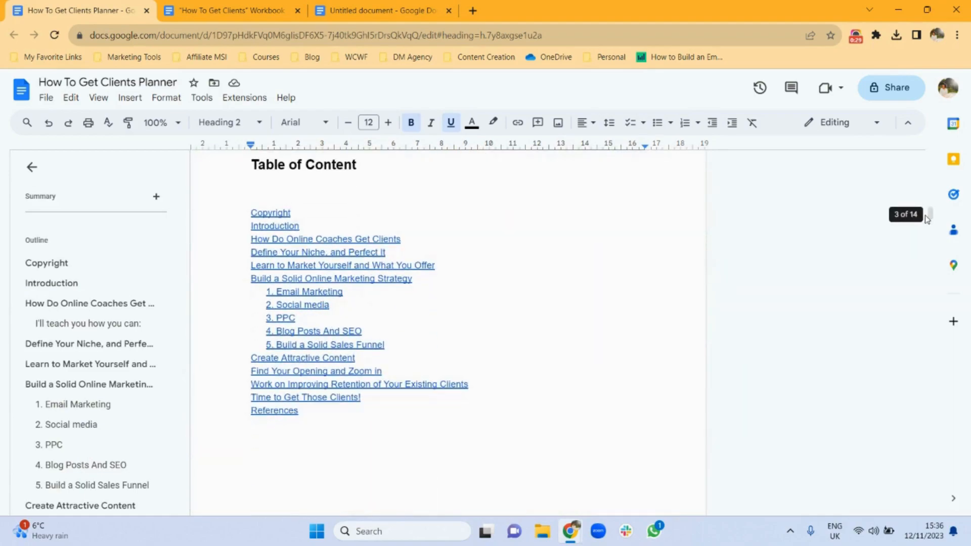
left_click(242, 5)
left_click_drag(934, 165, 939, 368)
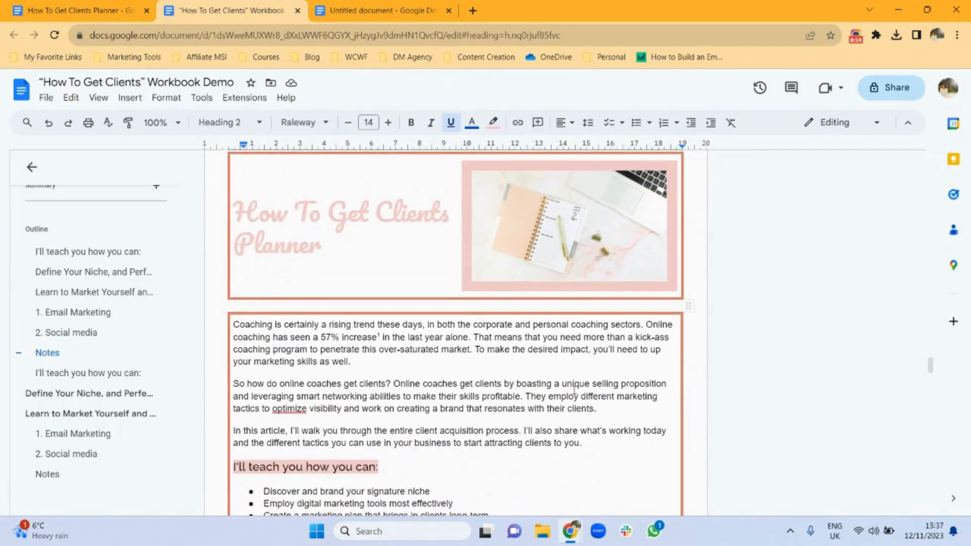
left_click(627, 402)
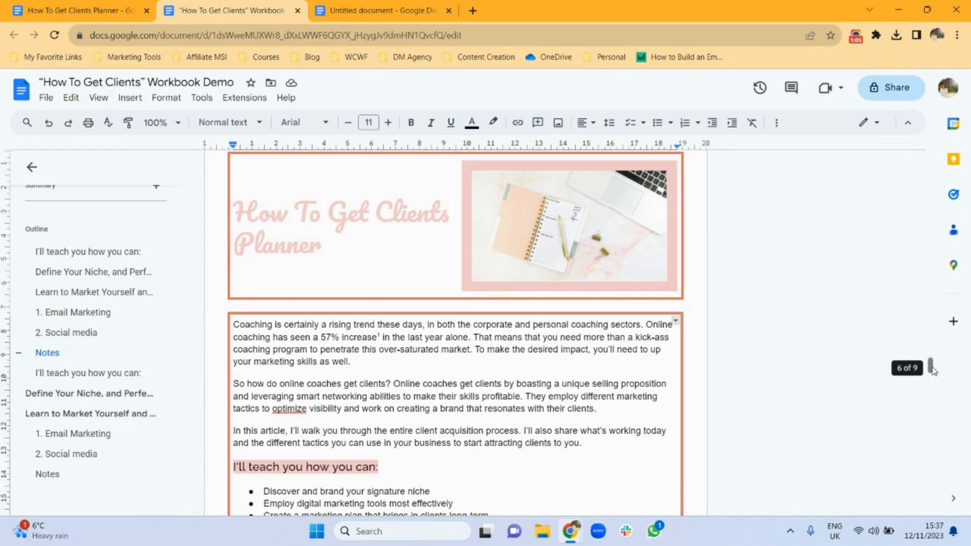
left_click_drag(933, 370, 929, 162)
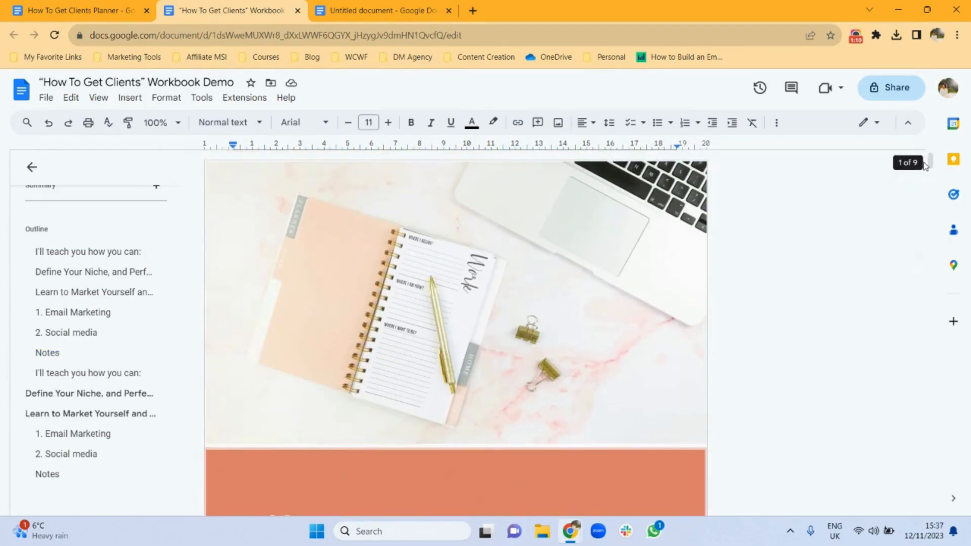
left_click(384, 9)
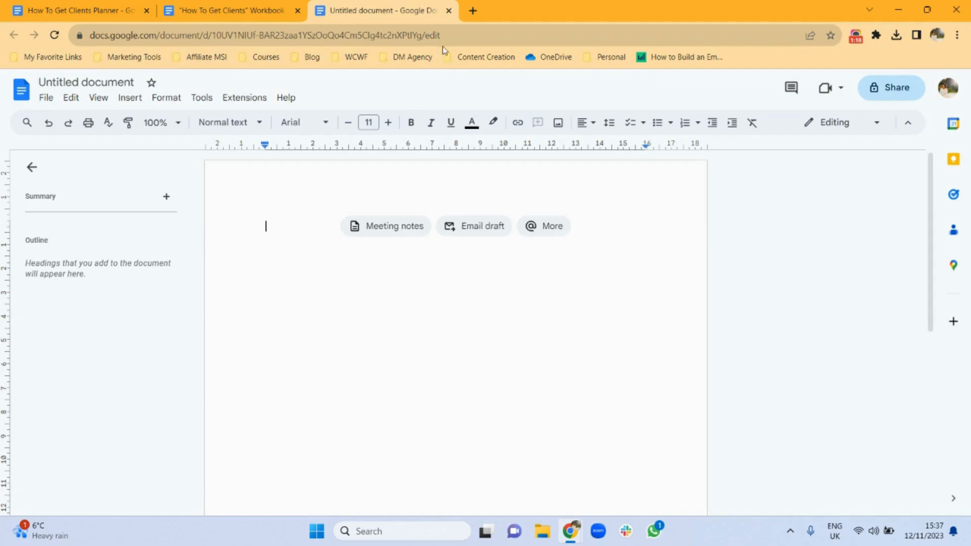
left_click(287, 5)
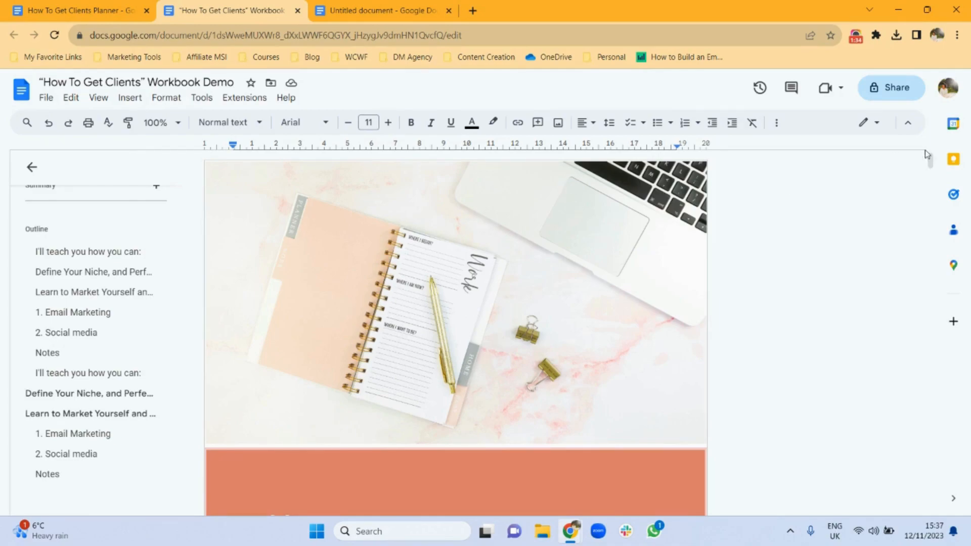
left_click_drag(930, 159, 932, 212)
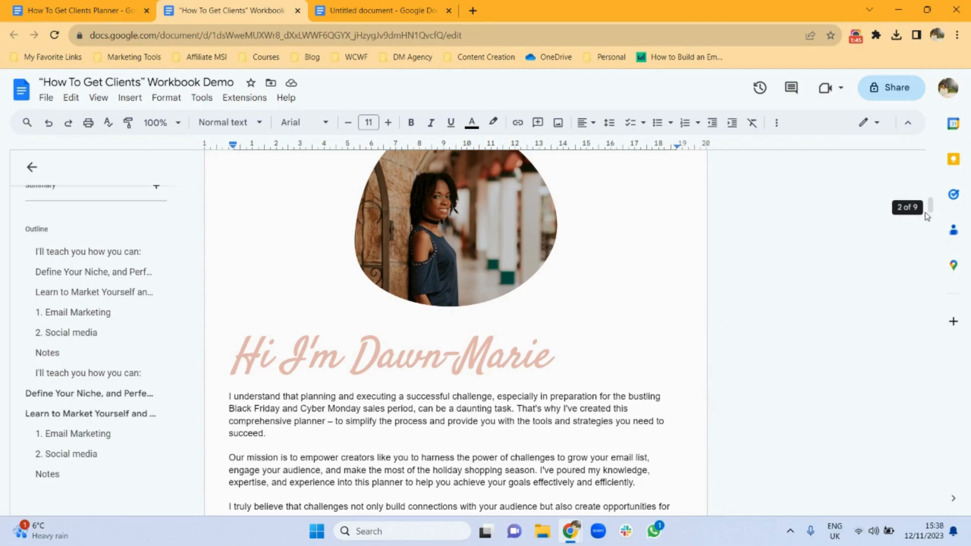
left_click_drag(930, 204, 914, 123)
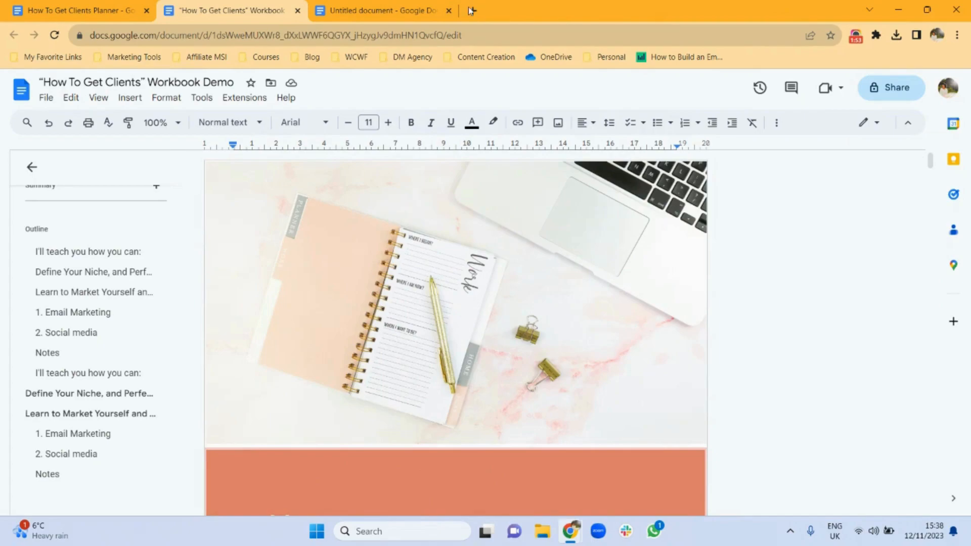
- Switch to the untitled document and show its non-printing characters
left_click(412, 7)
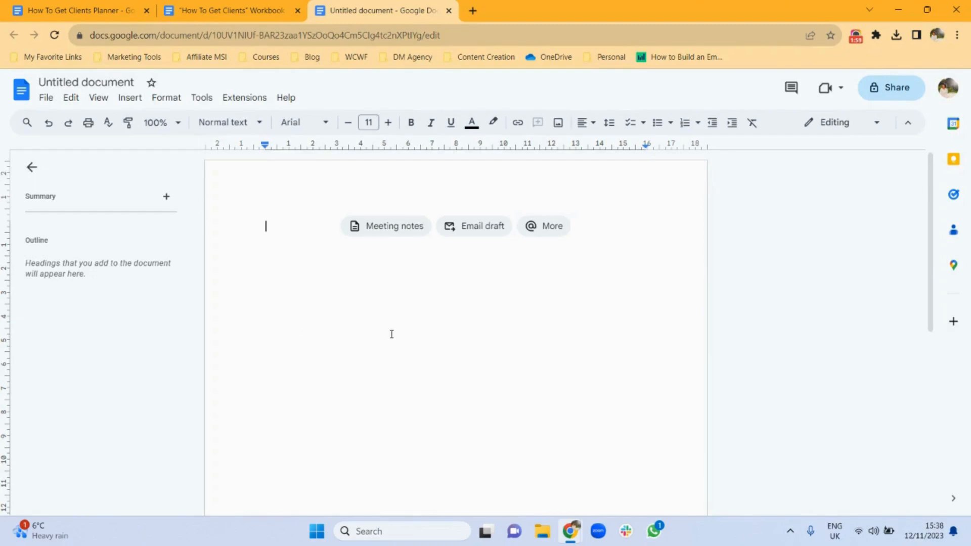
left_click(98, 98)
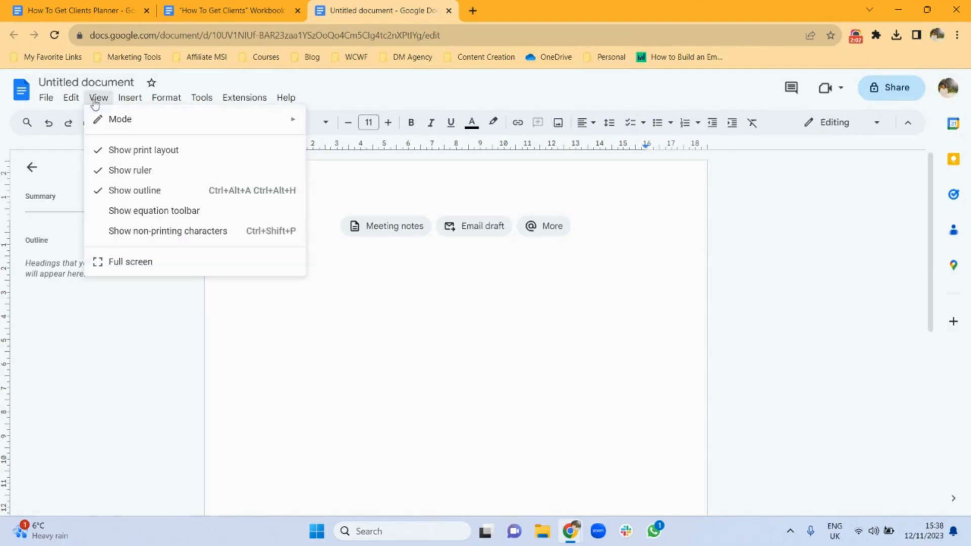
left_click(129, 235)
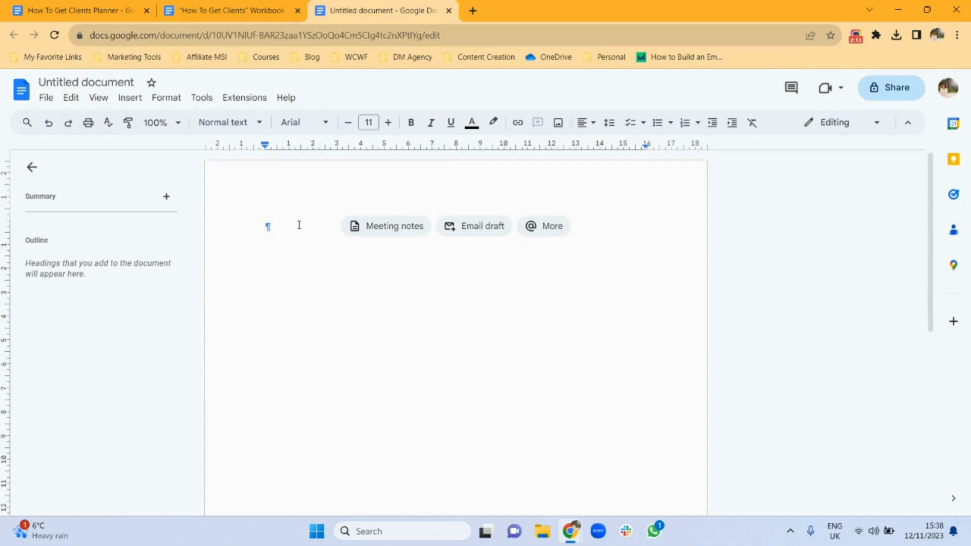
- Try out the paragraph marks by adding four empty paragraphs and deleting them again
key("Return")
key("Return")
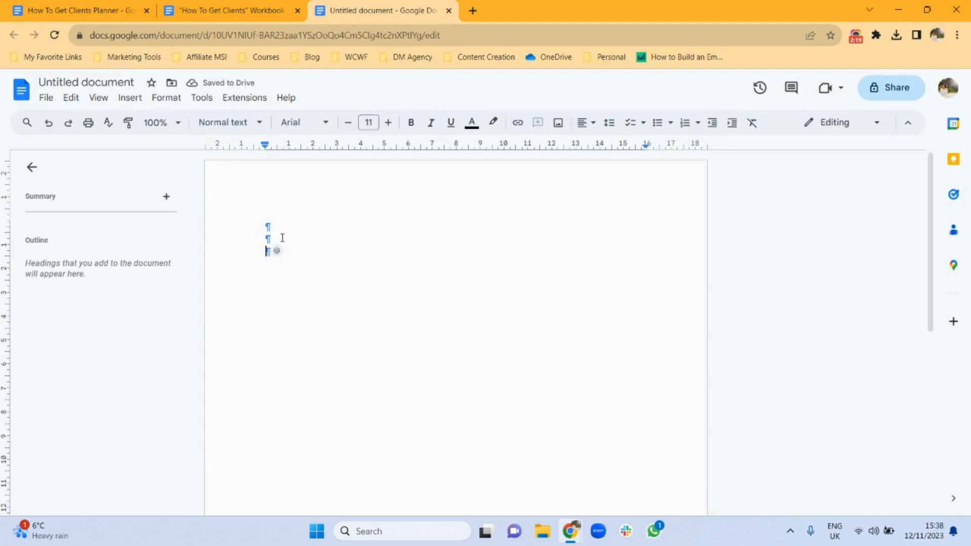
key("Return")
key("Return")
key("BackSpace")
key("BackSpace")
key("BackSpace")
key("BackSpace")
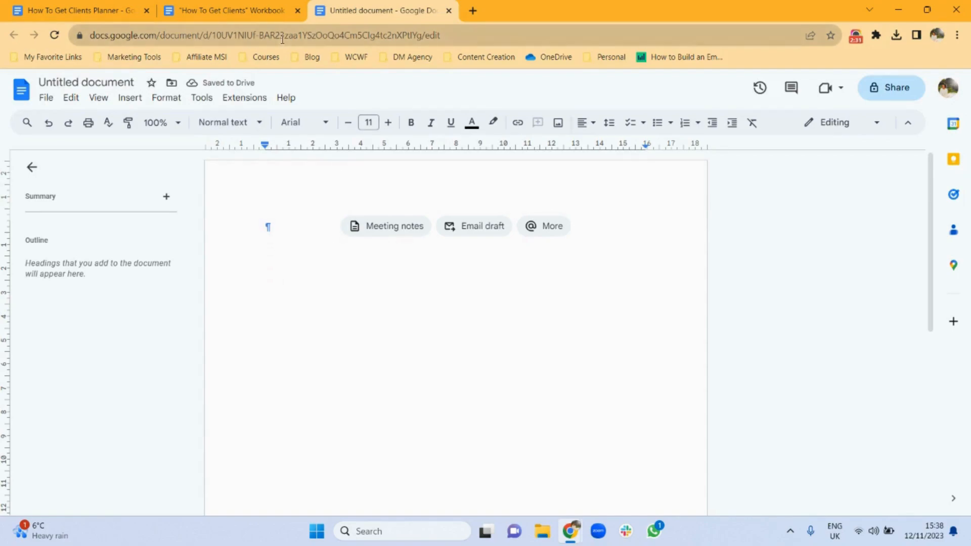
- Insert a next-page section break at the start of the blank document and check both pages
left_click(130, 97)
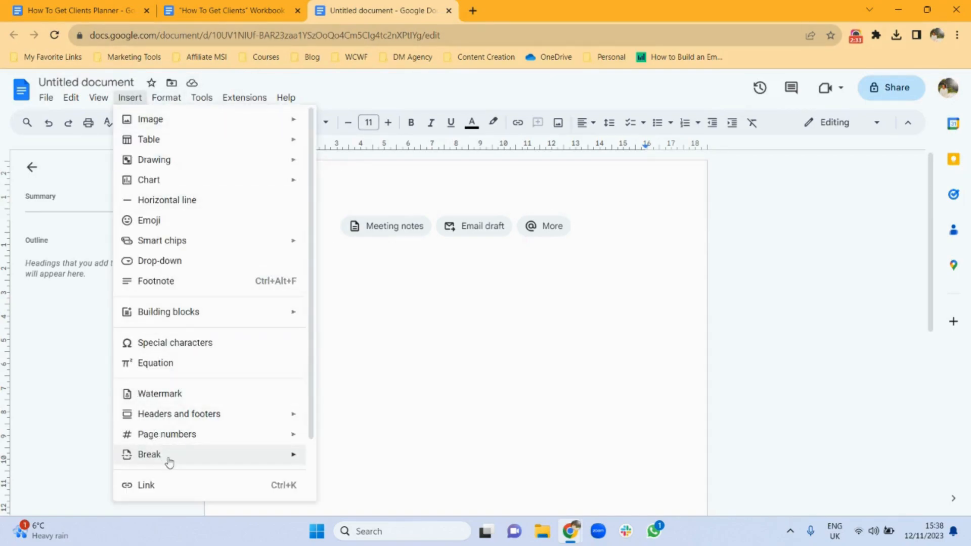
mouse_move(206, 456)
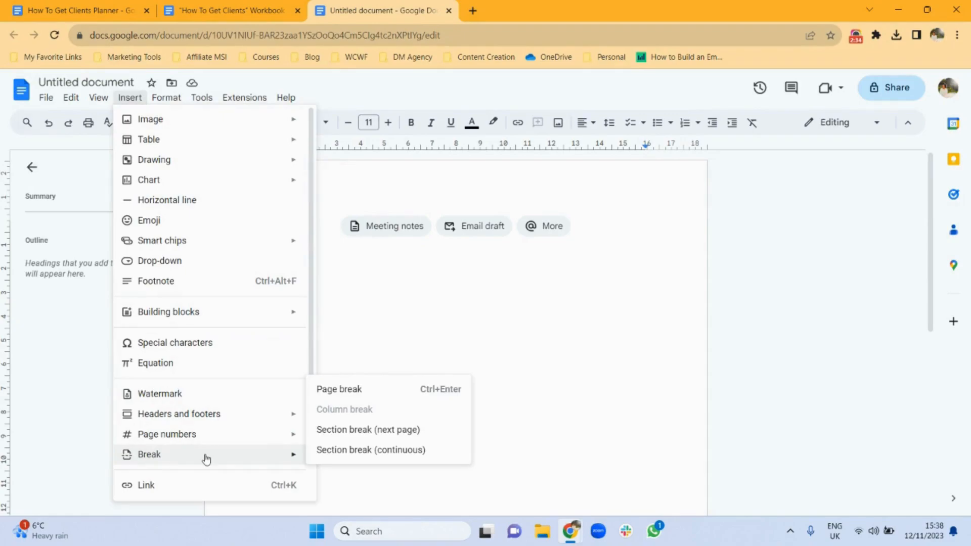
left_click(345, 431)
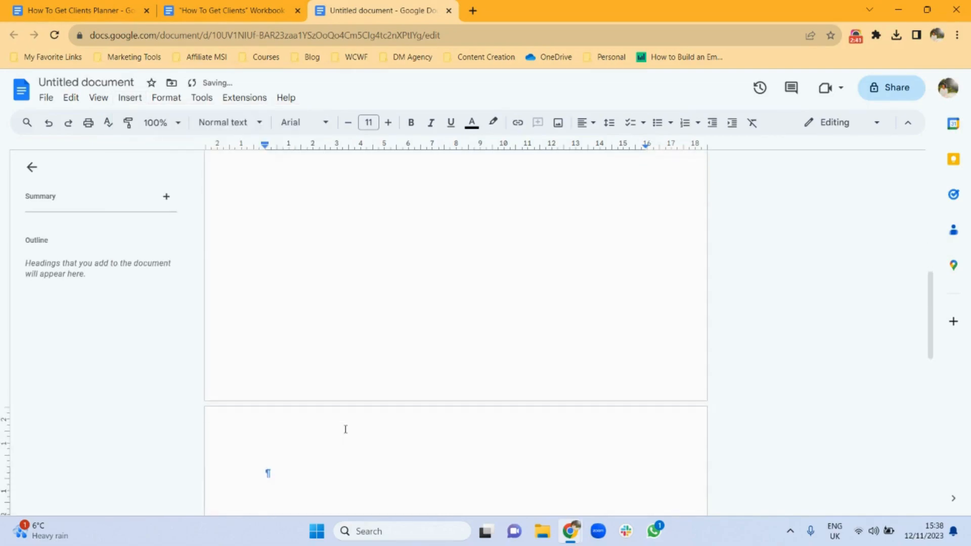
left_click_drag(932, 304, 931, 183)
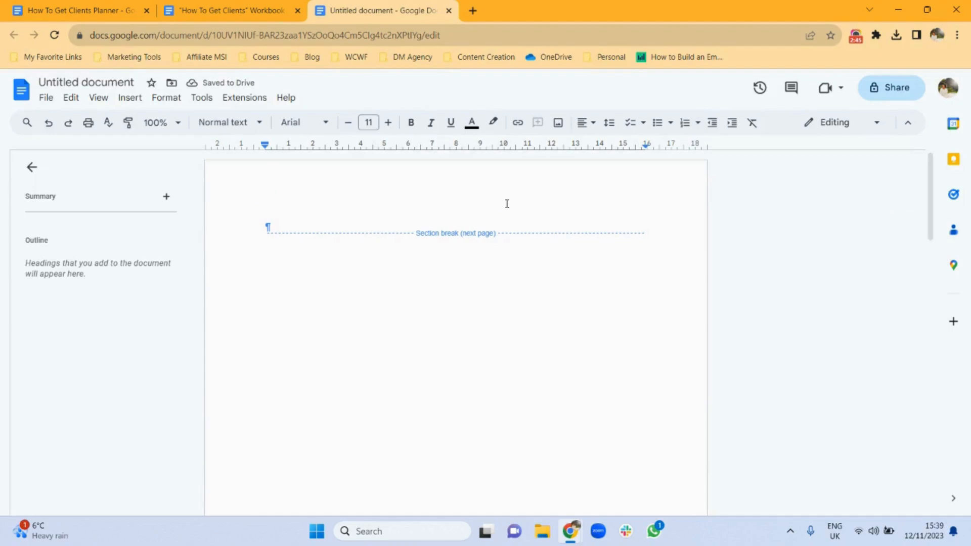
left_click_drag(932, 229, 932, 369)
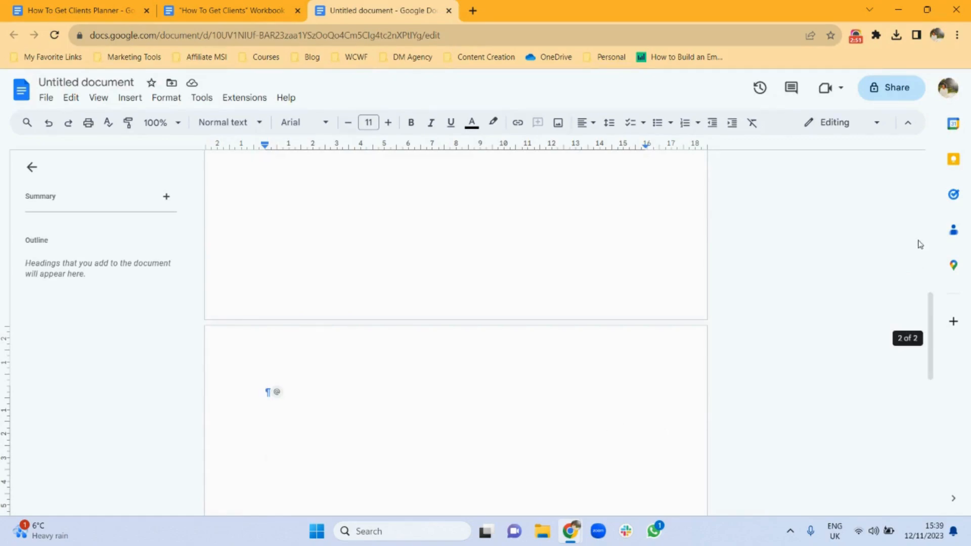
left_click_drag(930, 320, 927, 152)
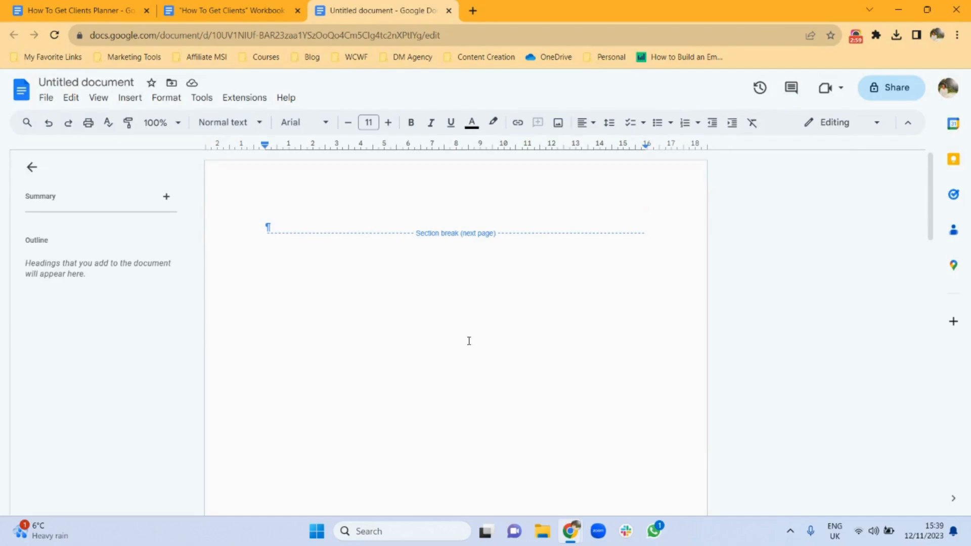
left_click(45, 97)
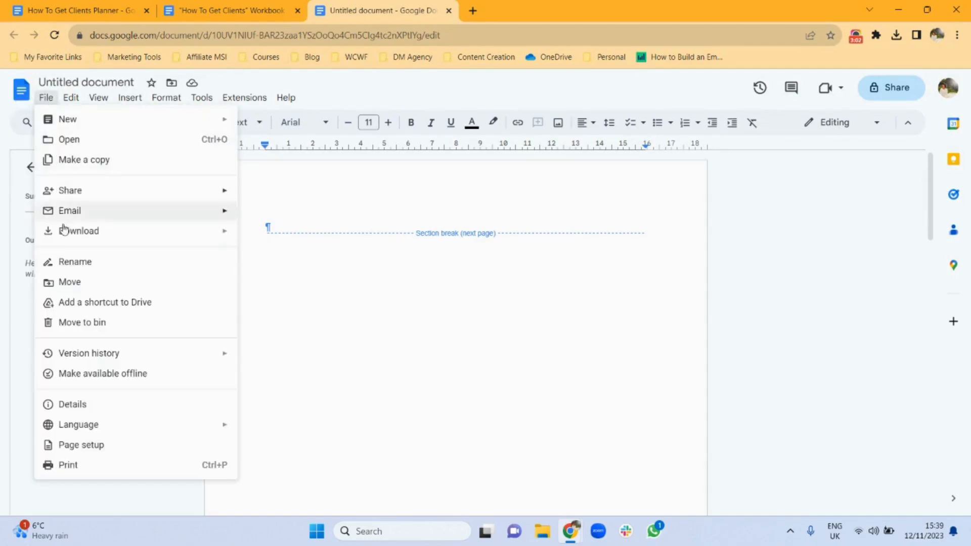
left_click(91, 447)
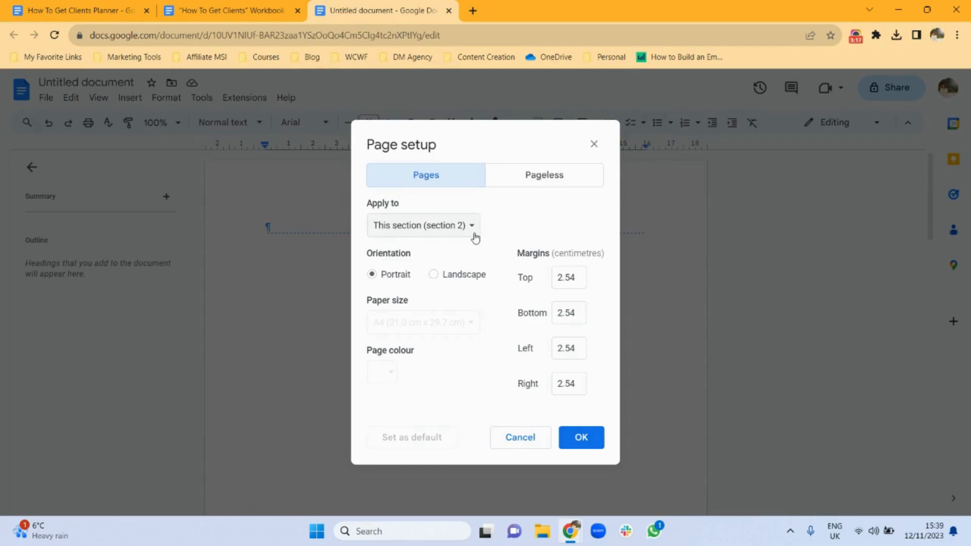
left_click(513, 434)
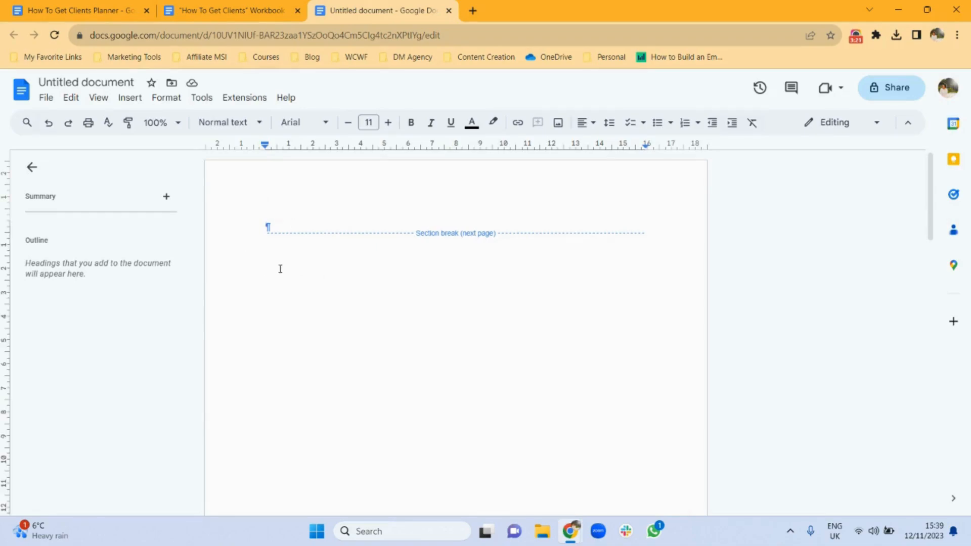
- Set all four page margins of section 1 to 0 cm, applying them to that section only, and compare both pages
left_click(46, 98)
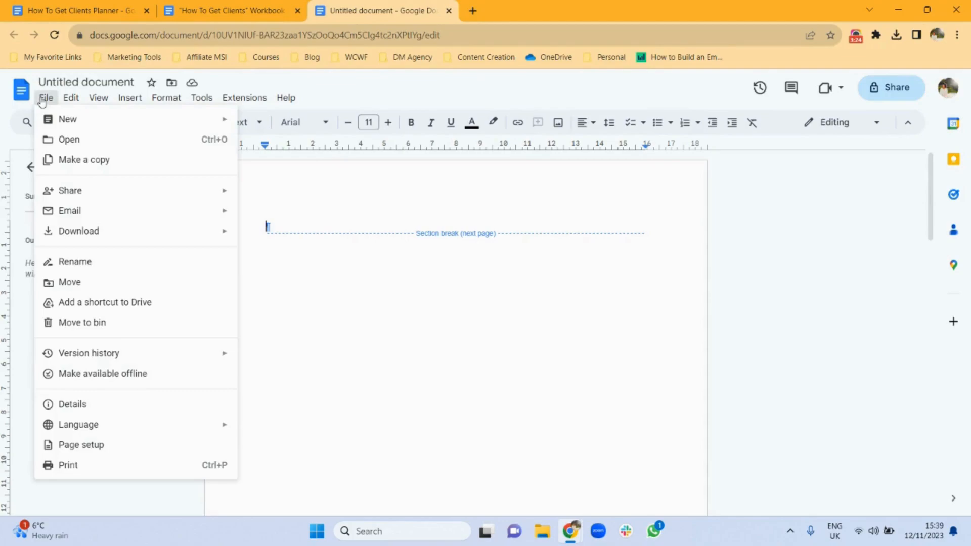
left_click(114, 445)
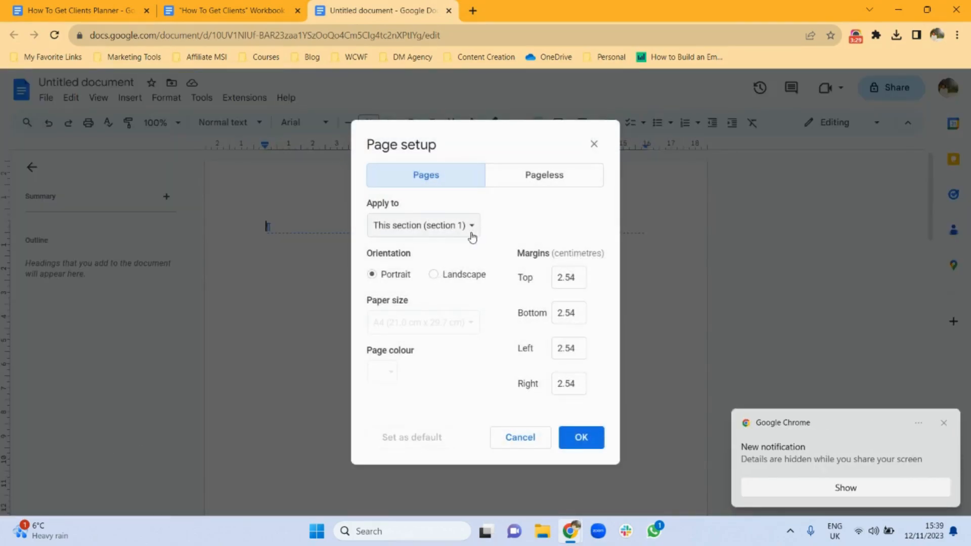
double_click(570, 277)
type("0")
key("Tab")
type("0")
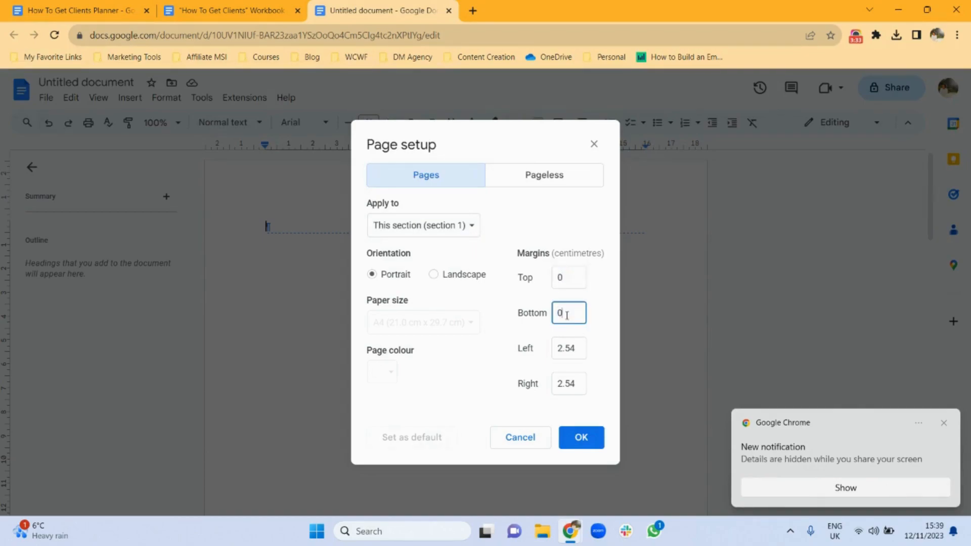
double_click(568, 352)
type("0")
double_click(575, 391)
type("0")
left_click(582, 438)
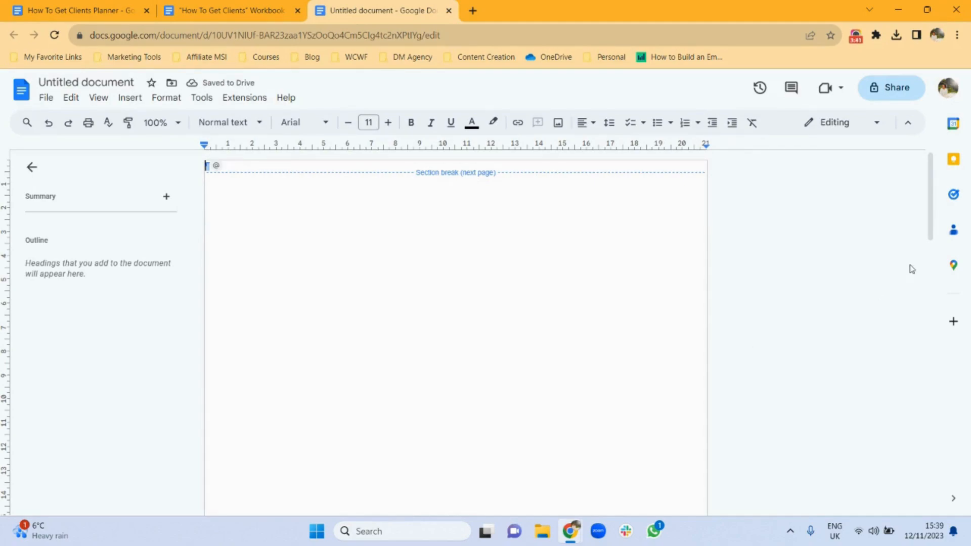
left_click_drag(934, 238, 917, 390)
left_click(243, 342)
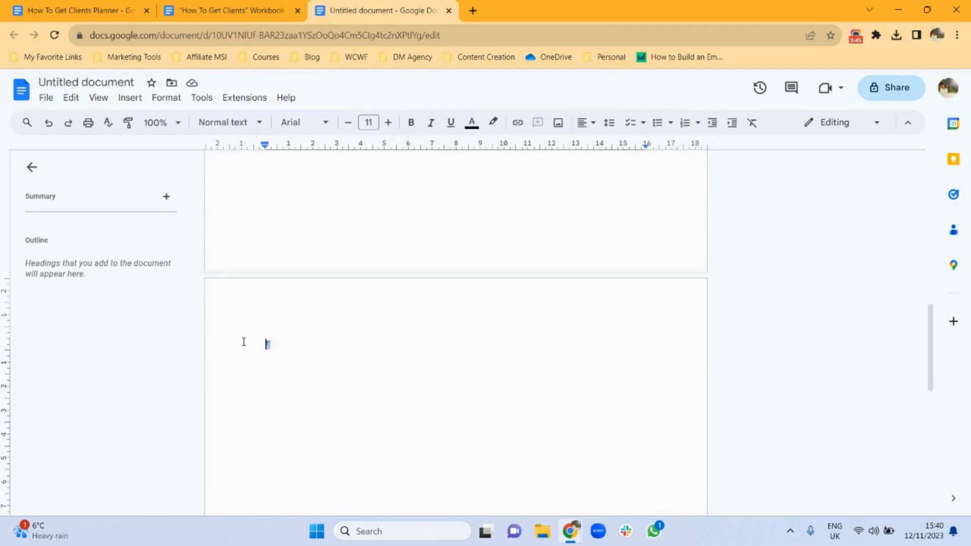
left_click_drag(927, 329, 897, 158)
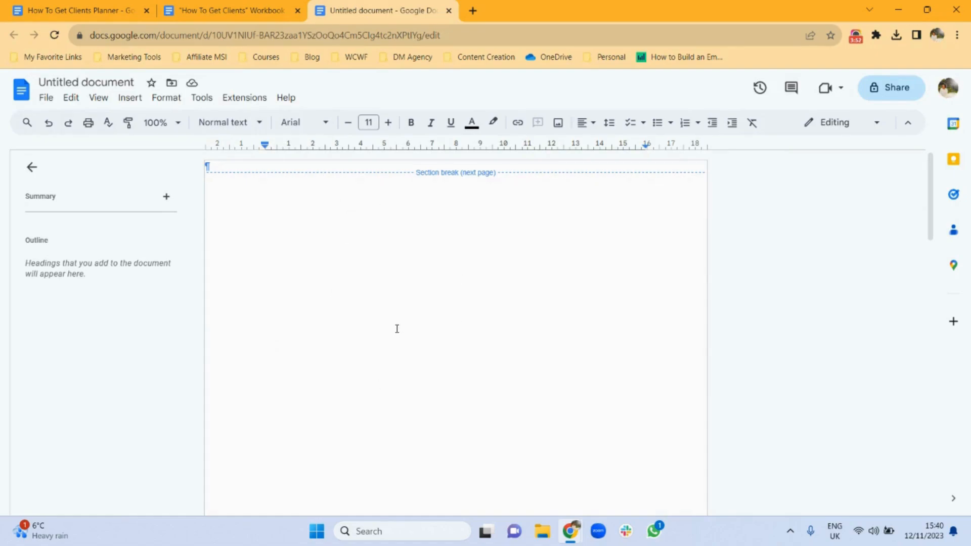
- Set the top, bottom, left and right page margins of section 2, the second page, to 1 cm
left_click(381, 264)
left_click_drag(930, 217, 921, 384)
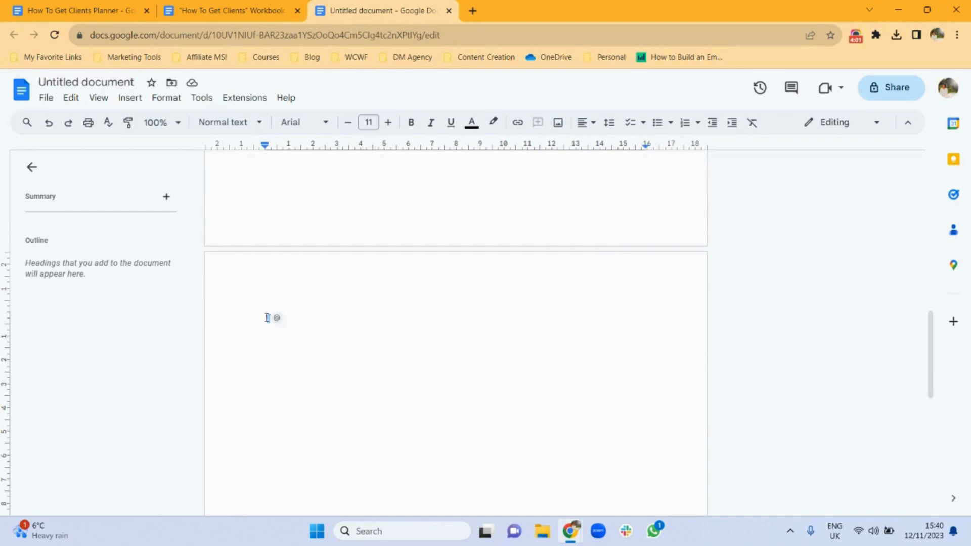
left_click(46, 97)
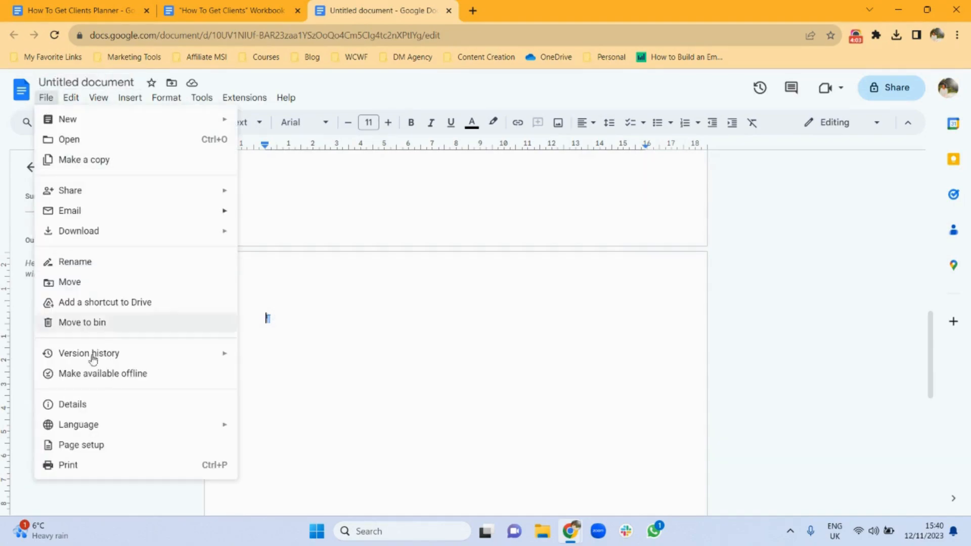
left_click(119, 448)
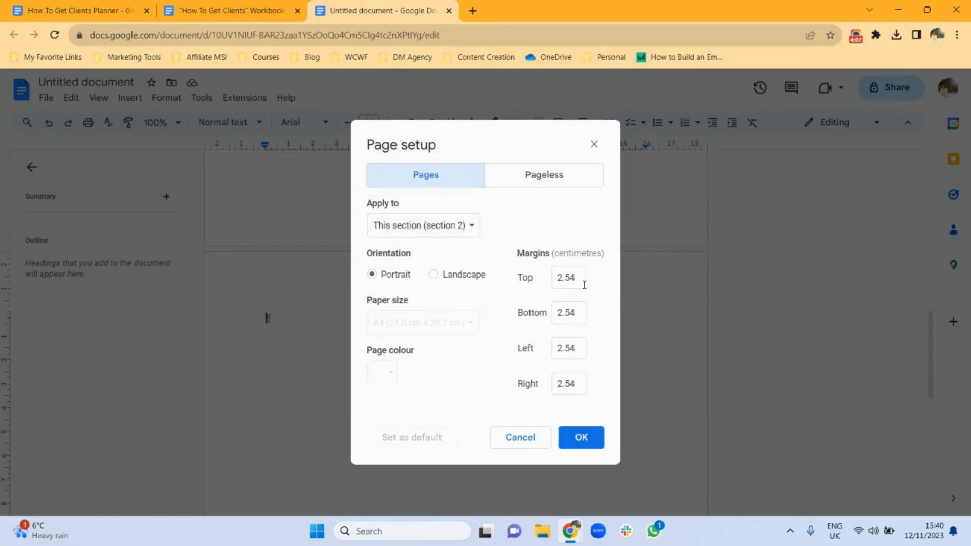
left_click_drag(580, 280, 558, 279)
type("1")
left_click_drag(577, 313, 555, 312)
type("1")
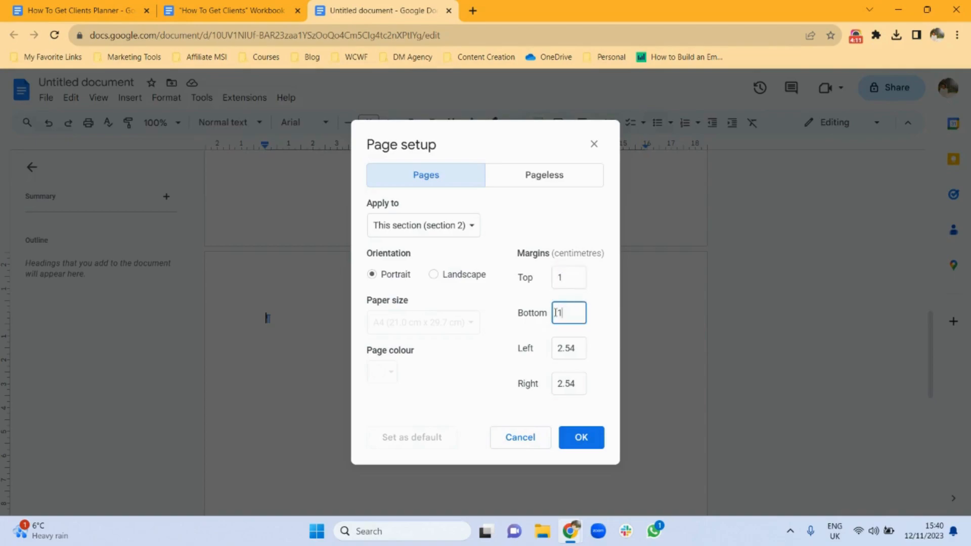
double_click(574, 351)
type("1")
double_click(569, 384)
type("1")
left_click(575, 437)
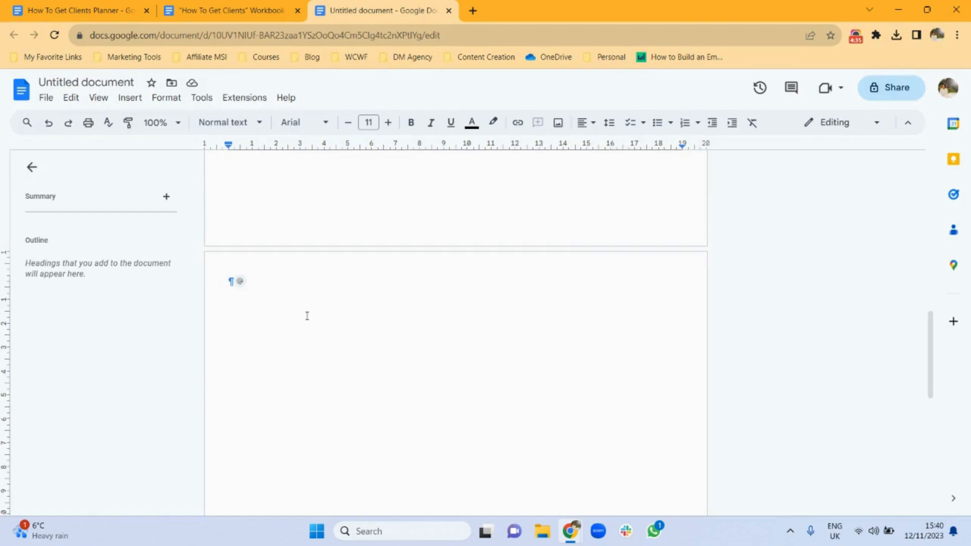
left_click_drag(934, 354, 925, 172)
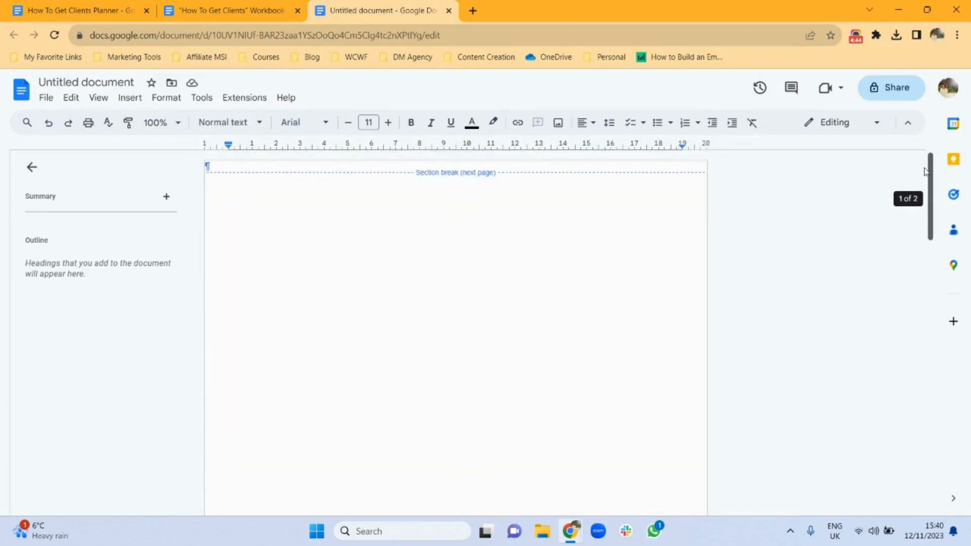
- Compare the margins of both pages in the untitled document and look at the introduction page of the Workbook Demo document
left_click_drag(925, 172, 908, 357)
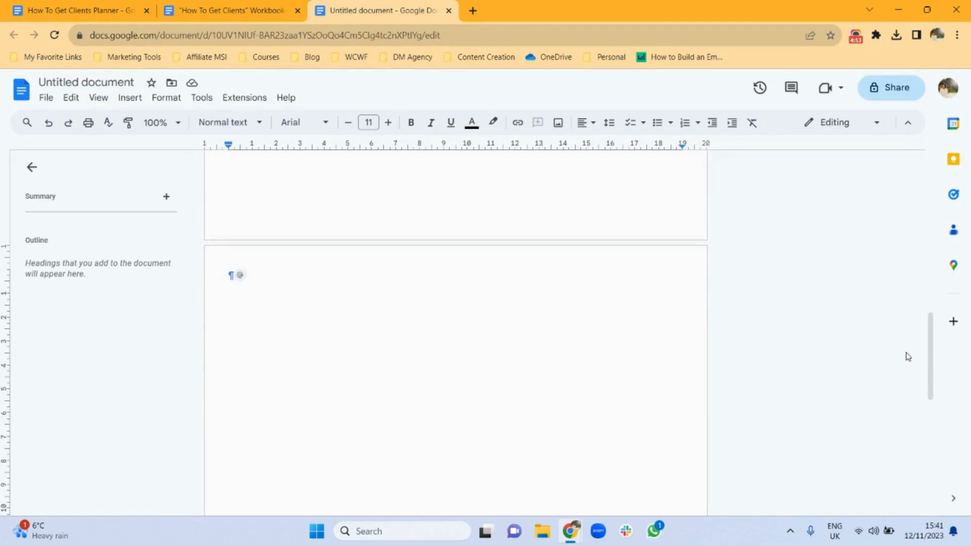
left_click_drag(926, 332, 918, 221)
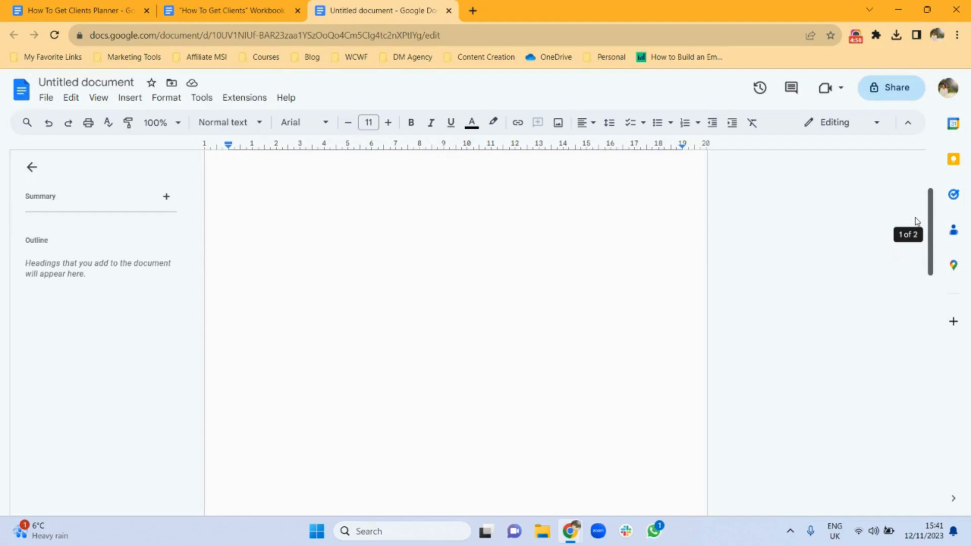
left_click_drag(917, 221, 917, 368)
left_click_drag(916, 367, 916, 366)
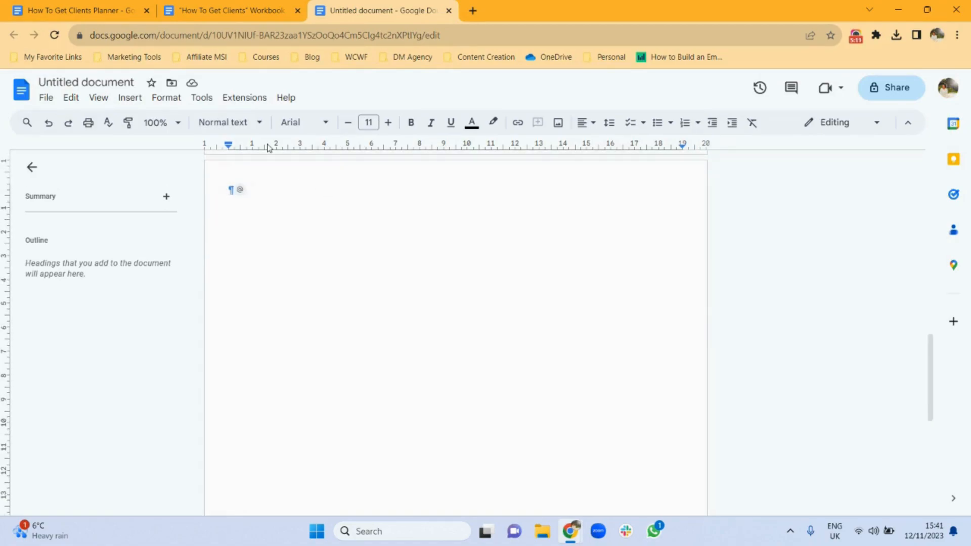
left_click(205, 12)
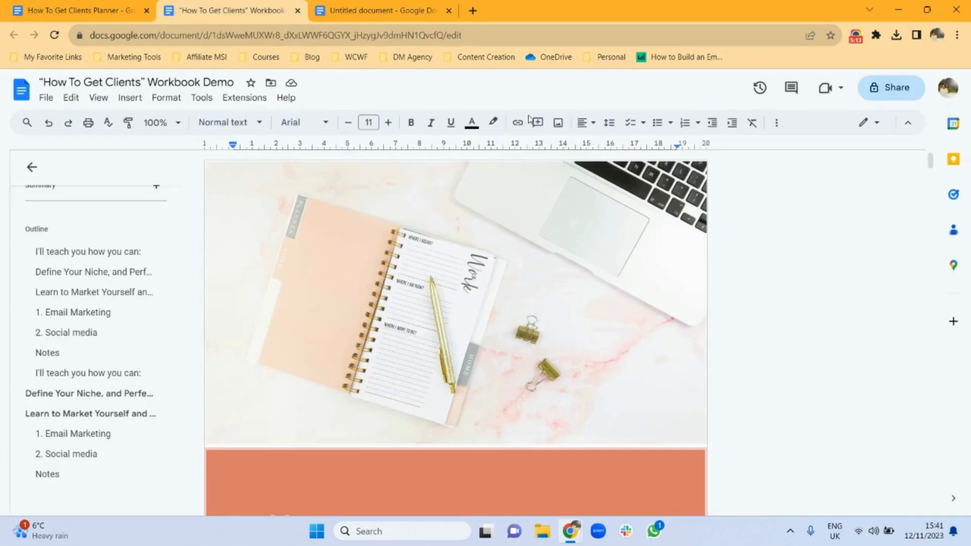
left_click_drag(931, 167, 932, 210)
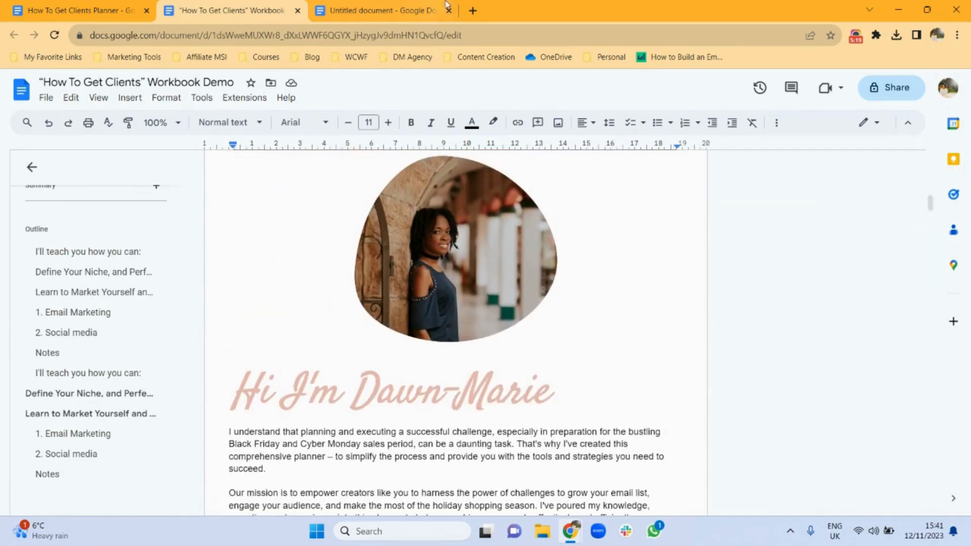
- In the untitled document, insert the image "Headshot image" from the Planner Images folder on the second page
left_click(383, 11)
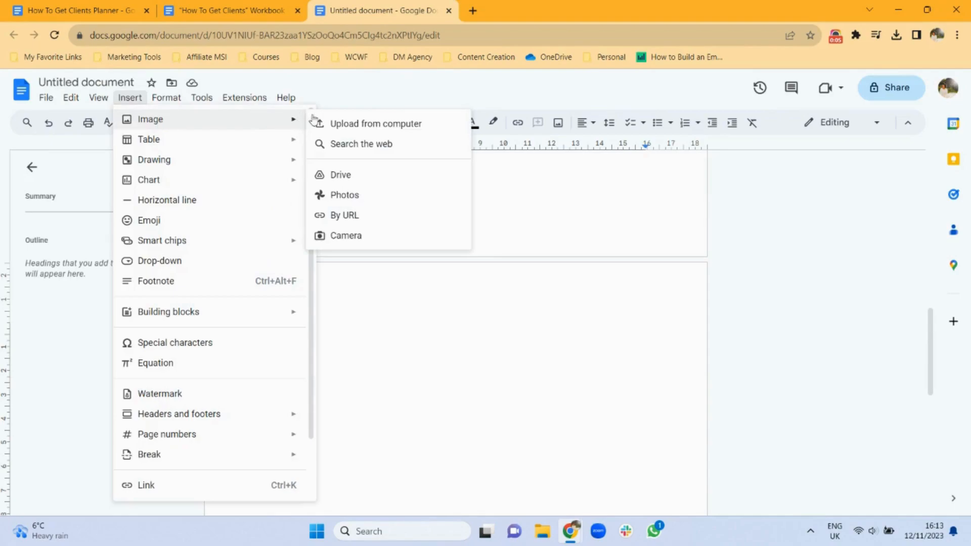
left_click(338, 124)
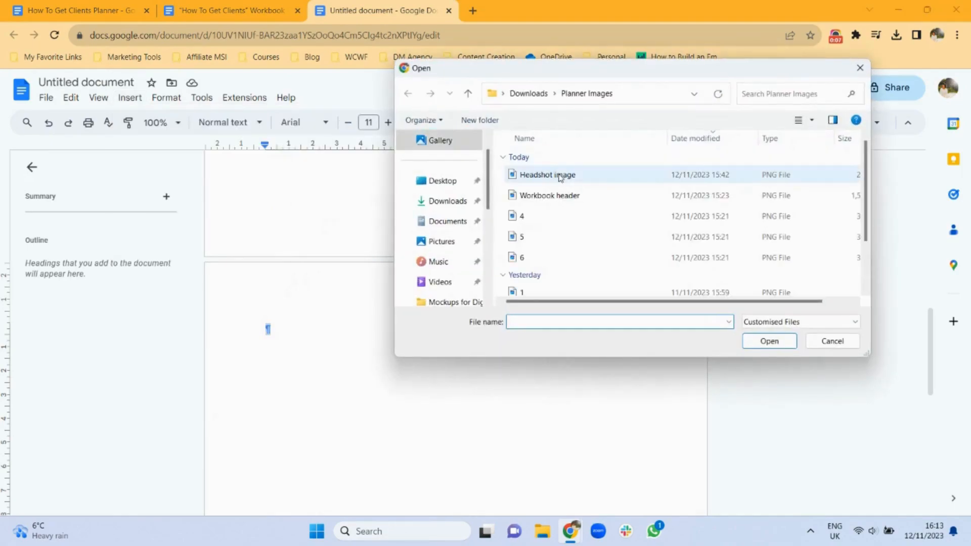
double_click(560, 177)
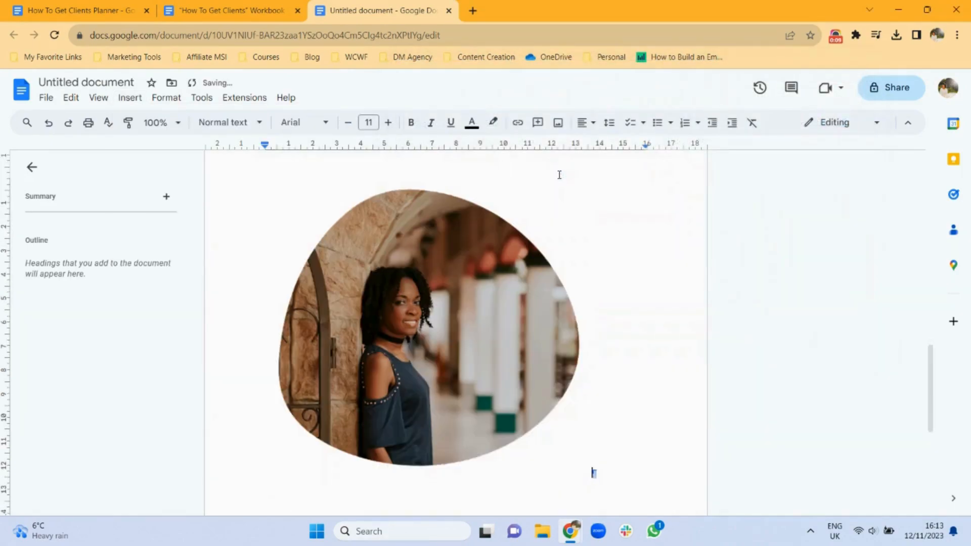
- Shrink the headshot image proportionally to about 10.4 cm wide and centre it on the page
left_click(413, 306)
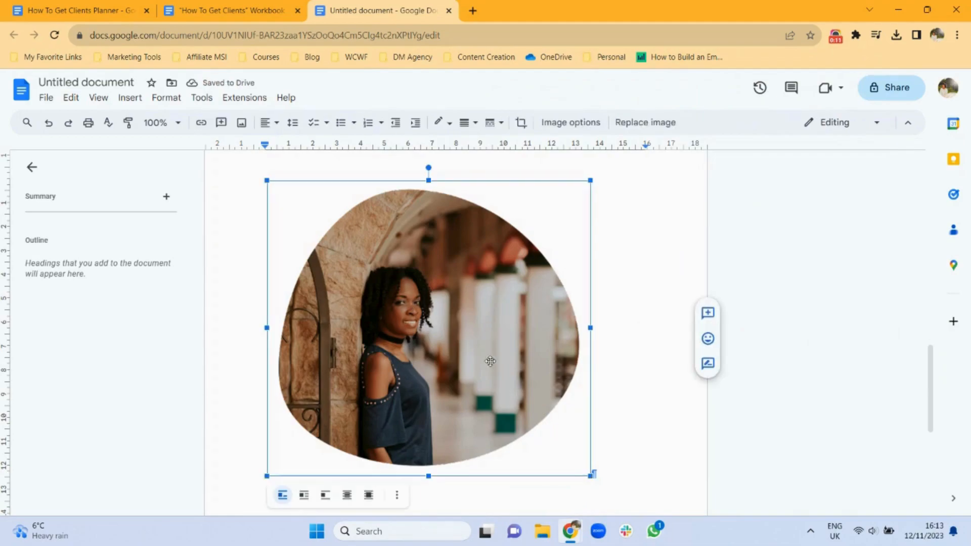
left_click_drag(590, 475, 516, 407)
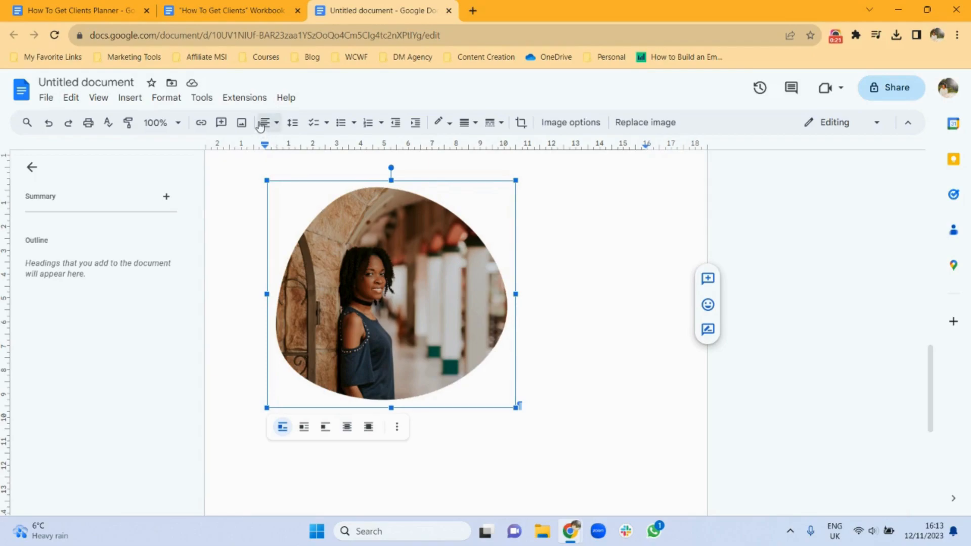
left_click(277, 130)
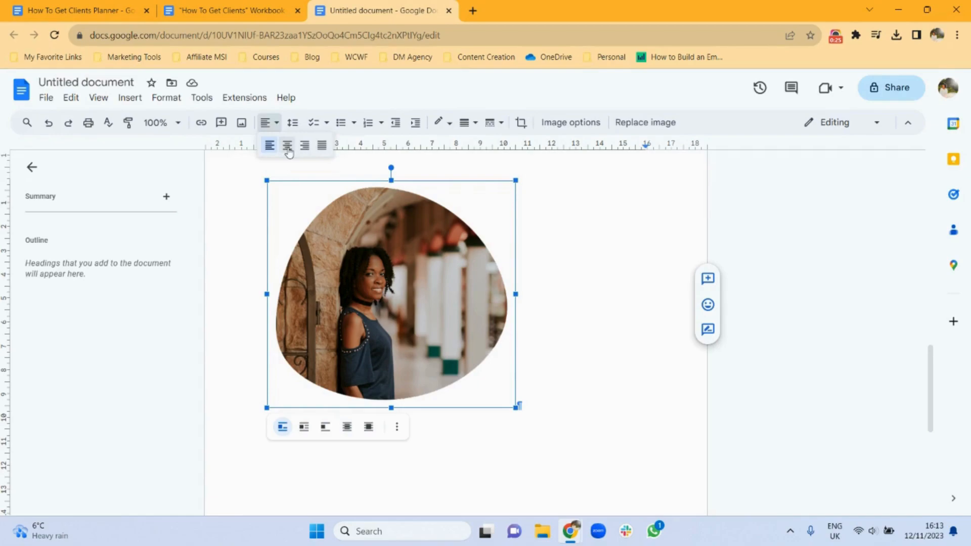
left_click(287, 147)
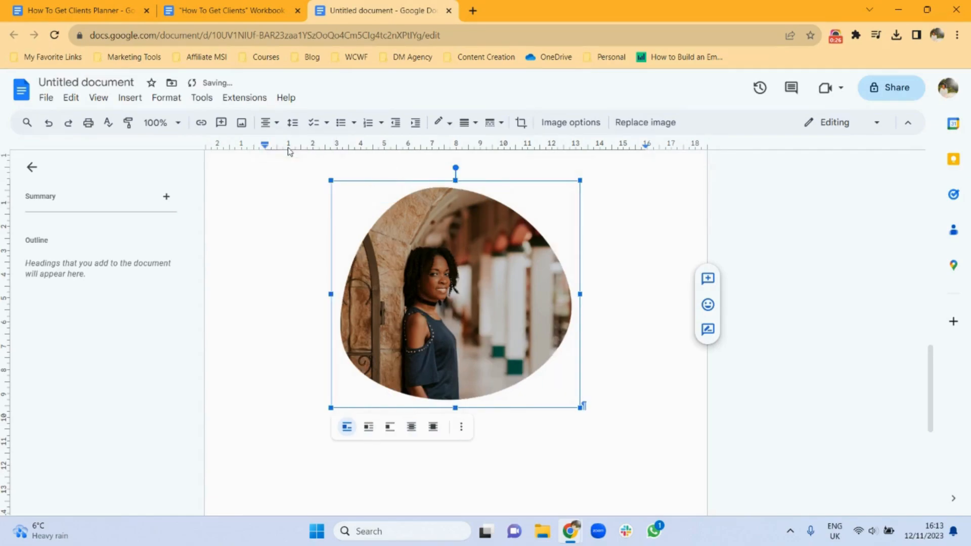
- Add two empty paragraphs below the headshot image and left-align the last one
left_click(613, 399)
key("Return")
key("Return")
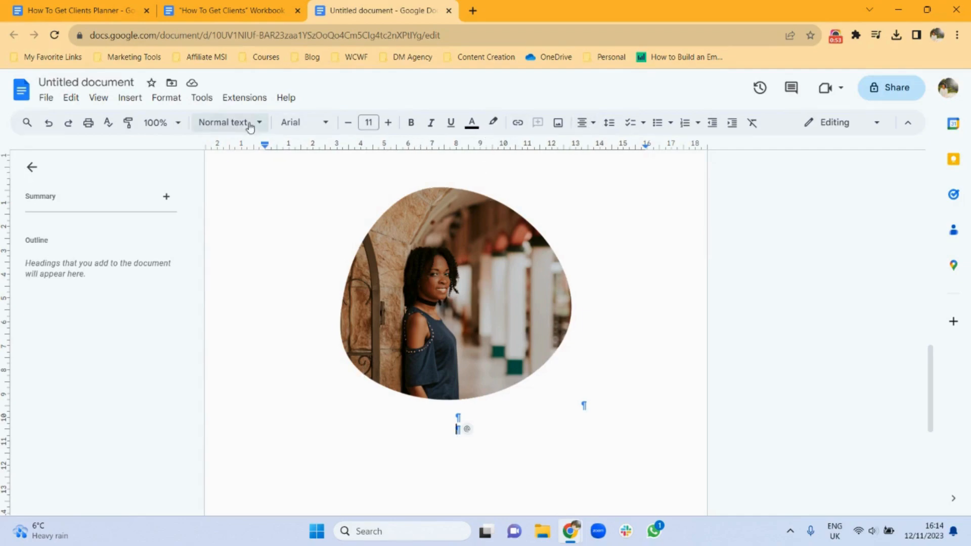
left_click(594, 124)
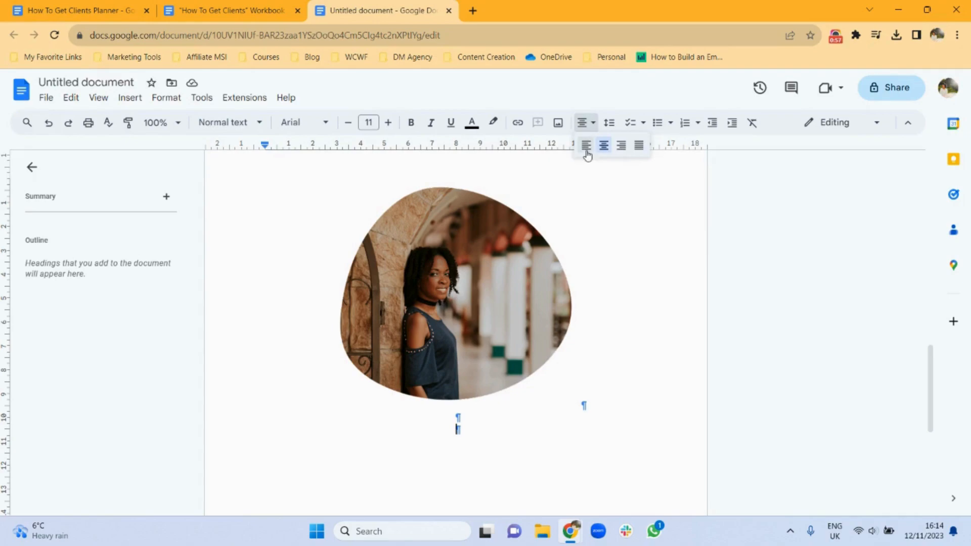
left_click(586, 147)
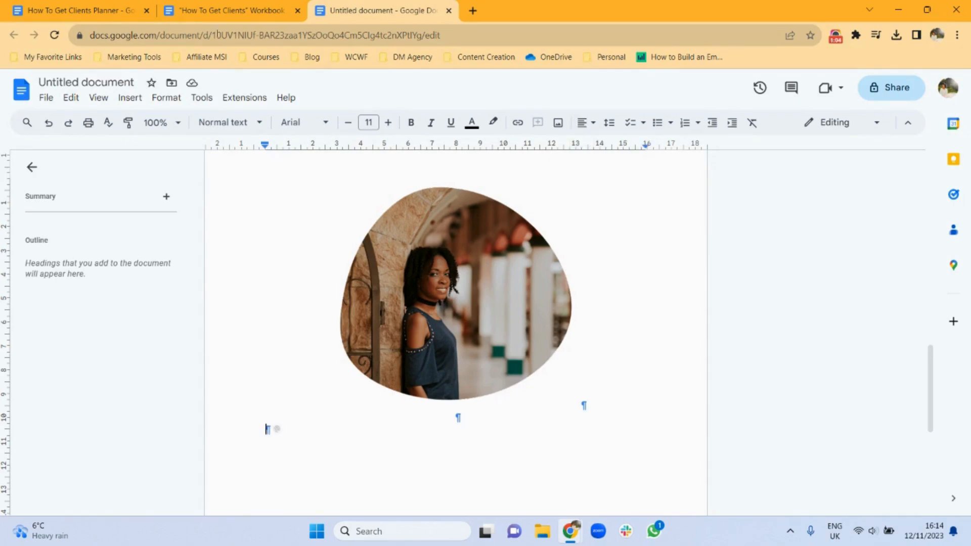
- Check the demo workbook's greeting heading and create word art in a new drawing below the headshot, reading "Hi I'm" plus the author's first name
left_click(210, 10)
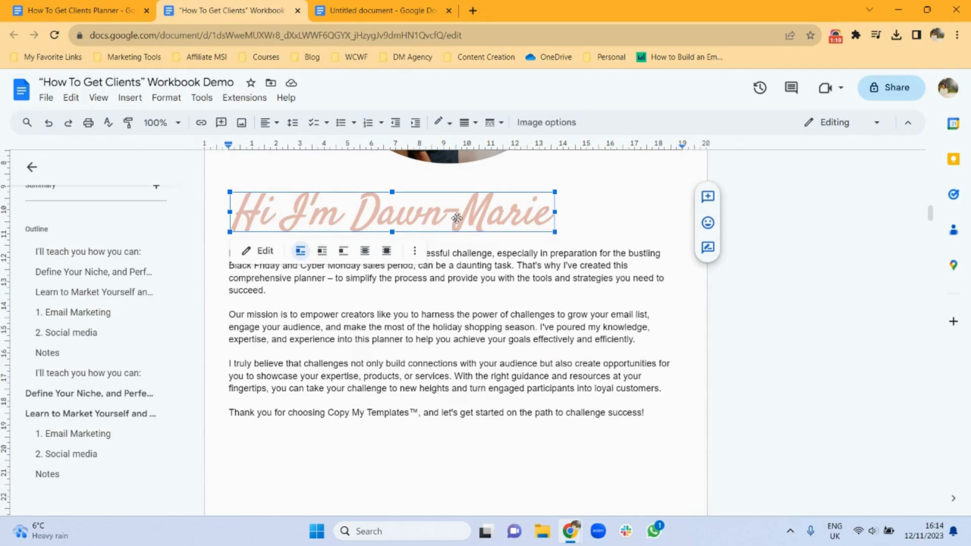
left_click(374, 10)
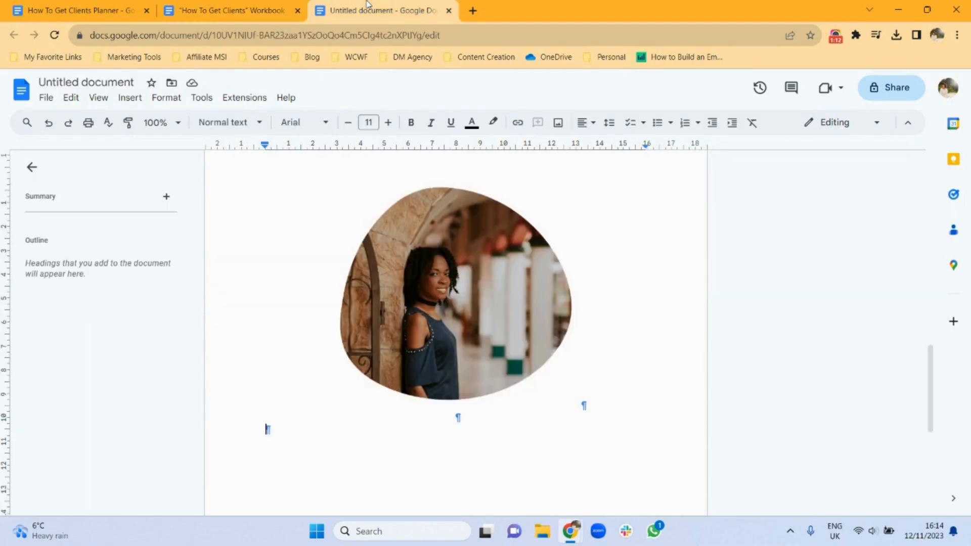
left_click(128, 100)
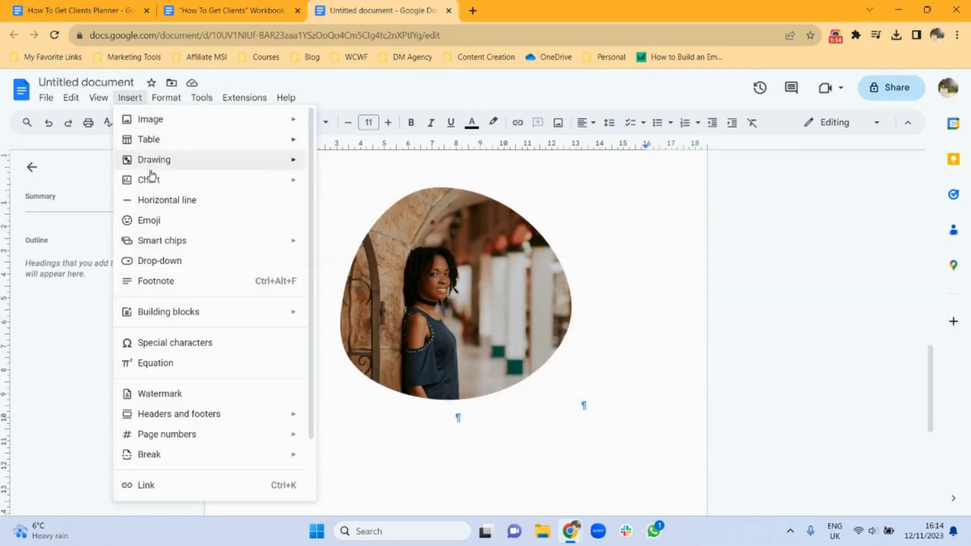
mouse_move(156, 168)
left_click(327, 165)
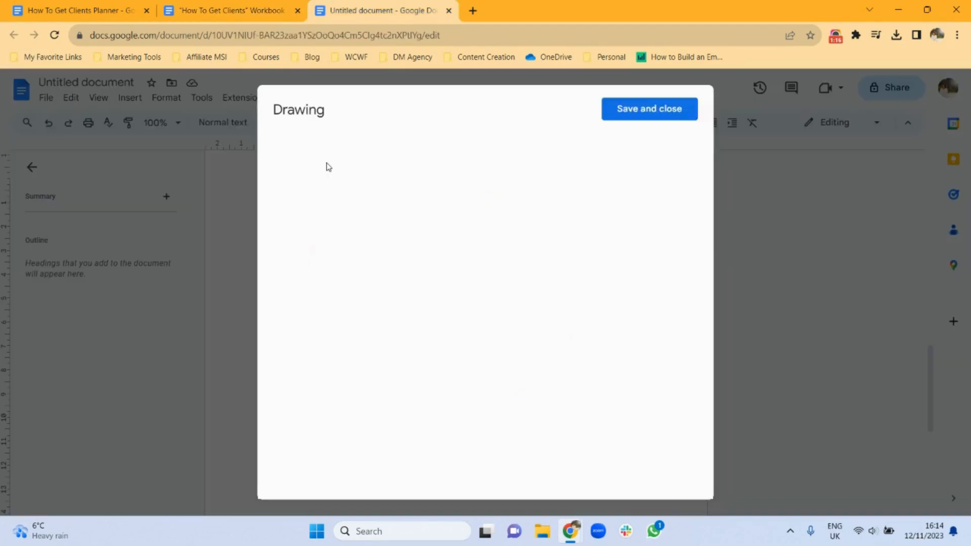
left_click(302, 151)
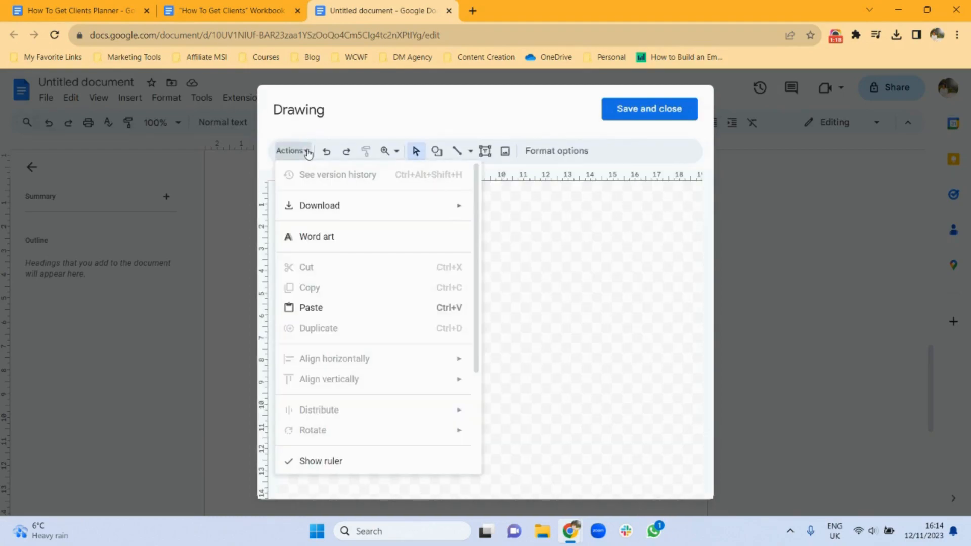
left_click(330, 243)
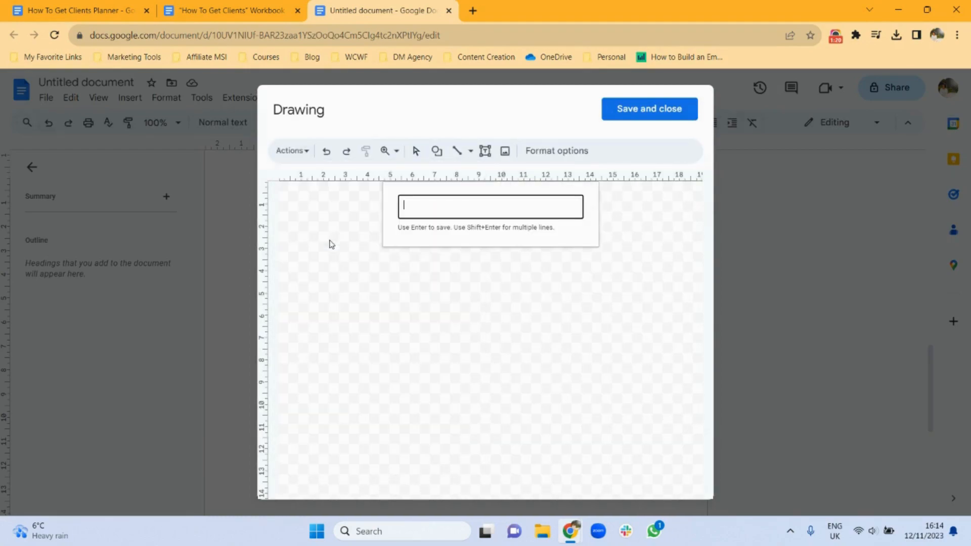
type("Hi I'm Dawn-")
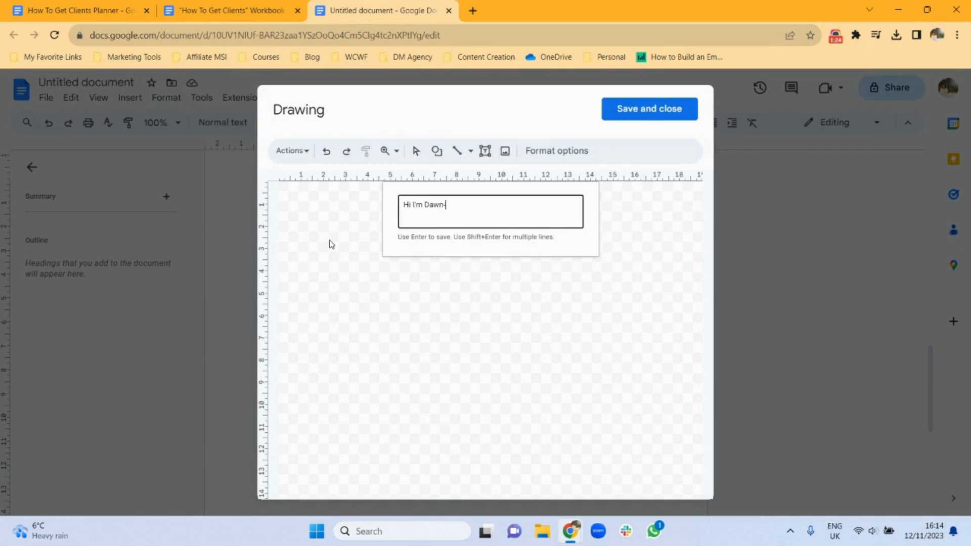
type("Marie")
key("Return")
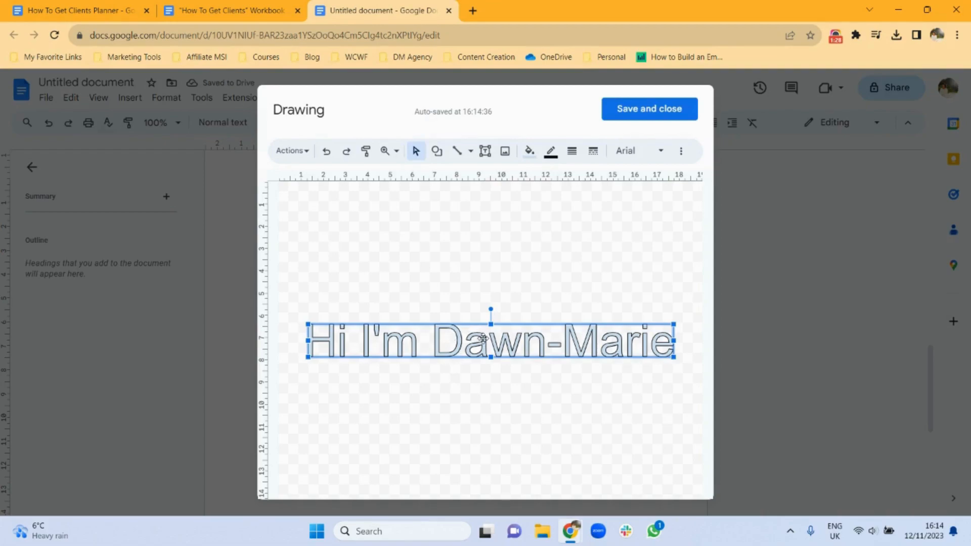
left_click(660, 151)
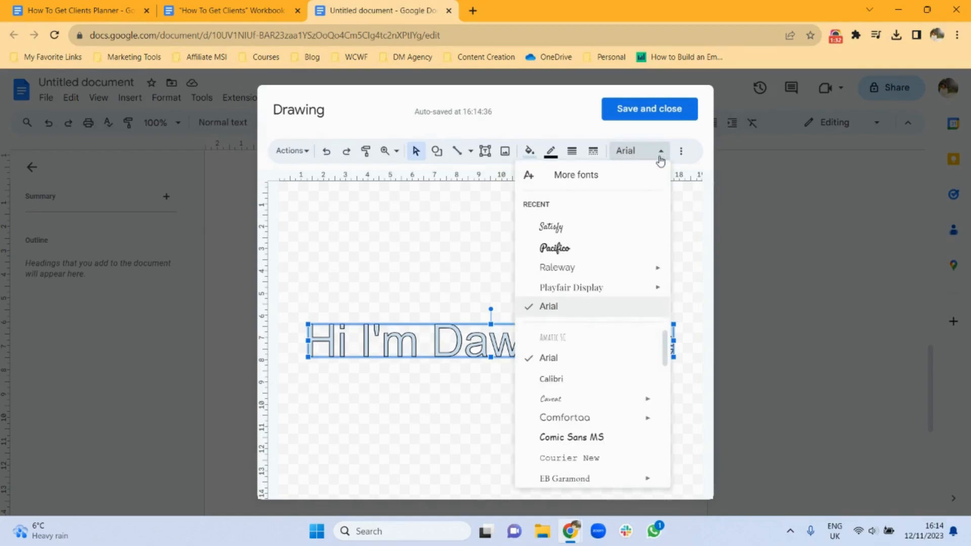
mouse_move(664, 331)
left_mouse_down()
mouse_move(664, 463)
mouse_move(663, 348)
mouse_move(658, 463)
mouse_move(651, 340)
left_mouse_up()
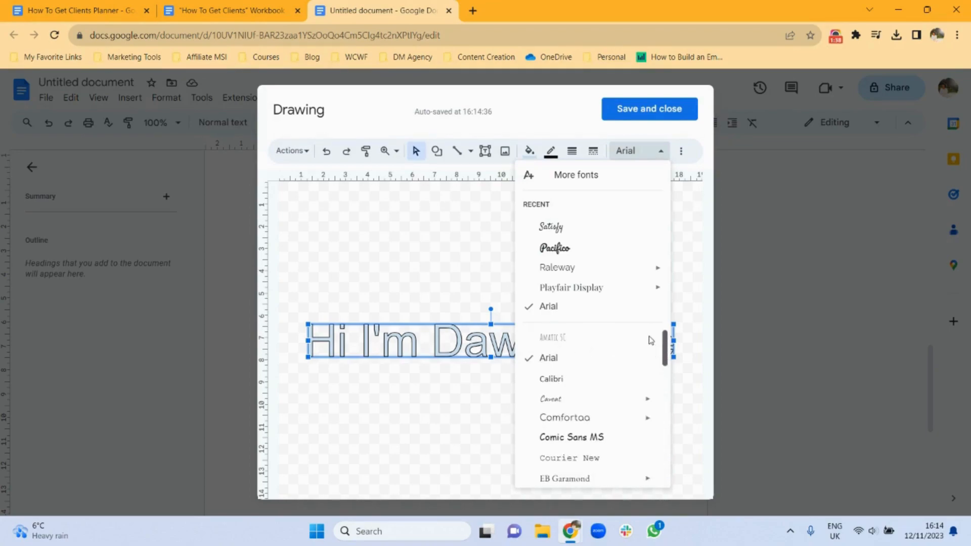
left_click(570, 180)
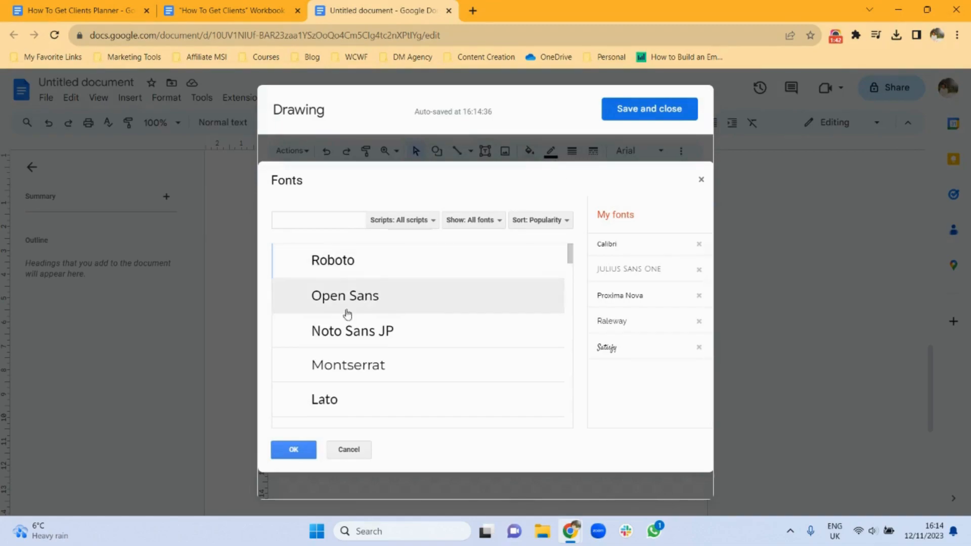
left_click_drag(570, 254, 570, 340)
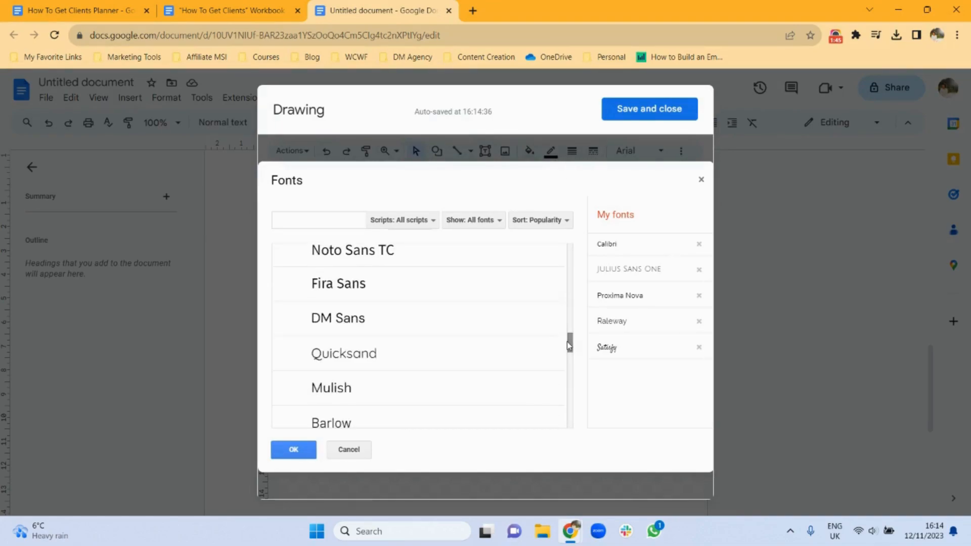
left_click(349, 450)
- Set the font of the greeting word art to Satisfy
left_click(657, 151)
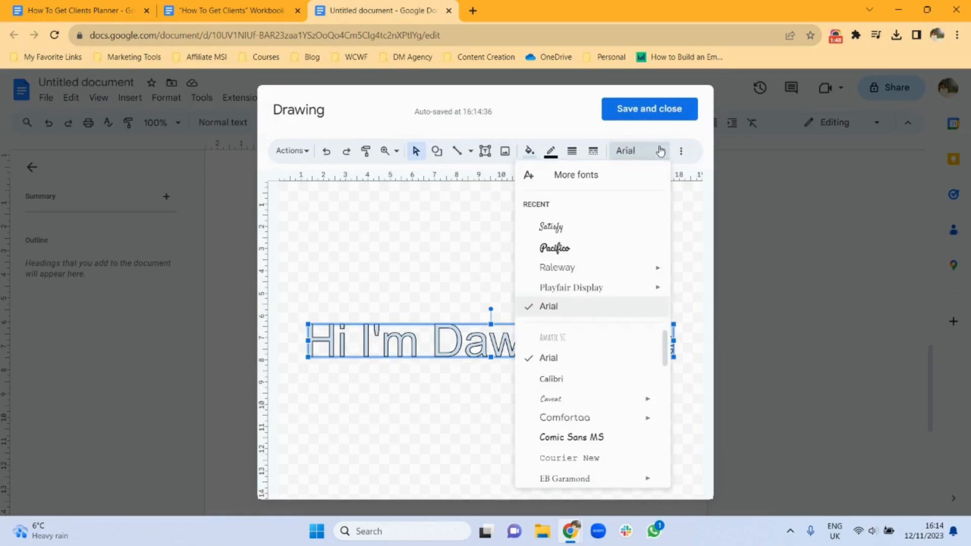
left_click(587, 232)
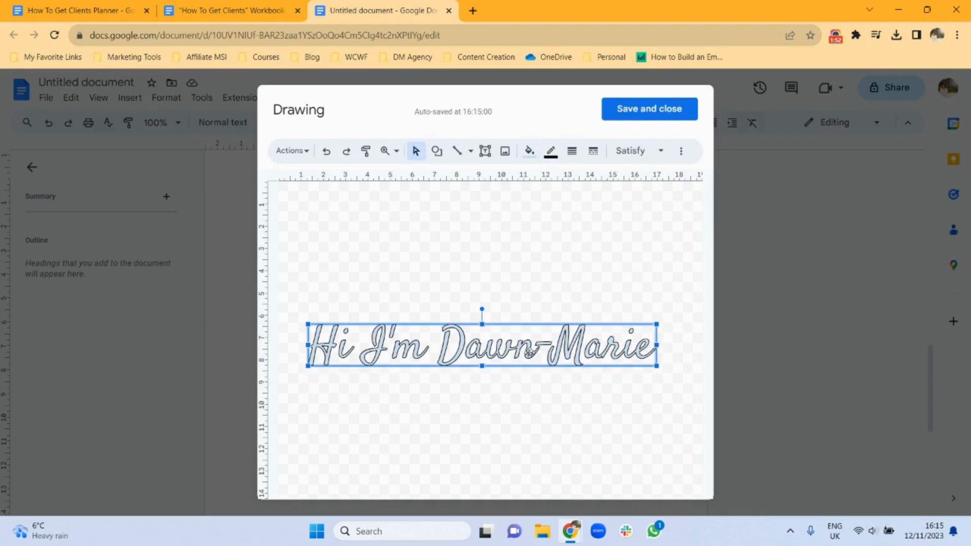
left_click(530, 150)
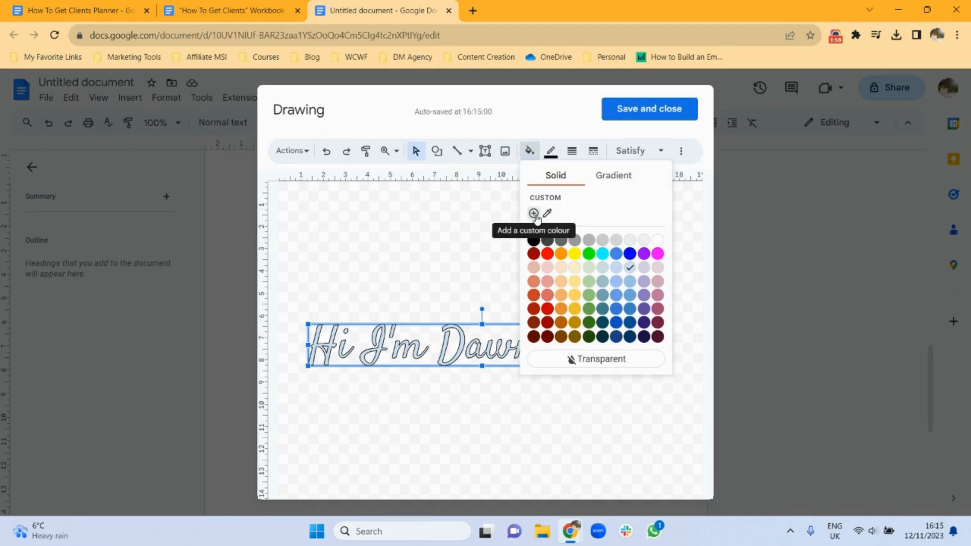
left_click(535, 215)
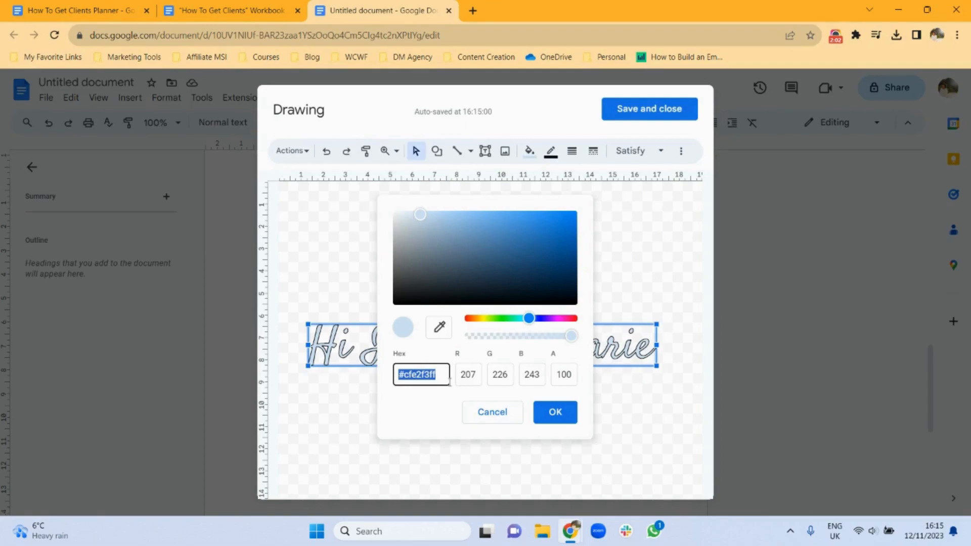
left_click(492, 417)
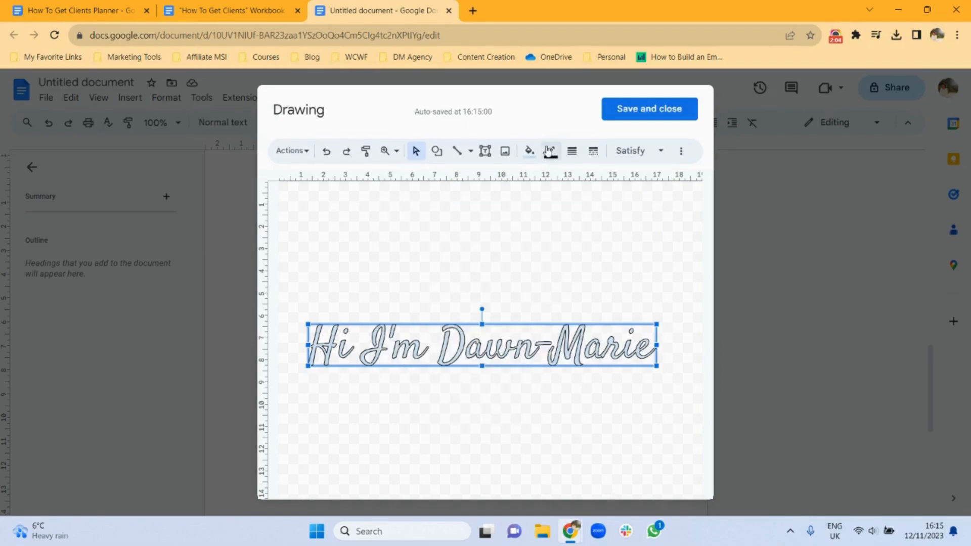
- Give the greeting word art a pale pink fill and matching pale pink border, and save the drawing into the document
left_click(530, 152)
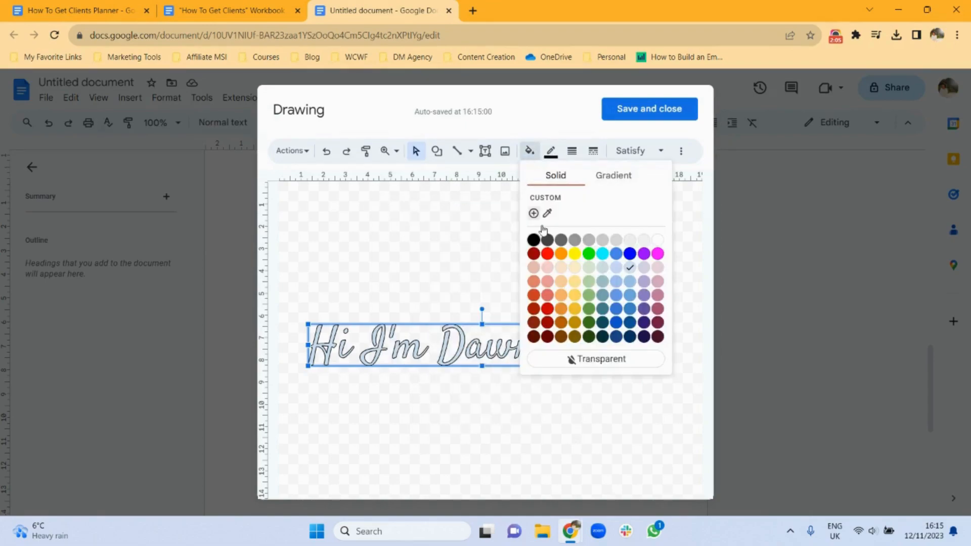
left_click(548, 267)
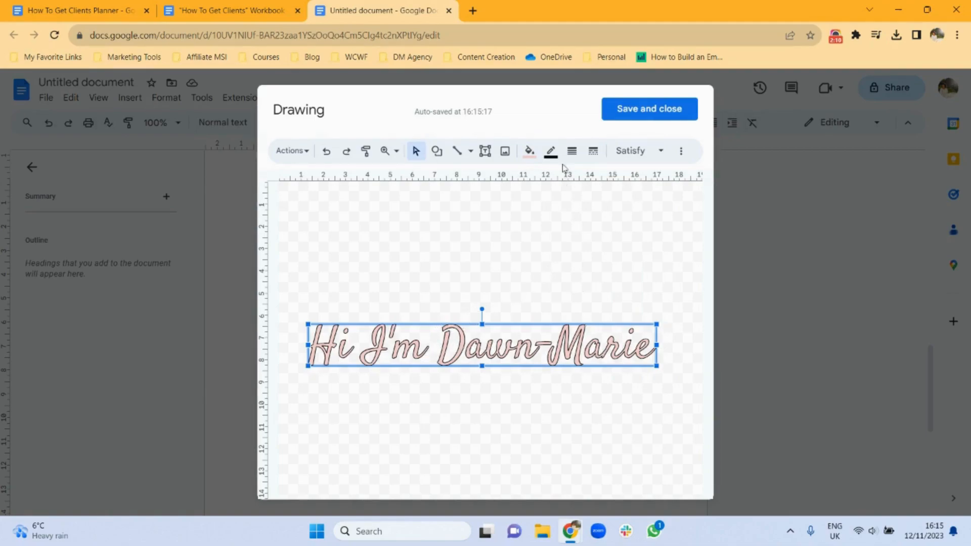
left_click(551, 153)
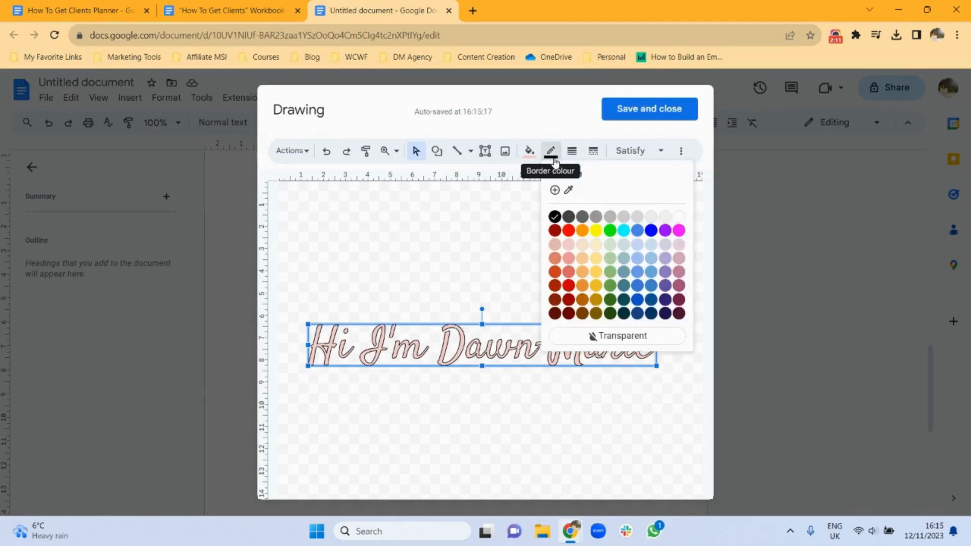
left_click(569, 247)
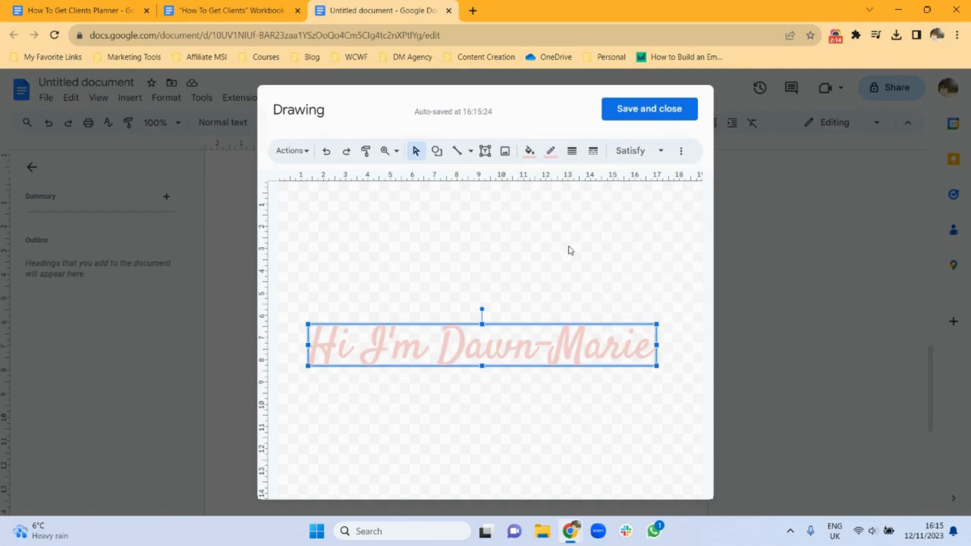
left_click(638, 110)
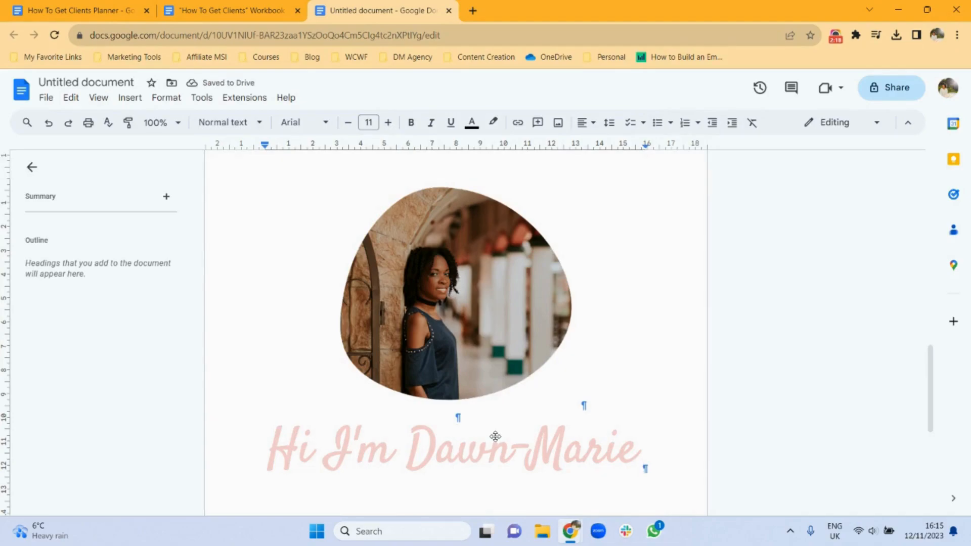
- Add two empty paragraphs below the greeting and paste in the four introduction paragraphs copied from the demo workbook
key("Return")
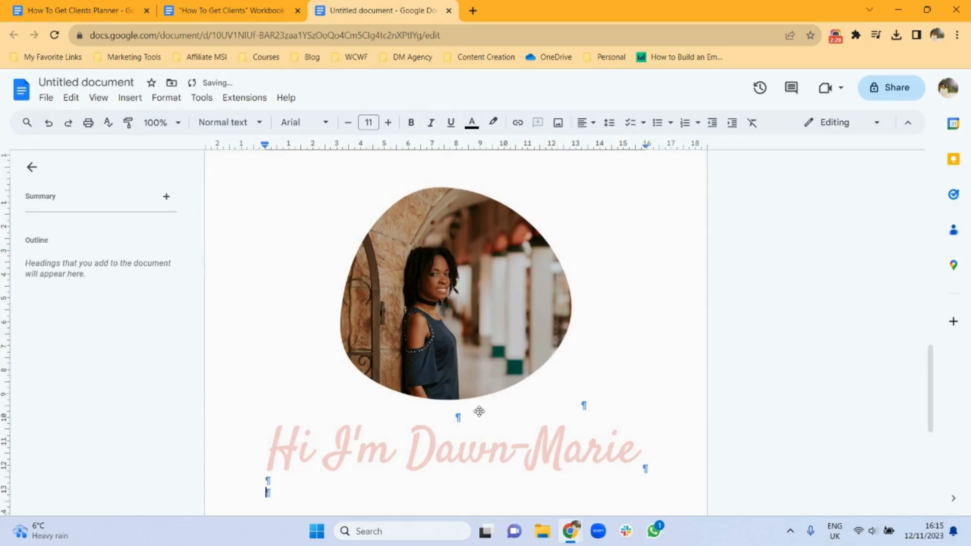
key("Return")
left_click(263, 4)
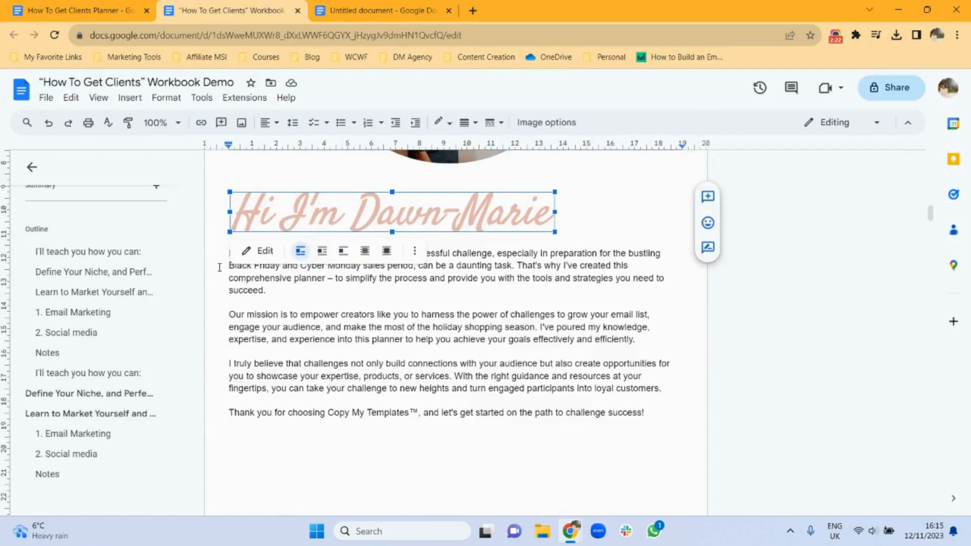
left_click(243, 290)
left_click_drag(229, 253, 657, 418)
key("ctrl+c")
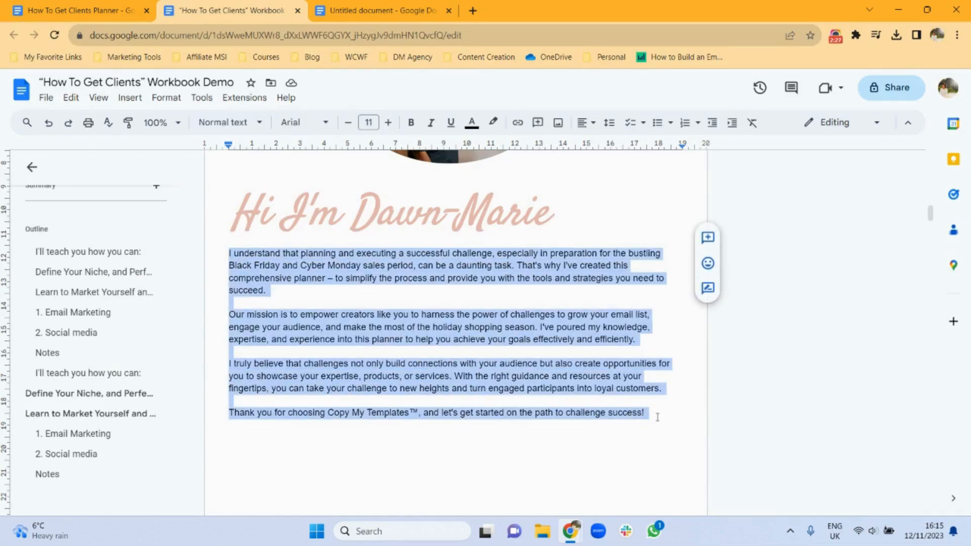
left_click(400, 1)
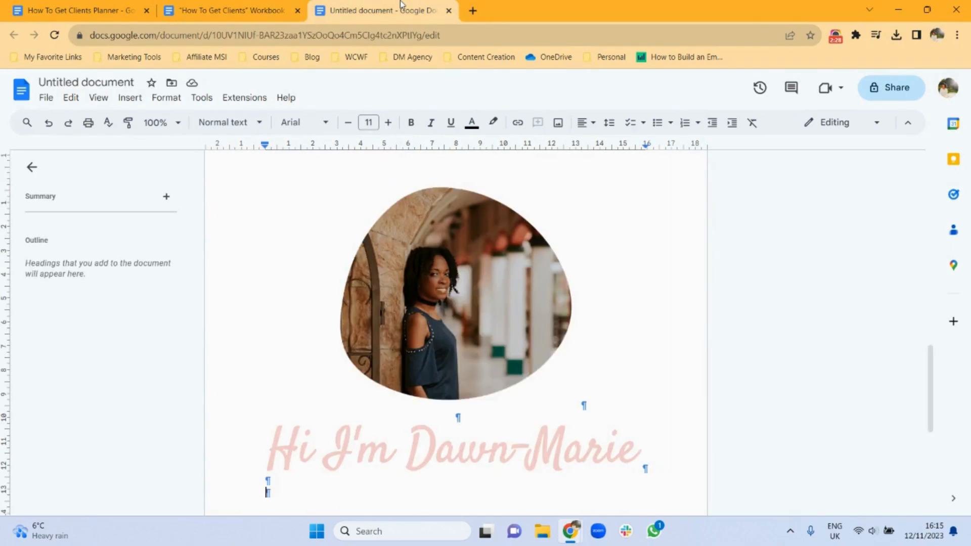
key("ctrl+v")
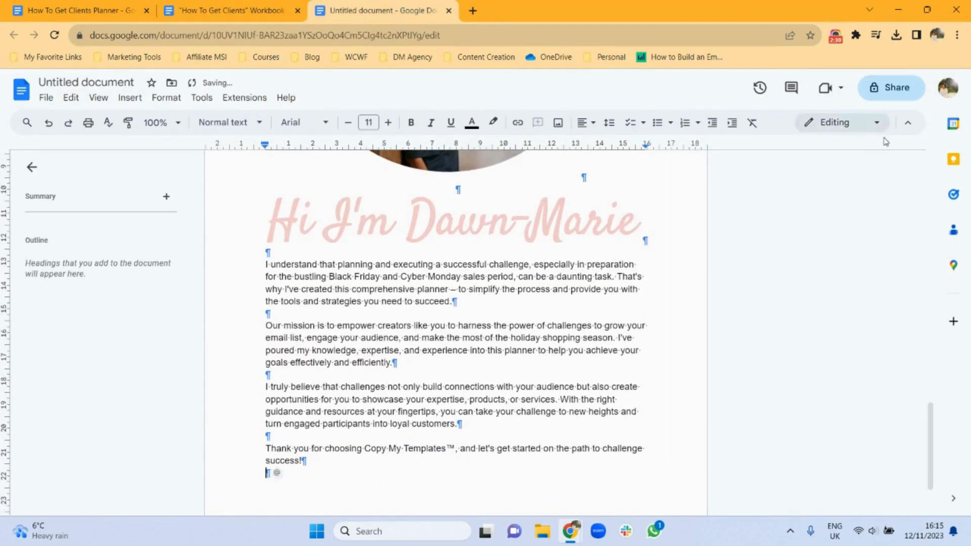
- Check which page follows the introduction in the demo workbook and insert a page break after the pasted introduction text
left_click_drag(929, 425, 922, 455)
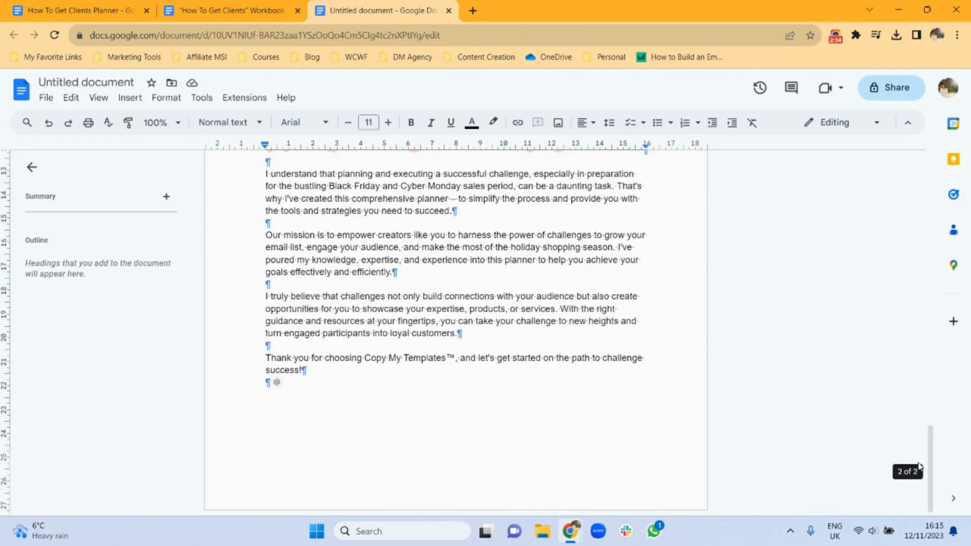
left_click(233, 6)
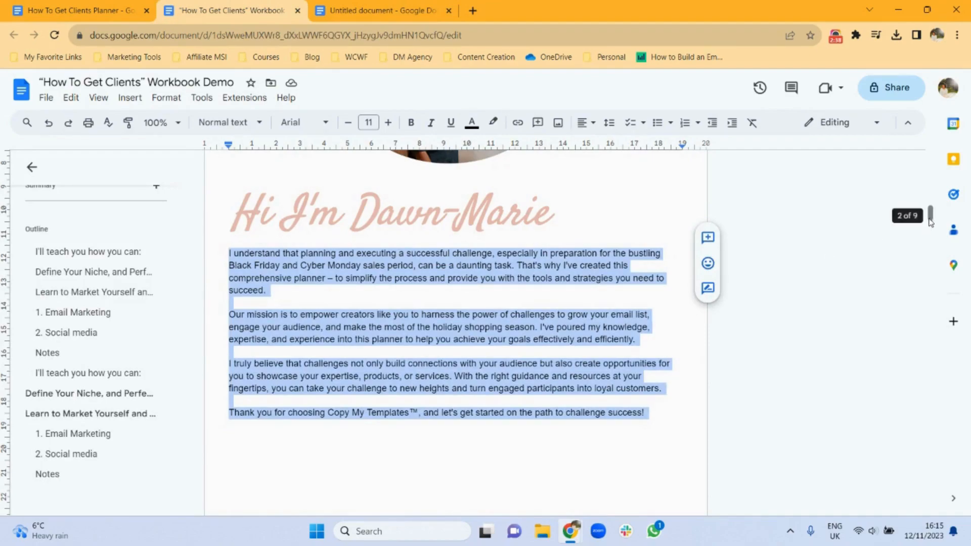
left_click_drag(932, 219, 938, 247)
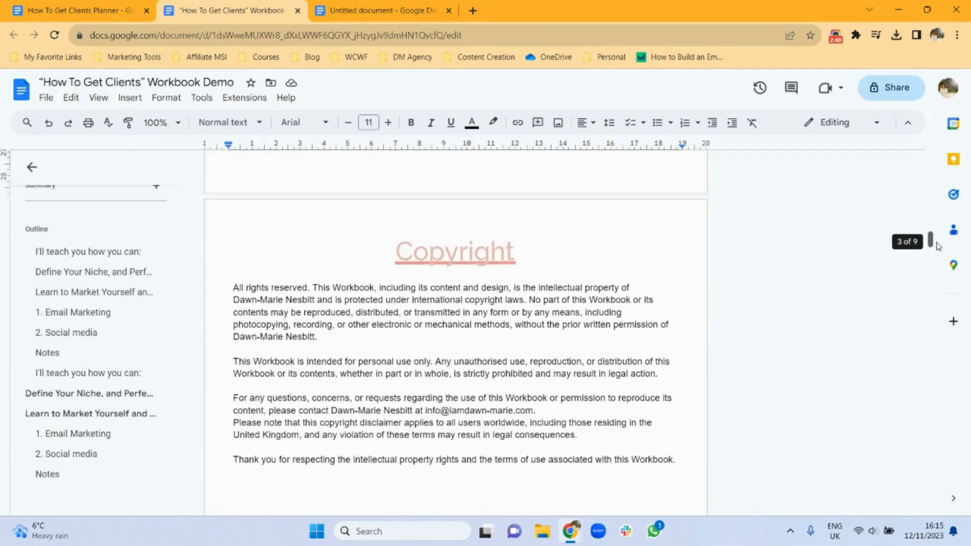
left_click(393, 3)
left_click(294, 382)
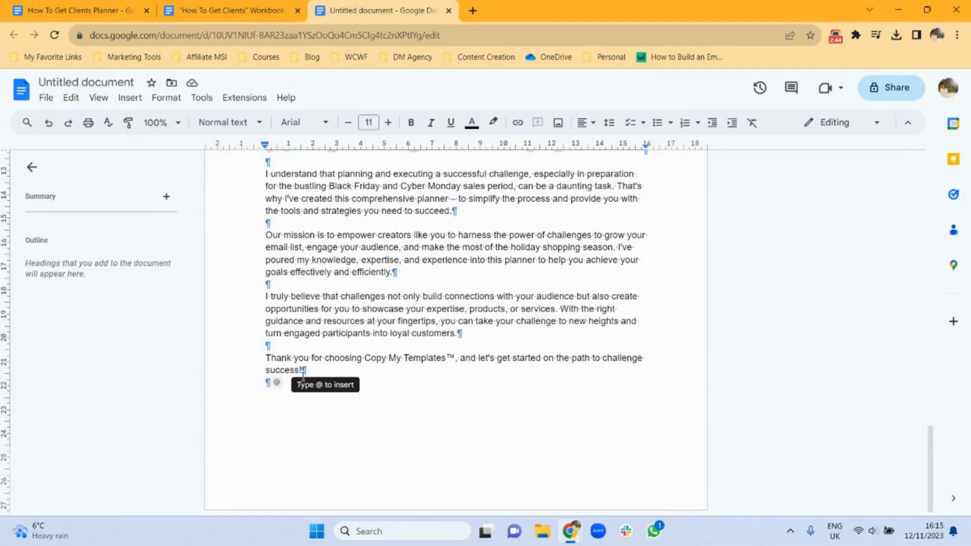
left_click(126, 101)
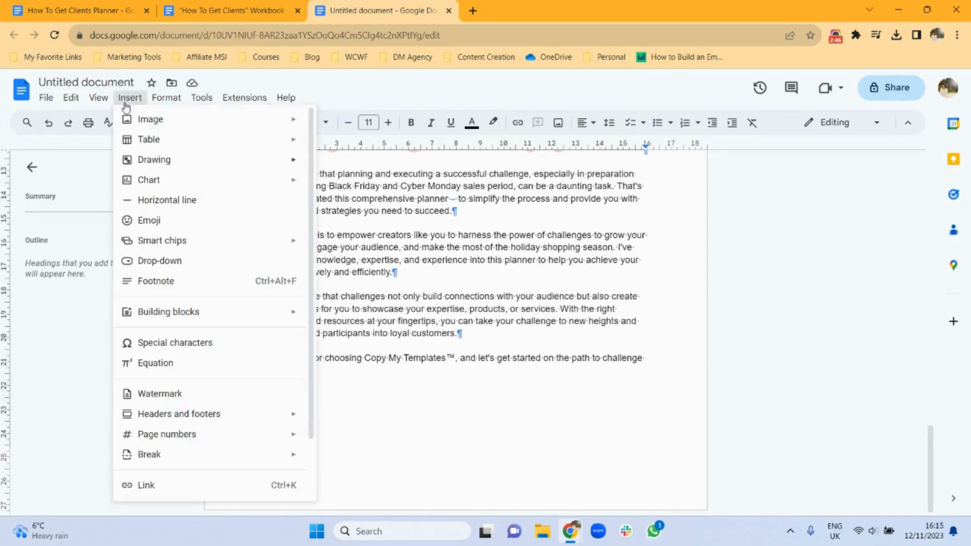
mouse_move(183, 462)
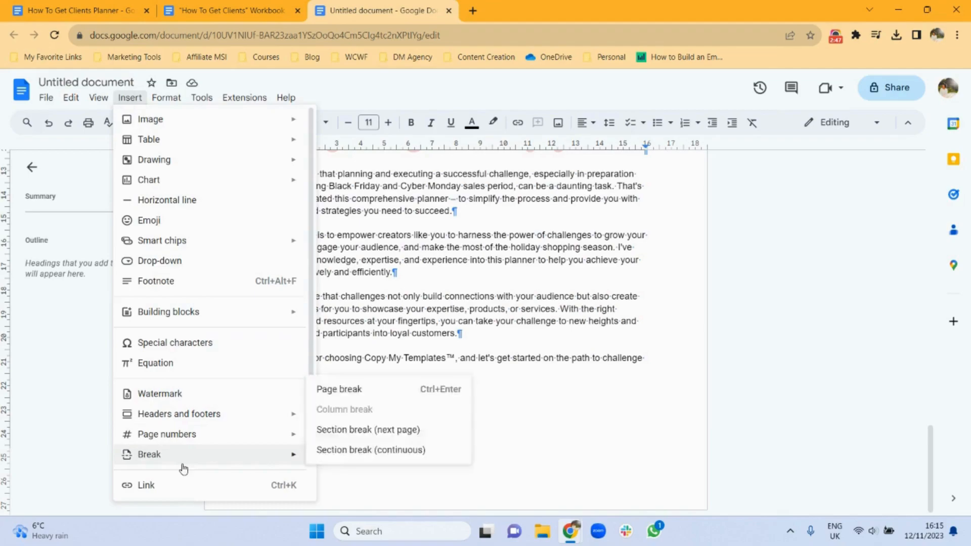
left_click(337, 391)
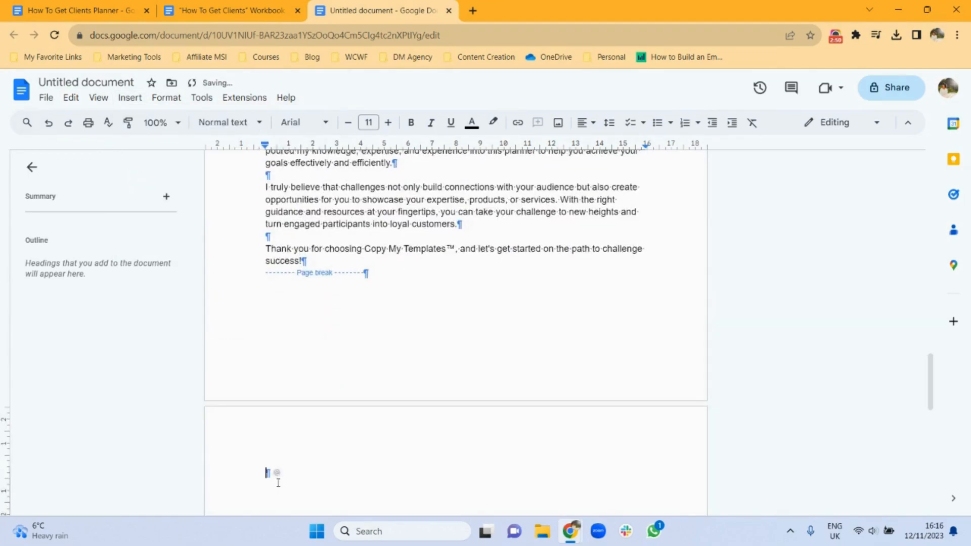
- Check the demo workbook's copyright heading and create word art reading "Copyright" in a new drawing on the new page
left_click(232, 10)
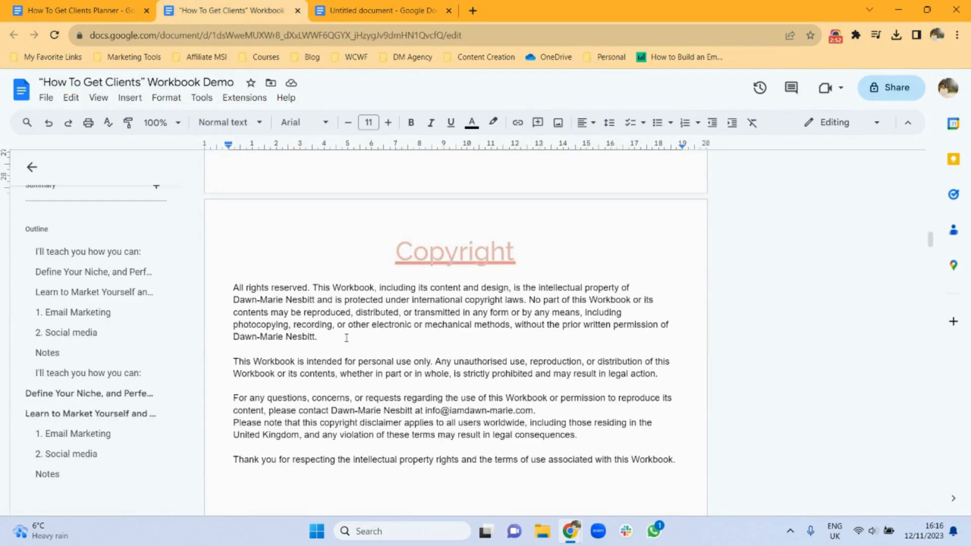
left_click(462, 252)
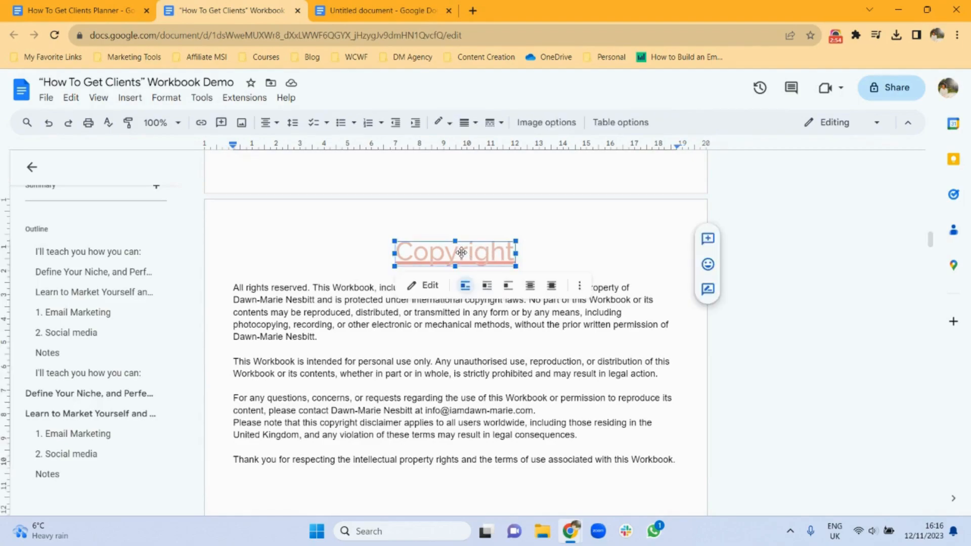
left_click(402, 7)
left_click(130, 98)
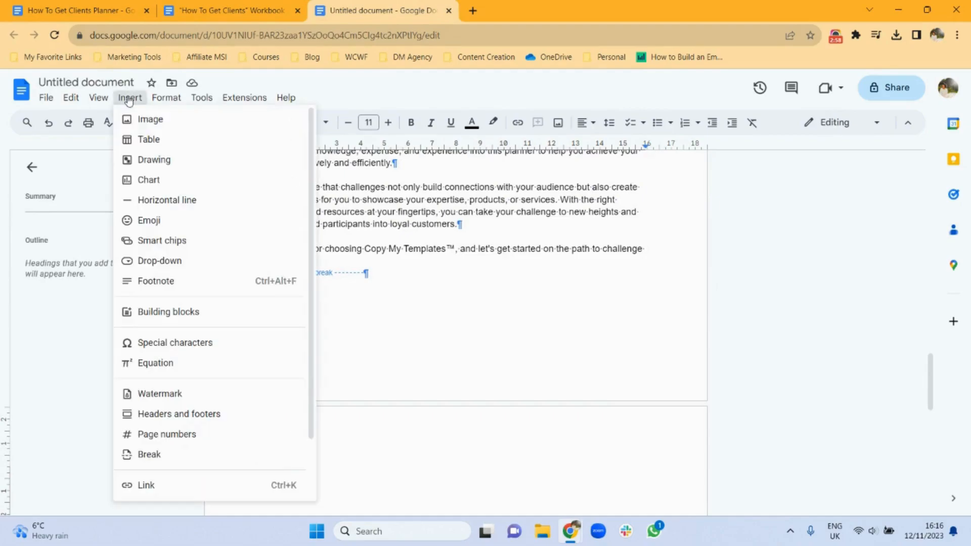
mouse_move(169, 161)
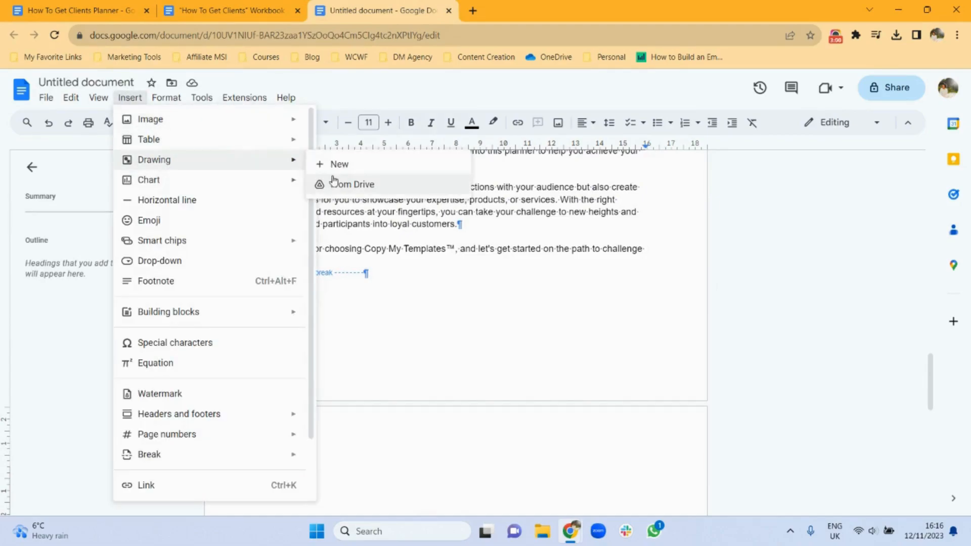
left_click(325, 163)
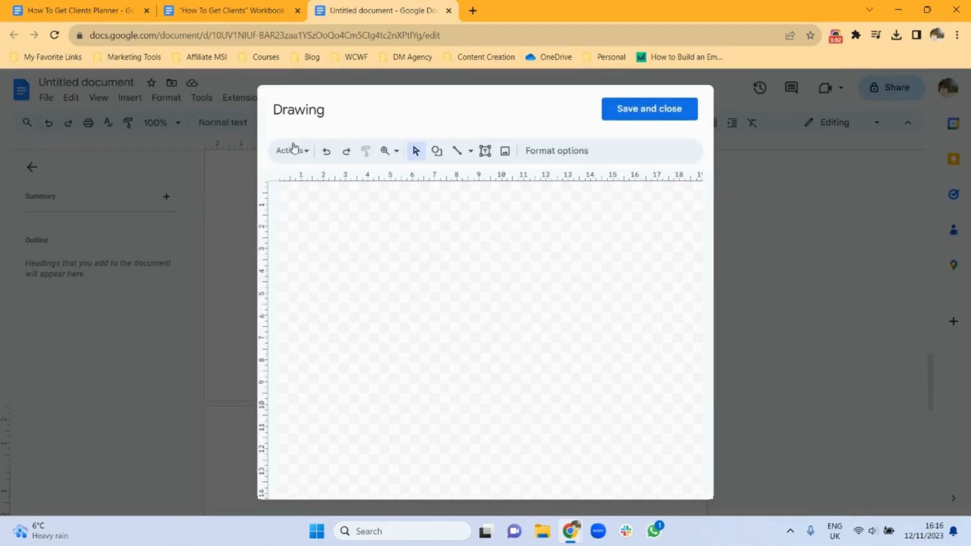
left_click(296, 151)
left_click(320, 237)
type("Copyright")
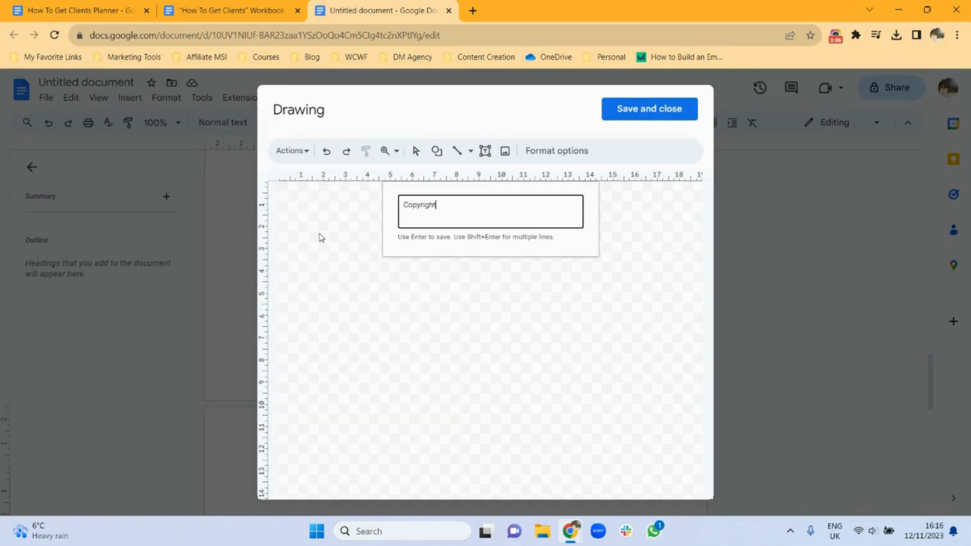
key("Return")
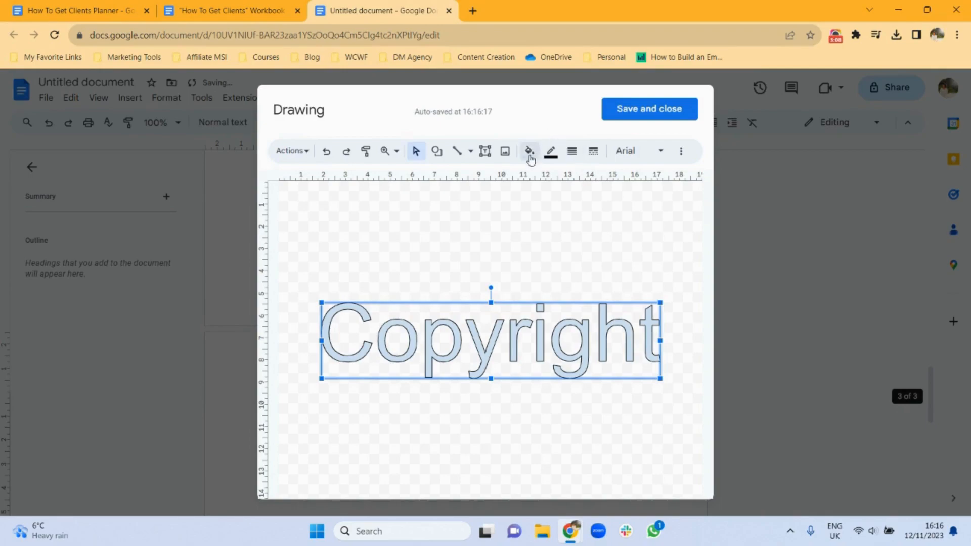
- Give the "Copyright" word art a pale pink fill and a matching pale pink border
left_click(530, 152)
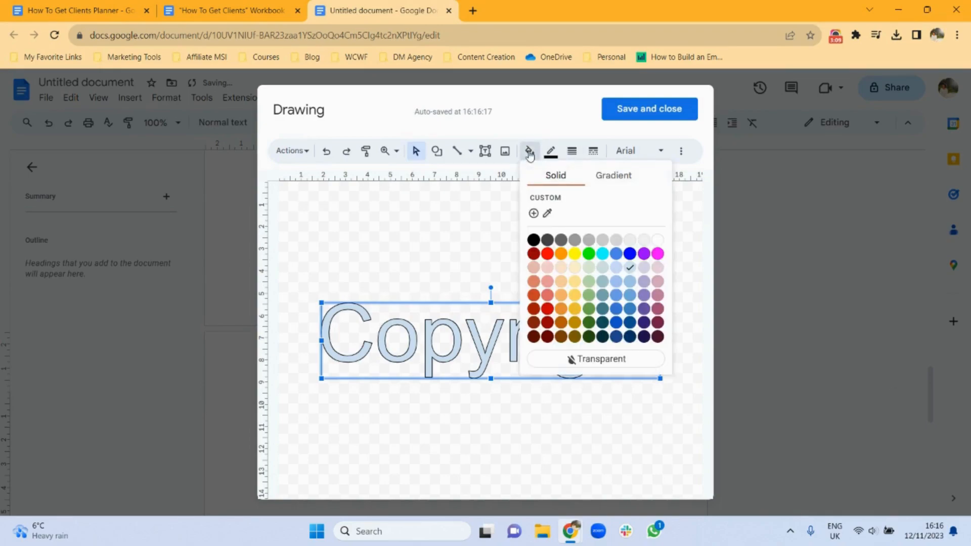
left_click(547, 269)
left_click(551, 152)
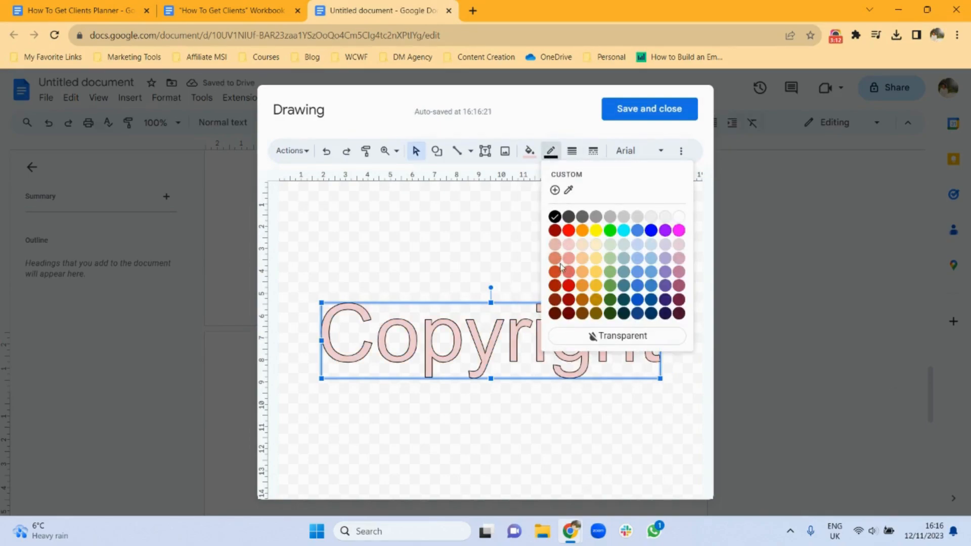
left_click(569, 246)
left_click(570, 252)
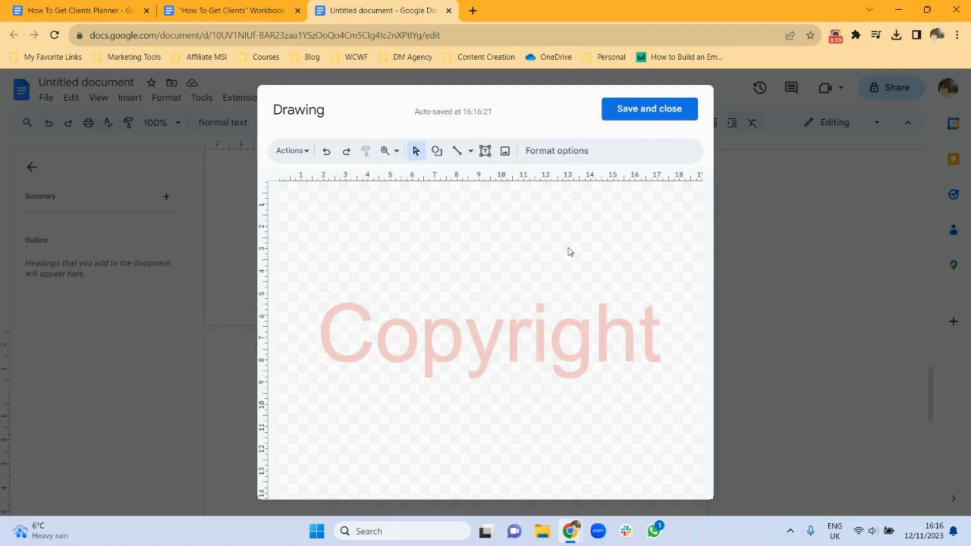
left_click(493, 334)
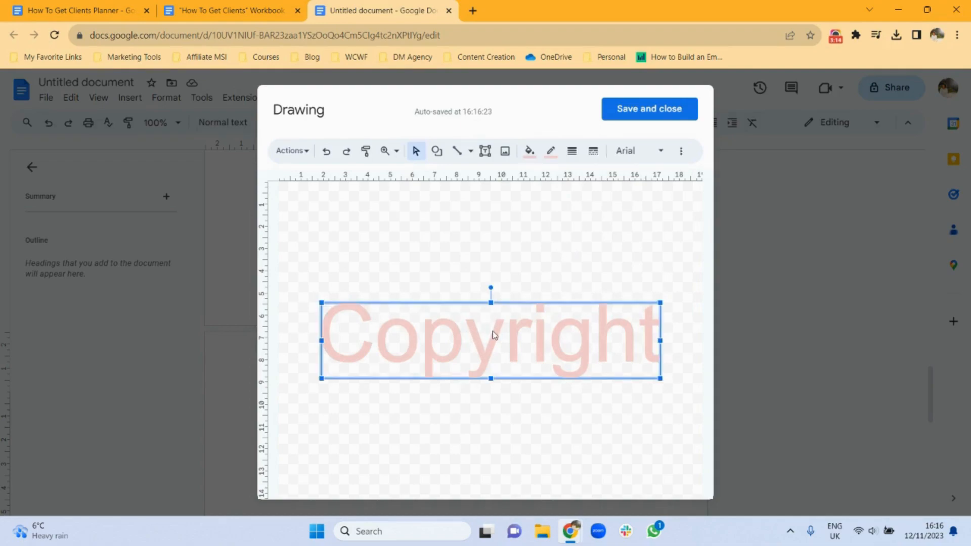
left_click(451, 275)
- Compare with the demo's underlined copyright heading and draw a horizontal line about 16 cm long beneath the "Copyright" word art
left_click(254, 5)
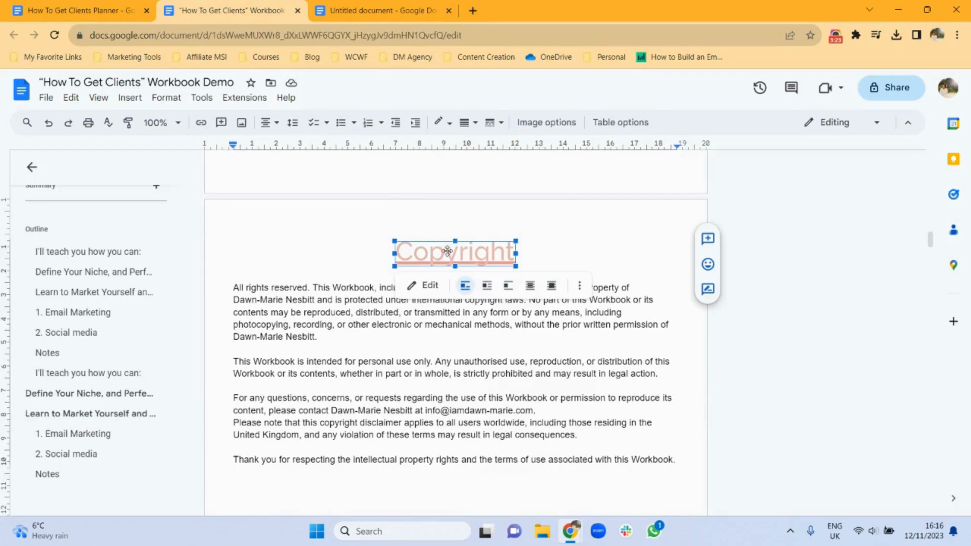
left_click(348, 5)
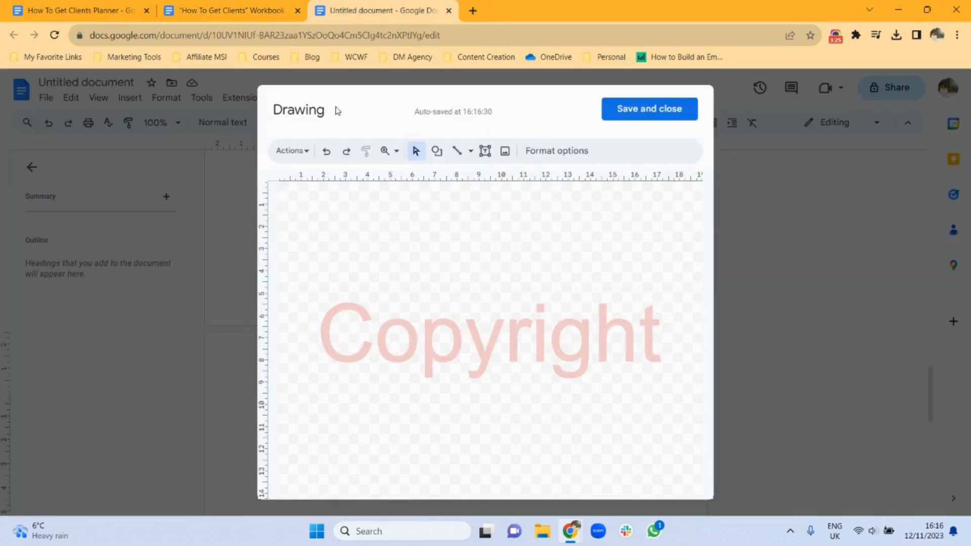
left_click(459, 154)
left_click_drag(327, 370, 678, 370)
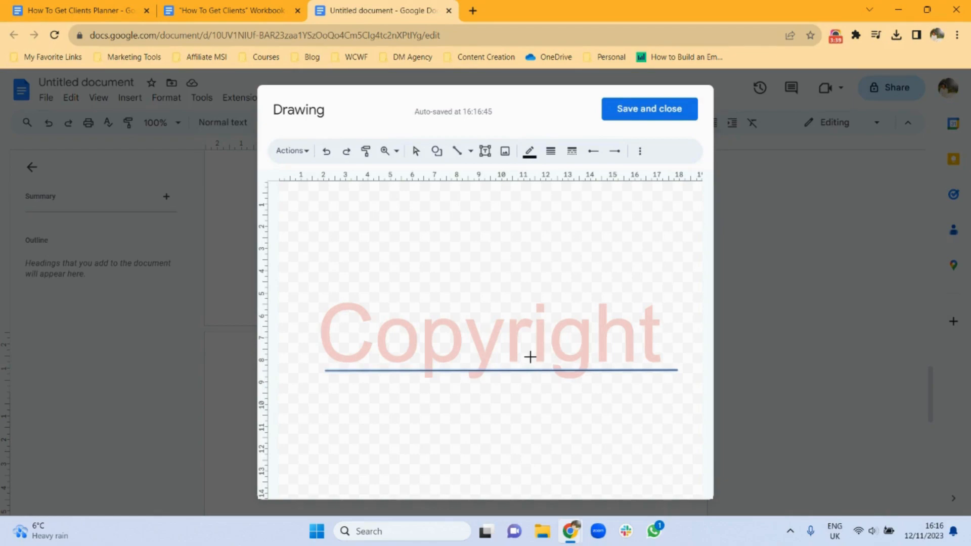
- Set the underline's colour to a salmon orange-red and its thickness to 8px
left_click(530, 152)
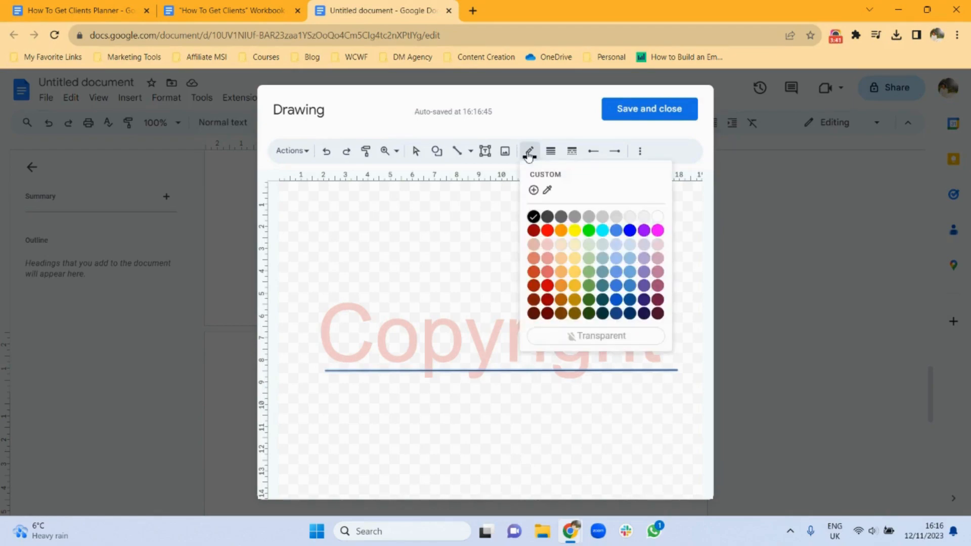
left_click(533, 259)
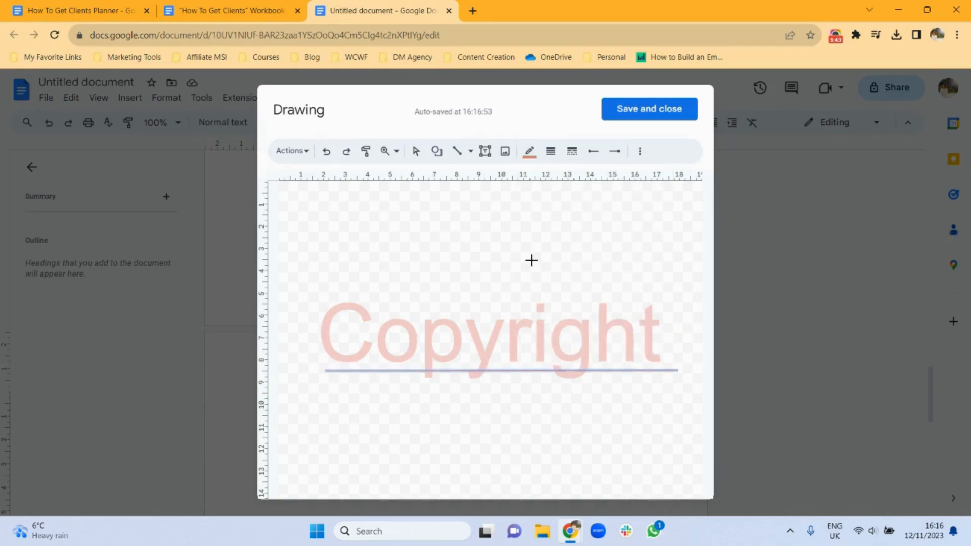
left_click(550, 151)
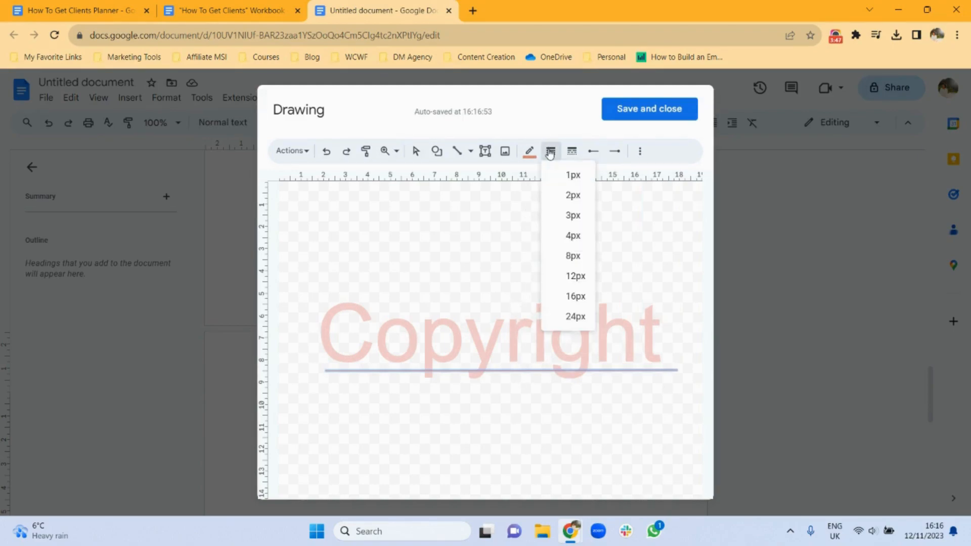
left_click(568, 259)
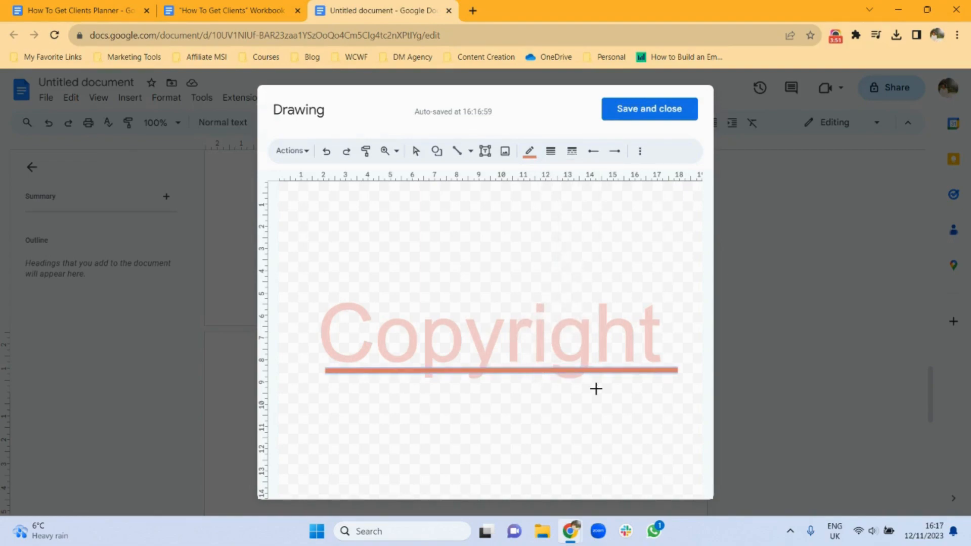
- Delete the stray diagonal line and nudge the underline slightly up and left beneath the "Copyright" word art
left_click_drag(600, 224, 662, 286)
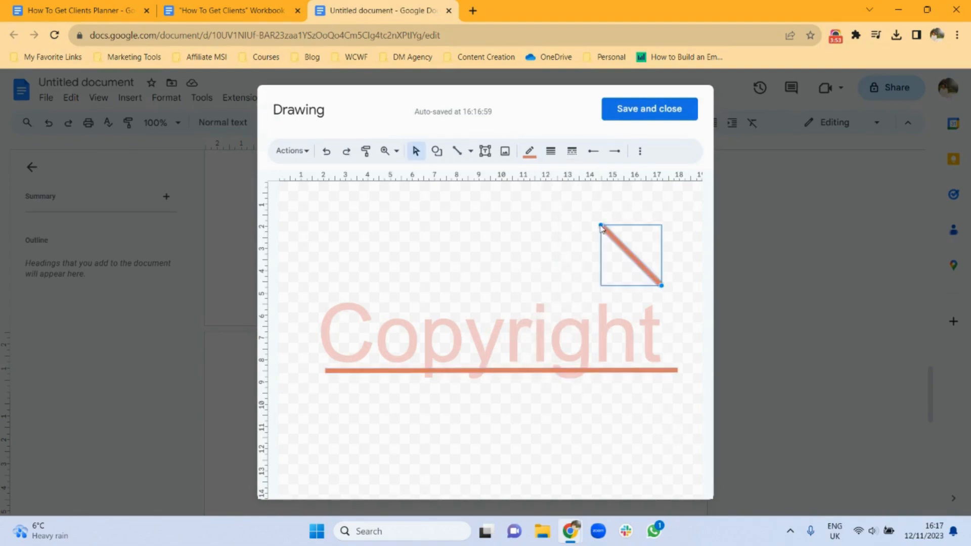
key("Delete")
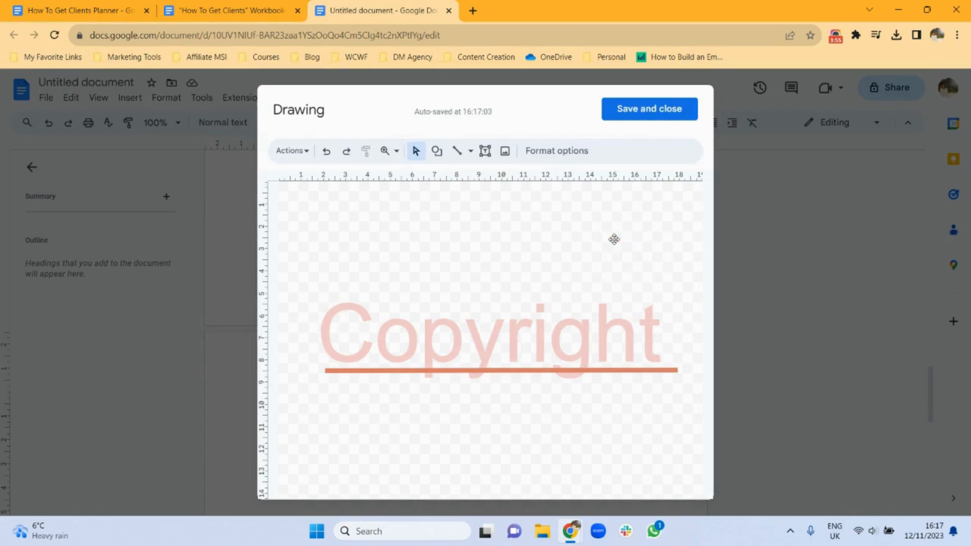
left_click(670, 371)
mouse_move(671, 371)
left_mouse_down()
mouse_move(653, 367)
mouse_move(668, 365)
left_mouse_up()
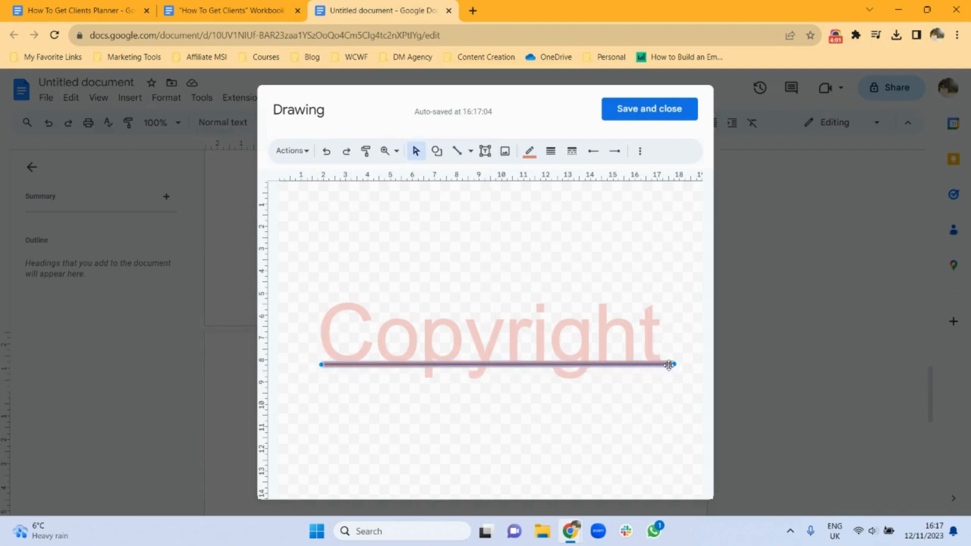
left_click(666, 403)
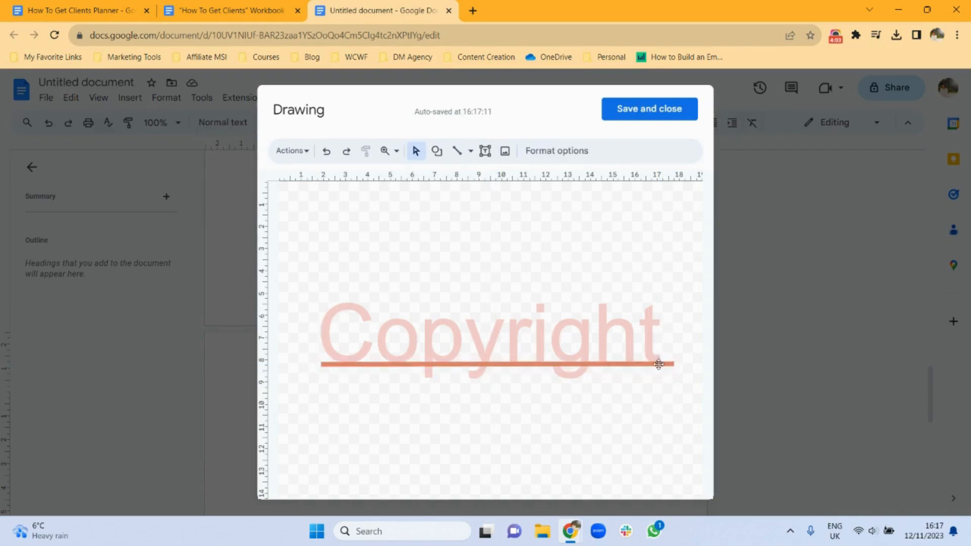
left_click_drag(658, 365, 659, 369)
left_click(660, 419)
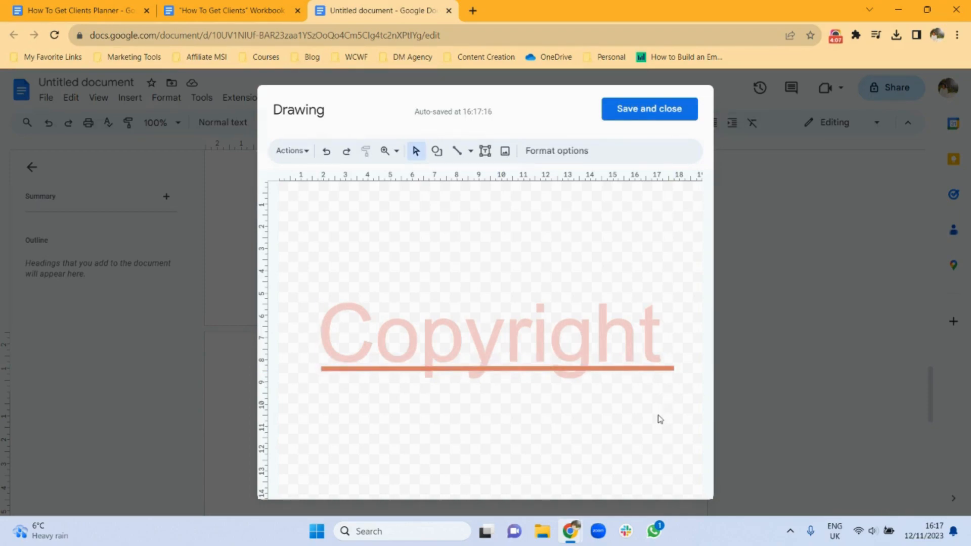
- Send the underline backwards so it sits behind the "Copyright" word art, and save the drawing into the document
left_click(625, 368)
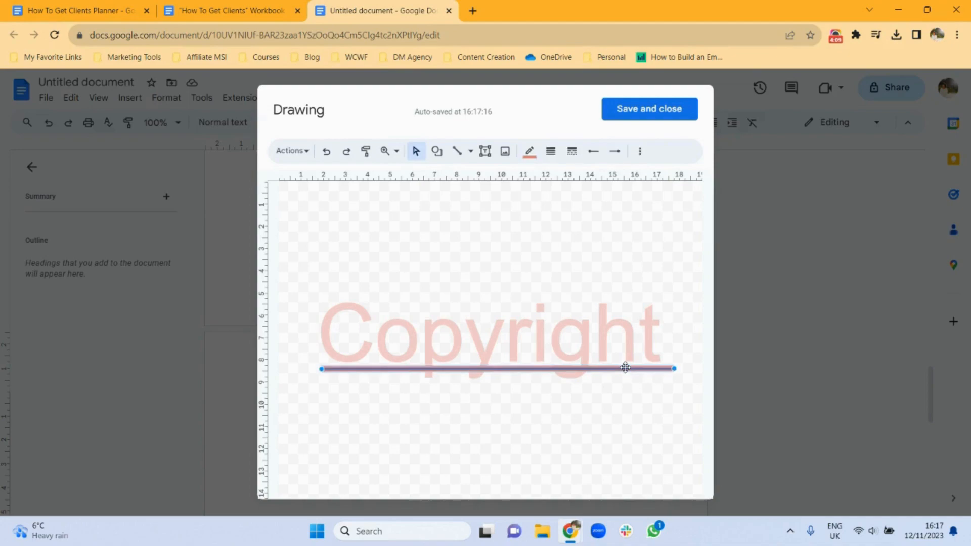
left_click(633, 198)
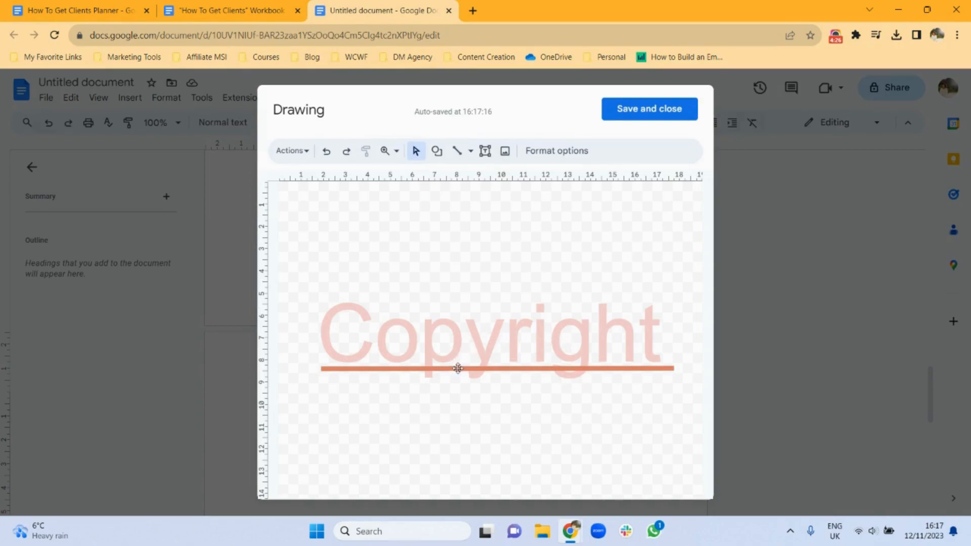
right_click(618, 368)
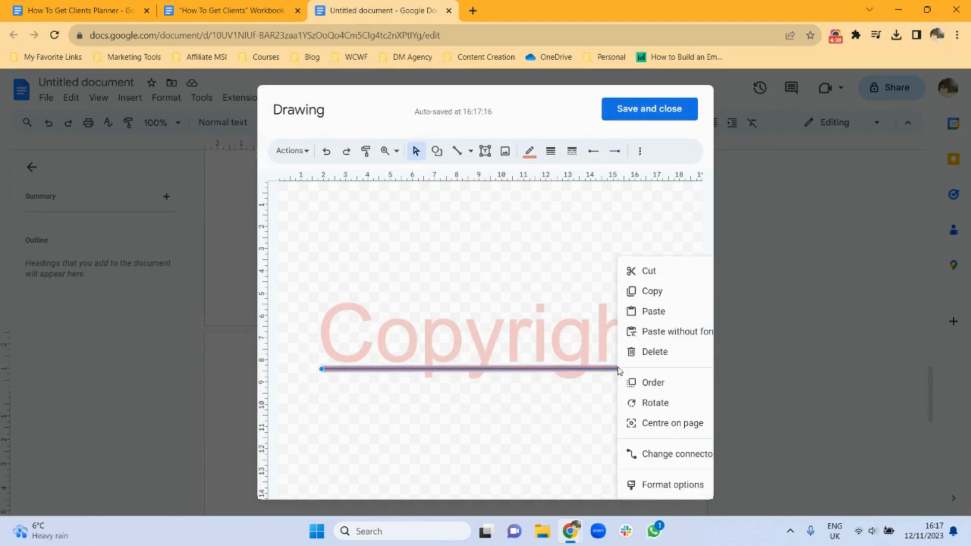
mouse_move(638, 383)
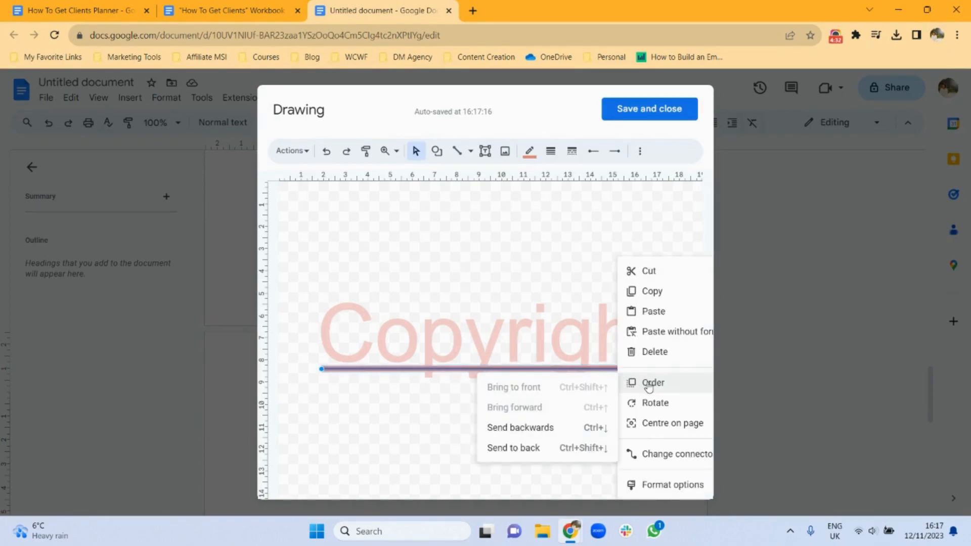
left_click(526, 431)
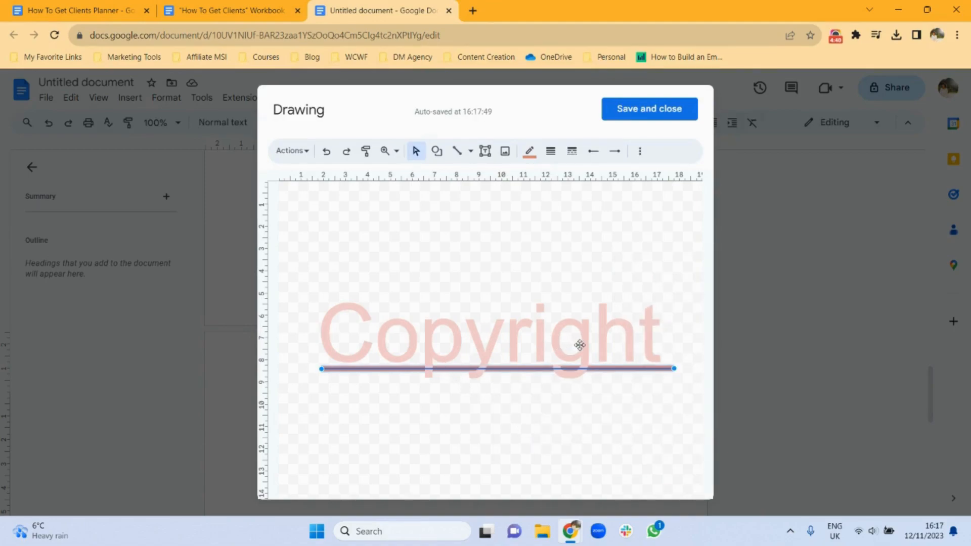
left_click(566, 406)
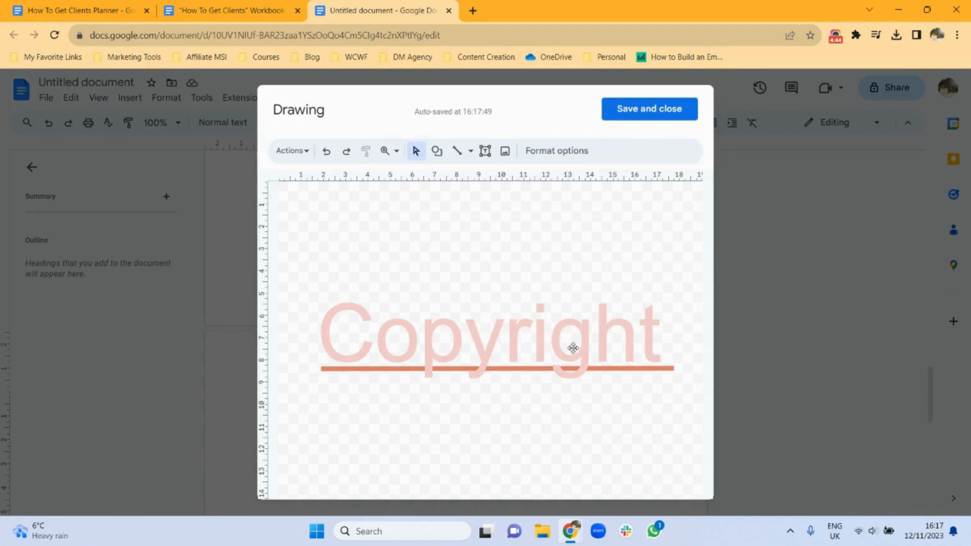
left_click(630, 111)
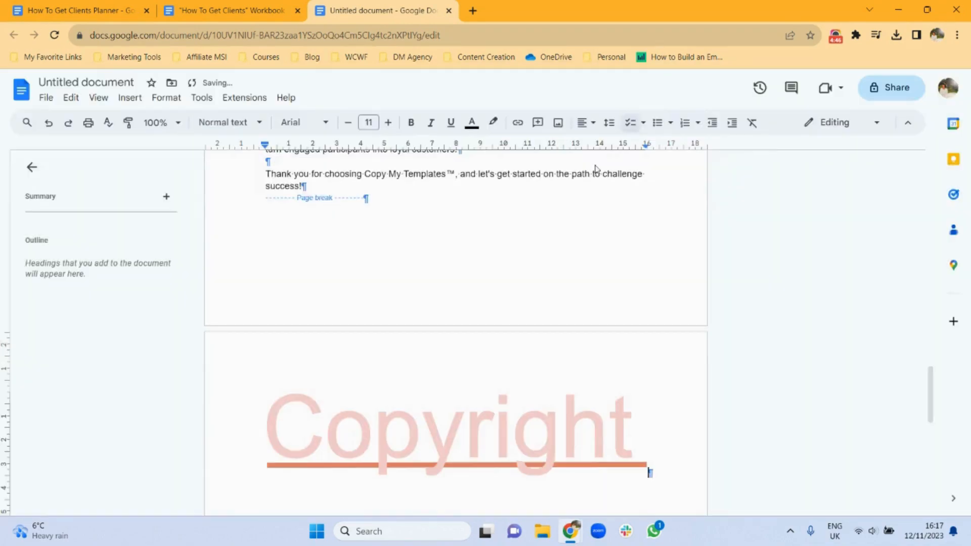
- Shrink the "Copyright" heading drawing to about 8 cm wide and centre it on the page
left_click(531, 449)
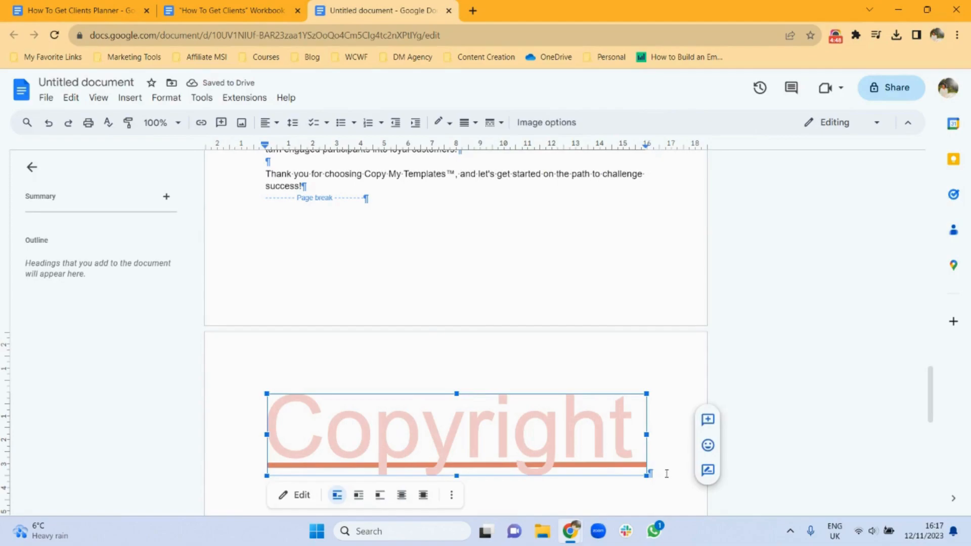
left_click_drag(648, 475, 466, 436)
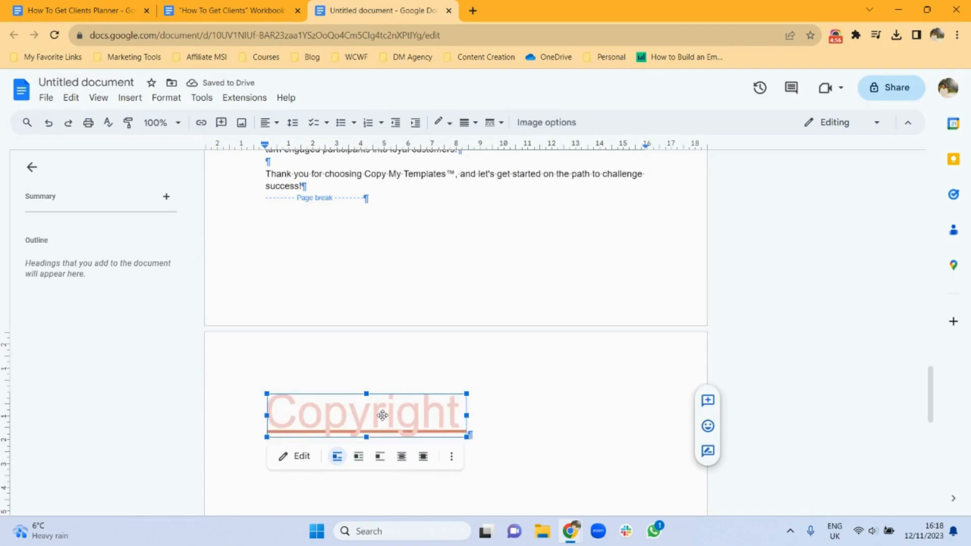
left_click(280, 120)
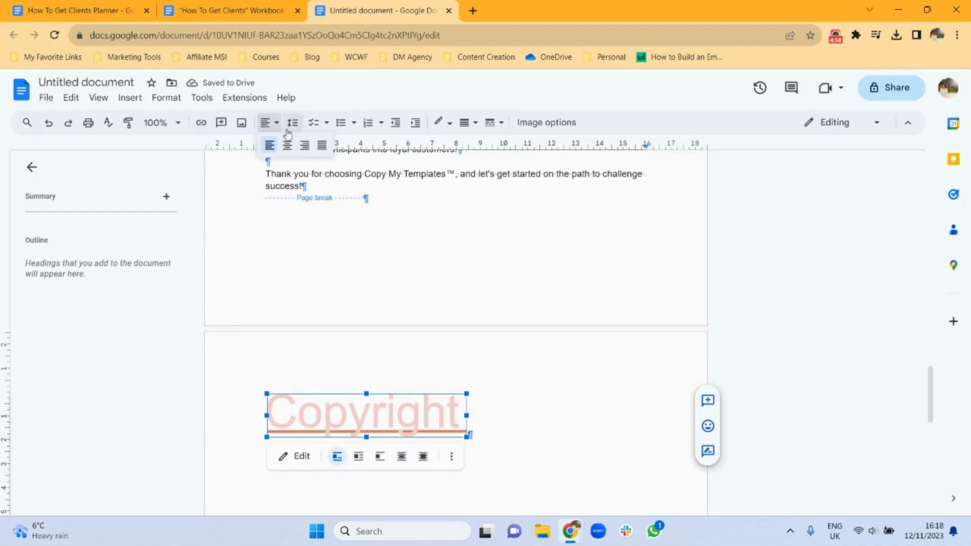
left_click(290, 145)
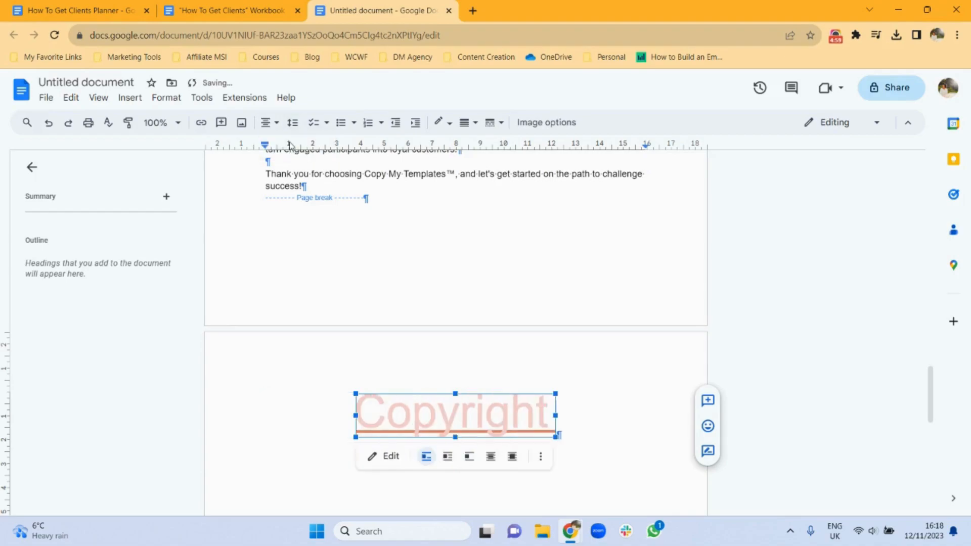
- Add a new left-aligned line beneath the "Copyright" heading
left_click(579, 435)
key("Return")
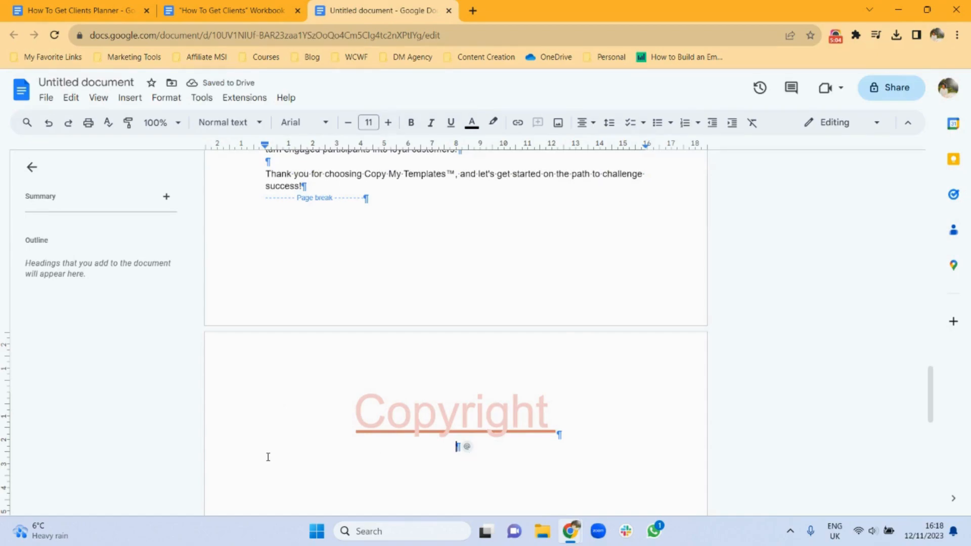
left_click(587, 122)
left_click(581, 146)
left_click(589, 146)
- Copy the demo workbook's full copyright text and paste it below the "Copyright" heading, leaving a blank line between them
left_click(218, 8)
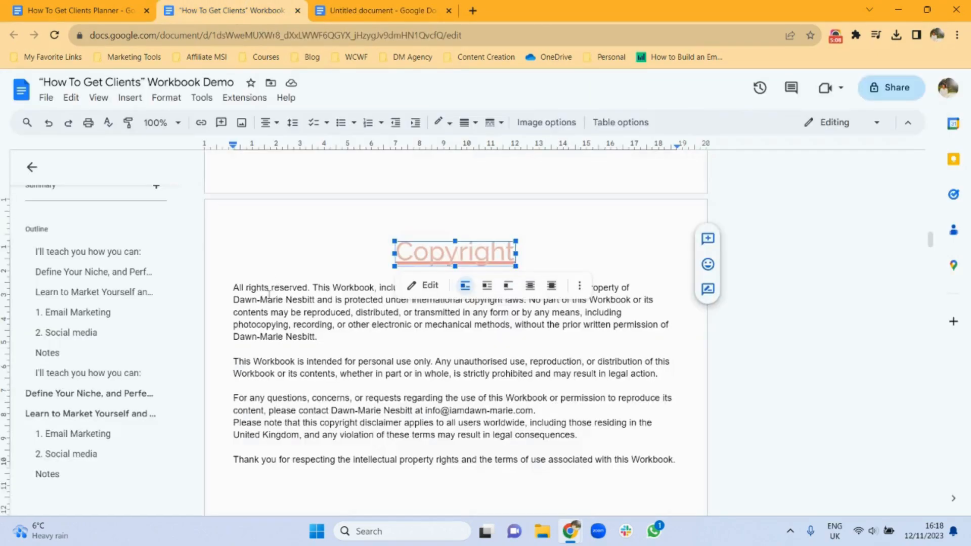
left_click(258, 299)
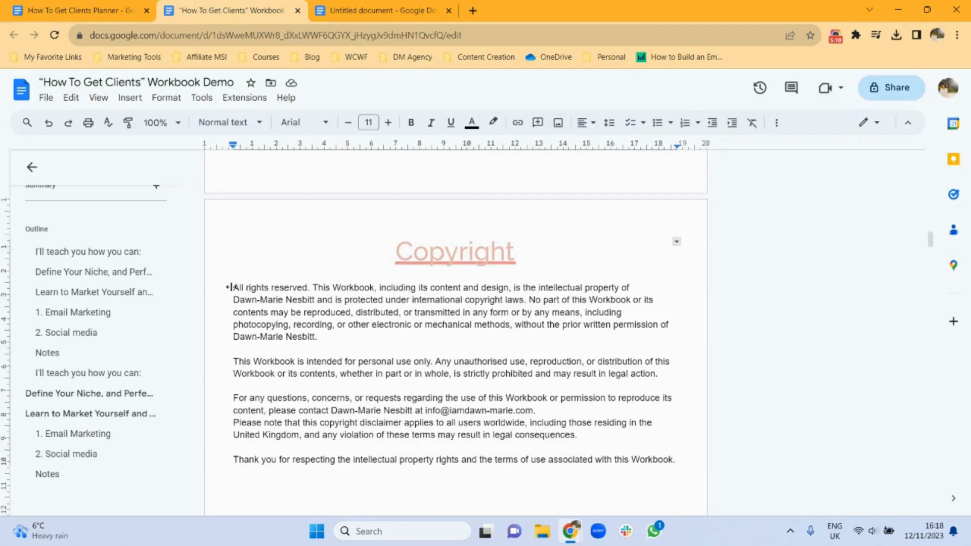
left_click_drag(233, 287, 681, 460)
key("ctrl+c")
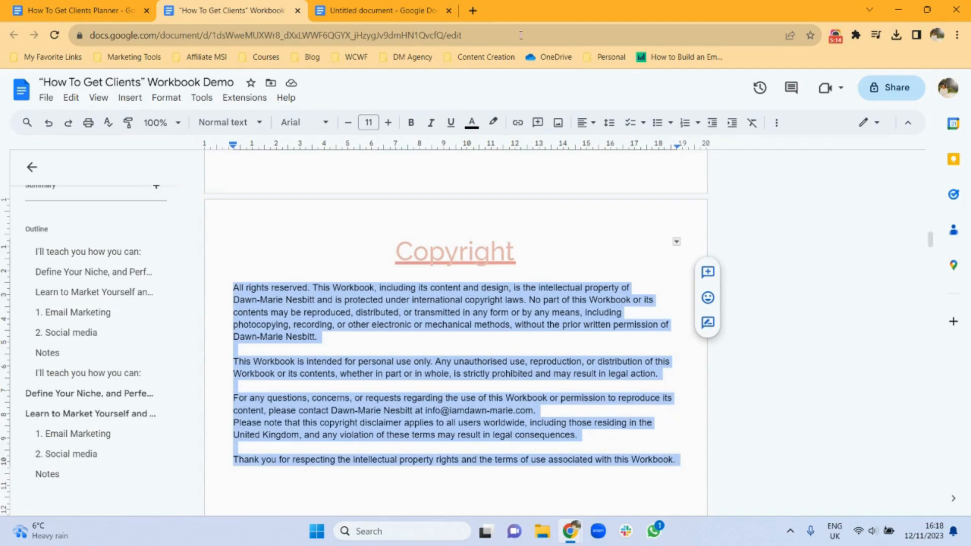
left_click(399, 2)
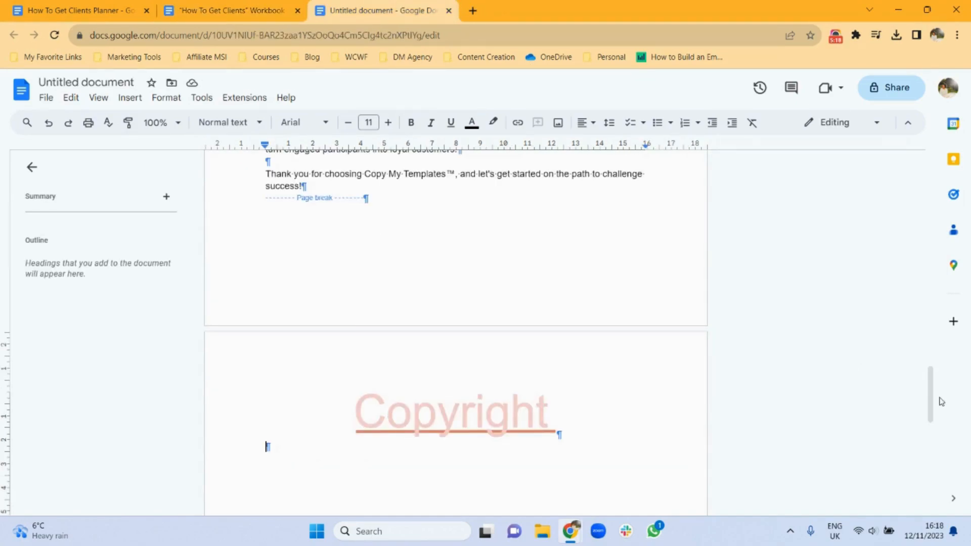
scroll(932, 407, "down", 4)
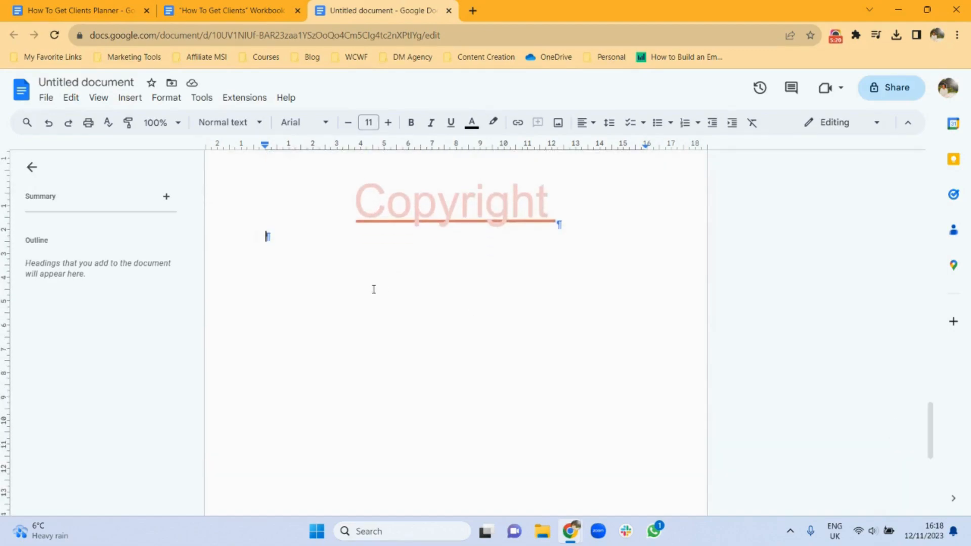
key("Return")
key("ctrl+v")
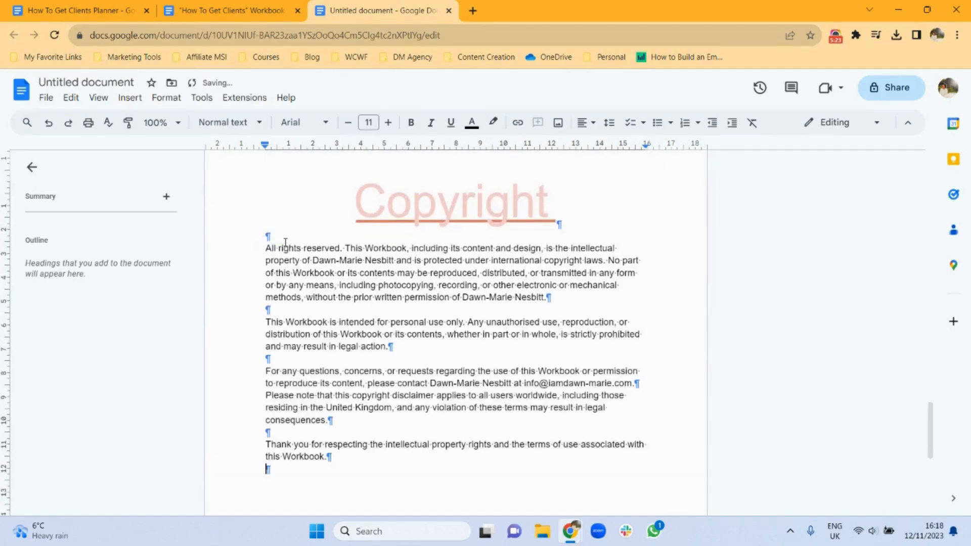
- Check the page that follows the copyright page in the demo workbook, and return to the untitled document
left_click(247, 6)
left_click_drag(931, 242, 931, 282)
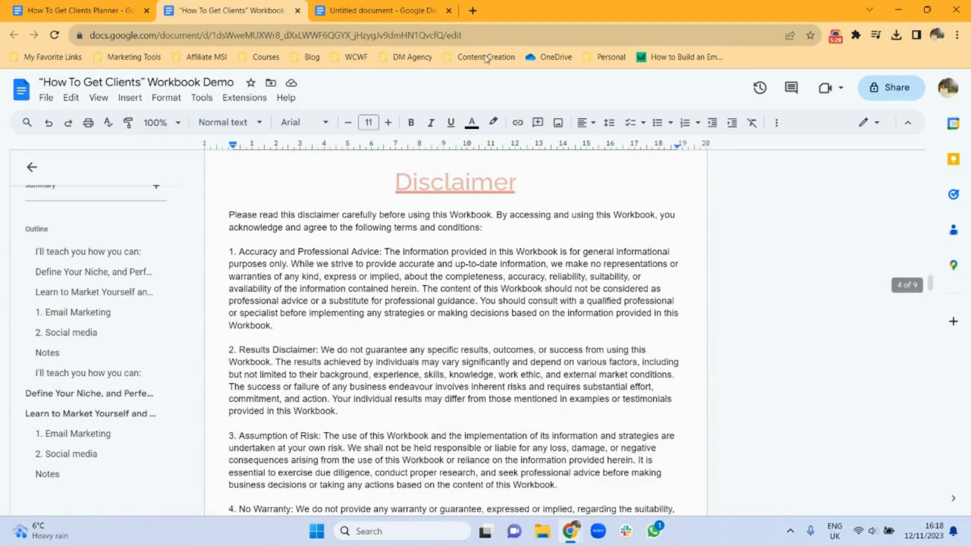
left_click(405, 7)
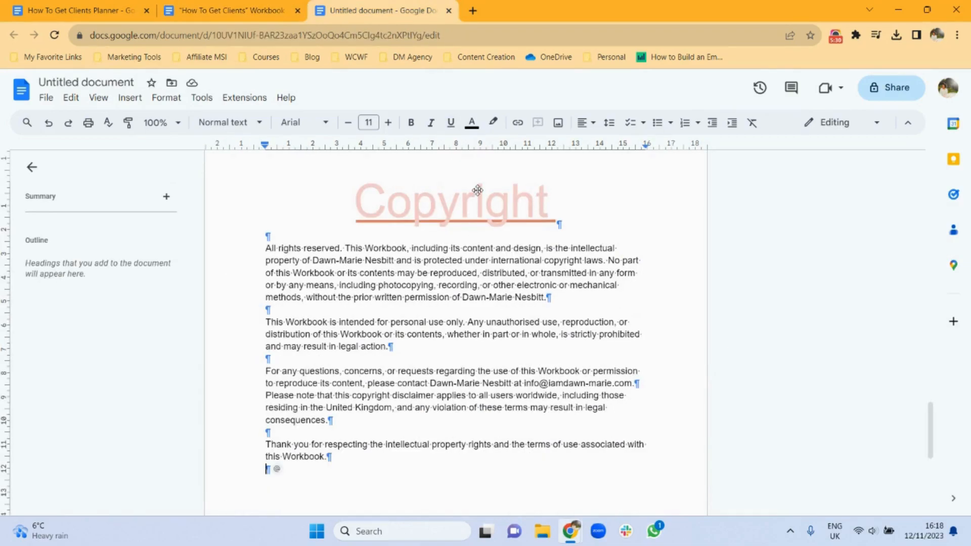
- Try a next-page section break after the copyright text, and undo it
left_click(130, 97)
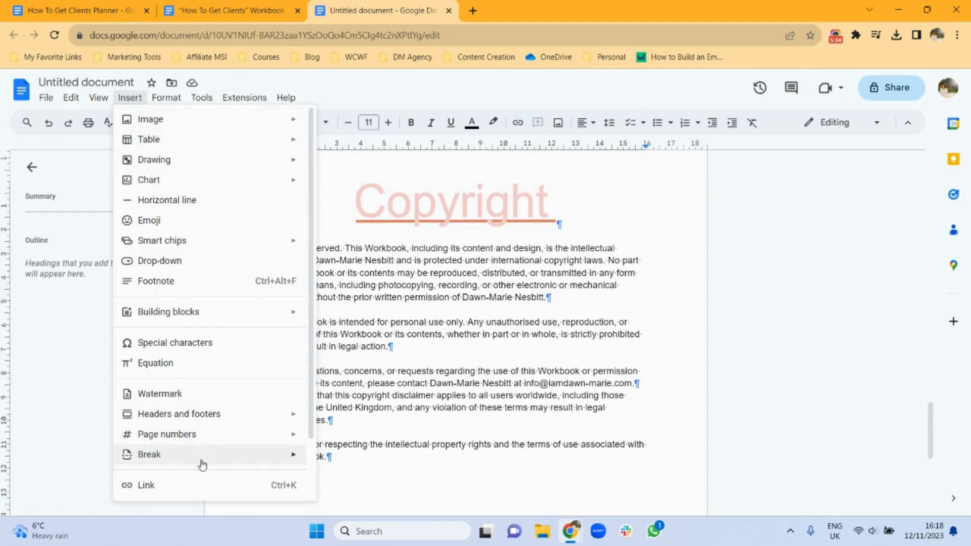
mouse_move(202, 455)
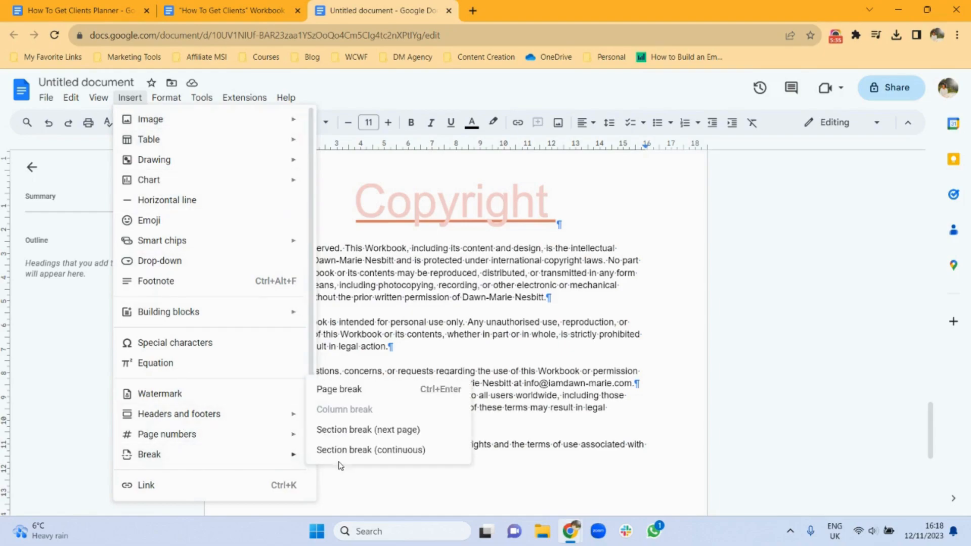
left_click(374, 430)
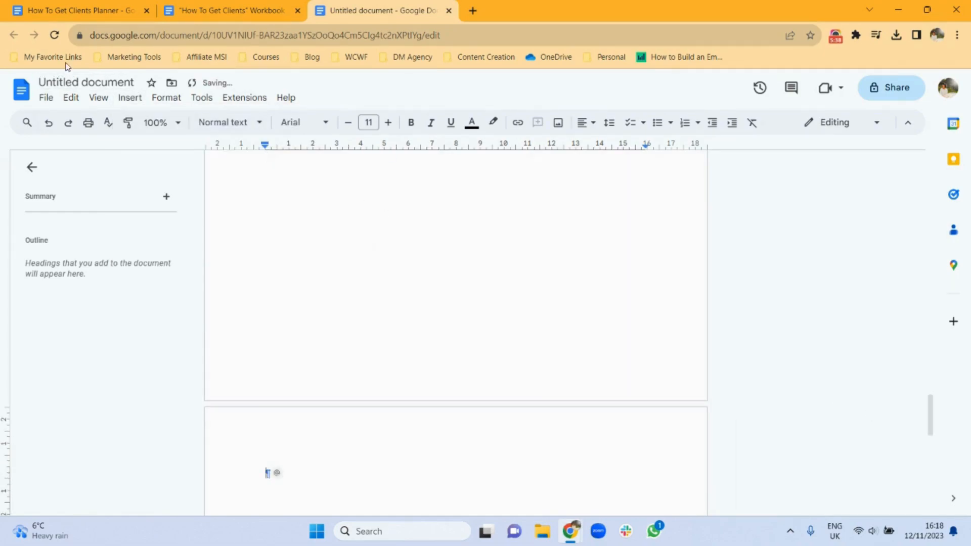
left_click(48, 122)
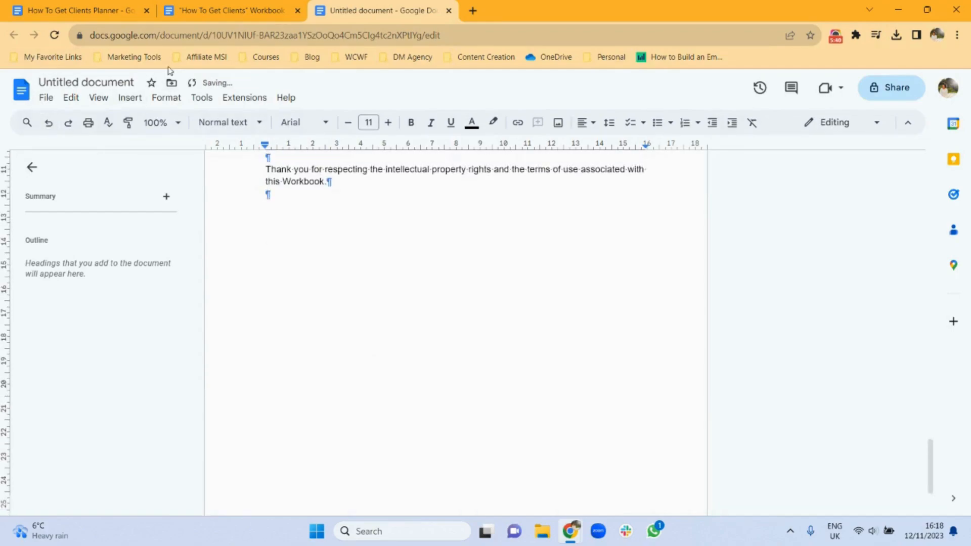
- Insert a page break after the copyright text
left_click(129, 97)
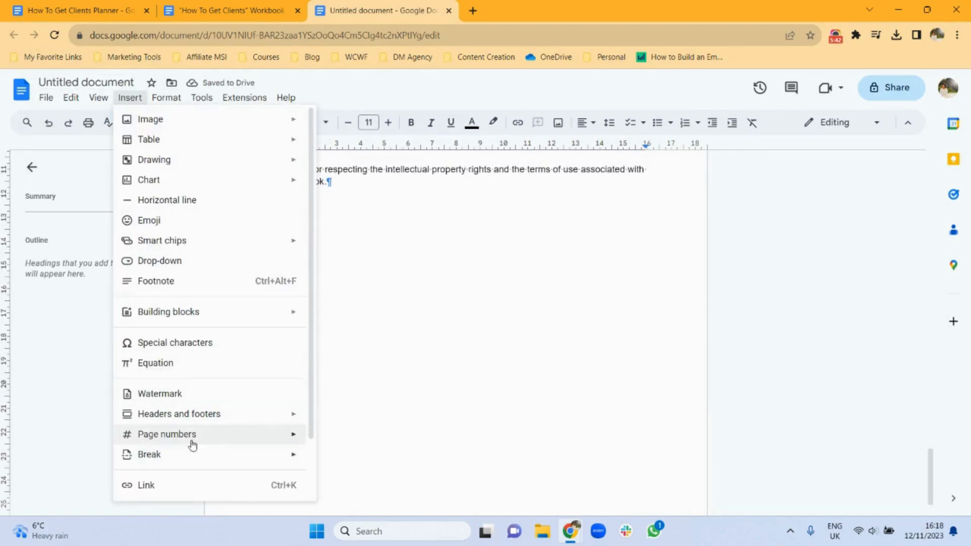
mouse_move(256, 455)
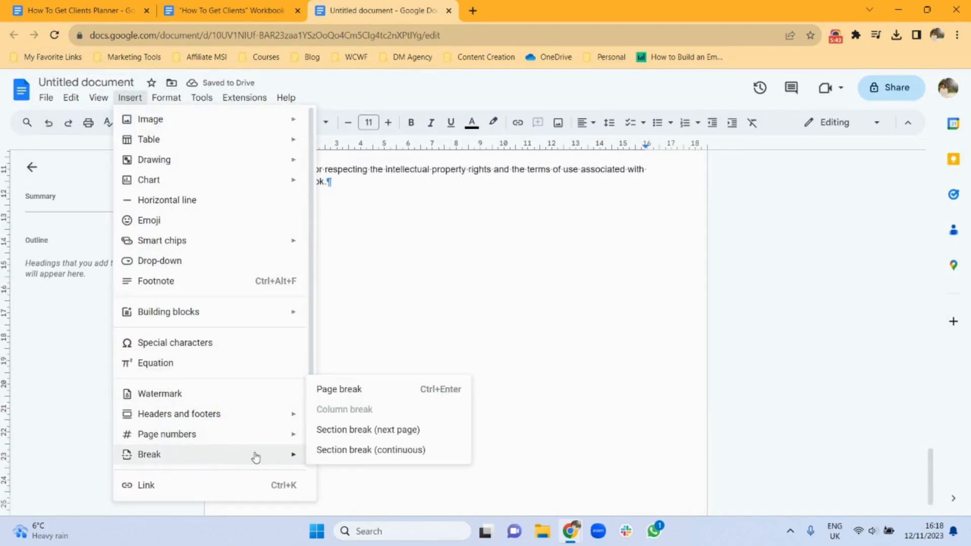
left_click(368, 396)
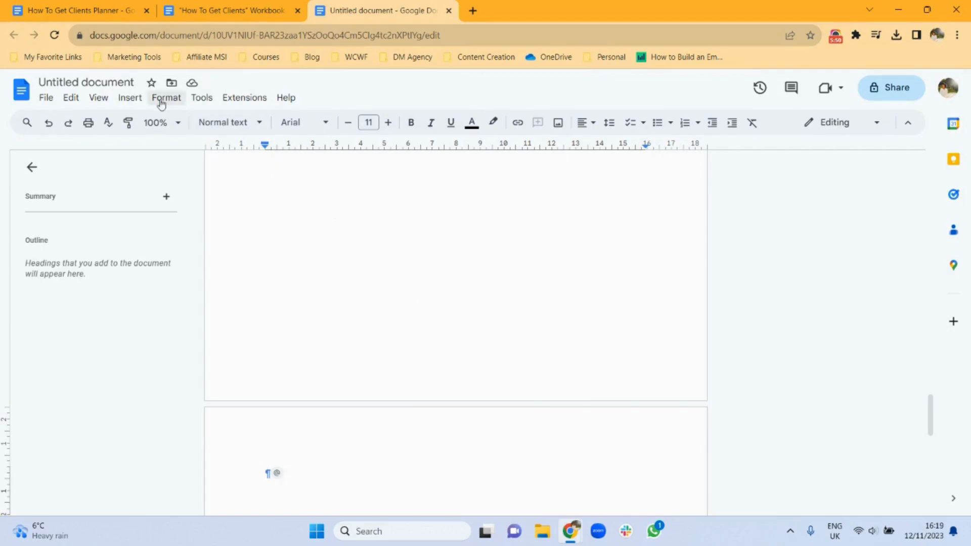
left_click(135, 102)
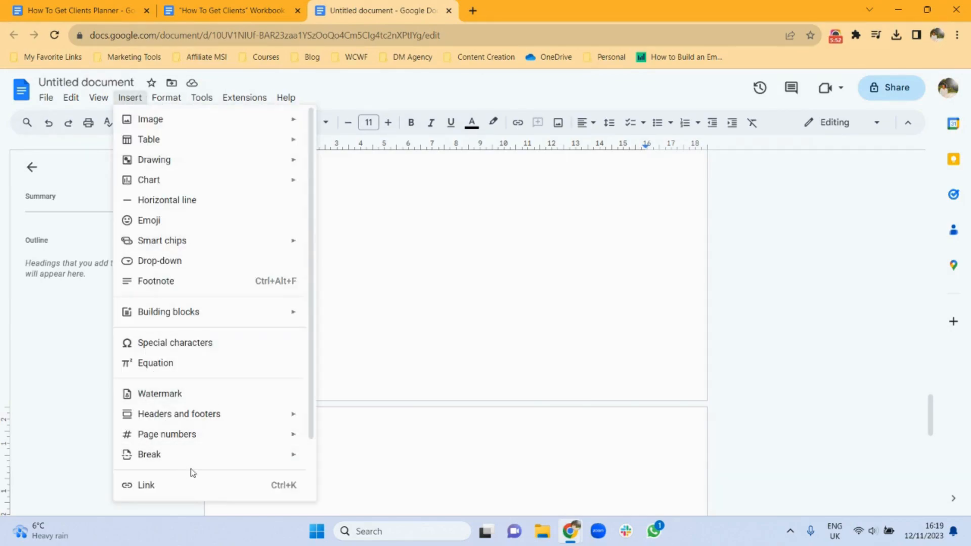
mouse_move(219, 460)
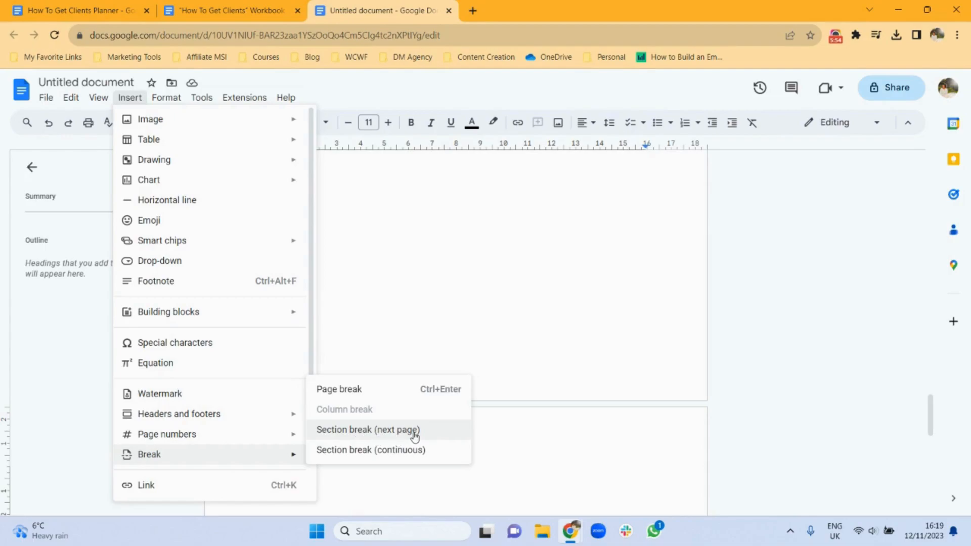
left_click(561, 453)
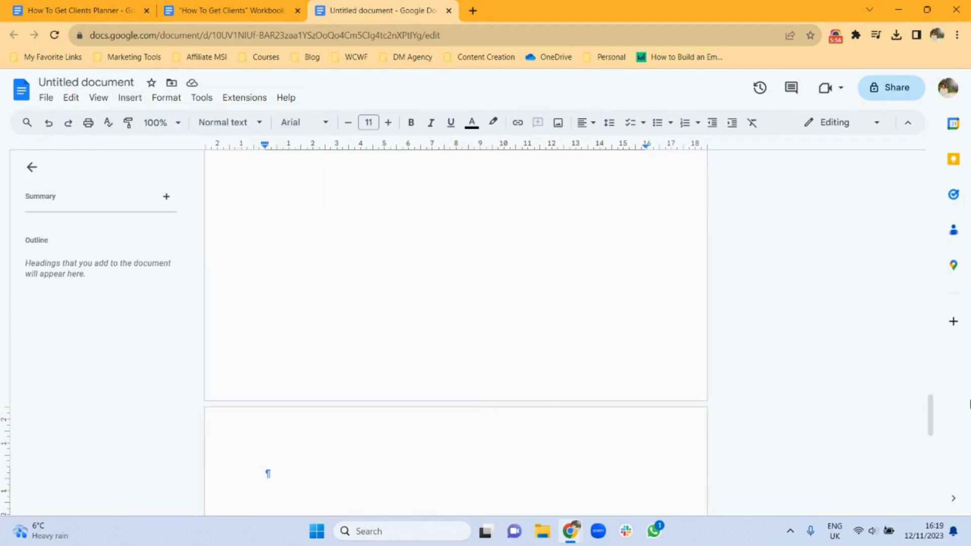
- Copy the "Copyright" heading drawing and paste it onto the blank page after the copyright text
left_click_drag(930, 418, 929, 364)
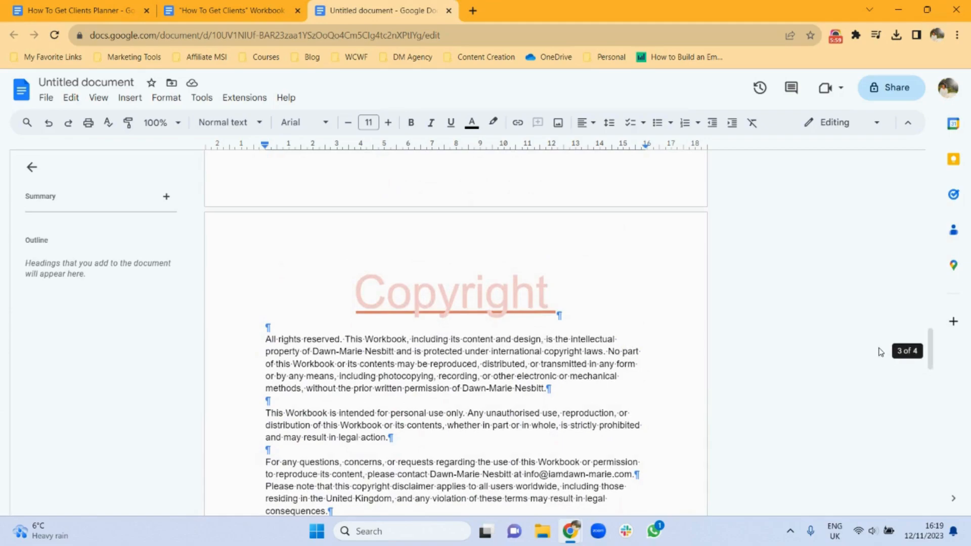
left_click(460, 298)
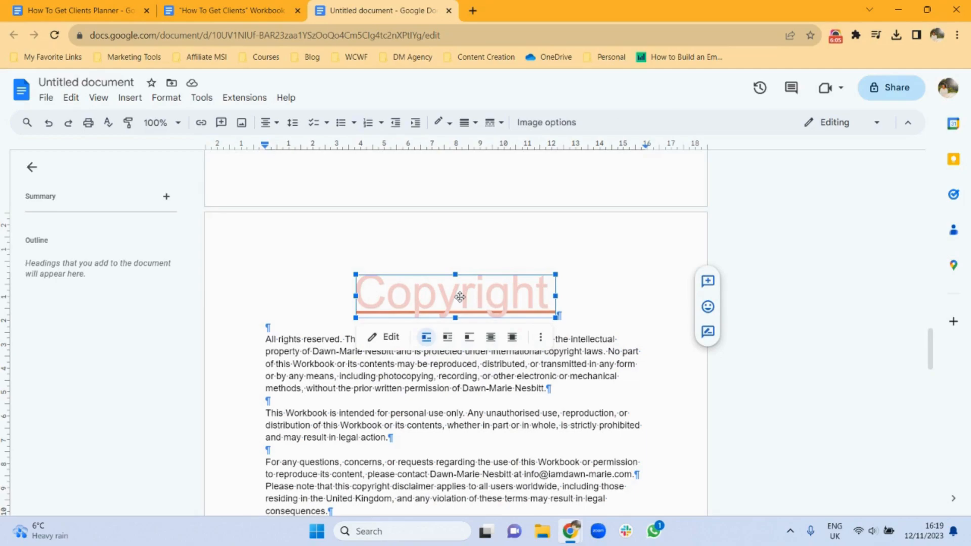
left_click_drag(931, 363, 930, 428)
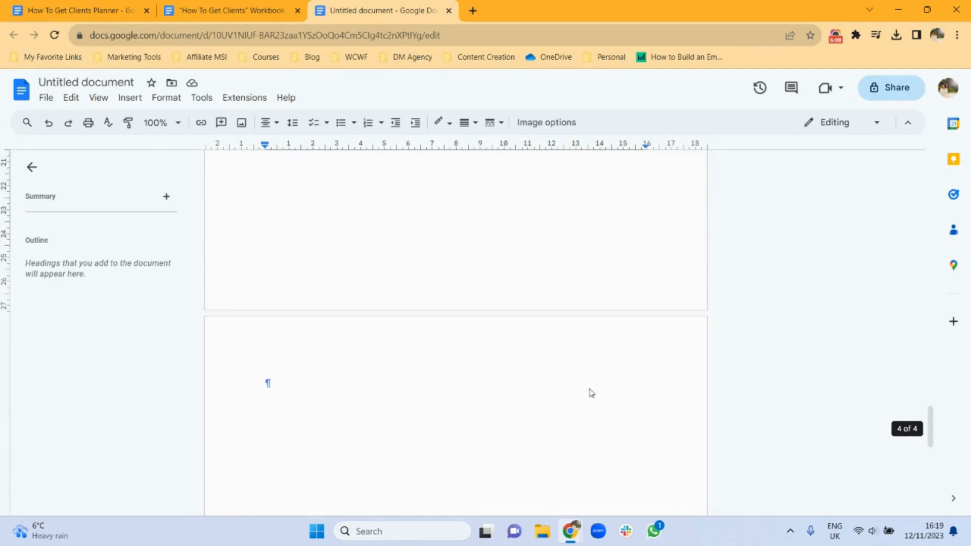
left_click(317, 382)
key("ctrl+v")
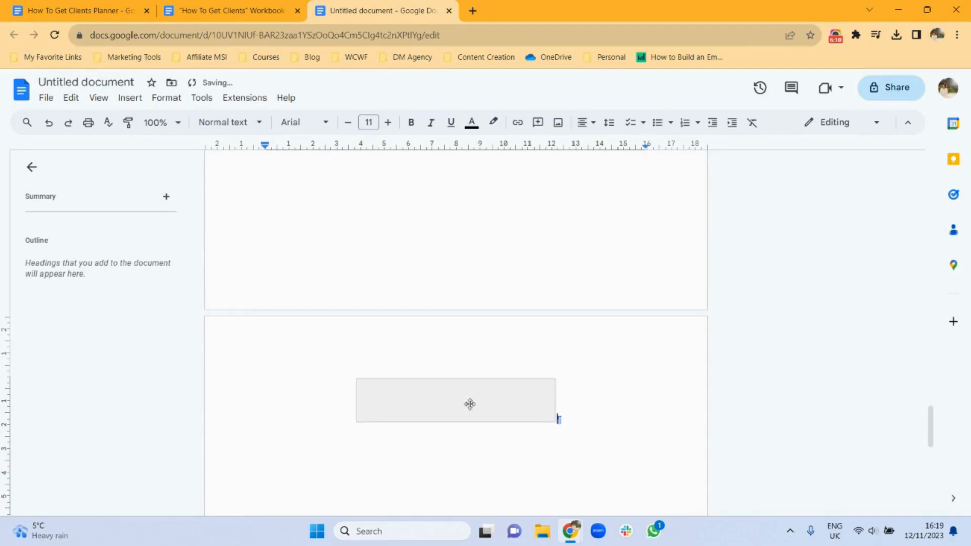
- Open the pasted heading drawing for editing and change its word art text to "Disclaimer"
double_click(492, 401)
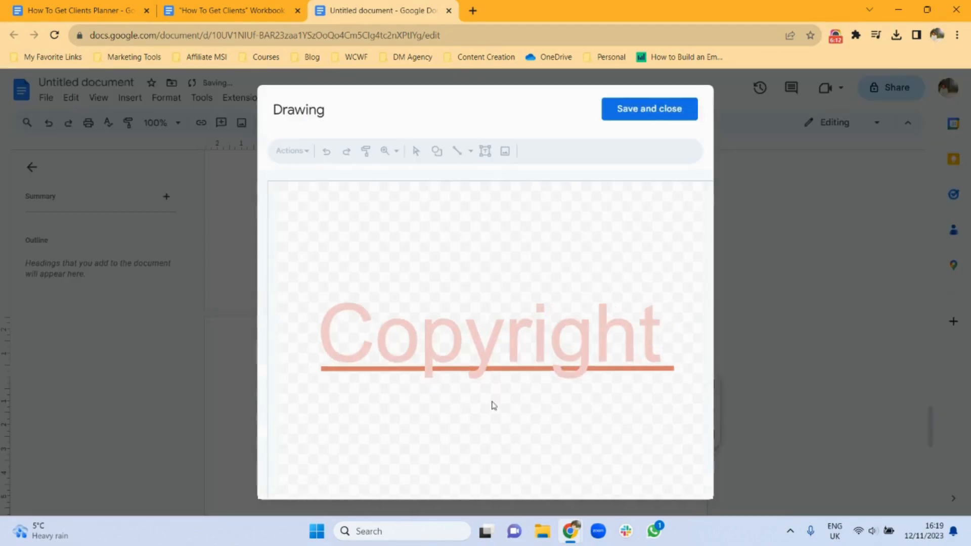
left_click(579, 344)
double_click(578, 344)
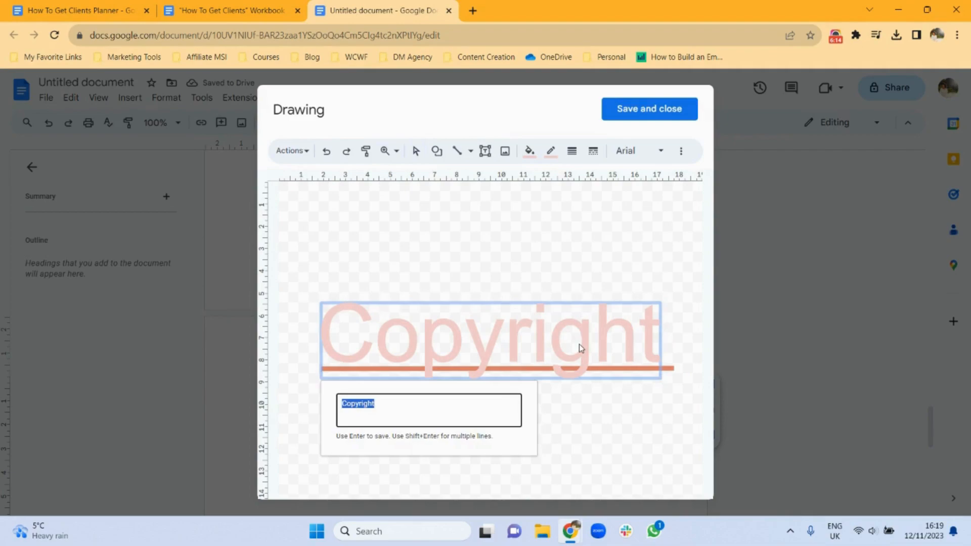
type("Disclaimer")
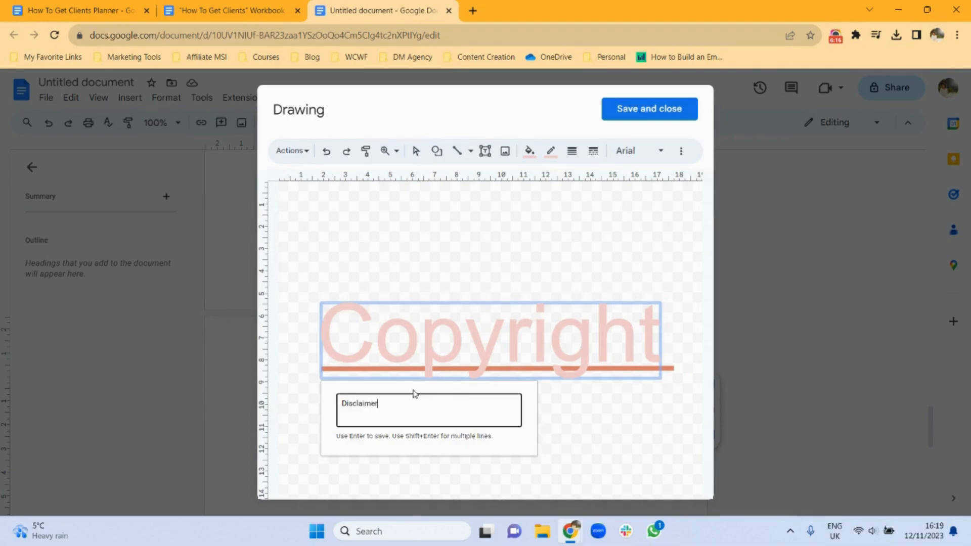
key("Return")
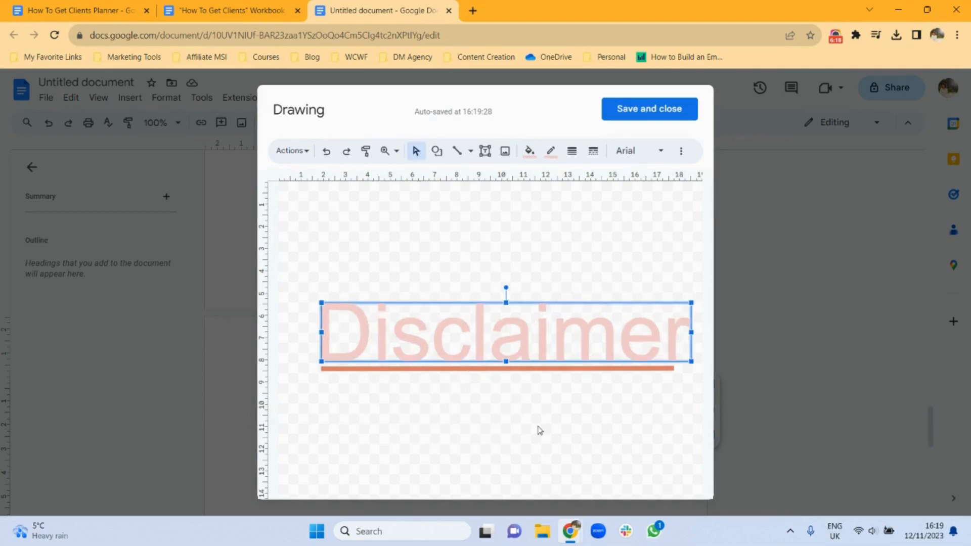
- Lengthen the line beneath the "Disclaimer" word art to match the word's width, and save the drawing
left_click(651, 368)
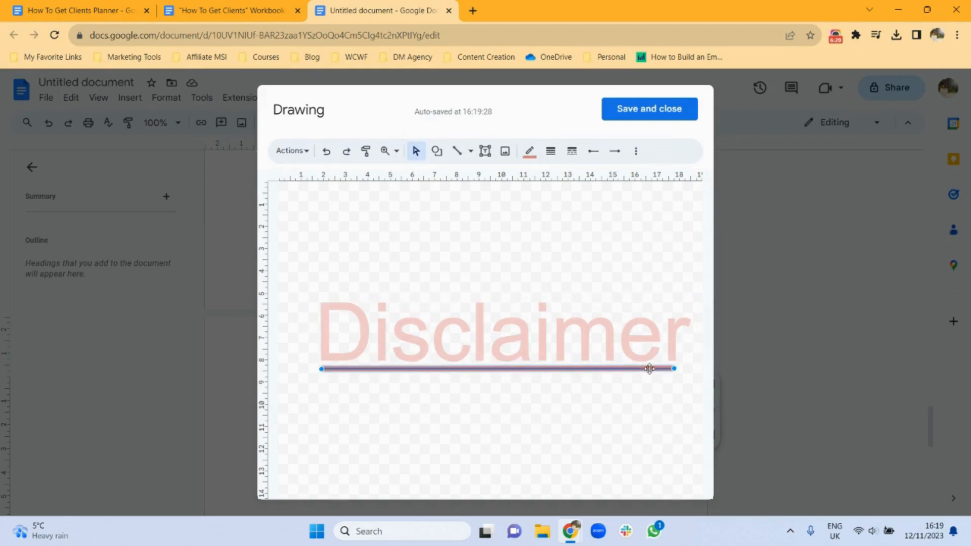
left_click_drag(676, 368, 688, 367)
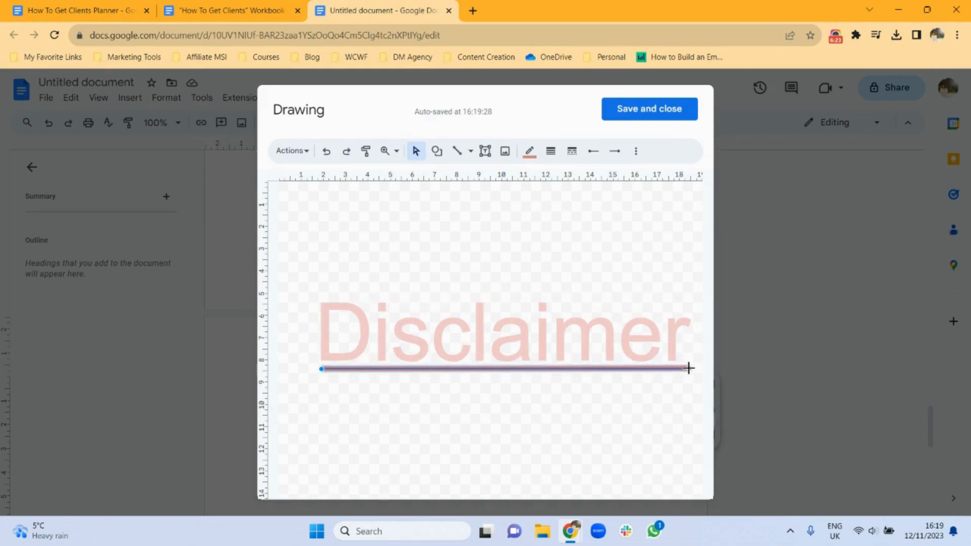
left_click(685, 397)
left_click(666, 121)
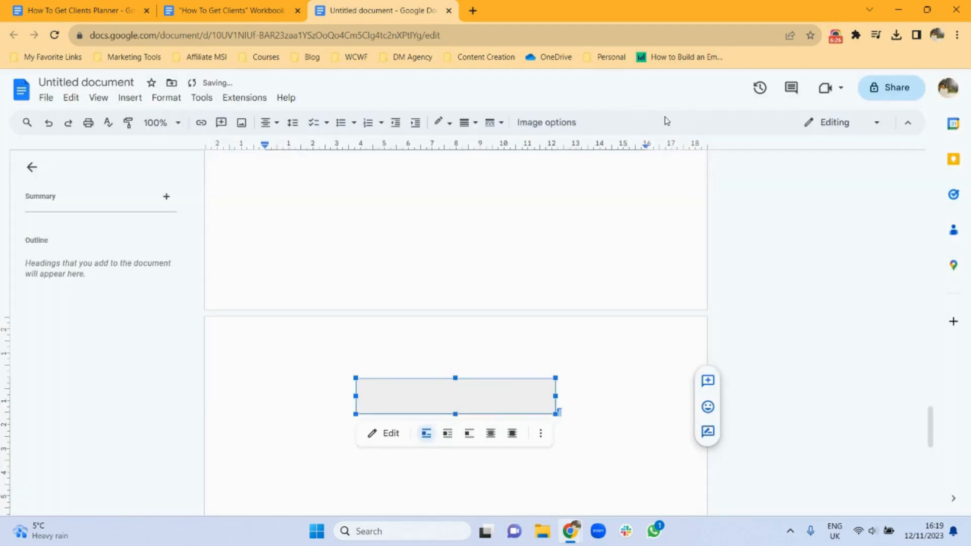
- Add blank lines beneath the "Disclaimer" heading and left-align the last one
left_click(571, 450)
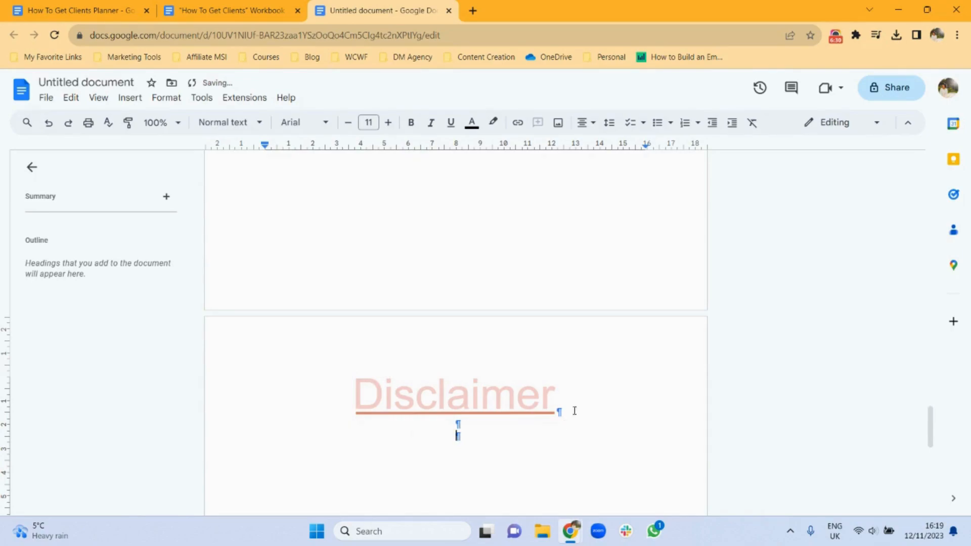
left_click(585, 124)
left_click(585, 146)
left_click(586, 146)
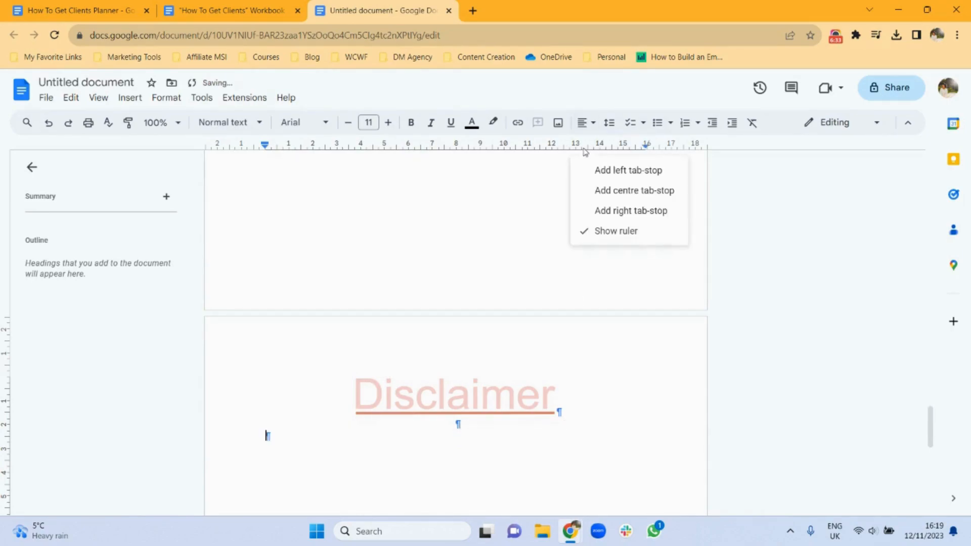
- Copy the demo workbook's full disclaimer text and paste it below the "Disclaimer" heading in the untitled document
left_click(192, 5)
left_click_drag(228, 214, 547, 483)
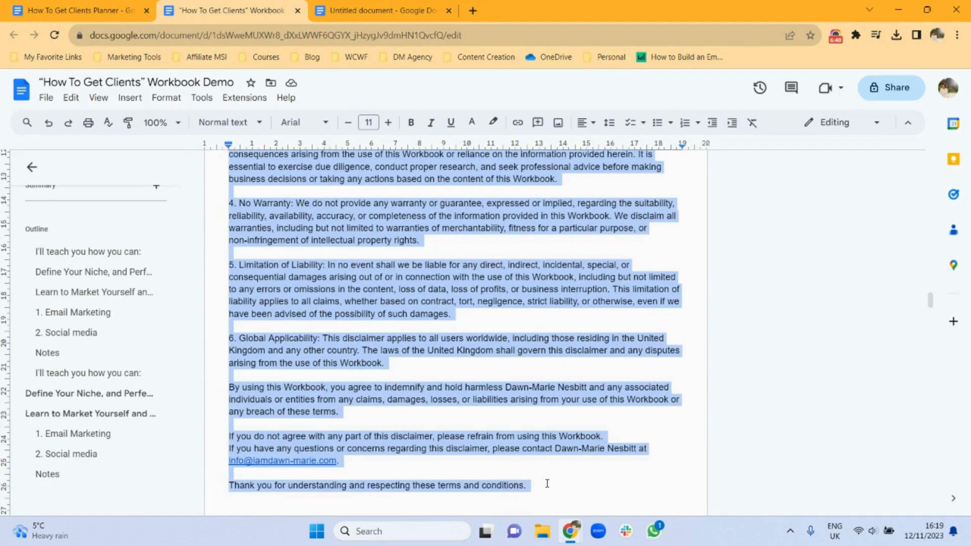
left_click(380, 10)
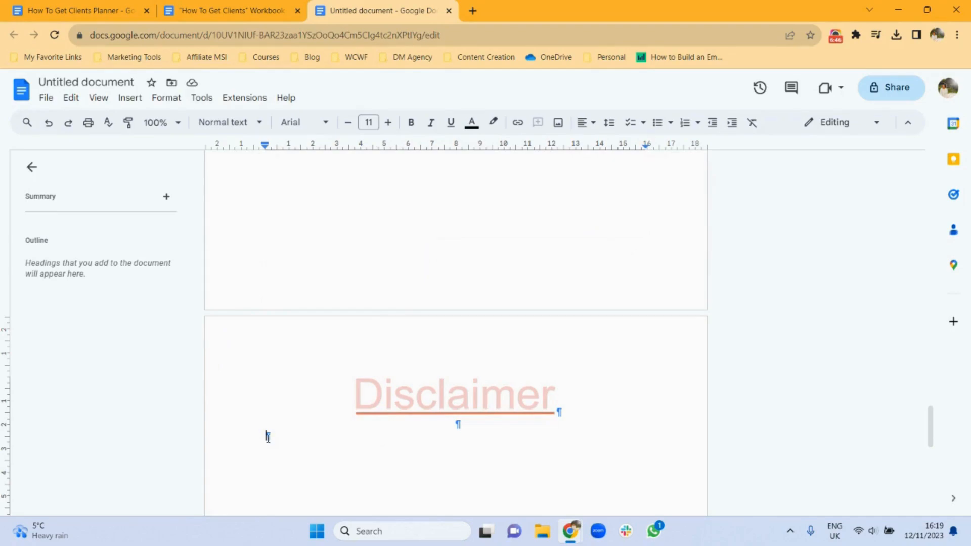
key("Return")
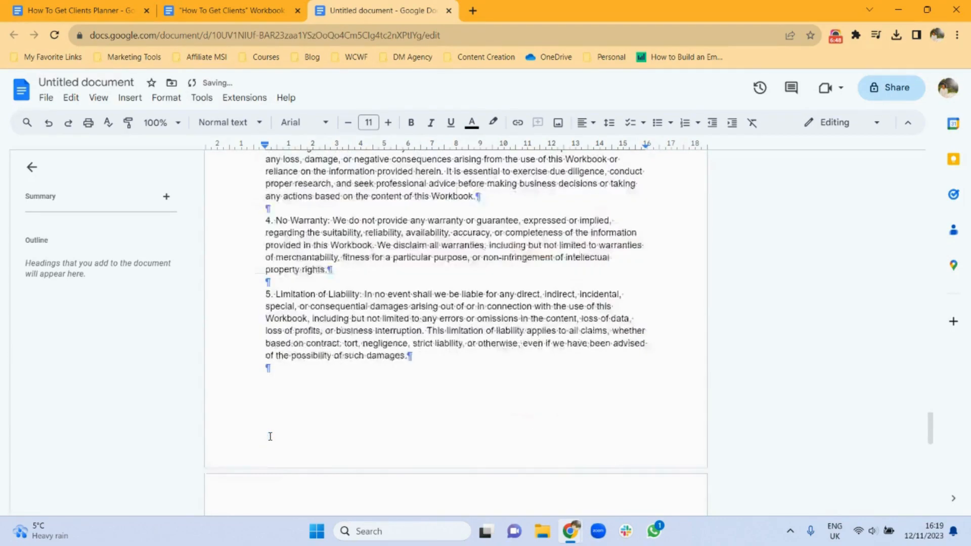
- Delete the empty page that follows the end of the disclaimer text
scroll(471, 458, "down", 5)
scroll(926, 452, "down", 2)
scroll(922, 450, "up", 1)
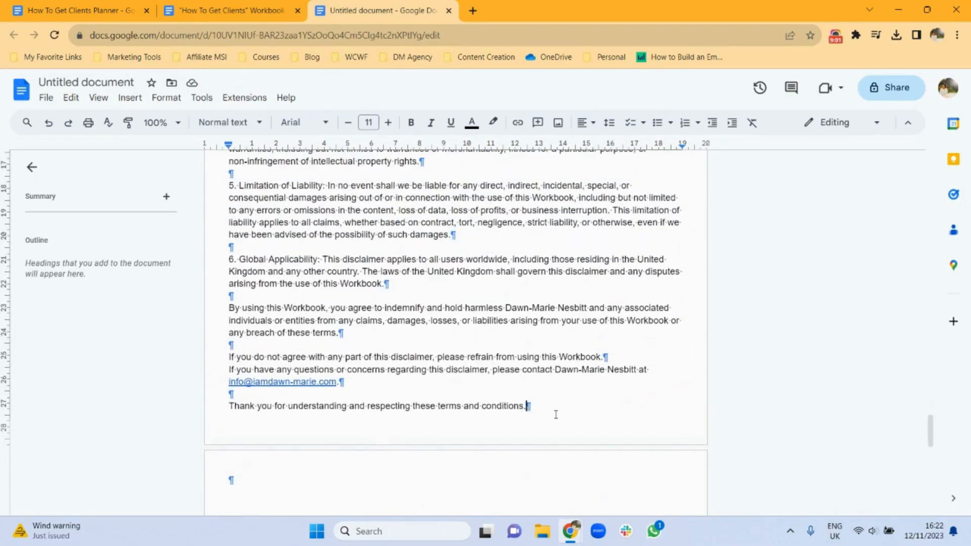
key("BackSpace")
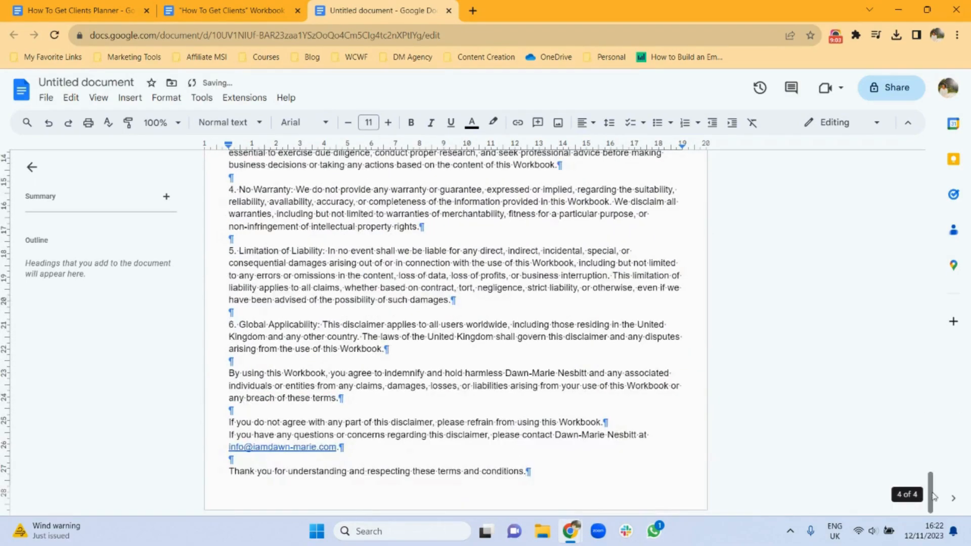
mouse_move(933, 500)
left_mouse_down()
mouse_move(932, 423)
mouse_move(929, 512)
left_mouse_up()
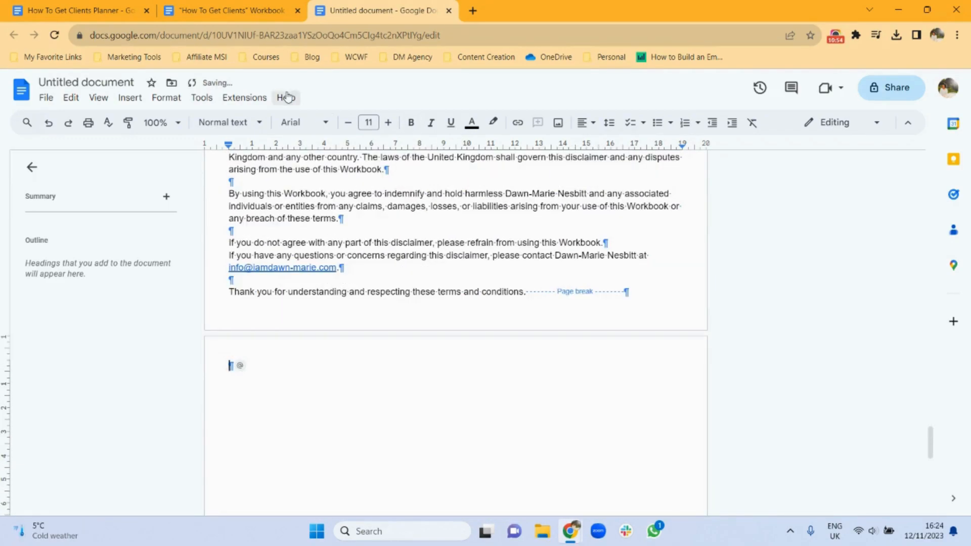
- Check the table of contents and the bordered planner title page in the demo workbook, and return to the untitled document
left_click(220, 5)
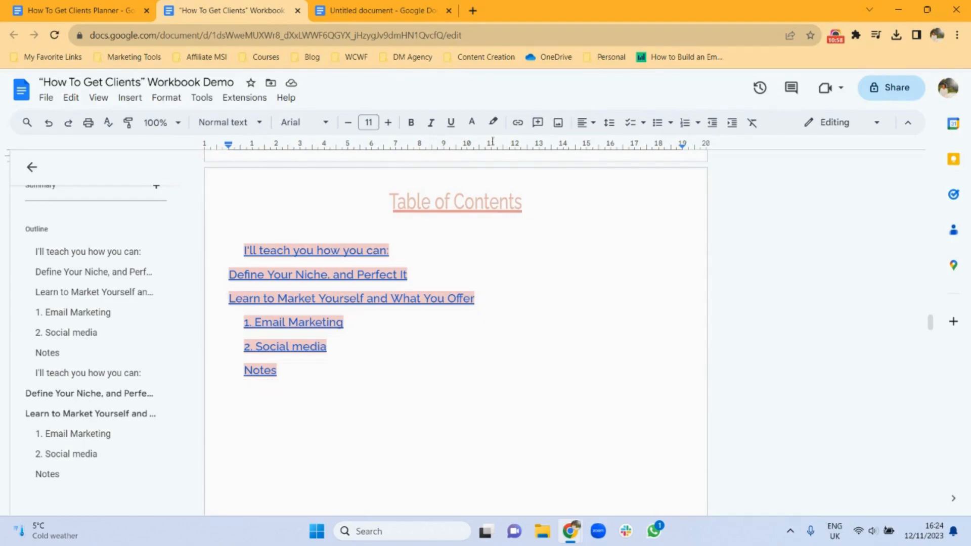
left_click(397, 2)
left_click(425, 463)
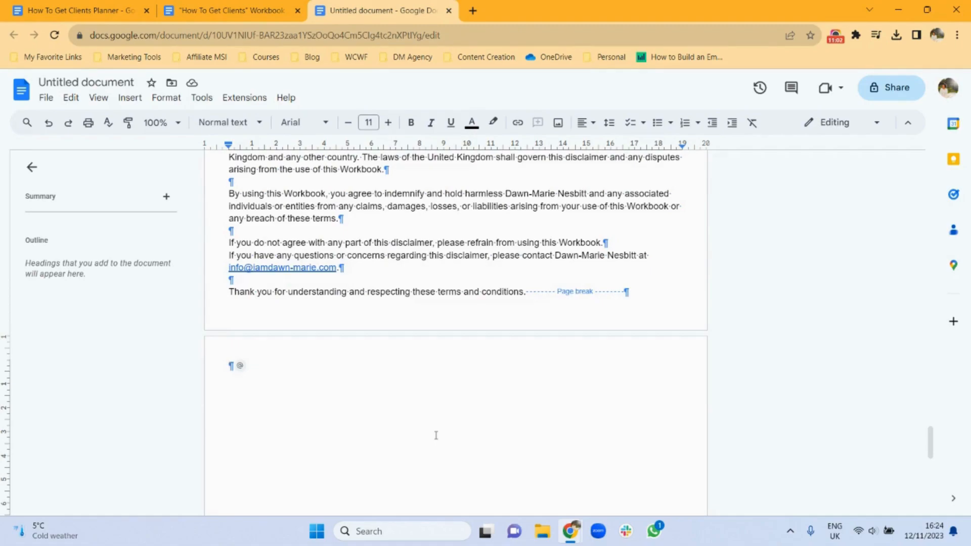
left_click(248, 10)
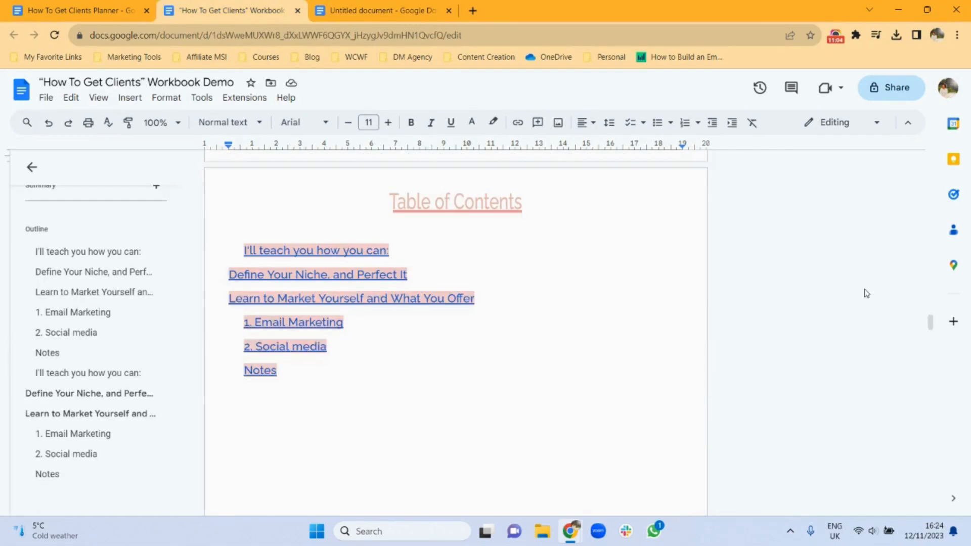
left_click_drag(932, 324, 933, 366)
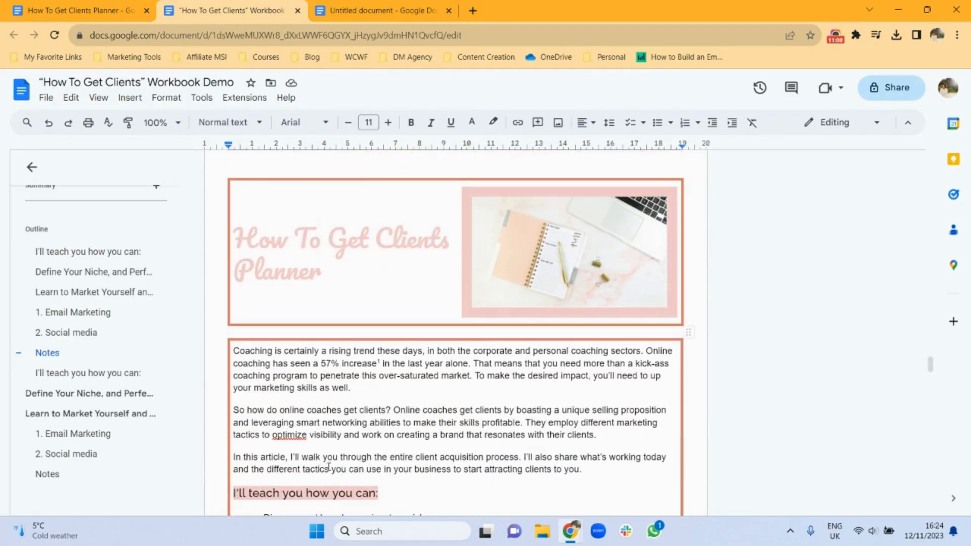
left_click(387, 10)
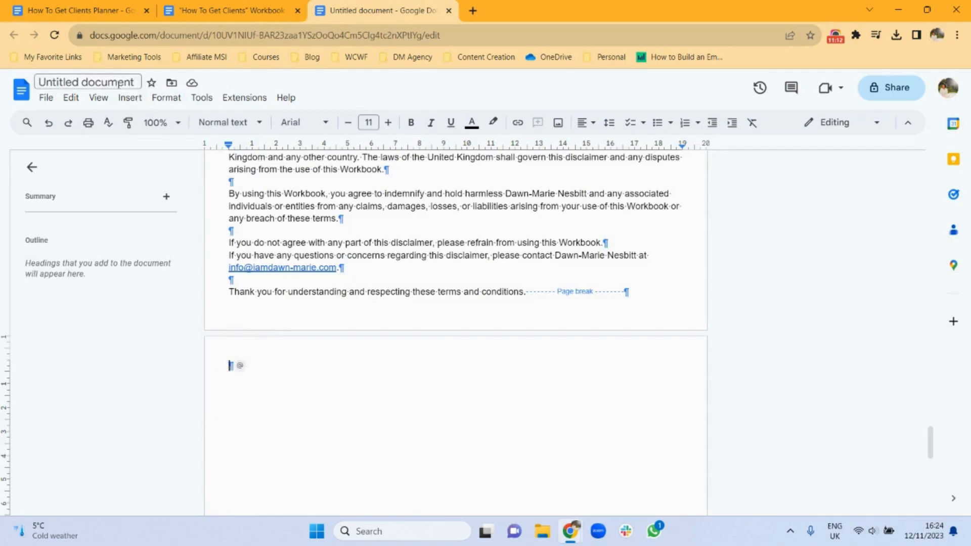
- Insert a table with two columns and one row on the new blank page
left_click(130, 97)
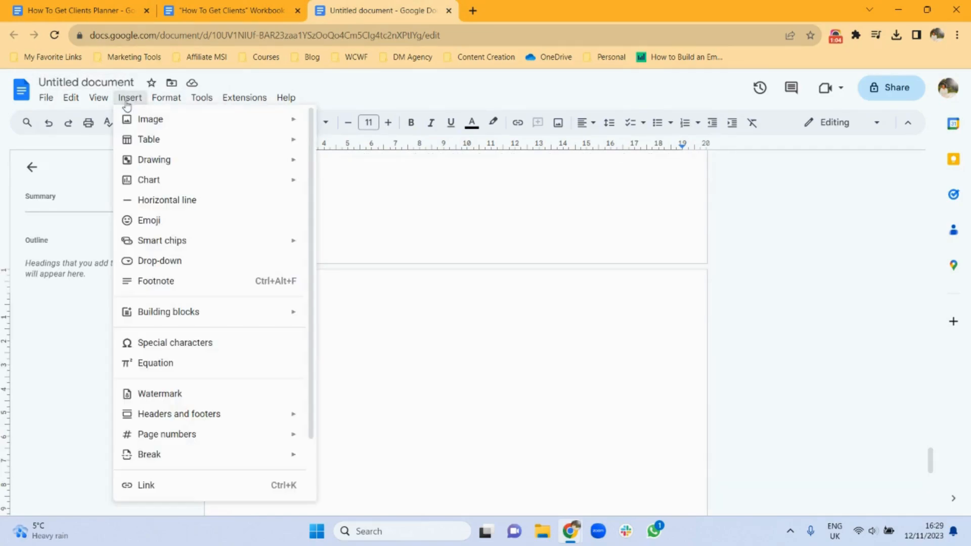
mouse_move(161, 143)
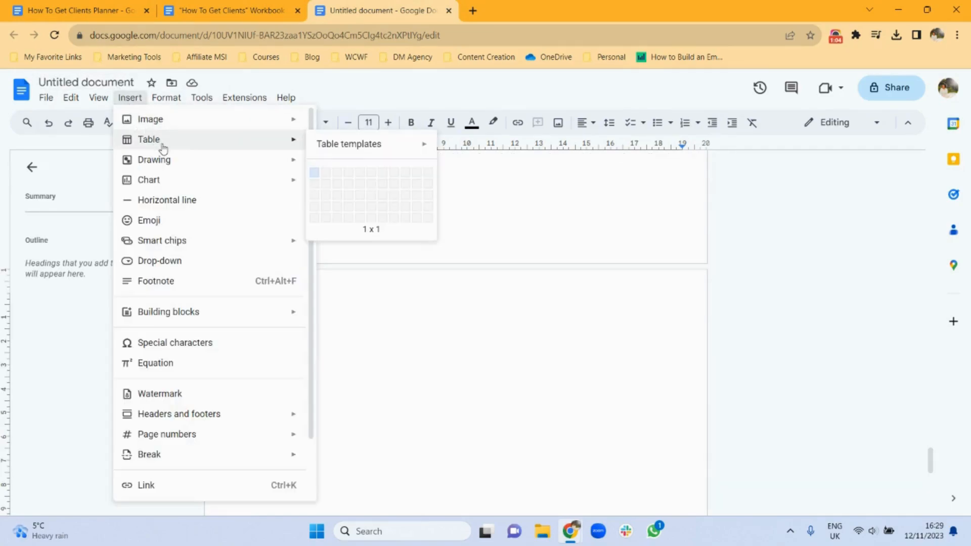
left_click(326, 174)
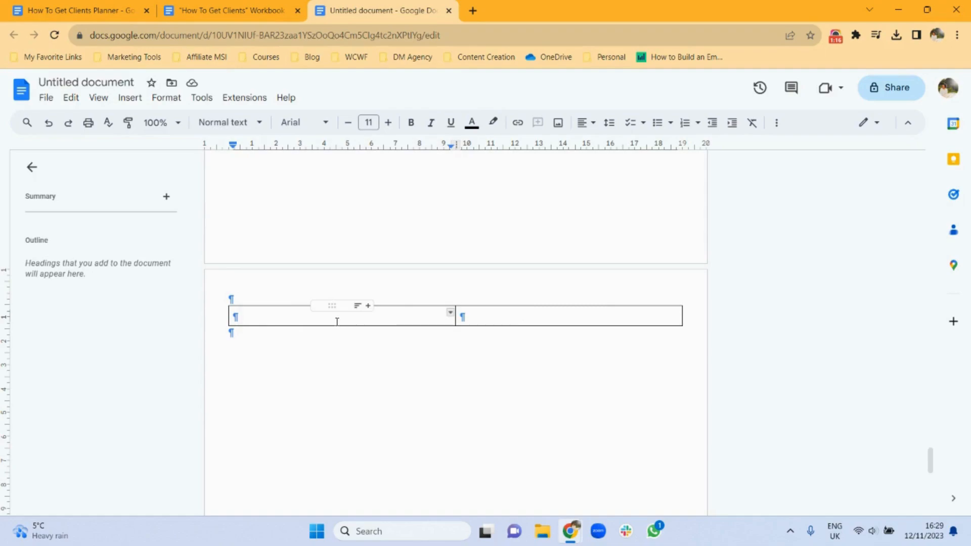
- Set the borders of both table cells to a terracotta red colour with a 3pt width
left_click_drag(328, 322, 461, 312)
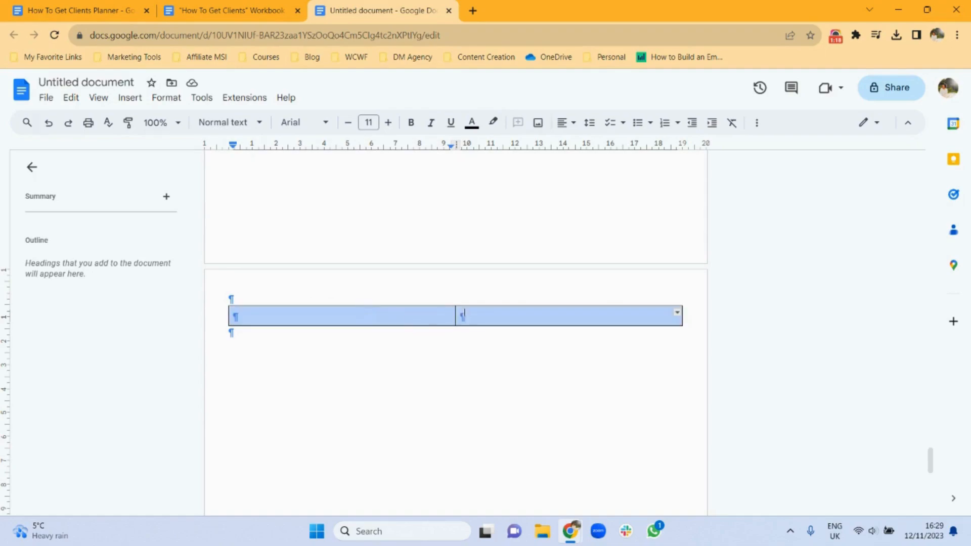
left_click(757, 123)
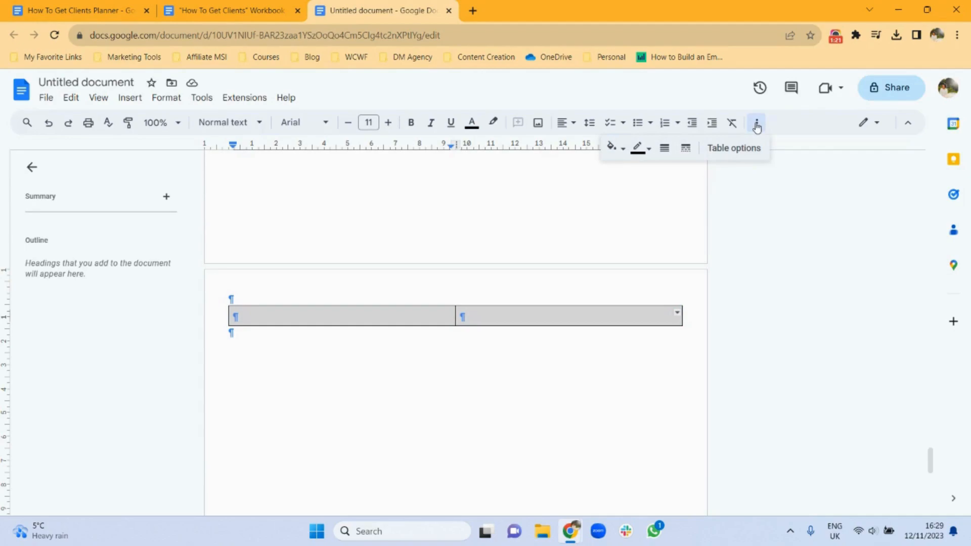
left_click(649, 149)
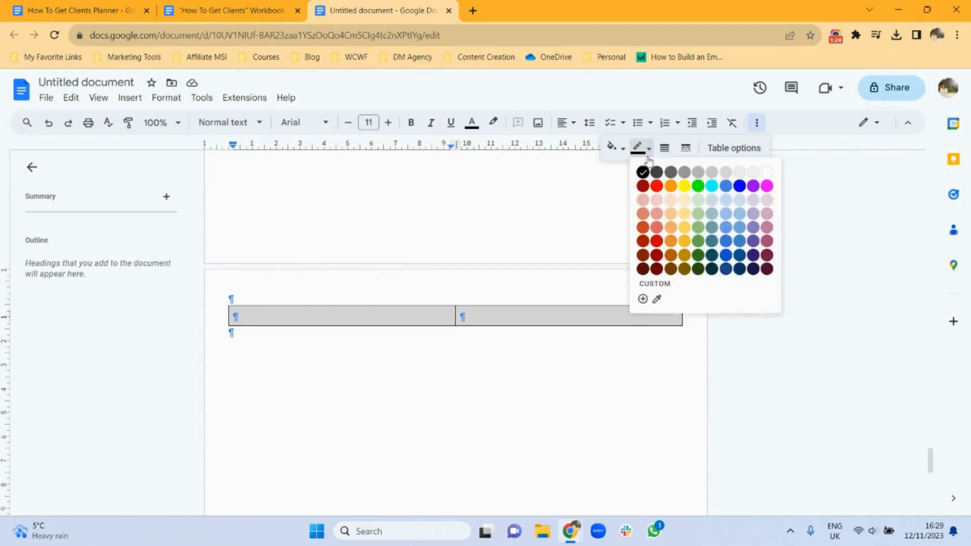
left_click(647, 221)
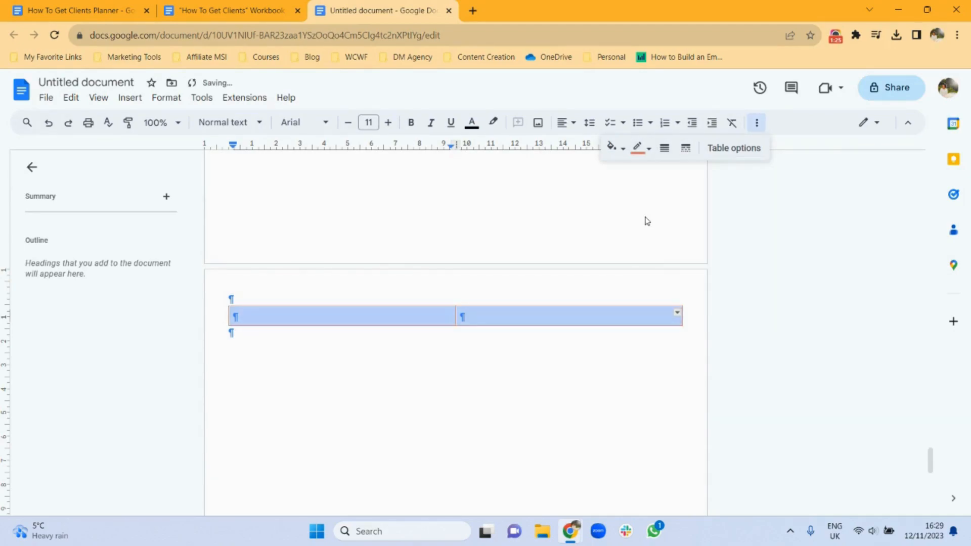
left_click(664, 154)
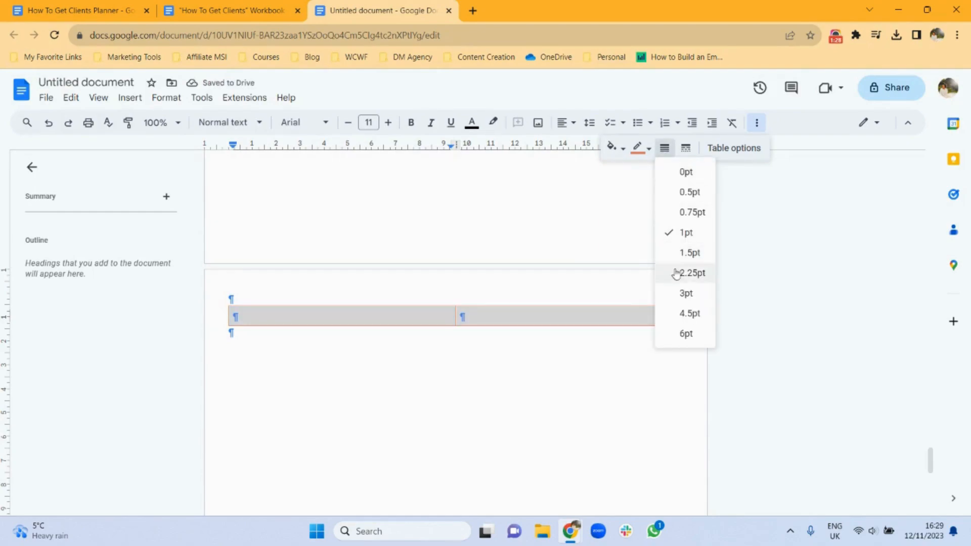
left_click(685, 295)
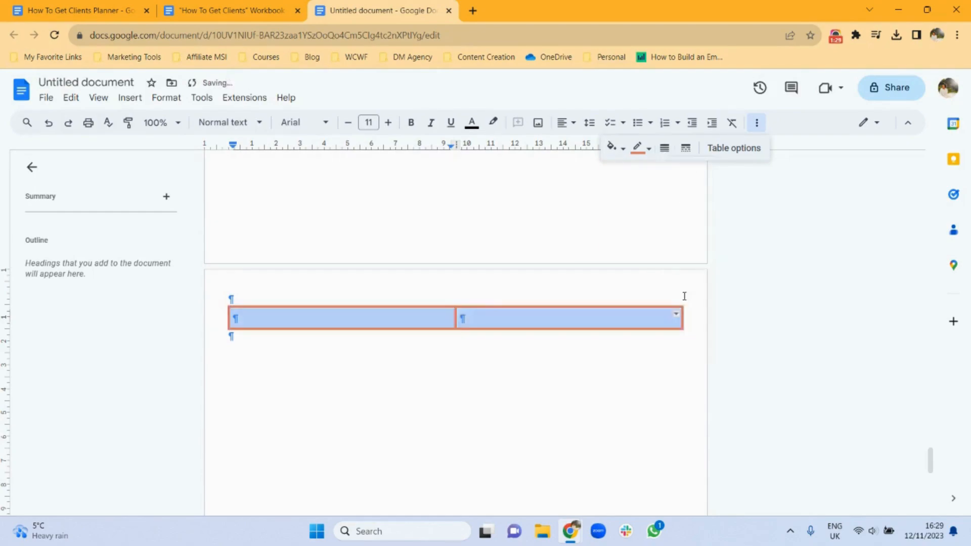
left_click(499, 410)
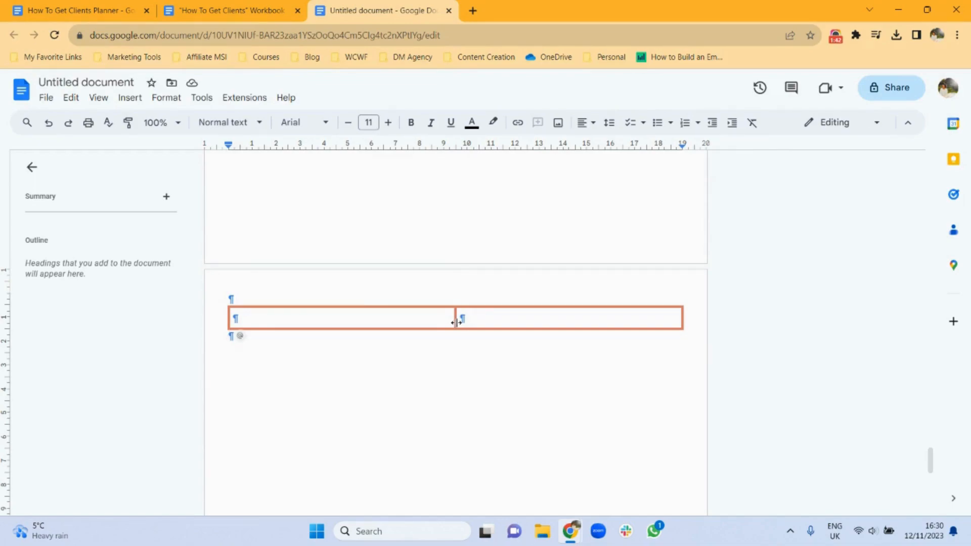
- Hide the divider between the two table cells by setting its border width to 0pt
left_click(455, 322)
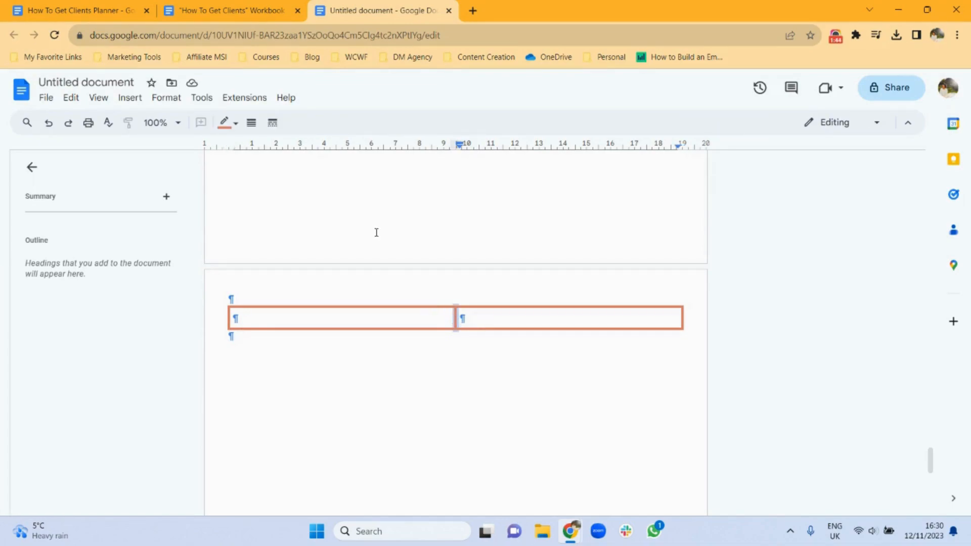
left_click(251, 123)
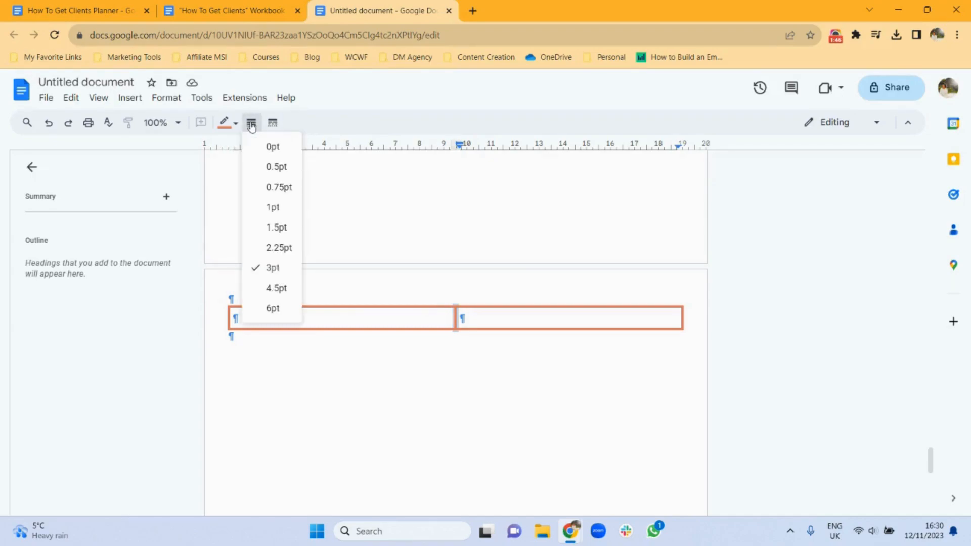
left_click(271, 146)
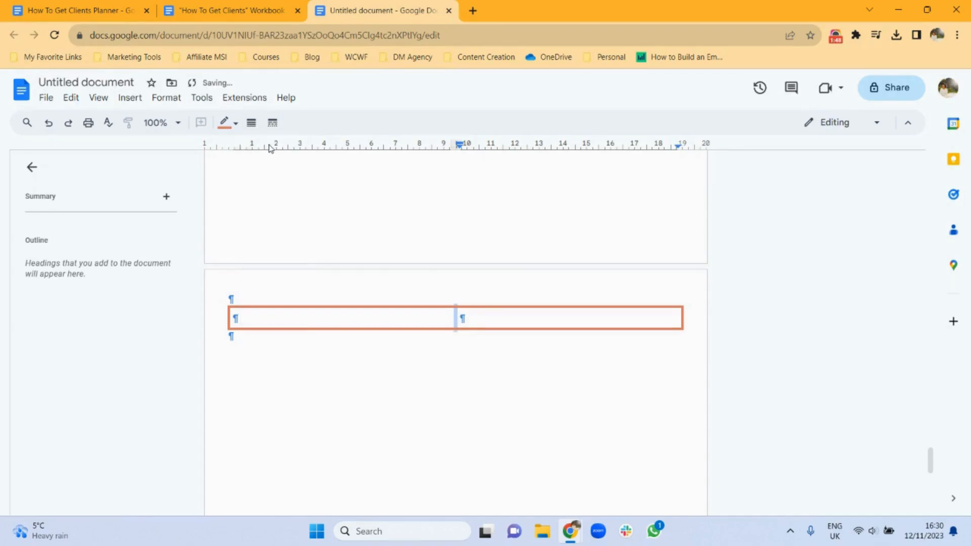
left_click(380, 319)
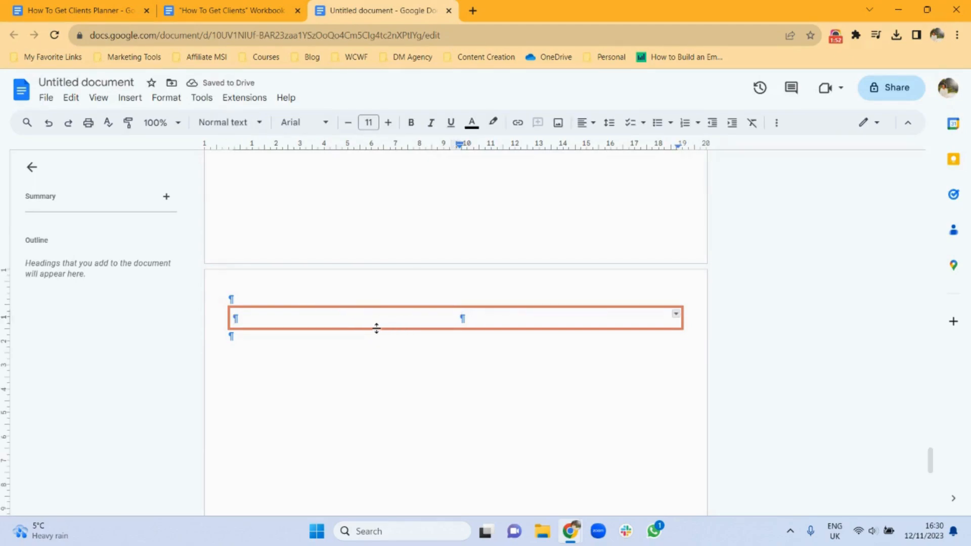
left_click(500, 318)
- Enter the title "How To Get Clients Workbook" in the first cell of the table
left_click(299, 319)
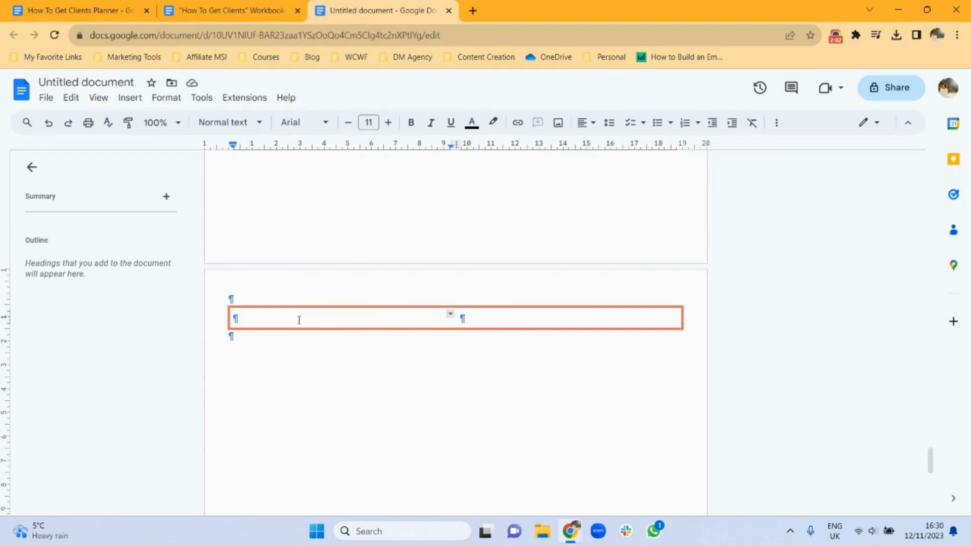
type("How To Ge")
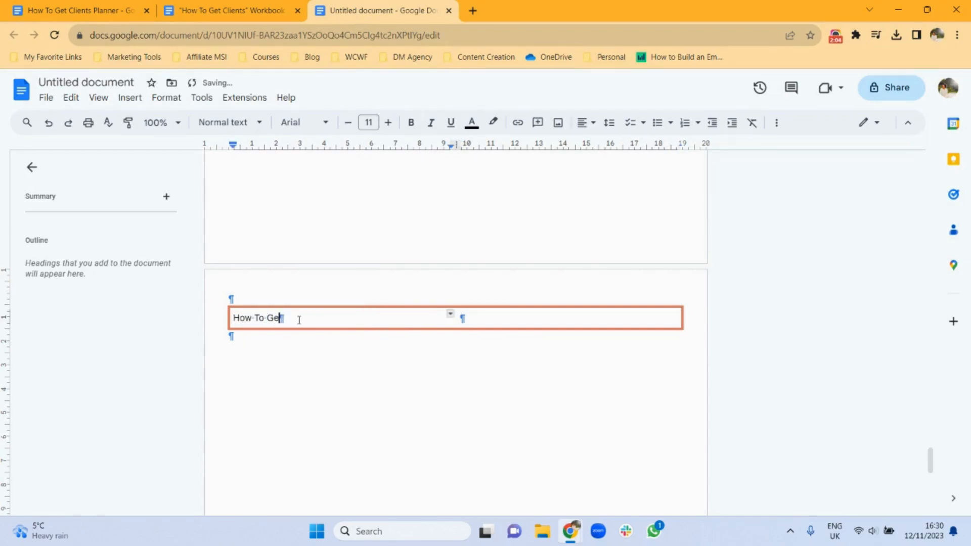
type("t Clients Workbook")
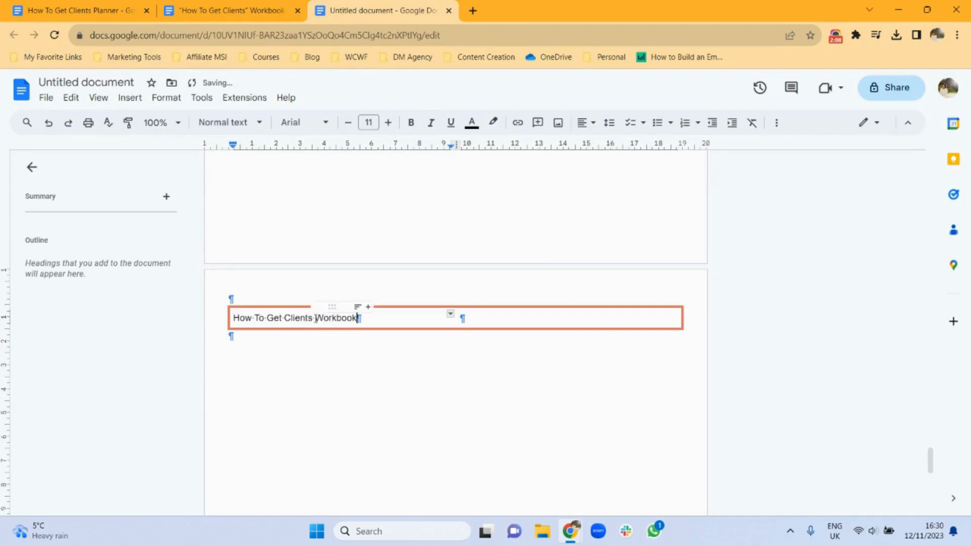
- Format the workbook title in the table in the Pacifico font at size 48
triple_click(316, 319)
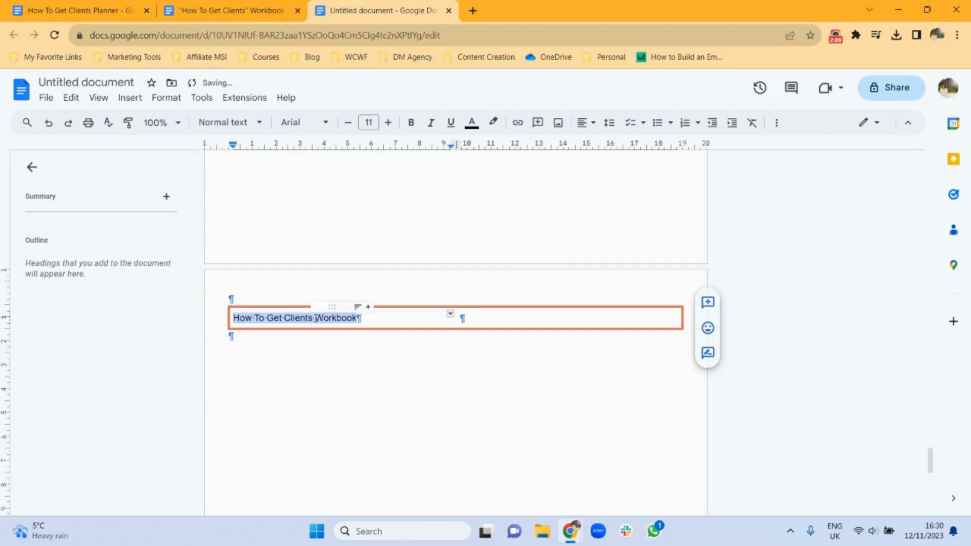
left_click(367, 123)
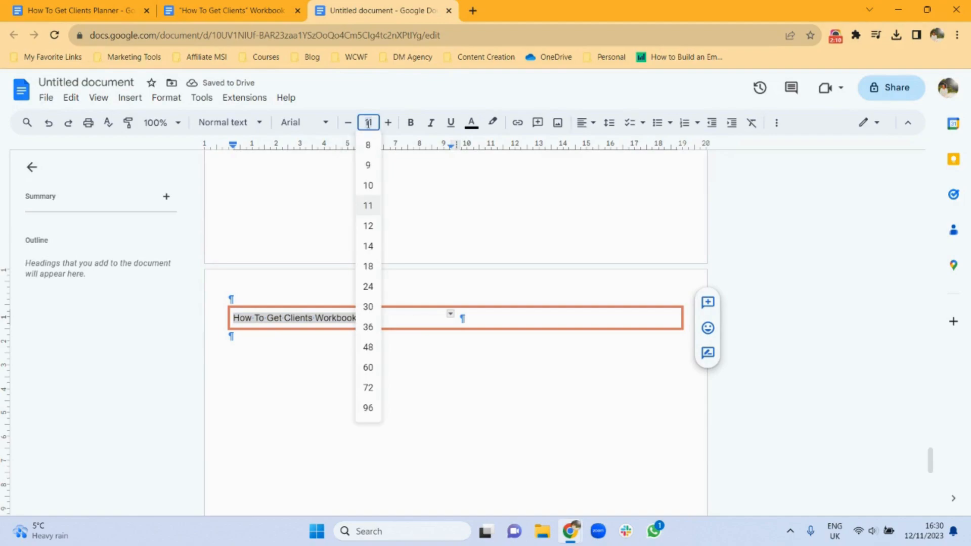
left_click(368, 289)
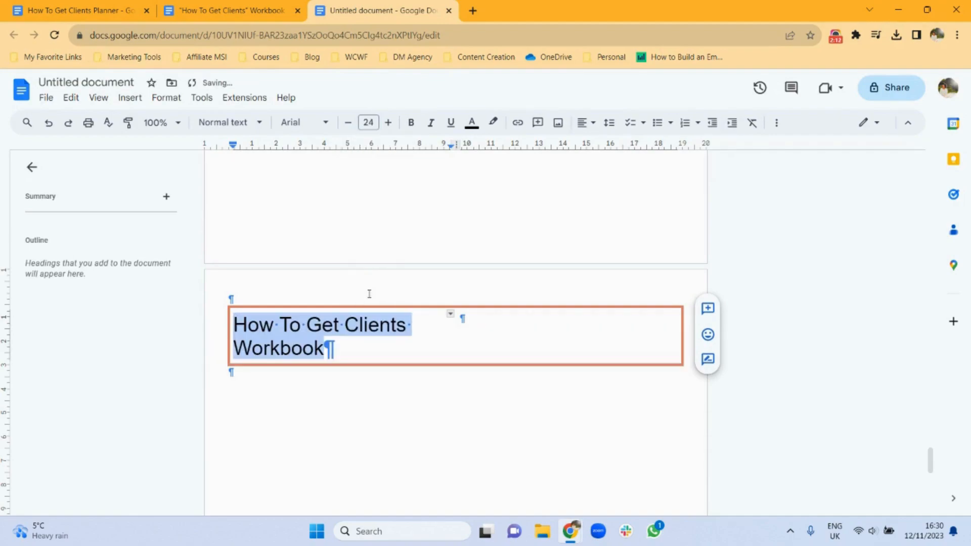
left_click(368, 123)
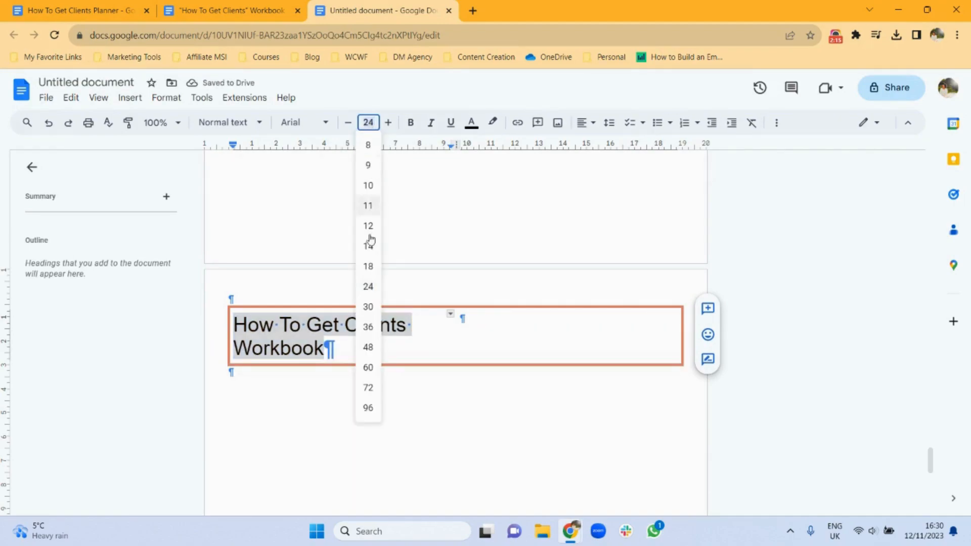
left_click(369, 347)
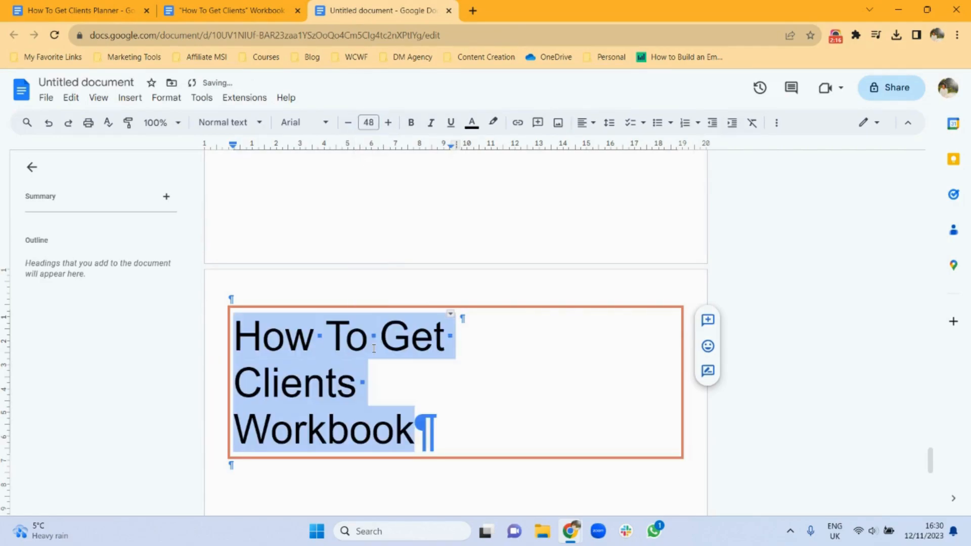
left_click(416, 436)
left_click_drag(416, 436, 238, 349)
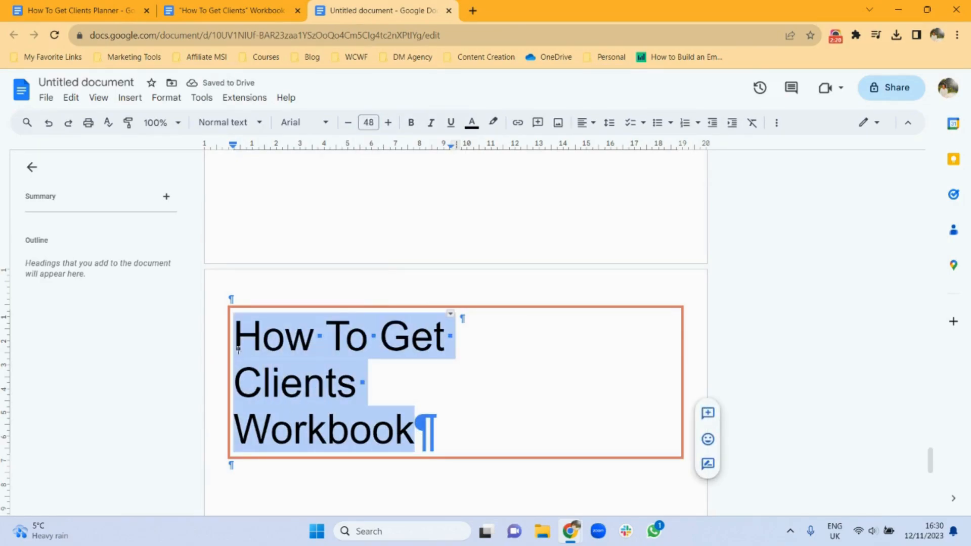
left_click(326, 124)
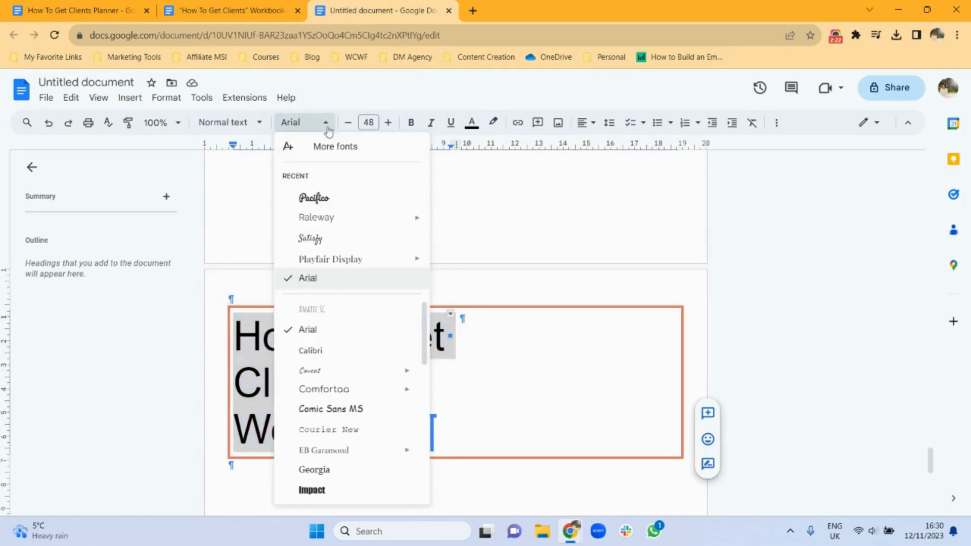
left_click(333, 201)
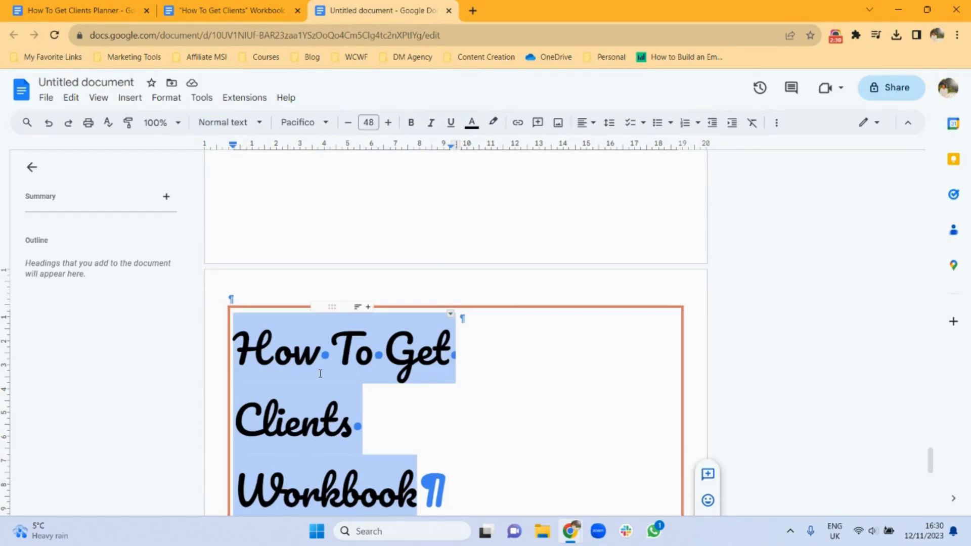
- Tighten the line spacing of the workbook title with a custom line spacing value smaller than single
left_click(608, 127)
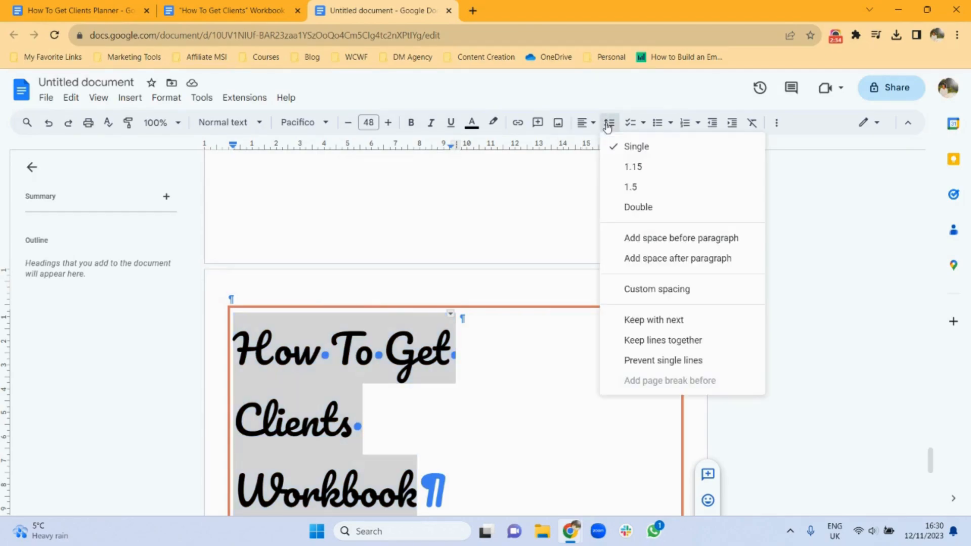
left_click(658, 289)
double_click(433, 249)
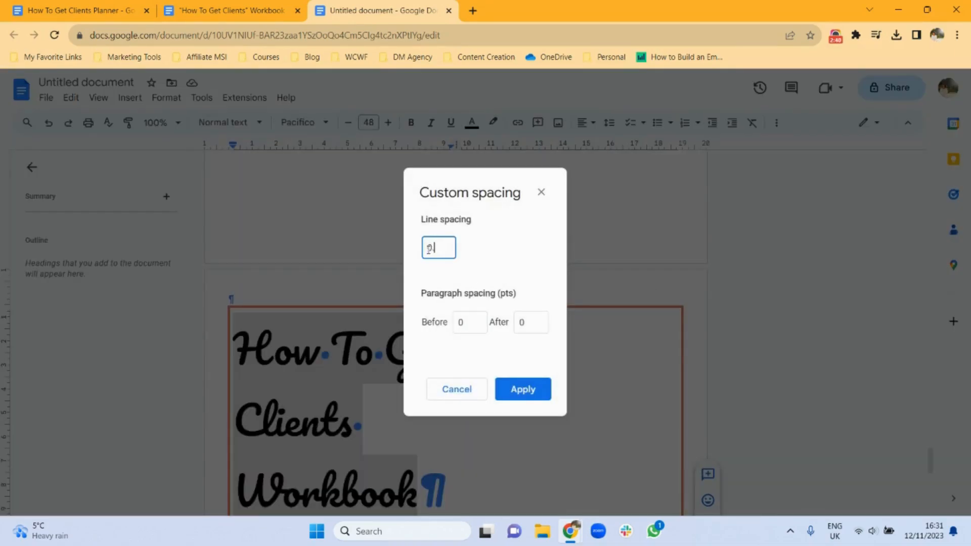
key("Return")
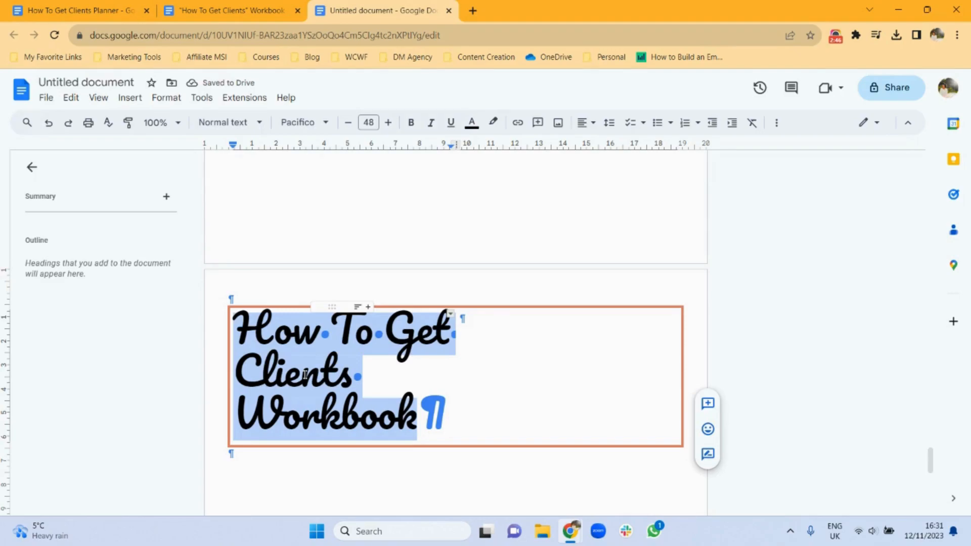
- Change the text colour of the workbook title to pale pink
left_click(473, 126)
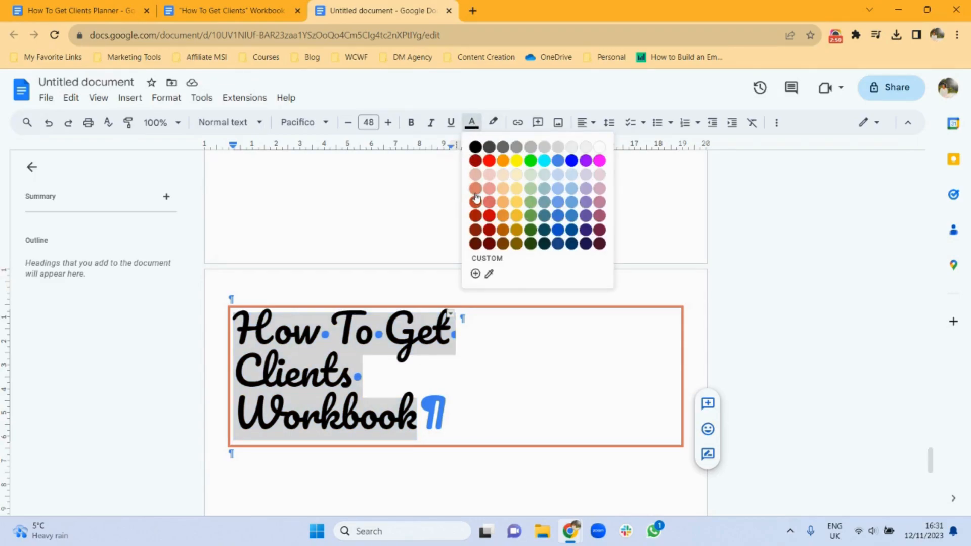
left_click(488, 177)
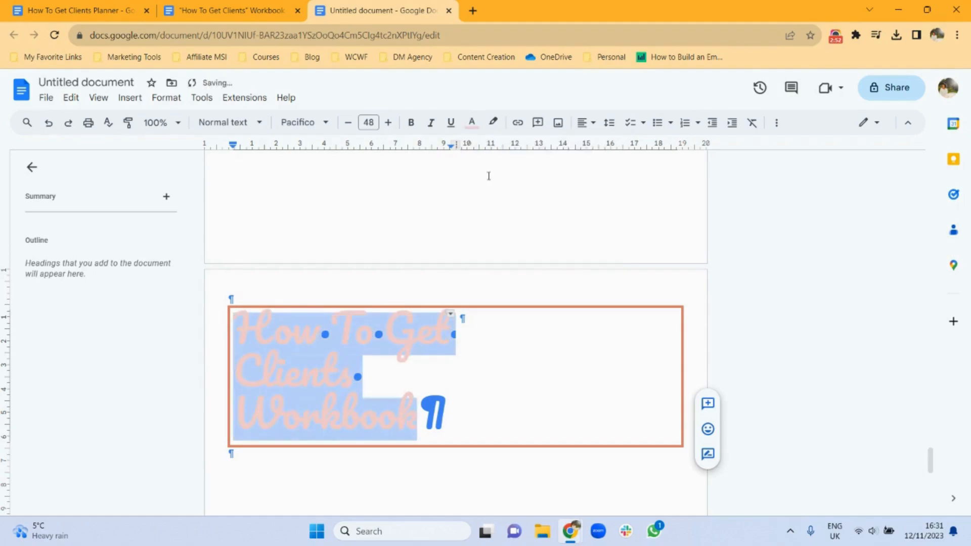
left_click(523, 241)
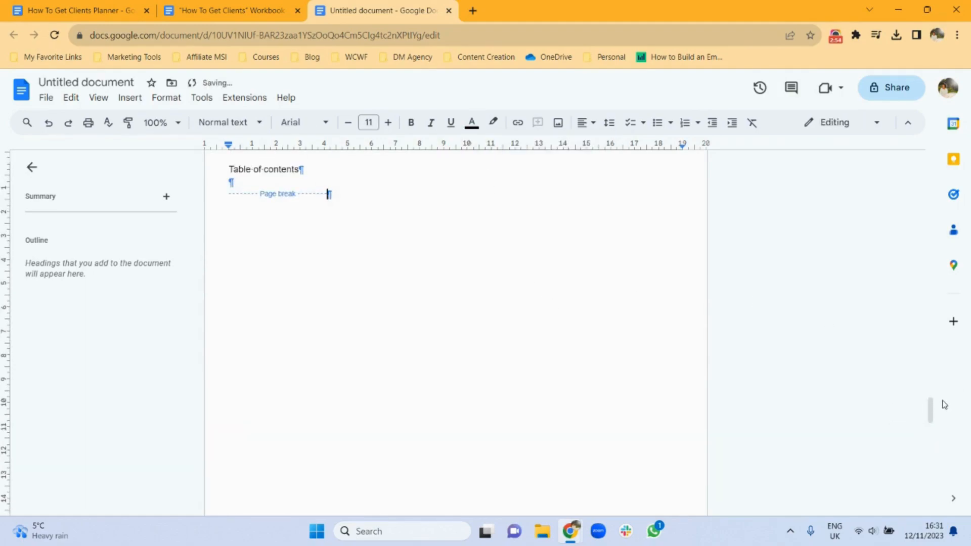
- Insert the image "Workbook header" from the computer's Planner Images folder into the empty second table cell
scroll(933, 430, "down", 2)
left_click_drag(934, 486, 934, 472)
left_click(585, 278)
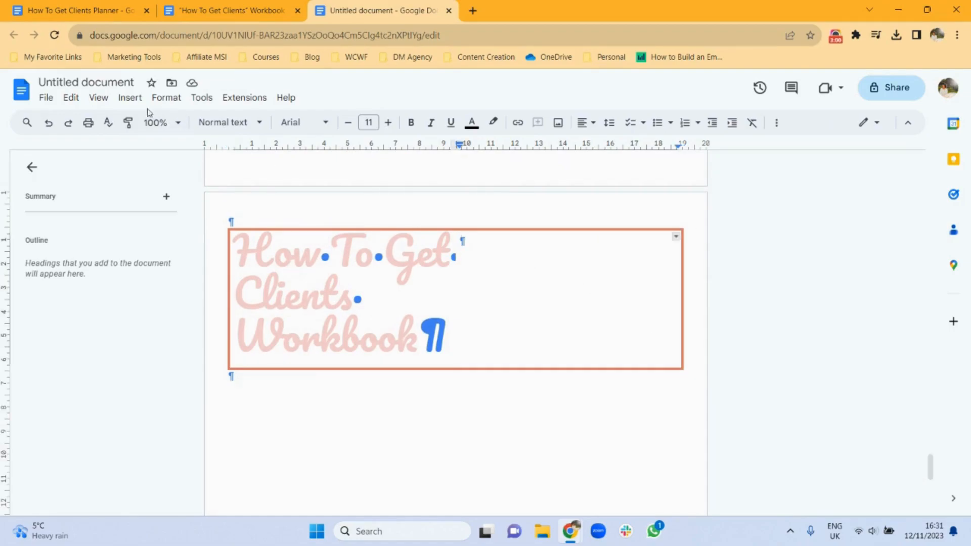
left_click(130, 97)
mouse_move(271, 122)
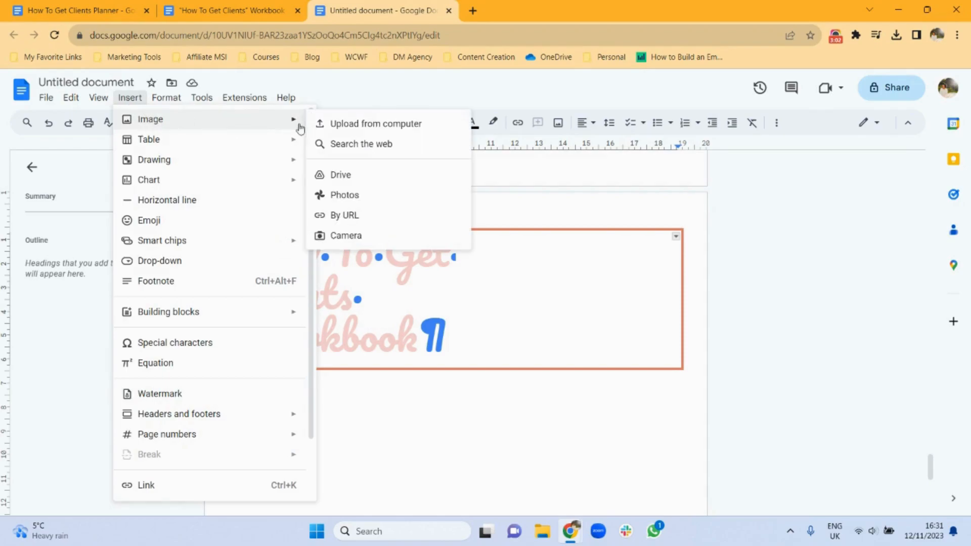
left_click(353, 128)
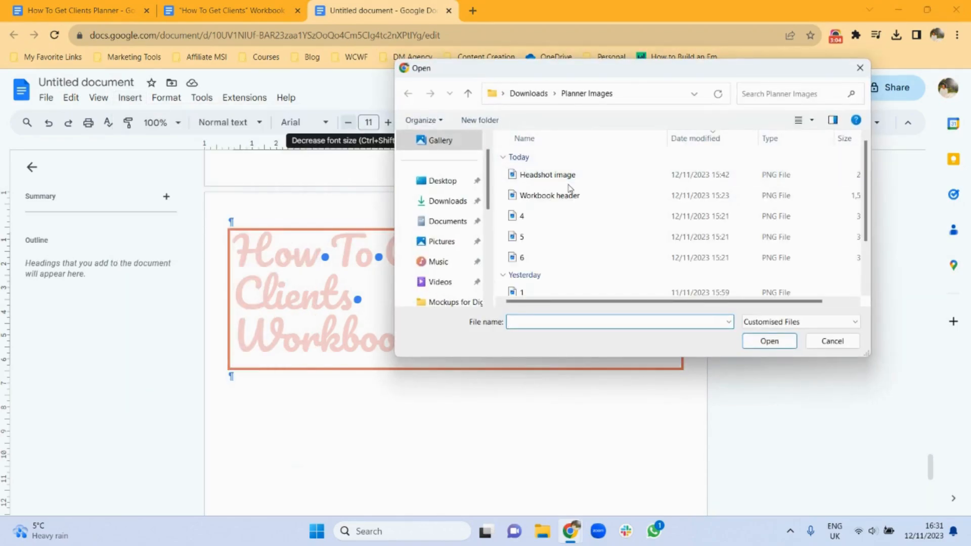
double_click(547, 196)
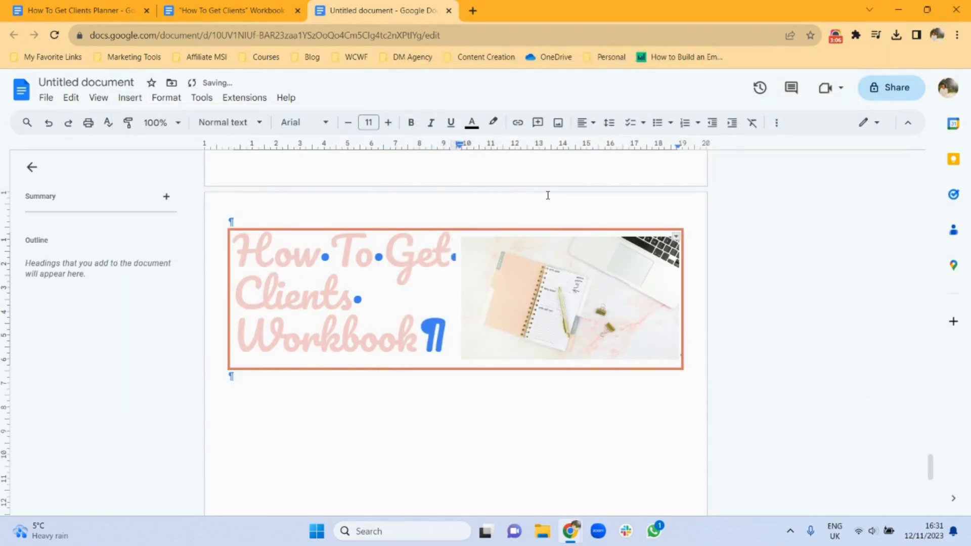
- Check the header image's border in the demo workbook, and give the untitled document's header image a pale pink 3pt border
left_click(248, 7)
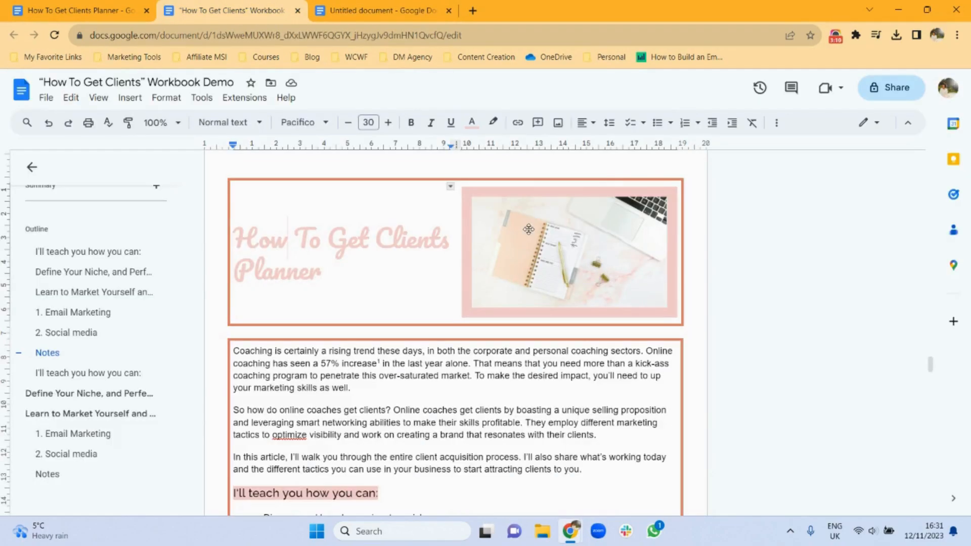
left_click(374, 10)
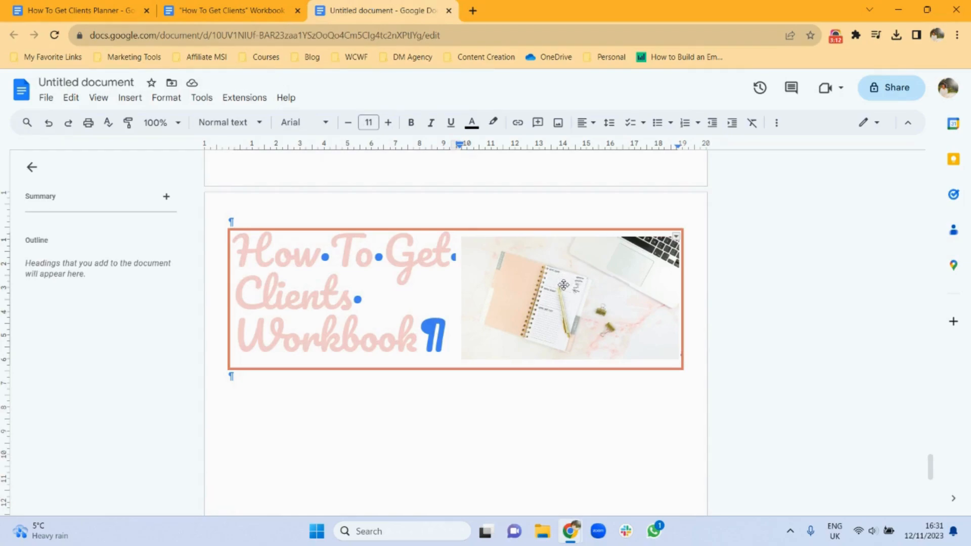
left_click(563, 285)
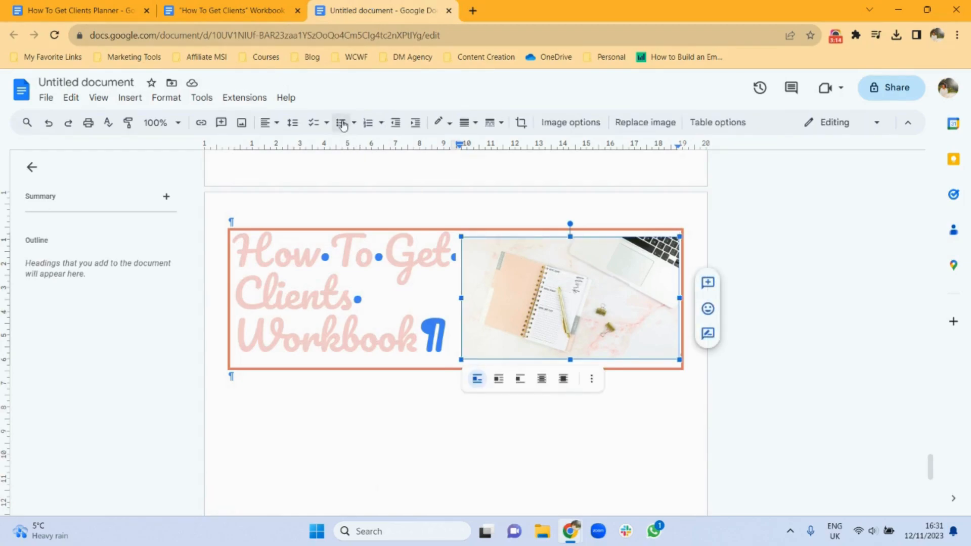
left_click(467, 124)
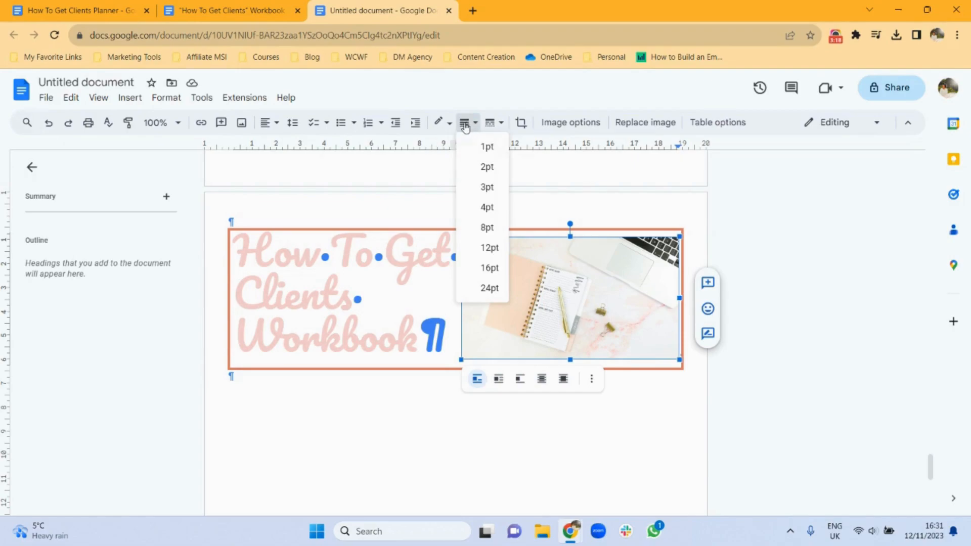
left_click(439, 122)
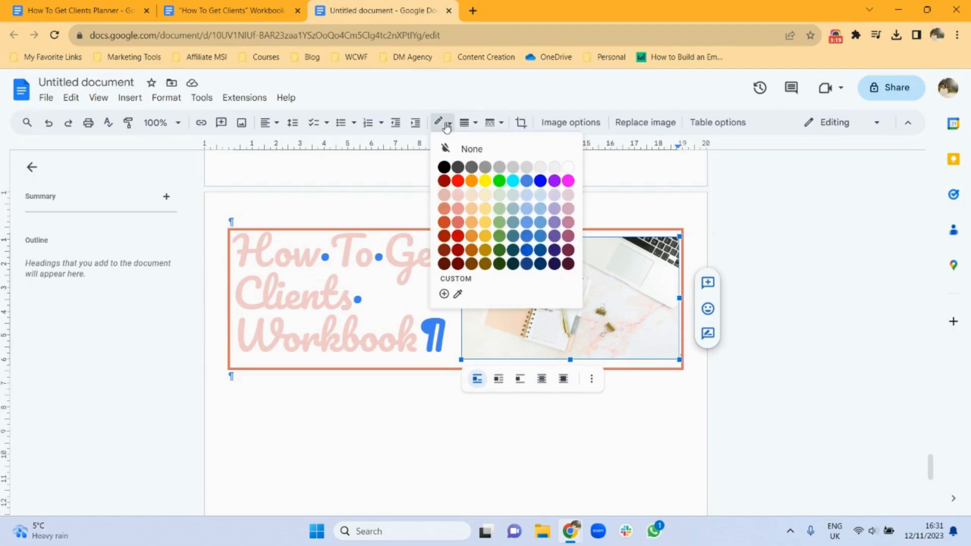
left_click(459, 197)
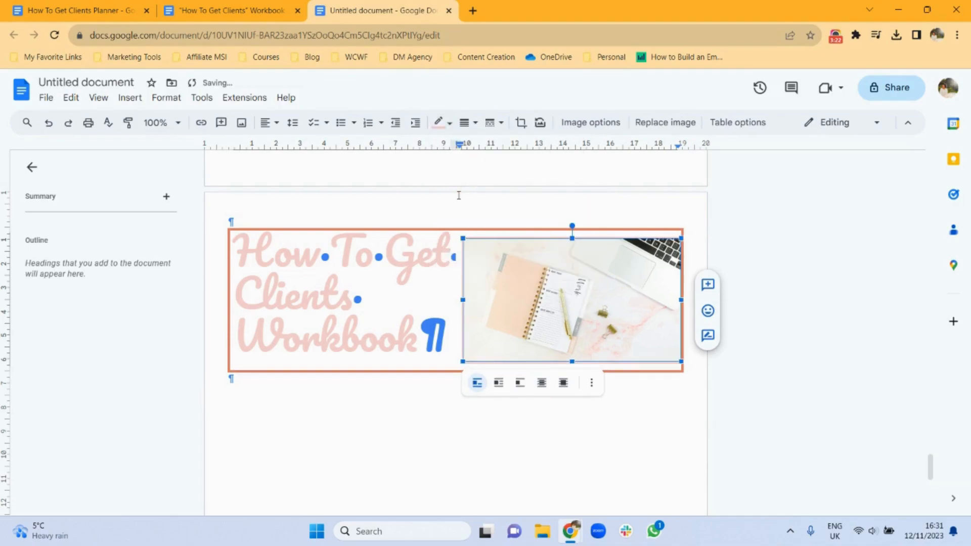
left_click(465, 122)
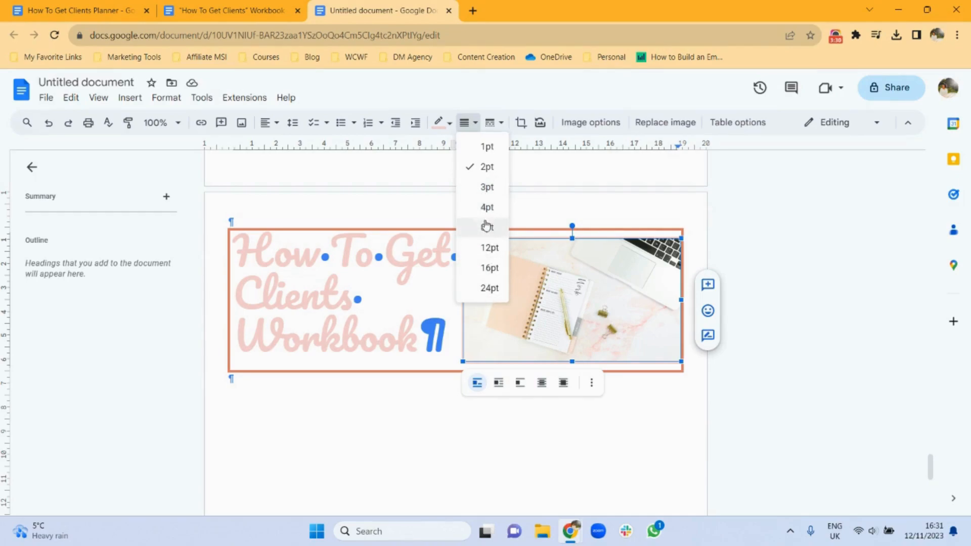
left_click(484, 188)
- Place the text cursor on the empty line below the title table
scroll(584, 273, "up", 6)
scroll(584, 273, "up", 6)
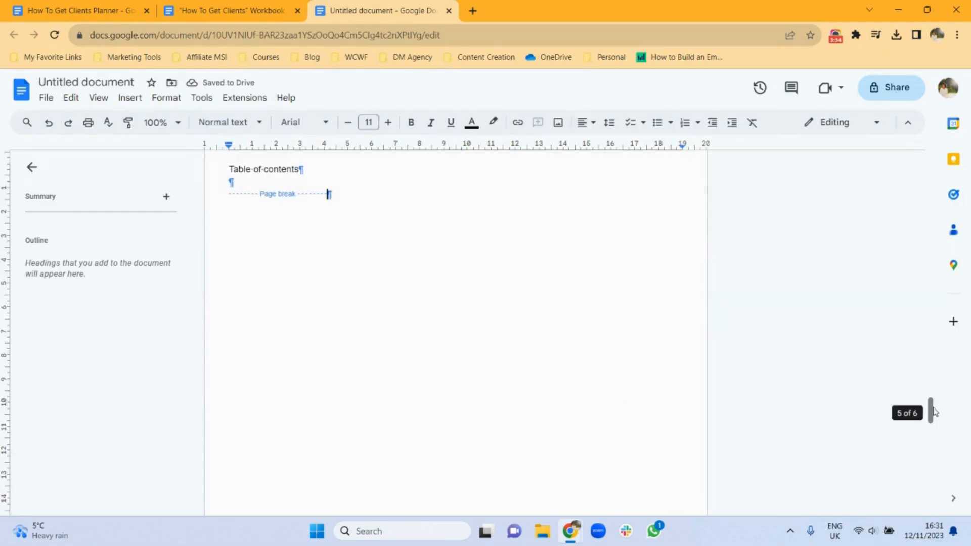
left_click_drag(933, 414, 932, 471)
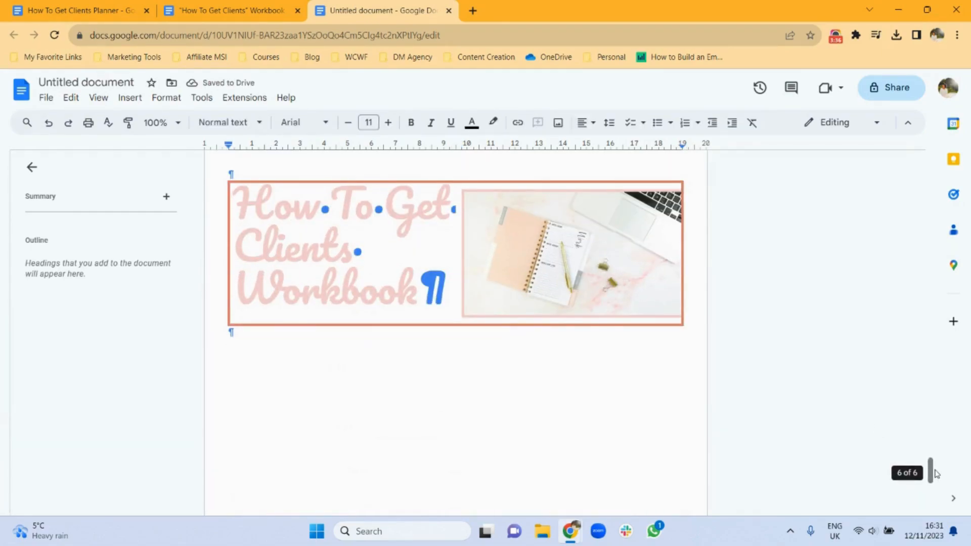
left_click(609, 226)
left_click(657, 359)
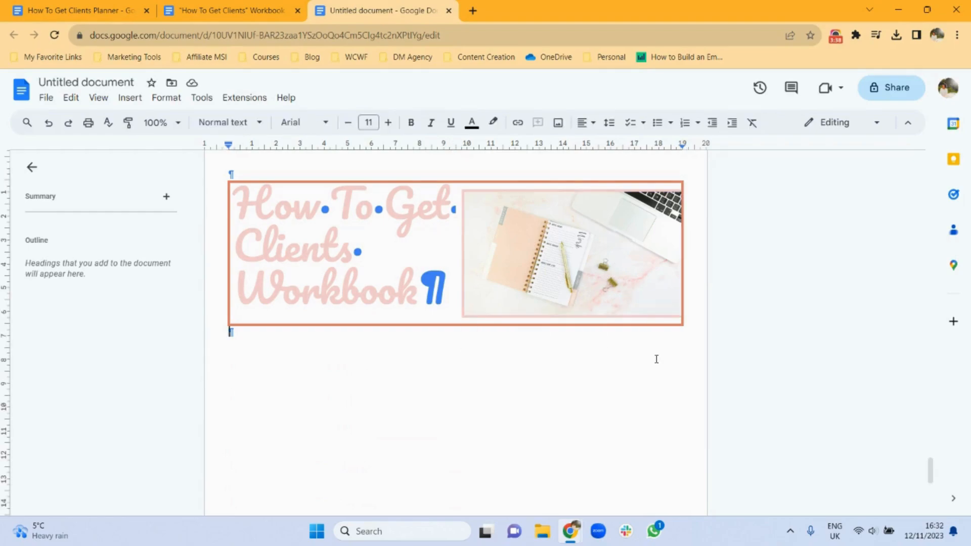
- Shrink the header image slightly from its outer upper corner so it fits inside the title table's border
left_click(658, 220)
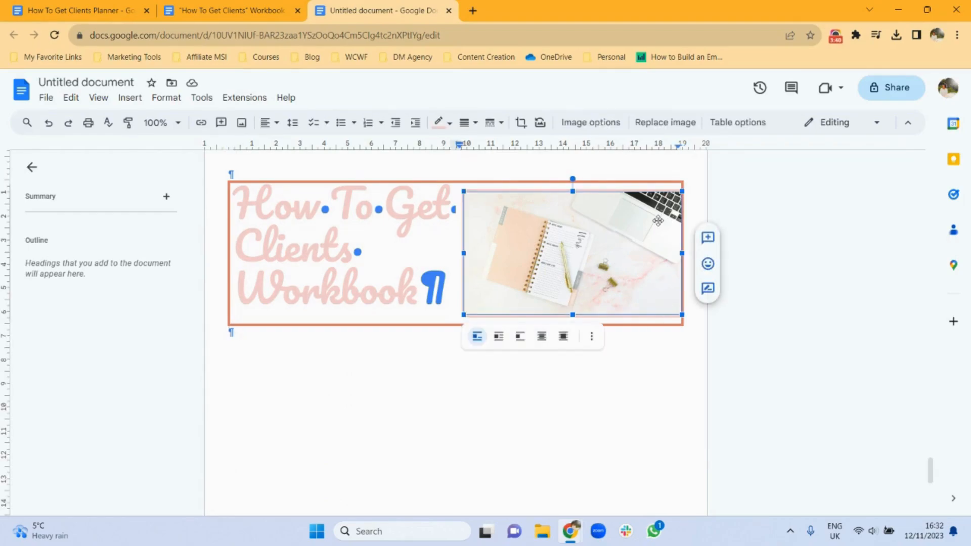
left_click_drag(683, 191, 678, 198)
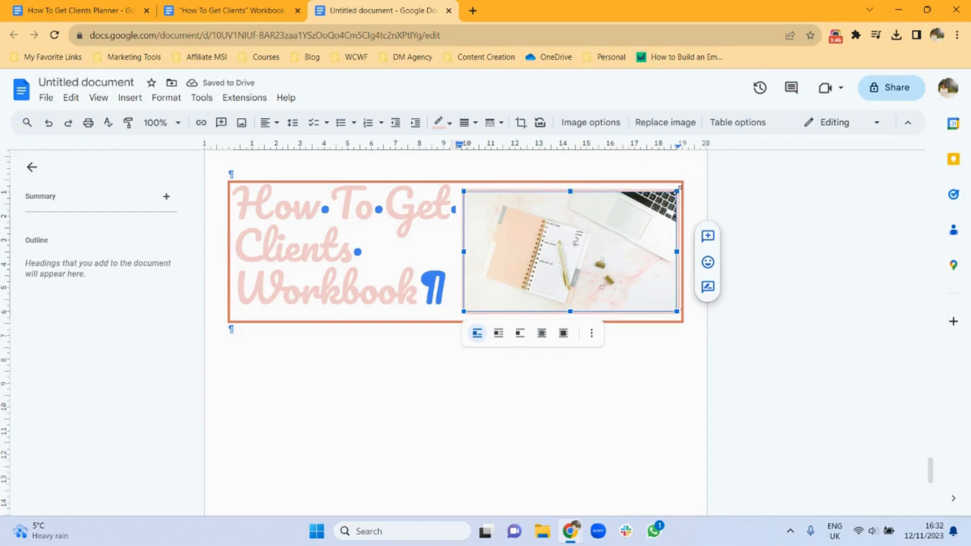
left_click(666, 340)
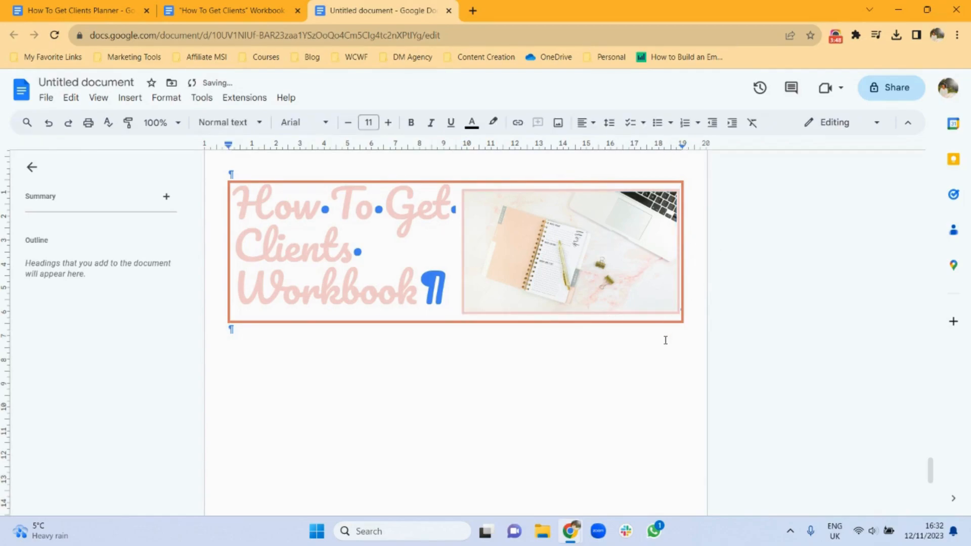
- Reduce the font size of the title "How To Get Clients Workbook" to 39
triple_click(274, 237)
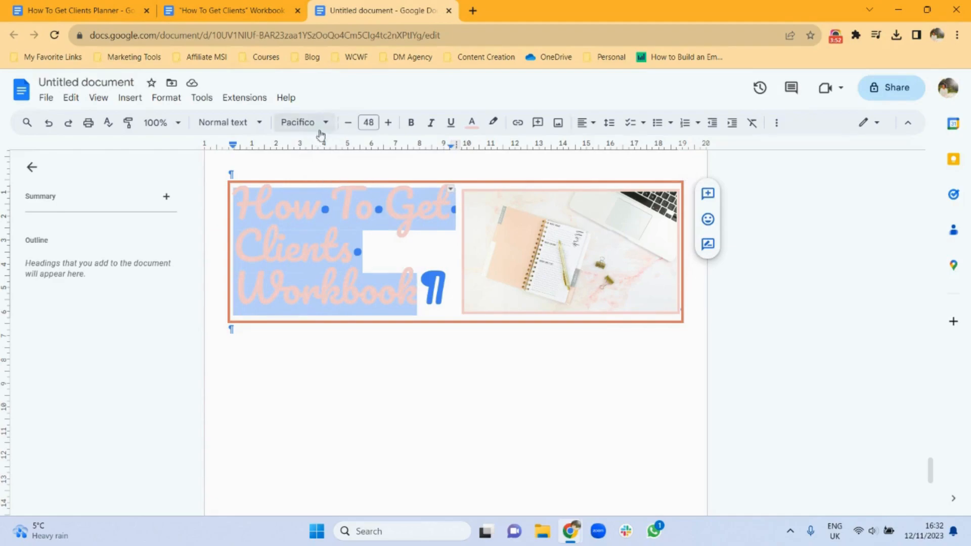
left_click(348, 122)
left_click(348, 123)
left_click(348, 123)
left_click(348, 123)
left_click(348, 123)
left_click(348, 123)
left_click(348, 123)
left_click(348, 123)
left_click(348, 123)
left_click(386, 362)
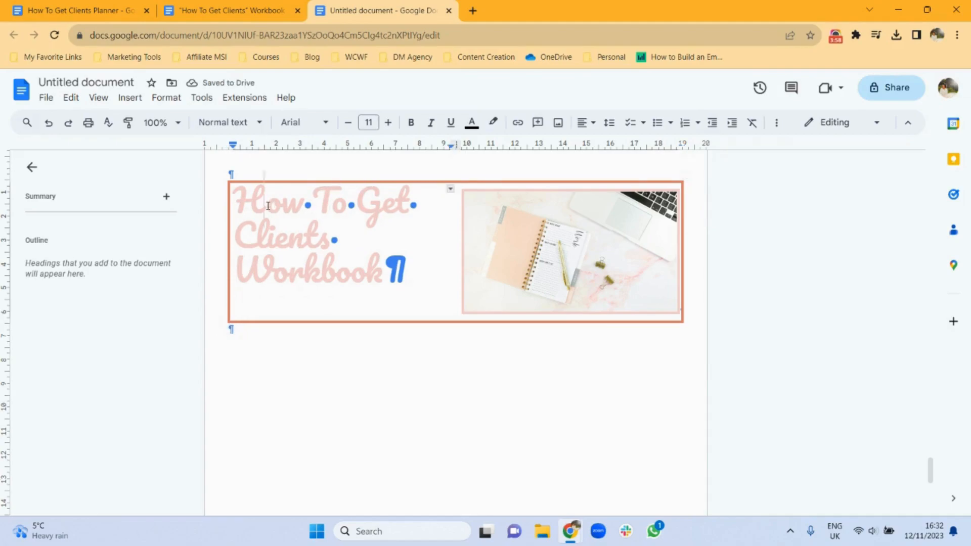
triple_click(268, 206)
left_click(360, 346)
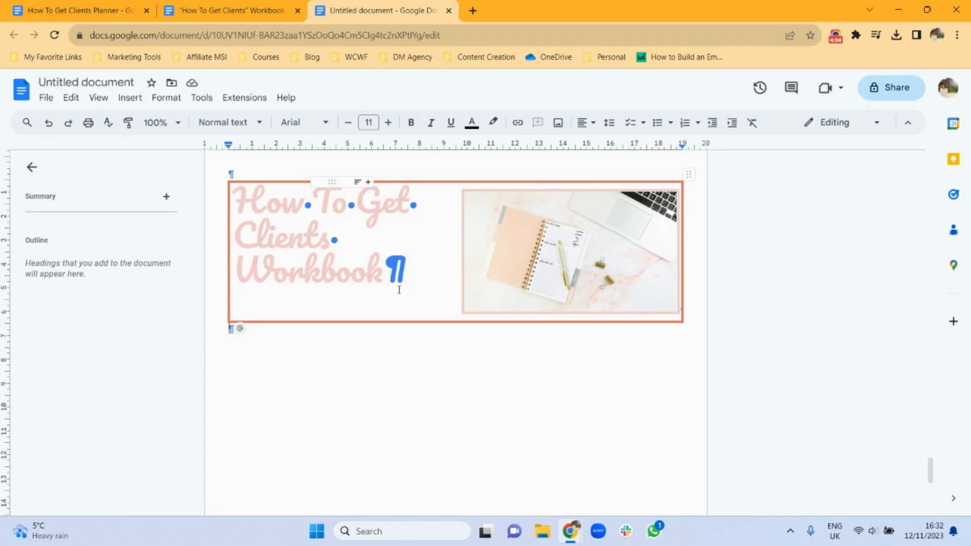
- Set the vertical alignment of the title's table cell to Middle
triple_click(284, 221)
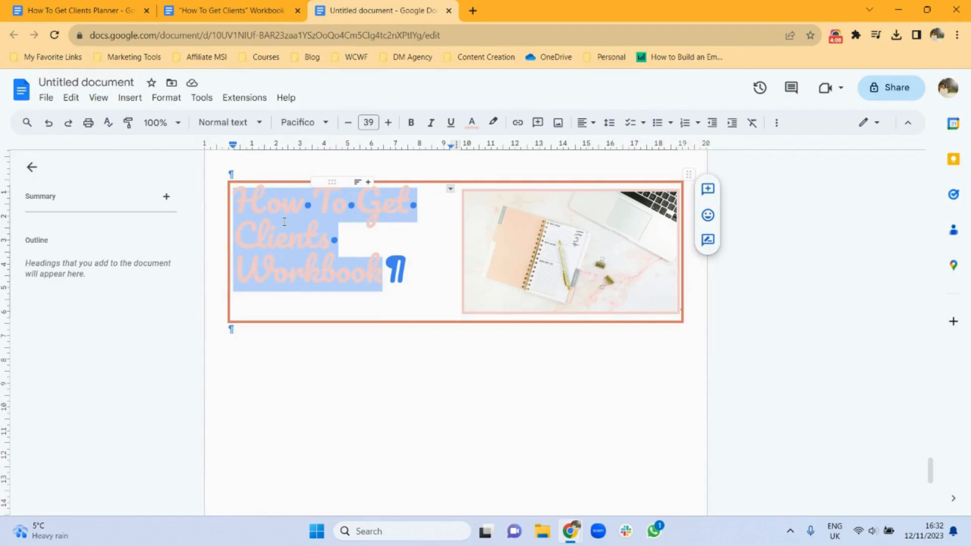
right_click(284, 221)
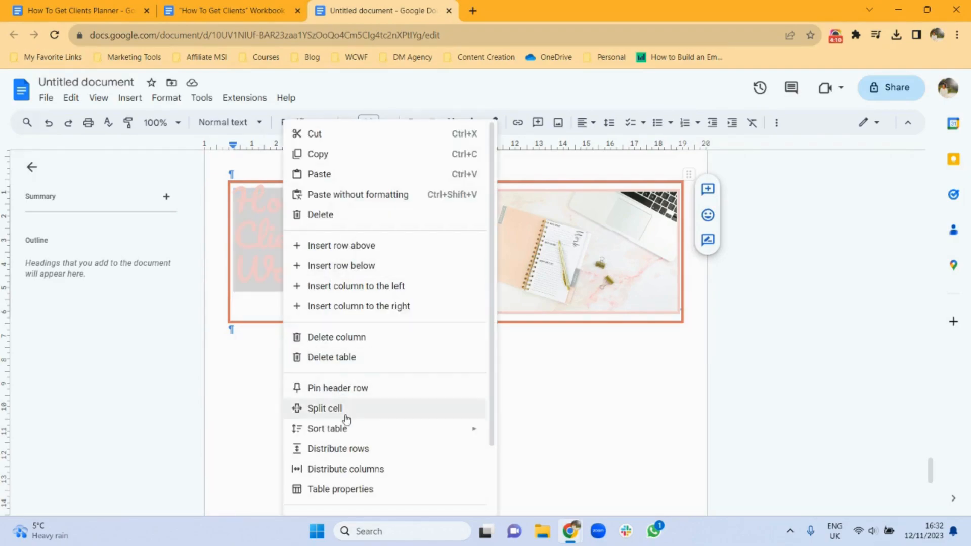
left_click(361, 490)
left_click(781, 315)
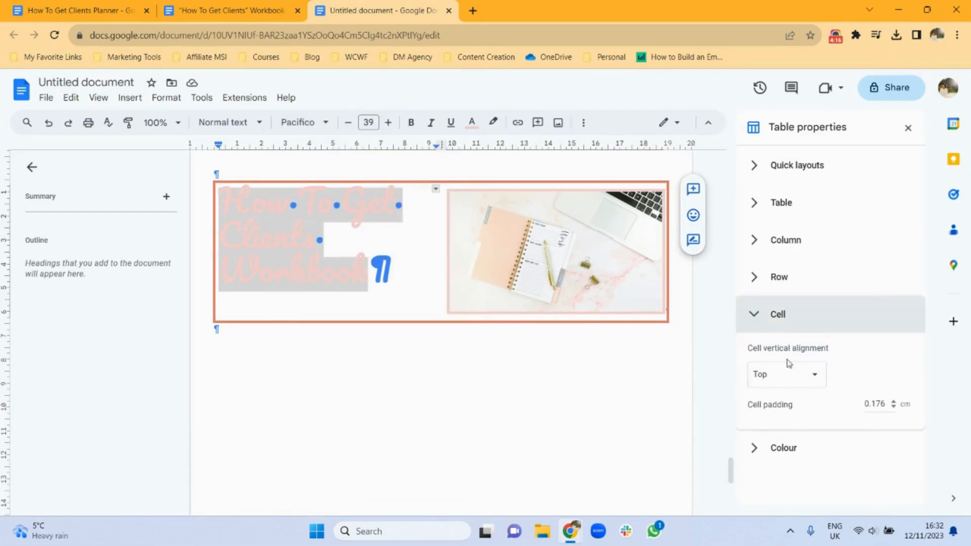
left_click(814, 375)
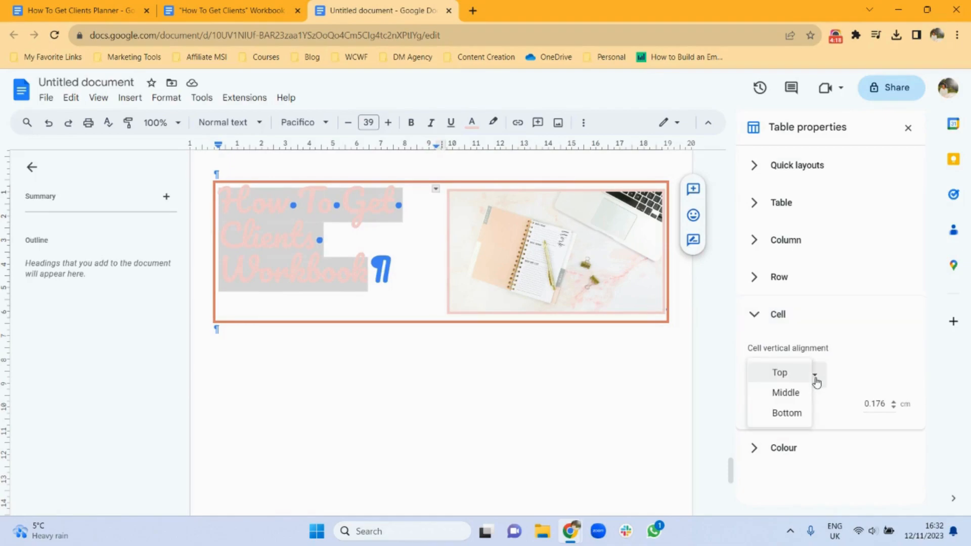
left_click(786, 393)
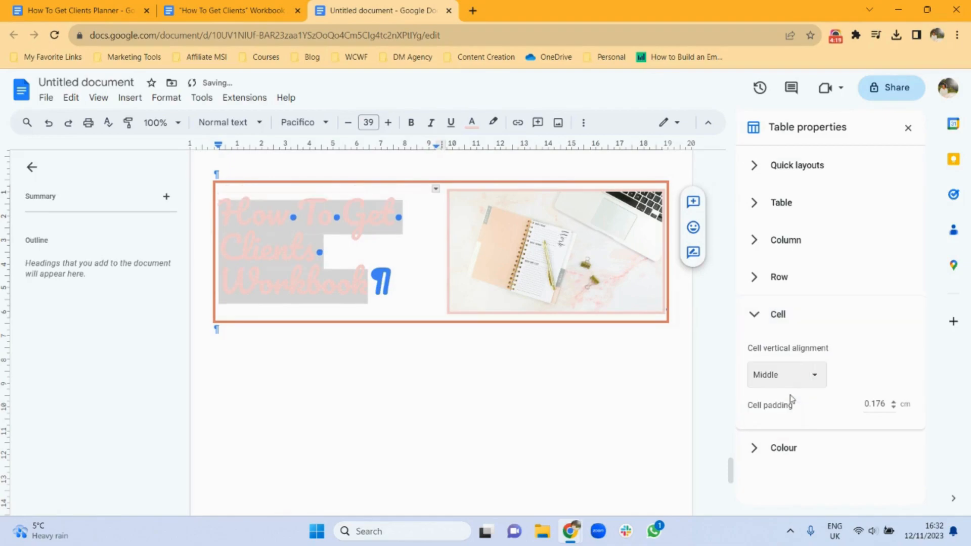
left_click(435, 381)
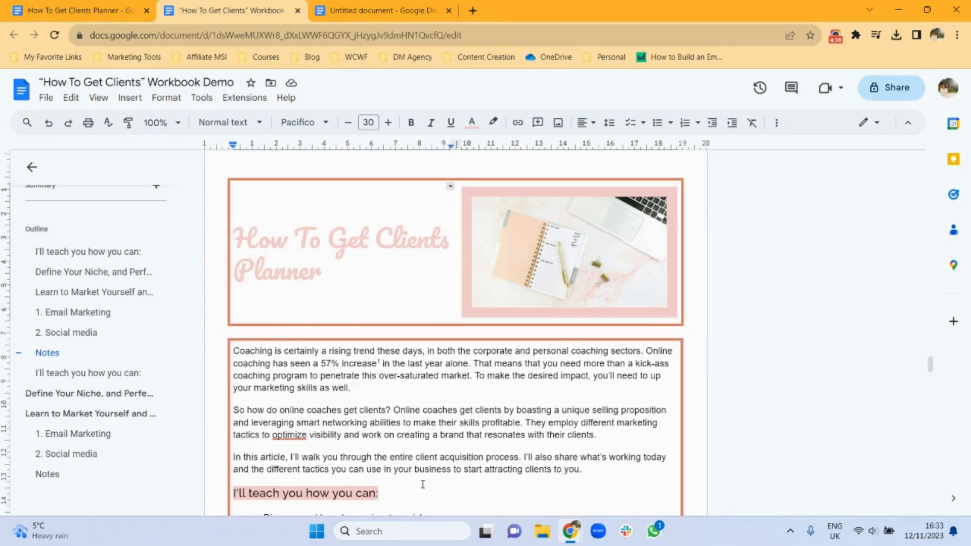
- Insert a 1 x 1 table on the empty line below the title table in the untitled document
left_click(380, 7)
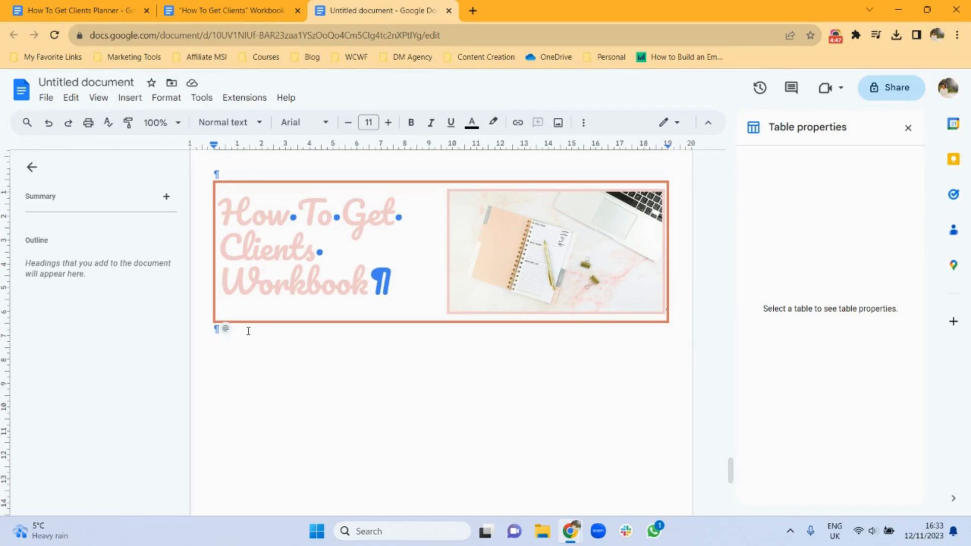
left_click(130, 97)
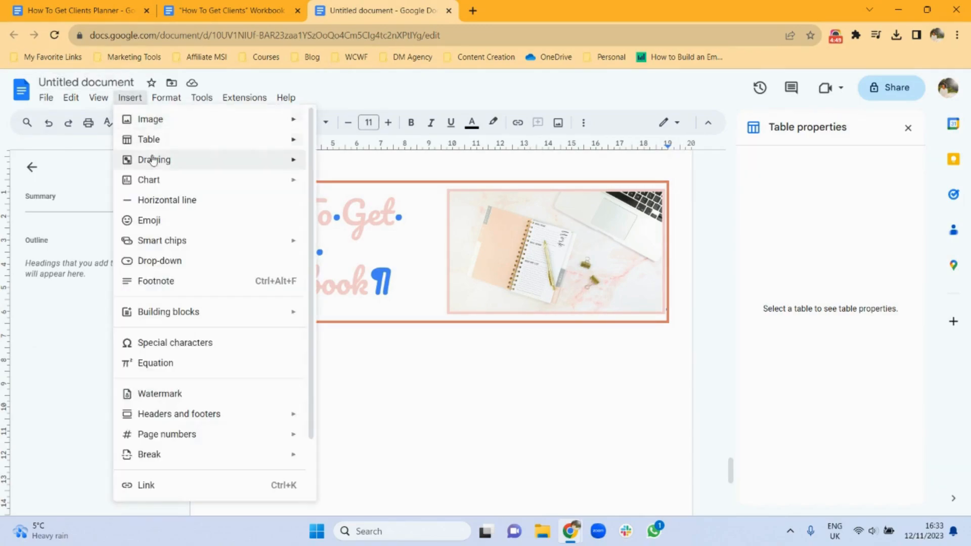
mouse_move(211, 127)
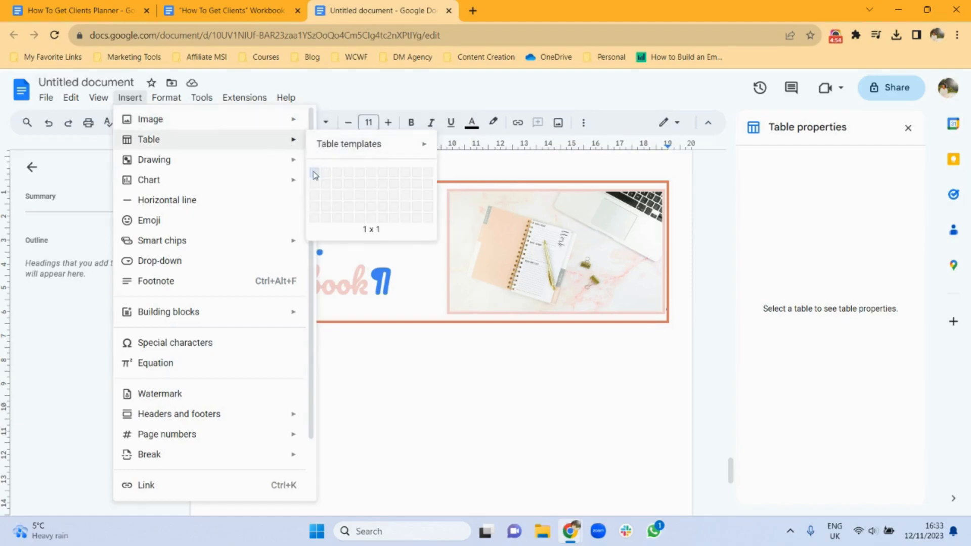
left_click(315, 175)
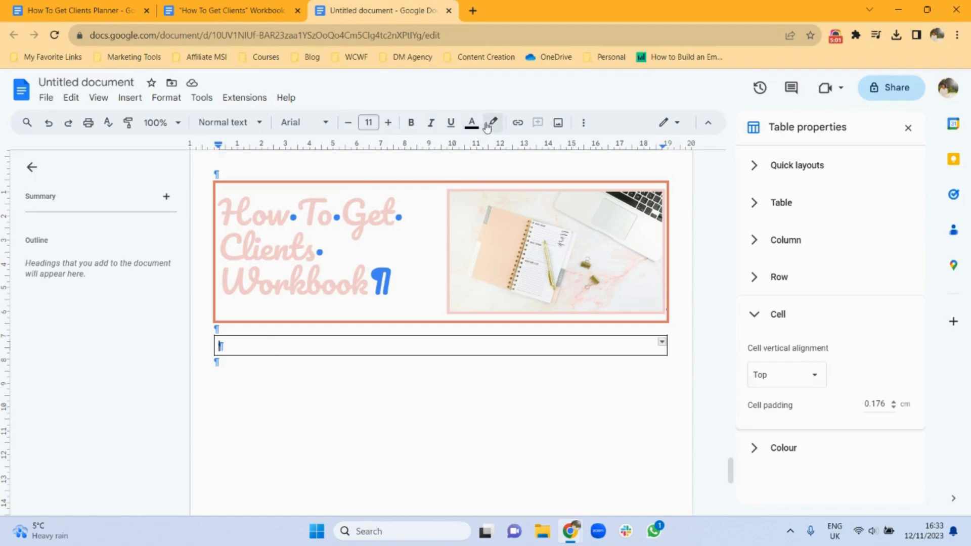
- Give the new single-cell table a coral 3pt border matching the title table, and close the table properties
left_click(583, 122)
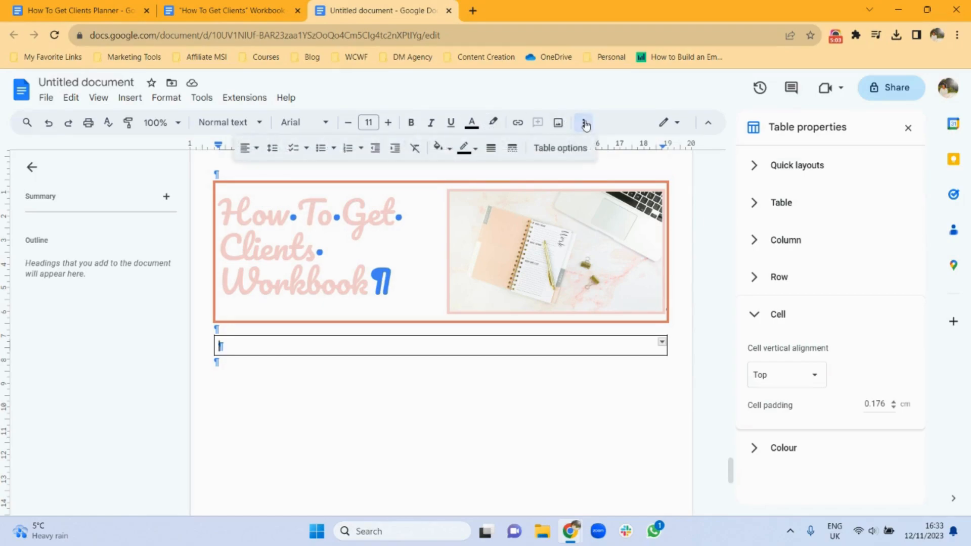
left_click(475, 148)
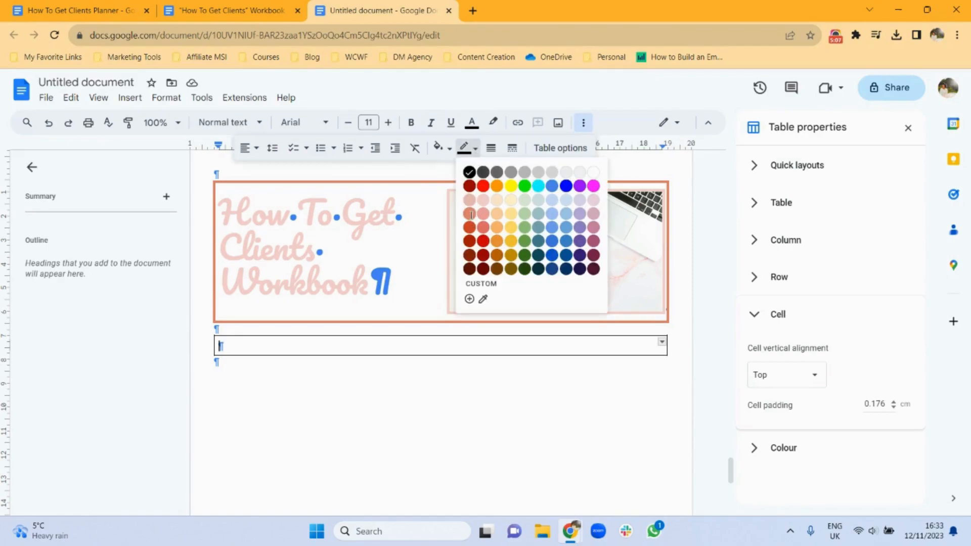
left_click(471, 214)
left_click(491, 149)
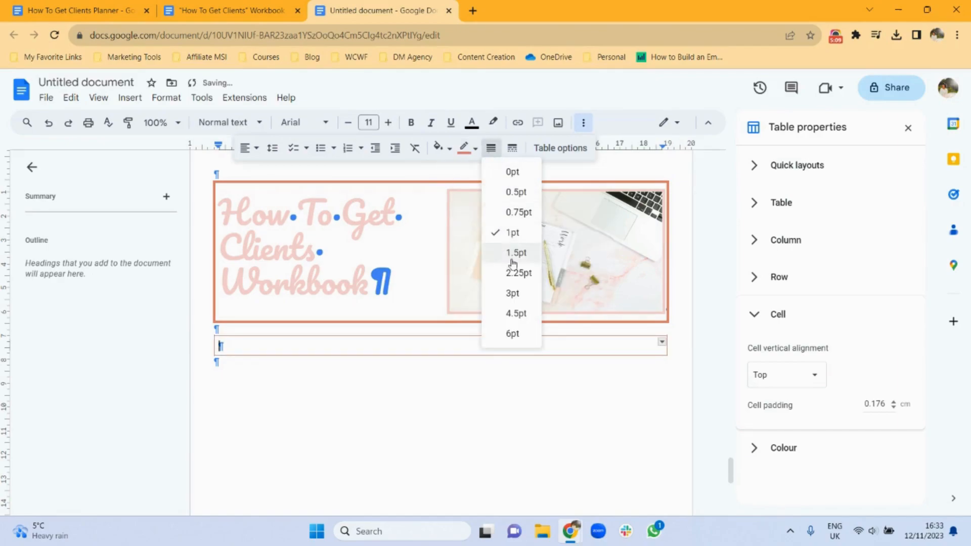
left_click(512, 292)
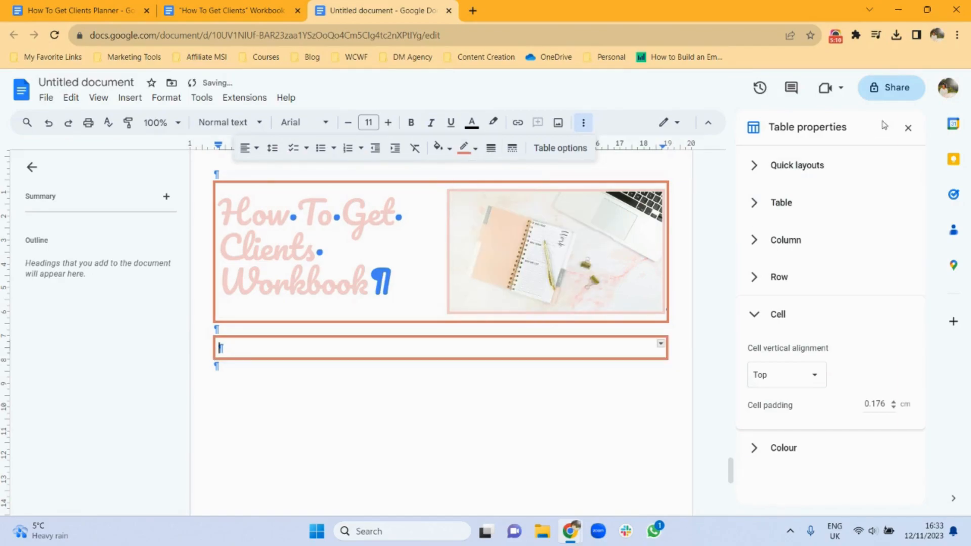
left_click(907, 129)
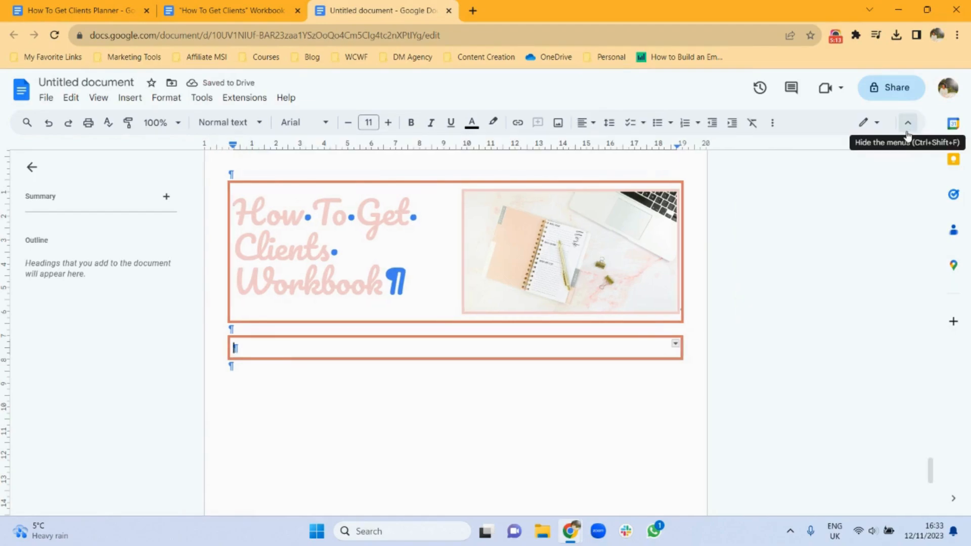
- Copy the three introductory coaching paragraphs from the demo workbook into the new bordered table of the untitled document
left_click(237, 10)
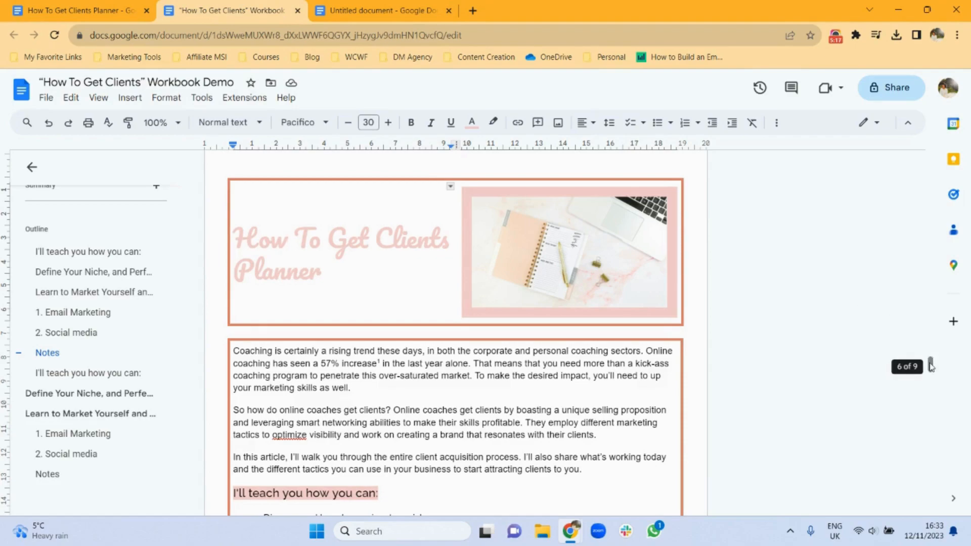
scroll(931, 365, "down", 3)
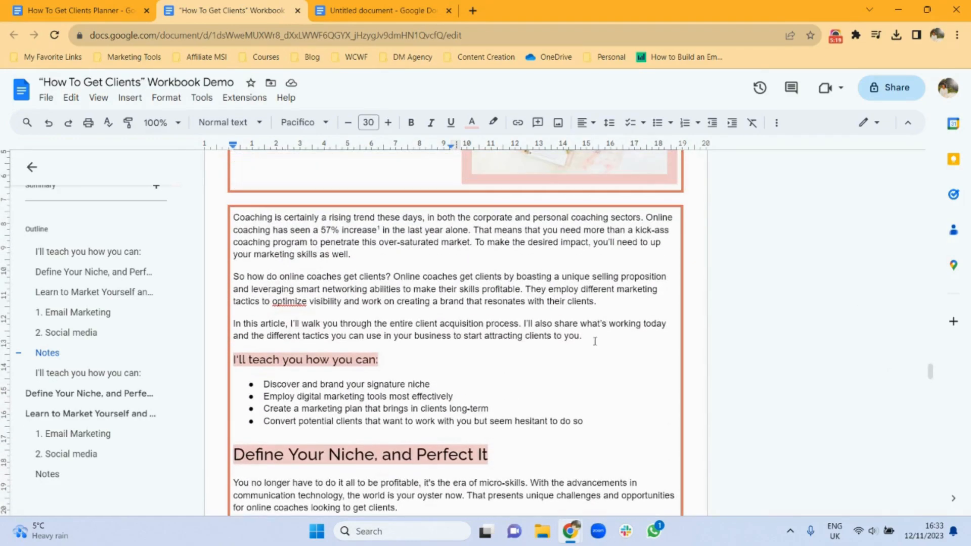
left_click_drag(583, 336, 235, 217)
key("ctrl+c")
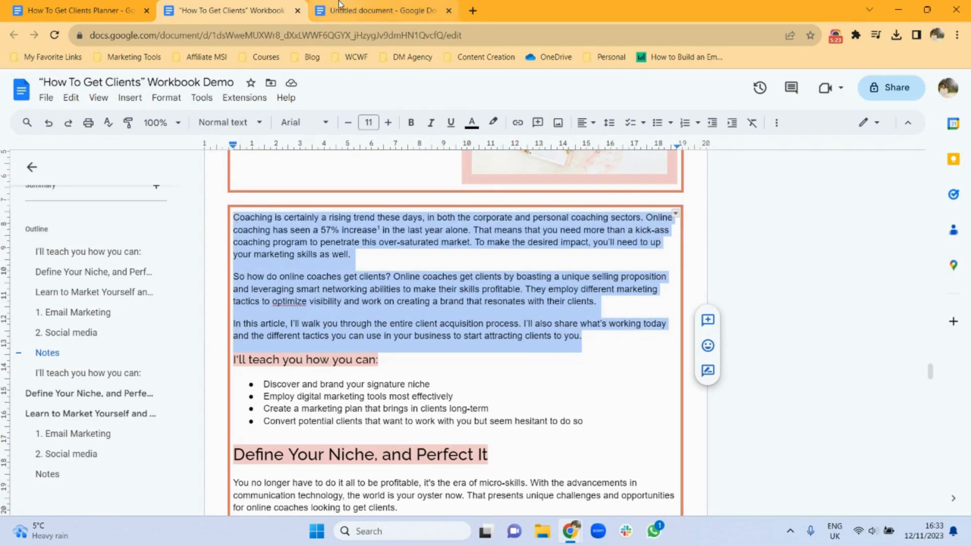
left_click(383, 10)
key("ctrl+v")
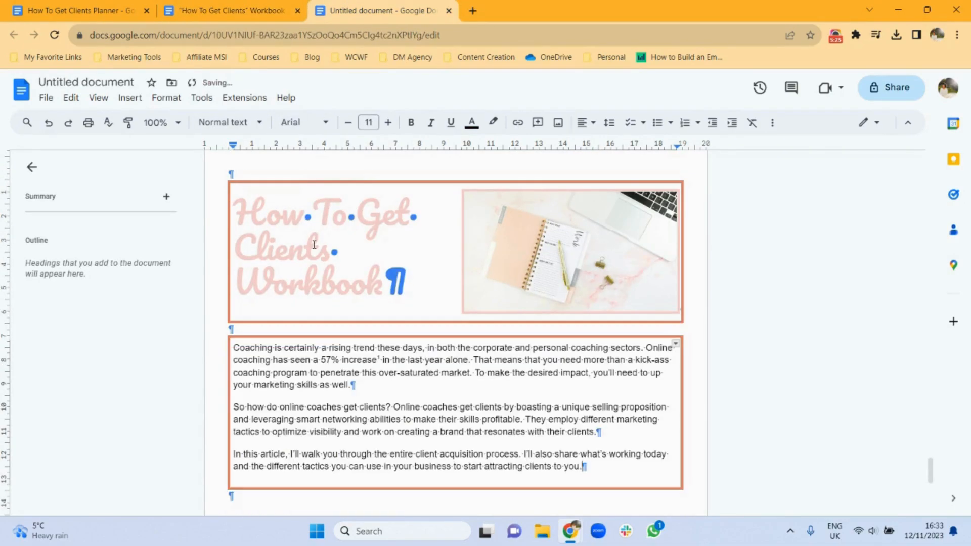
- Check the subheading in the demo workbook and add the line "I'll teach you how you can:" below the pasted paragraphs
left_click(210, 5)
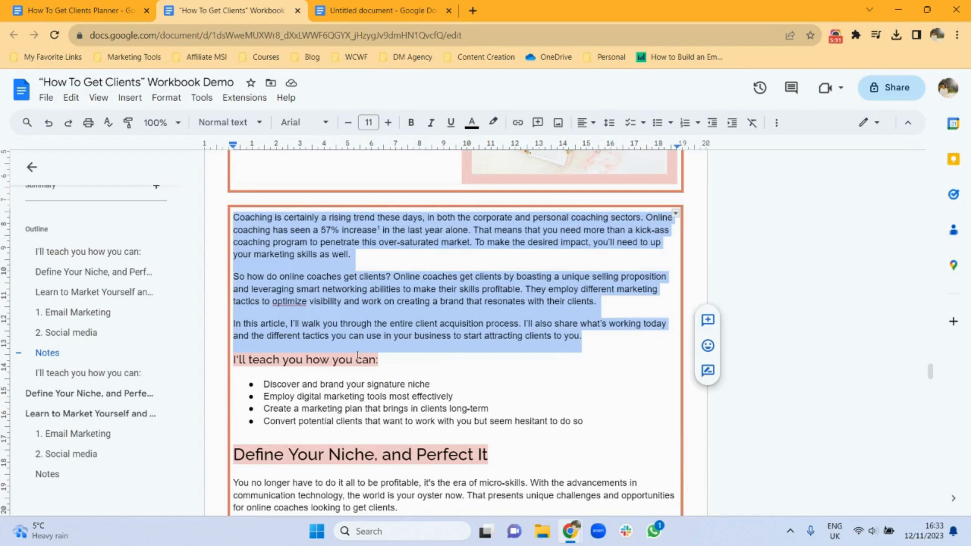
left_click(380, 5)
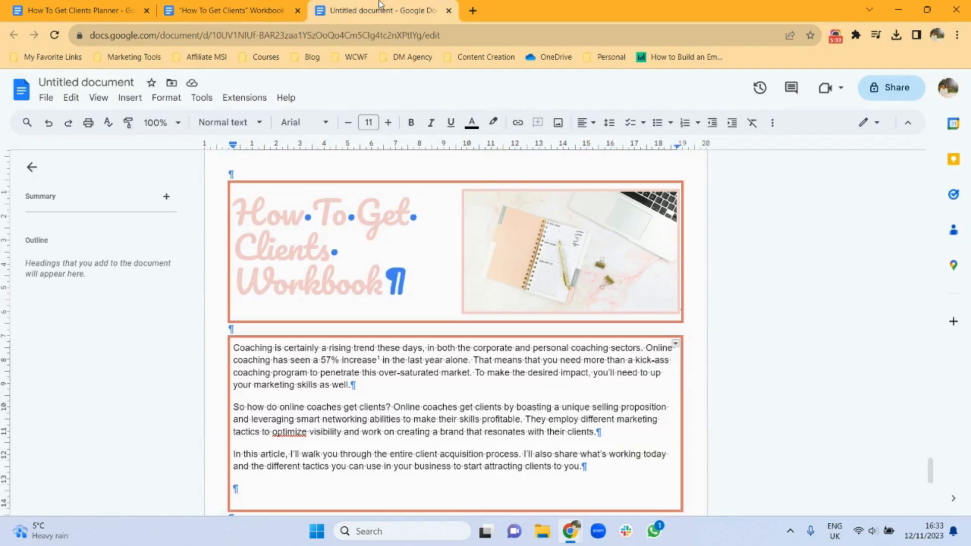
type("I'll teach you how you can:")
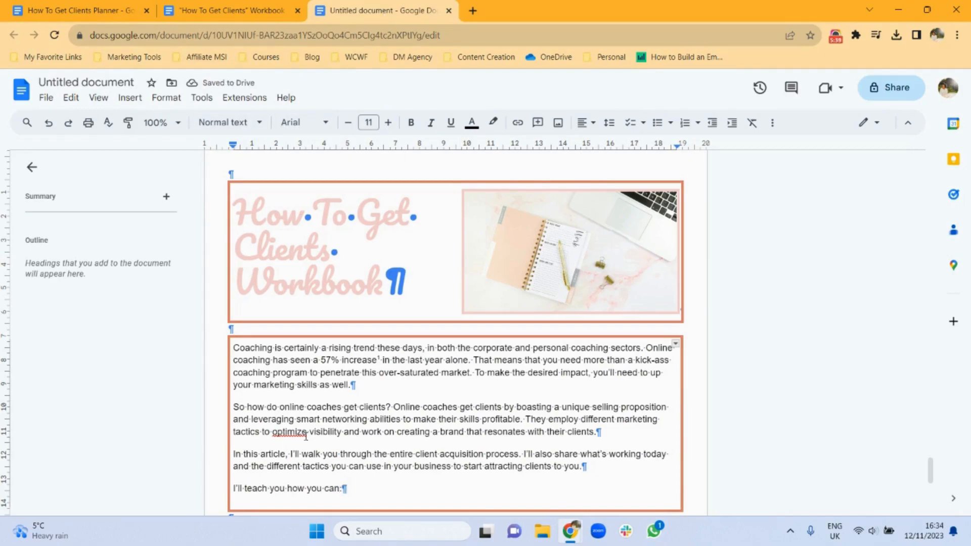
- Highlight the line "I'll teach you how you can:" in pale pink and set its font to Raleway Medium
triple_click(298, 489)
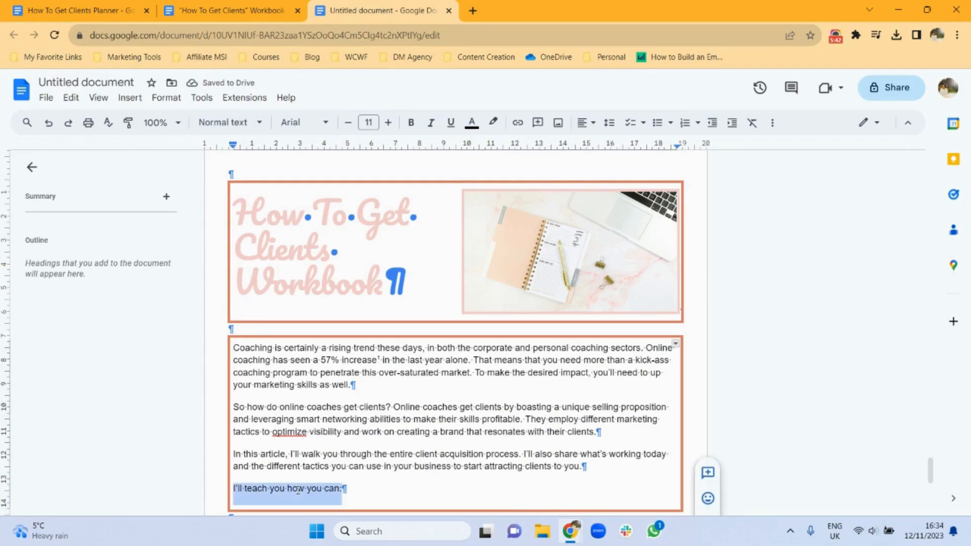
left_click(493, 123)
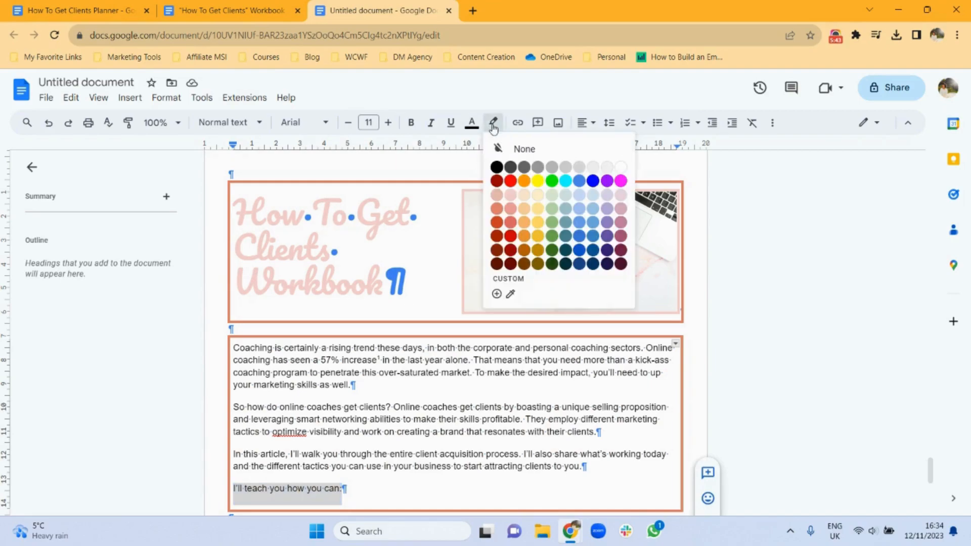
left_click(514, 195)
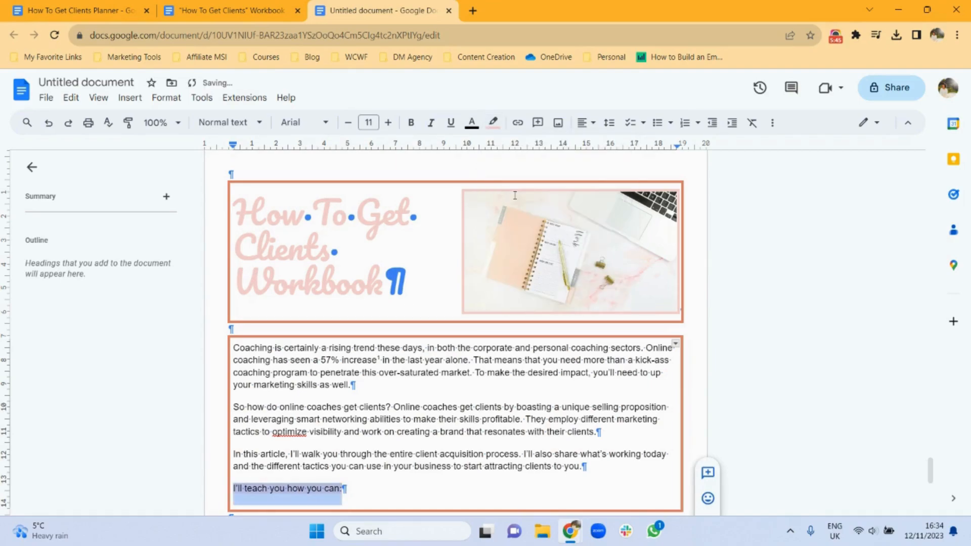
left_click(324, 124)
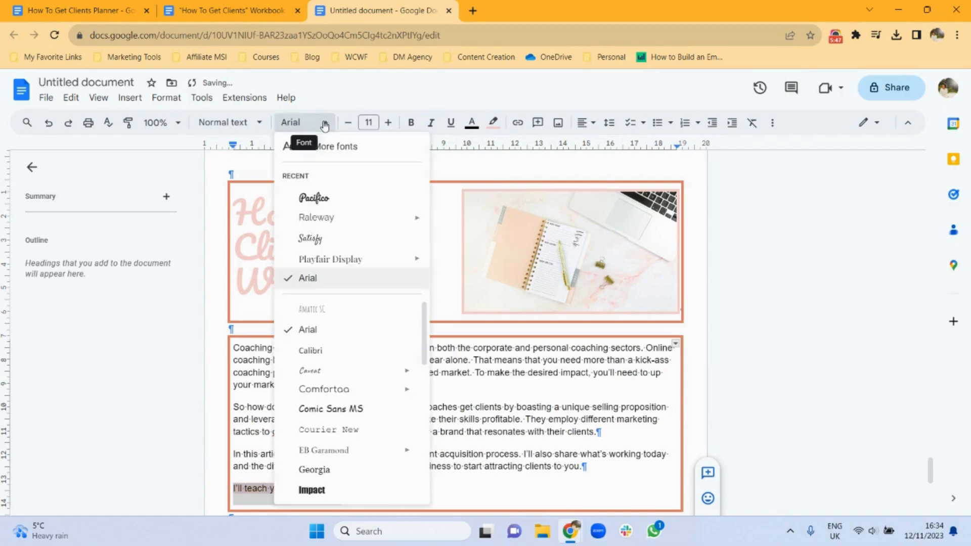
mouse_move(347, 217)
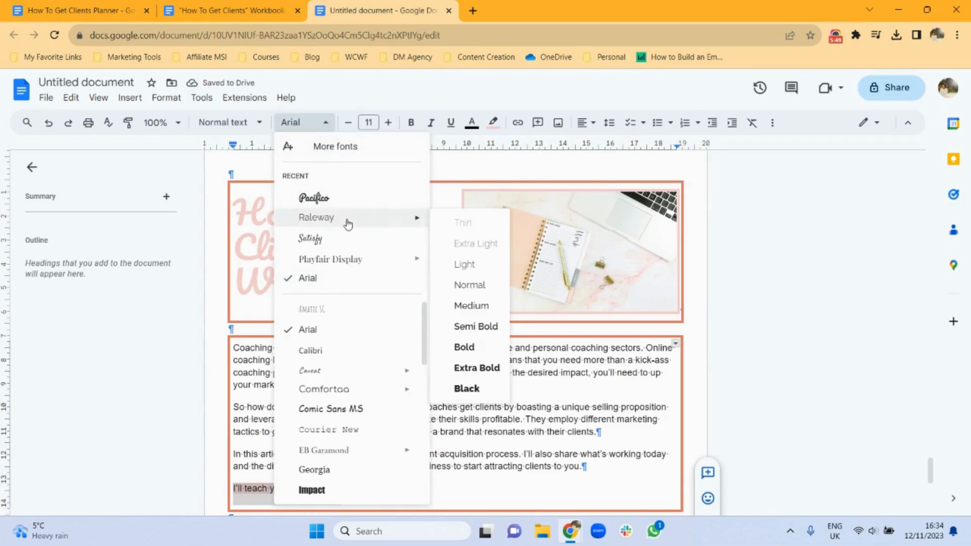
left_click(484, 307)
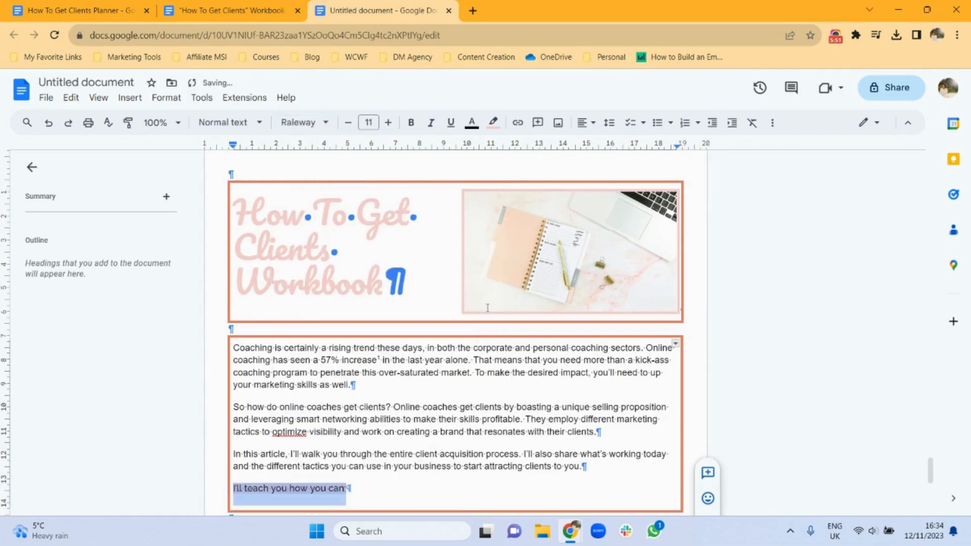
- Increase the font size of the "I'll teach you how you can:" subheading to 20
left_click(388, 123)
left_click(388, 123)
left_click(388, 123)
left_click(388, 123)
left_click(388, 123)
left_click(388, 123)
left_click(388, 123)
left_click(388, 123)
left_click(388, 123)
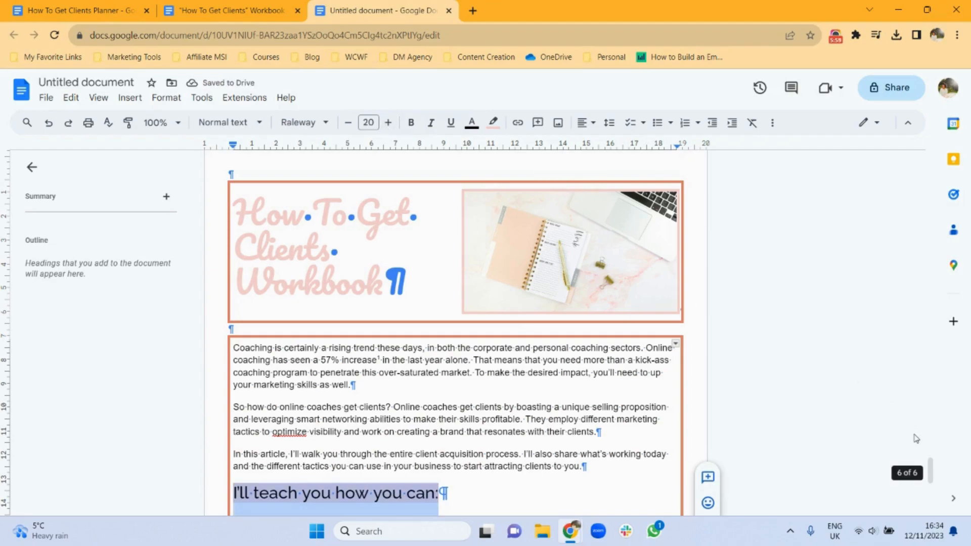
- Compare the "I'll teach you how you can:" subheading with the matching one in the demo workbook
scroll(930, 462, "down", 3)
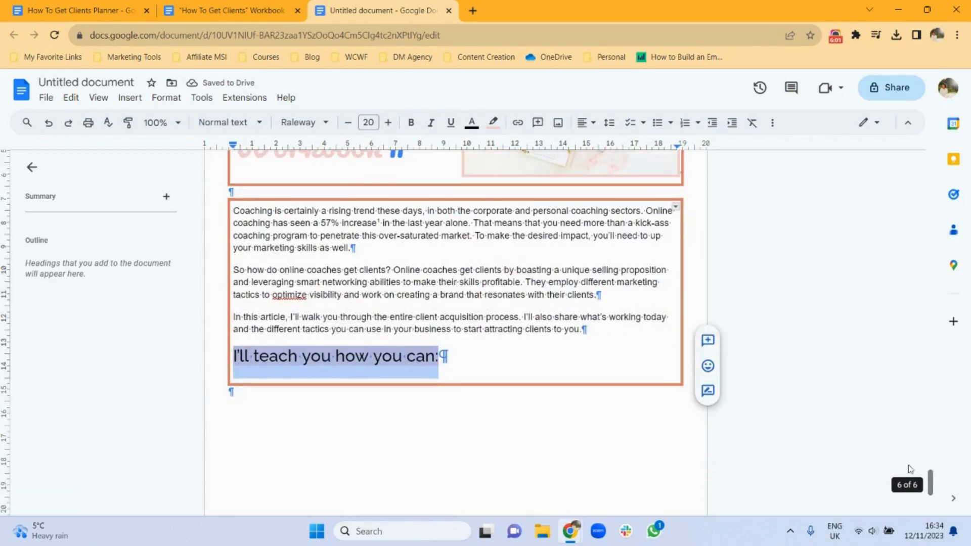
left_click(513, 373)
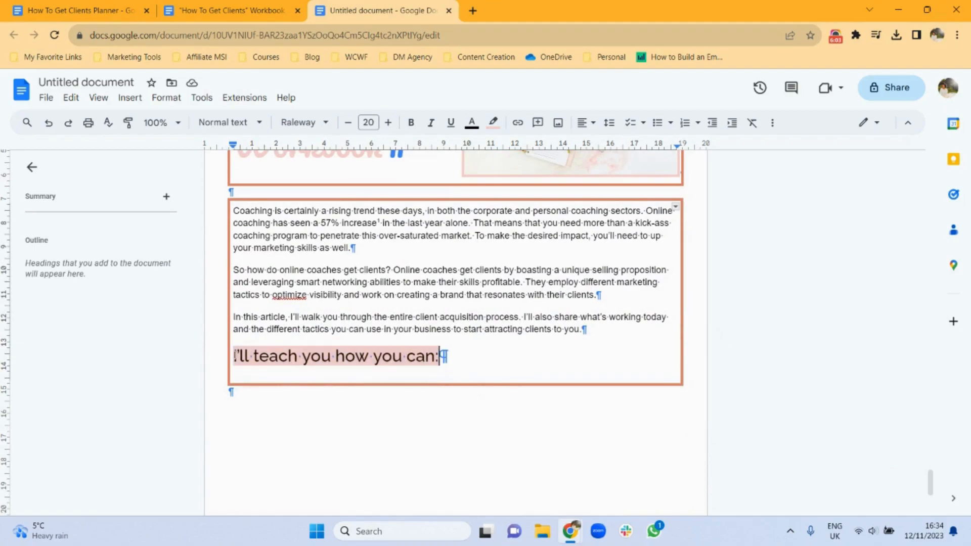
left_click(245, 5)
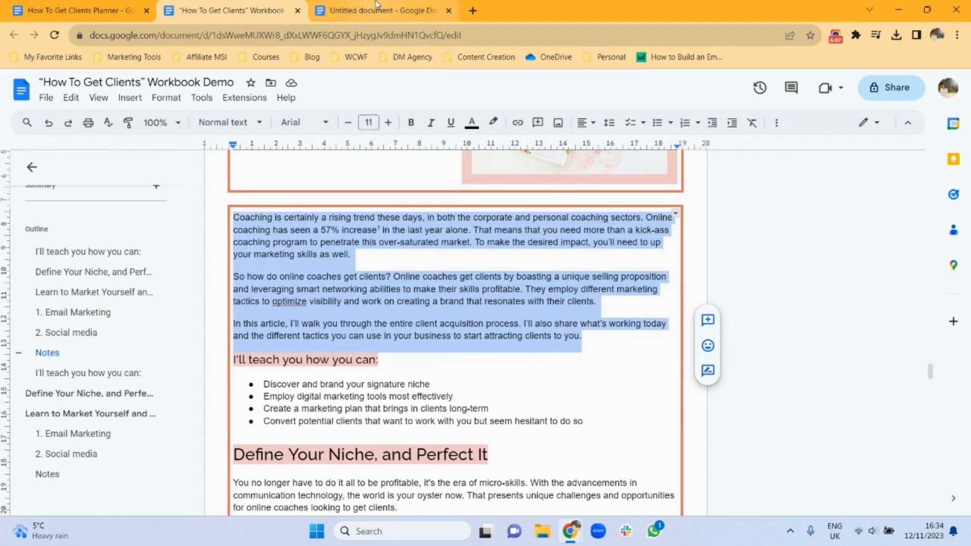
key("ctrl+Tab")
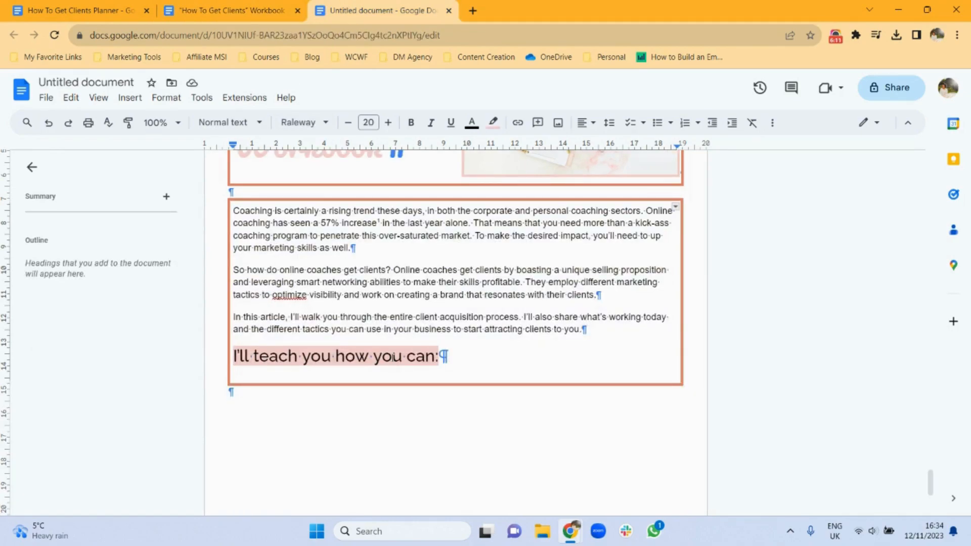
left_click(222, 5)
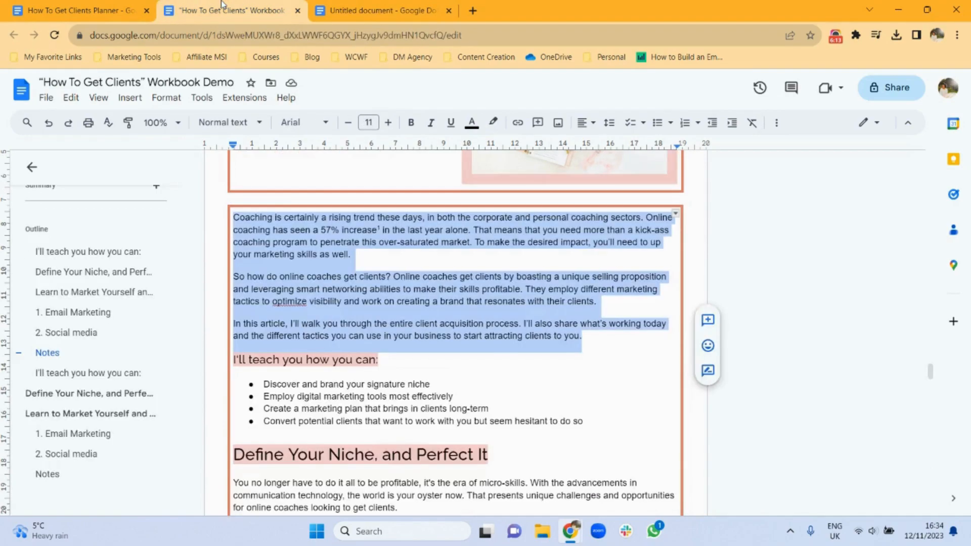
left_click(375, 11)
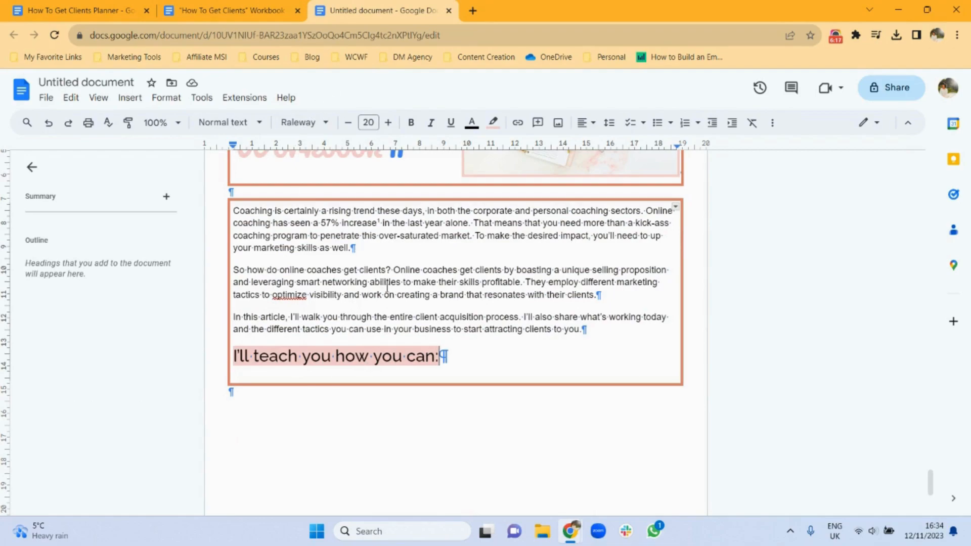
- Update the Heading 2 style to match the formatting of the "I'll teach you how you can:" subheading
left_click_drag(457, 360, 235, 369)
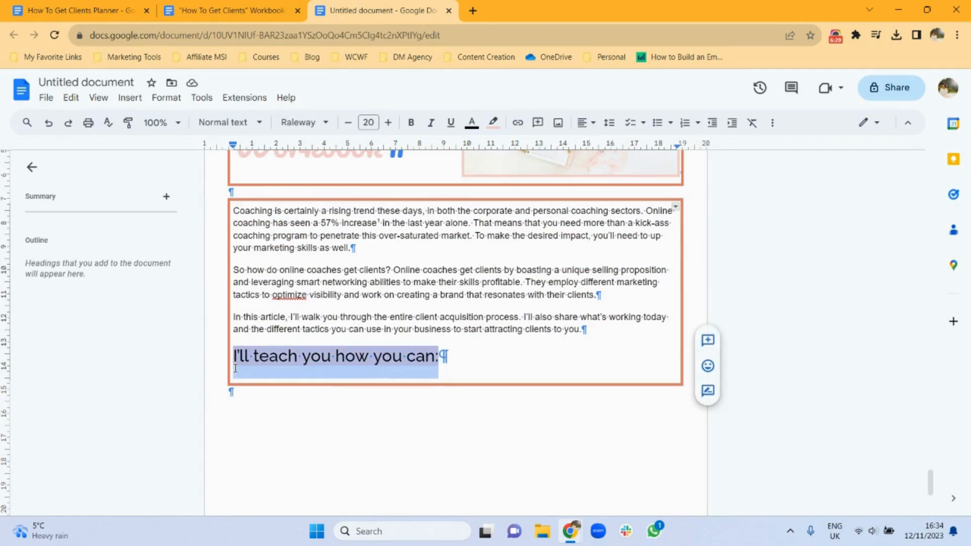
left_click(250, 125)
mouse_move(260, 332)
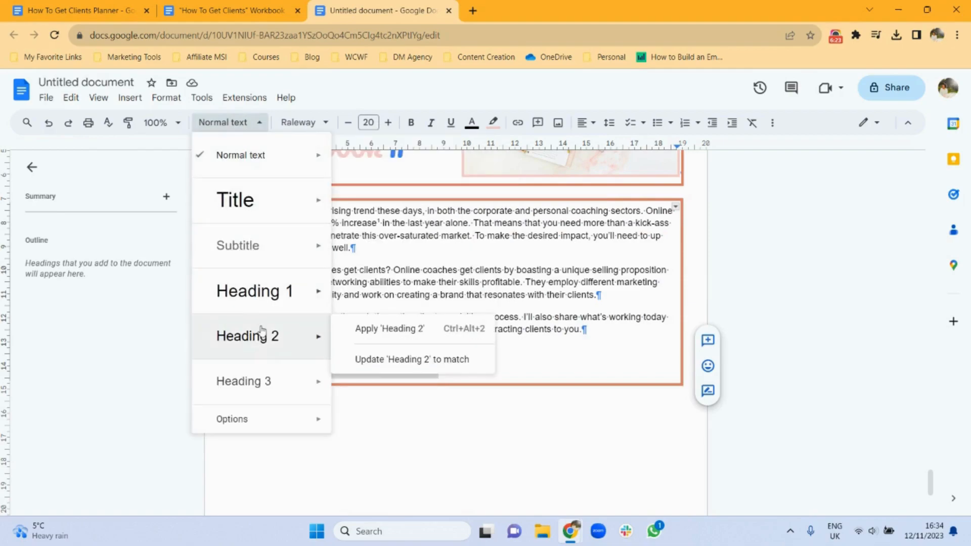
left_click(409, 368)
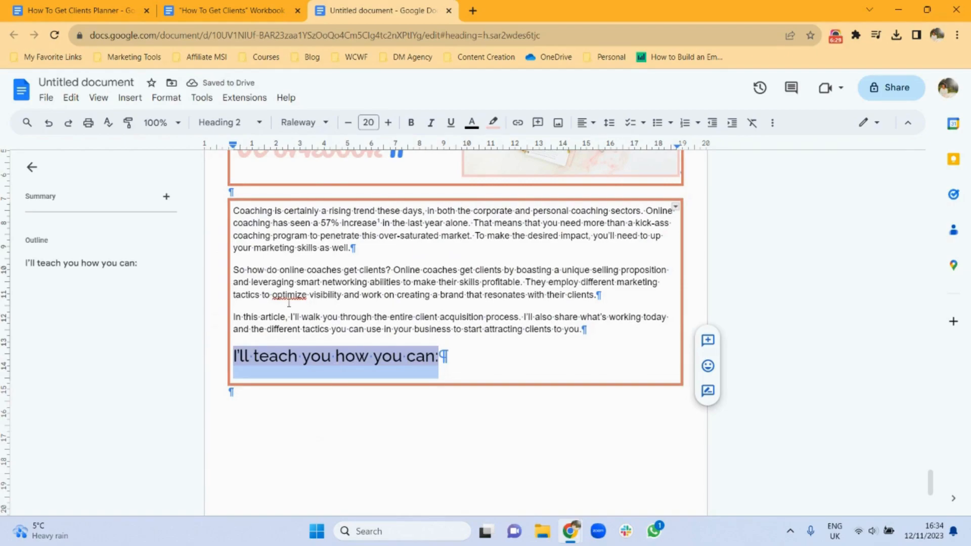
left_click(233, 122)
mouse_move(235, 348)
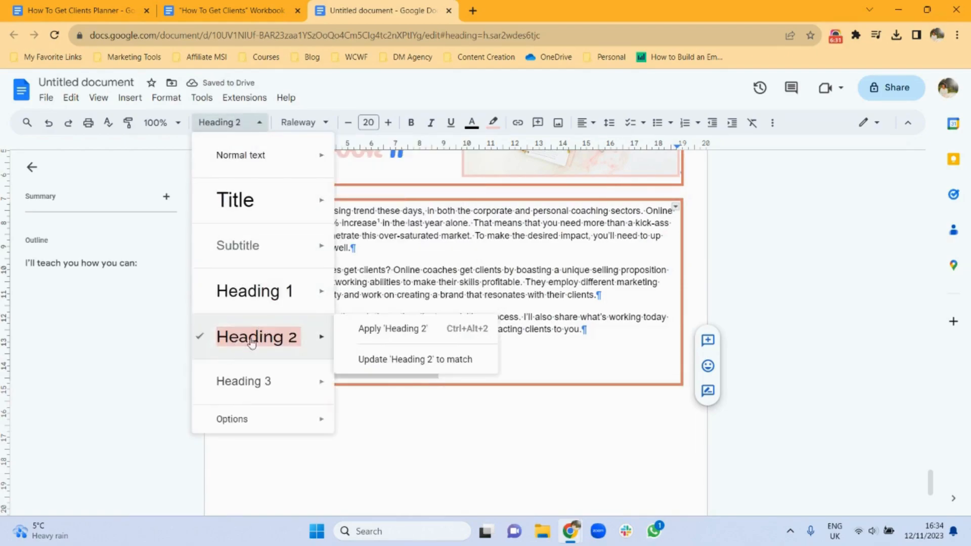
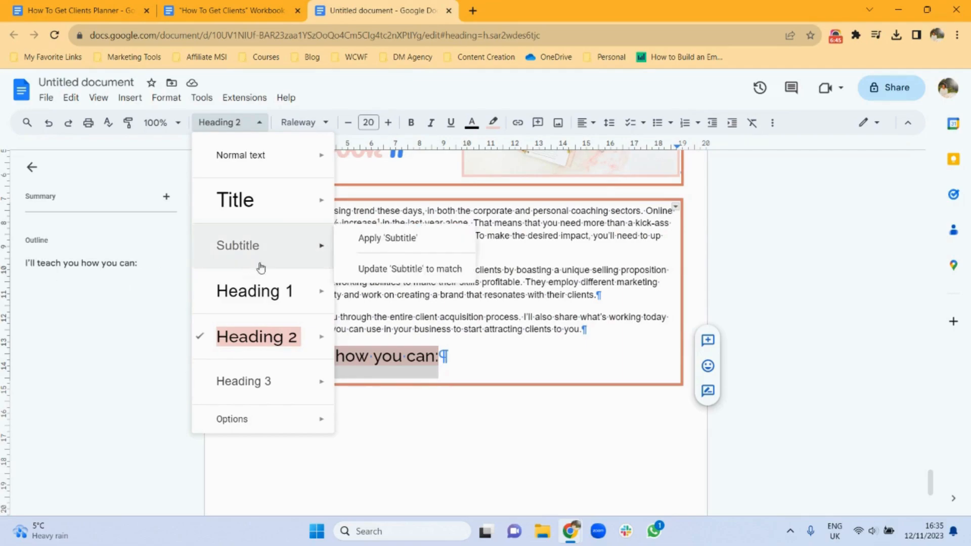
left_click(464, 356)
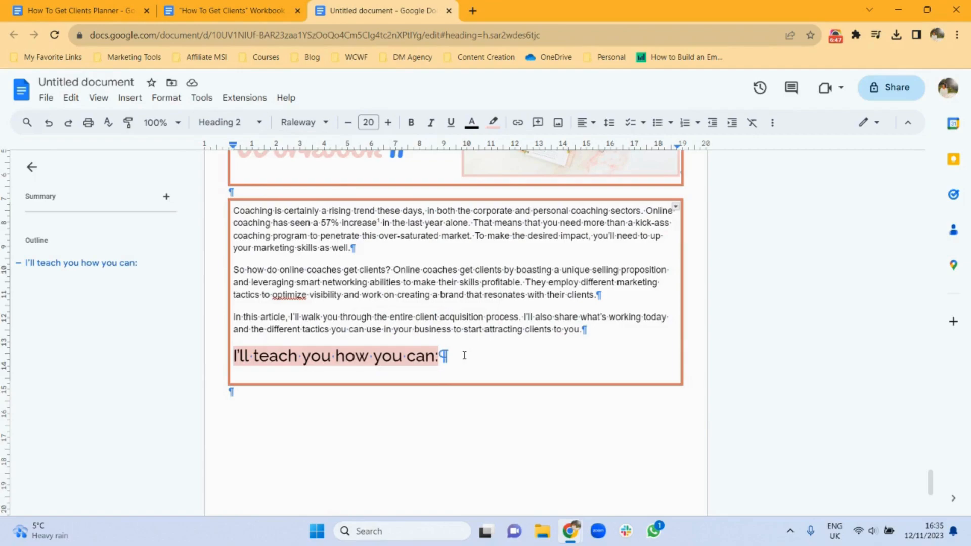
- Copy the four-item bulleted list from the demo workbook to below the "I'll teach you how you can:" subheading and end the list
left_click(226, 4)
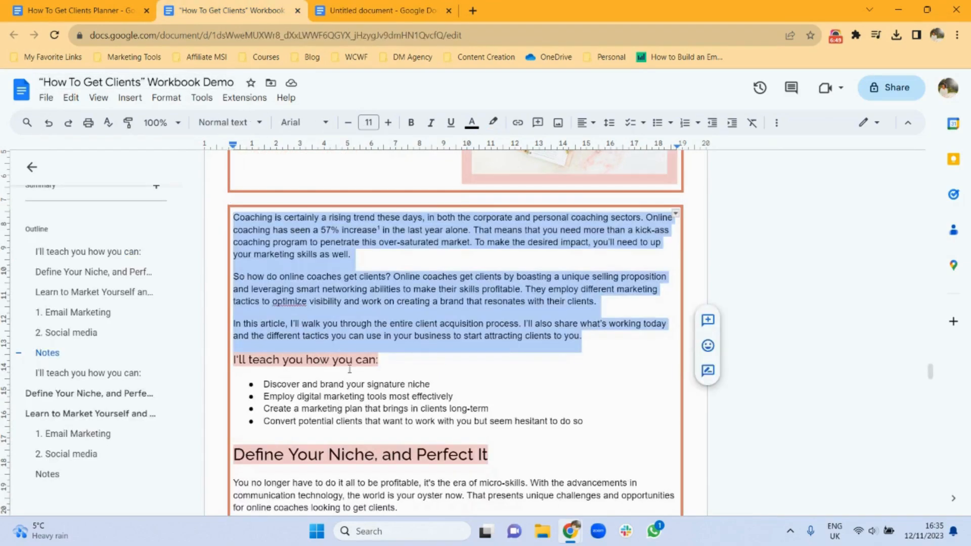
left_click_drag(589, 420, 253, 387)
key("ctrl+c")
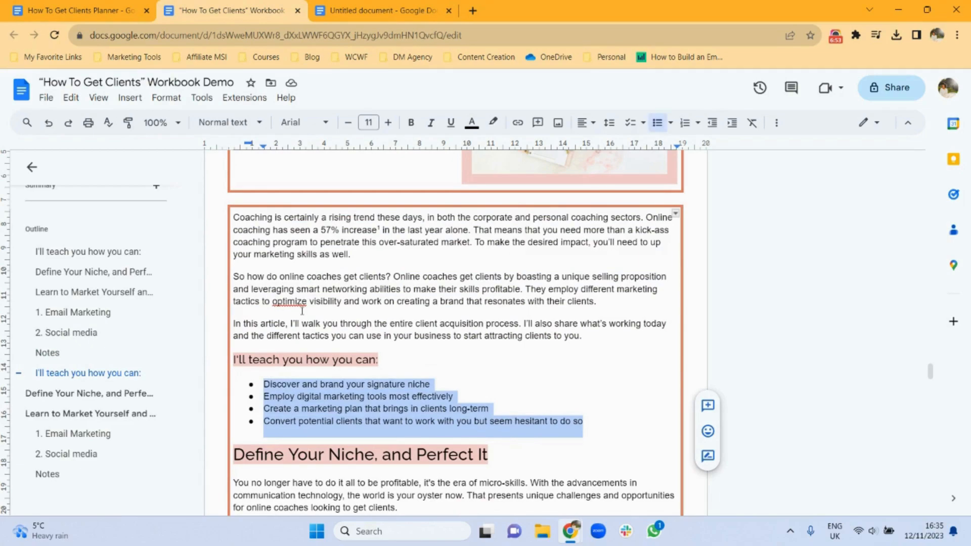
left_click(384, 10)
key("Return")
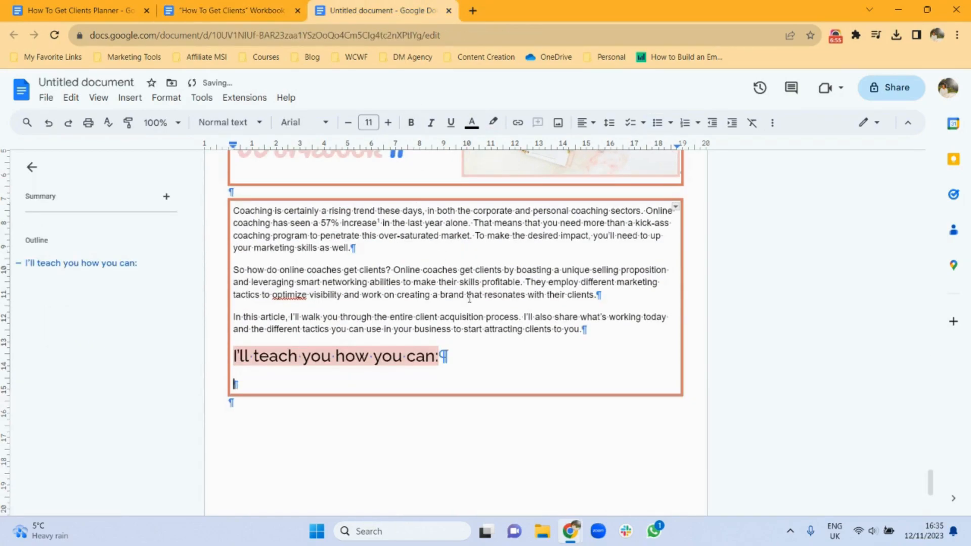
key("ctrl+v")
key("Return")
key("Return")
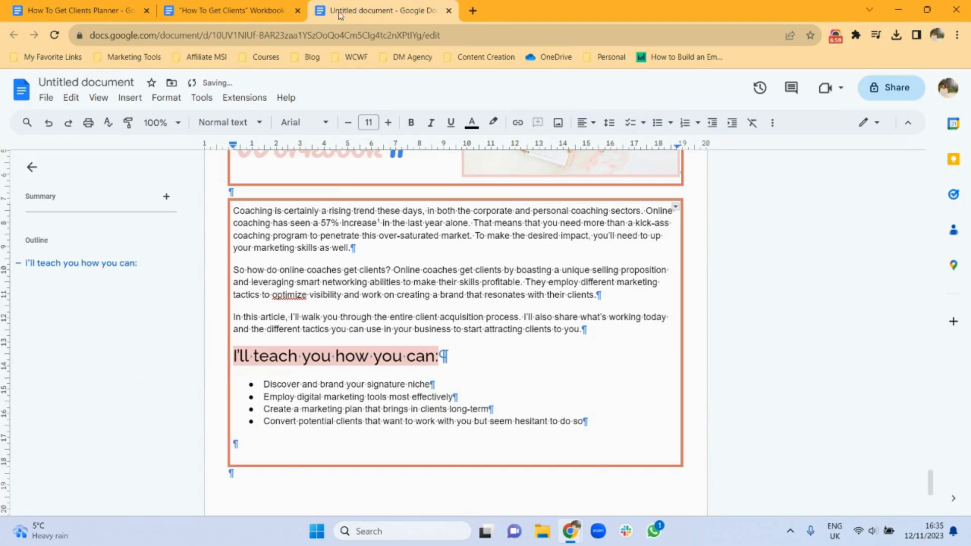
- Add the line "Define Your Niche and Perfect It" below the bulleted list and apply the Heading 2 style to it
left_click(251, 7)
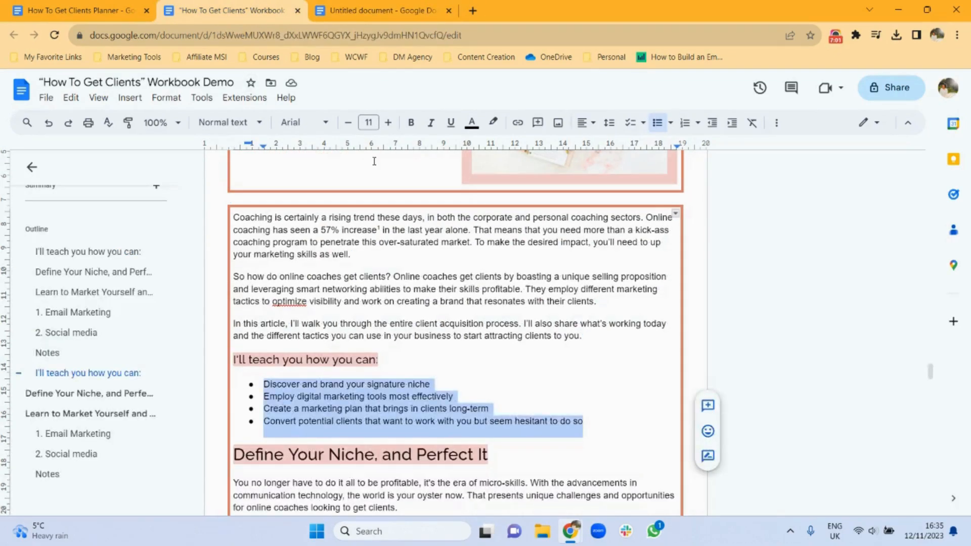
left_click(376, 6)
type("Defi")
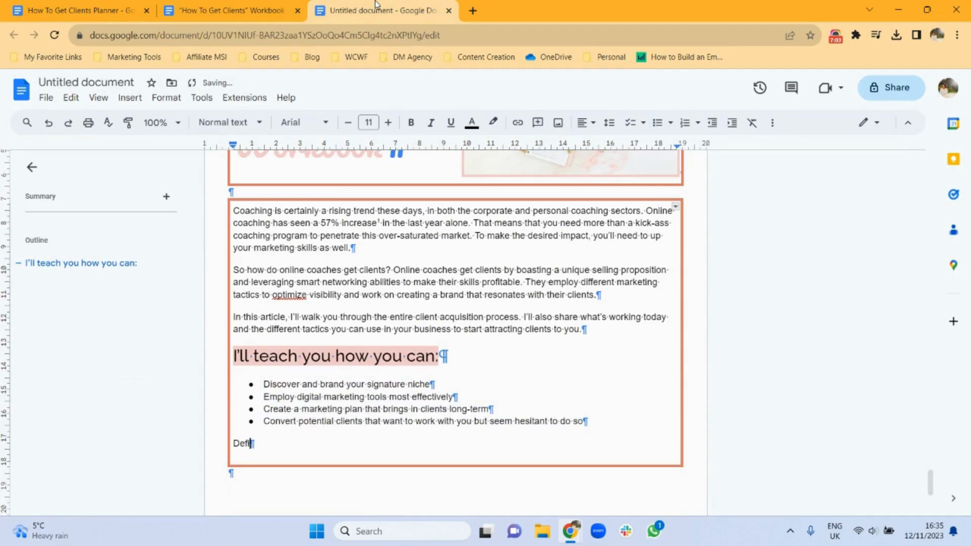
type("ne Your Niche and Perfect It")
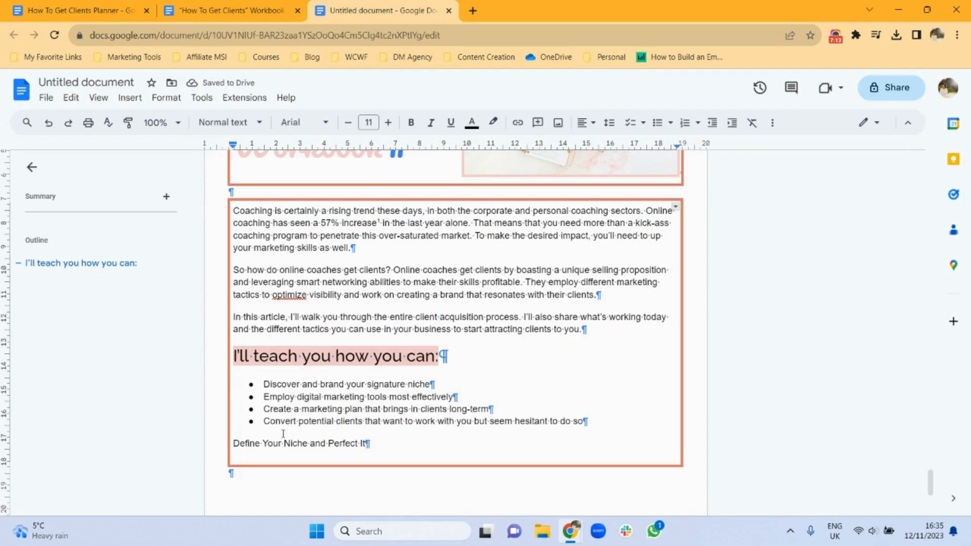
triple_click(274, 444)
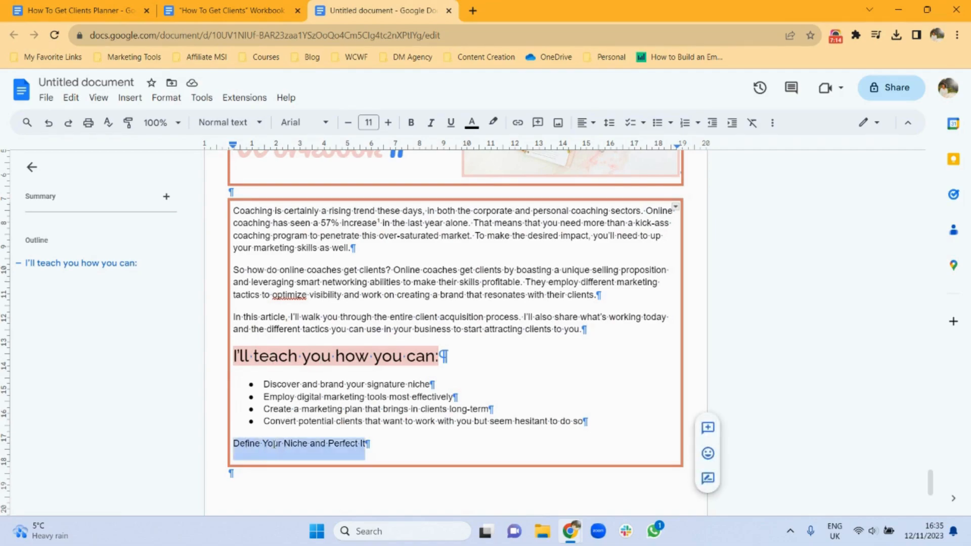
left_click(229, 123)
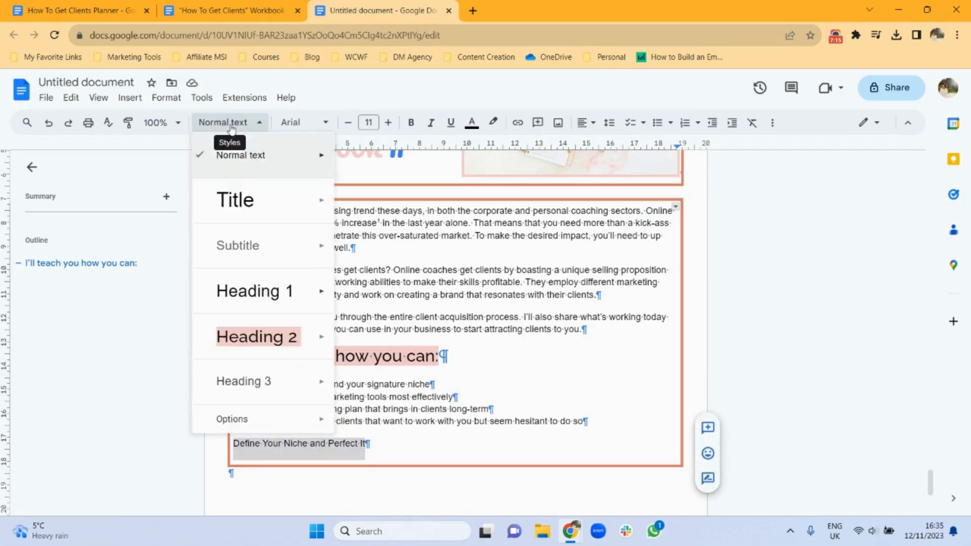
left_click(262, 342)
left_click(563, 448)
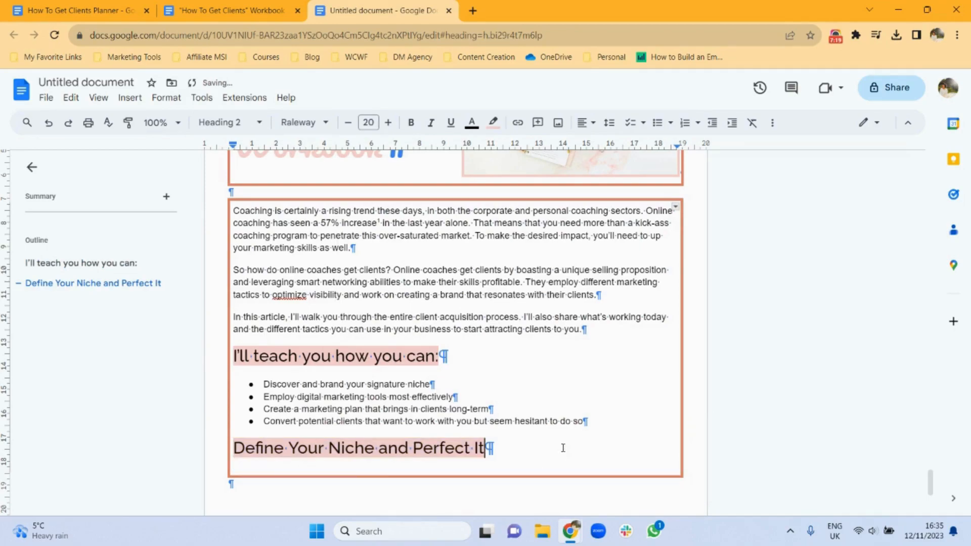
- Copy the two niche paragraphs from the demo workbook to below the "Define Your Niche and Perfect It" heading
left_click(247, 7)
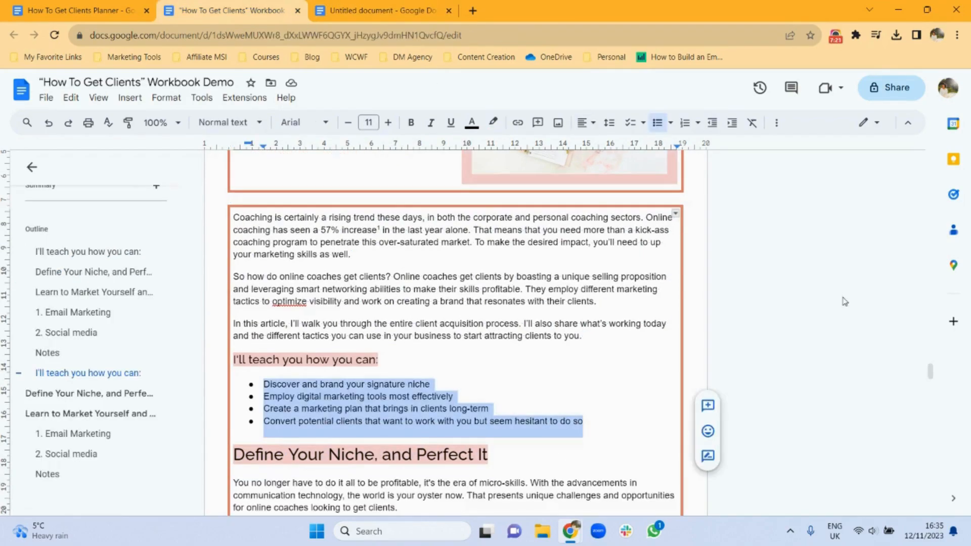
left_click_drag(931, 371, 930, 385)
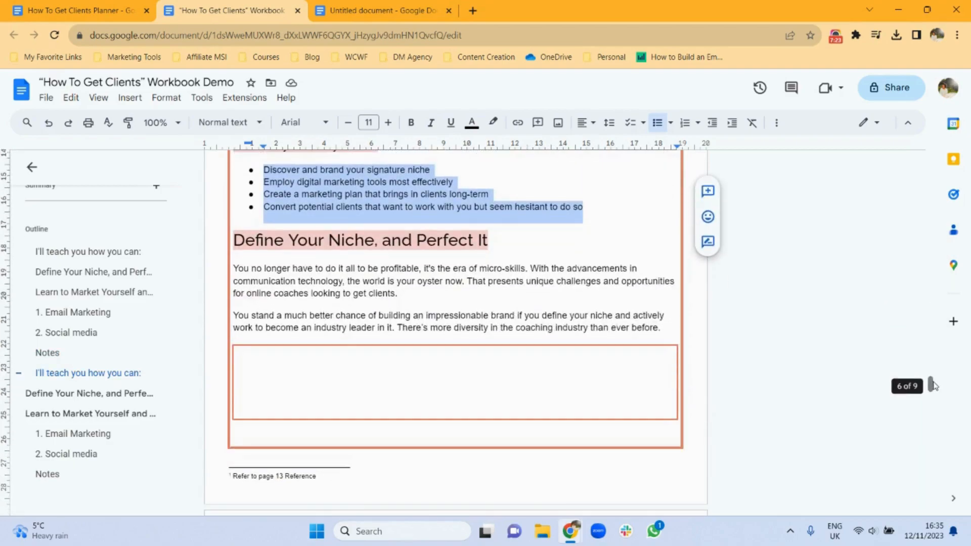
left_click_drag(670, 332, 235, 268)
key("ctrl+c")
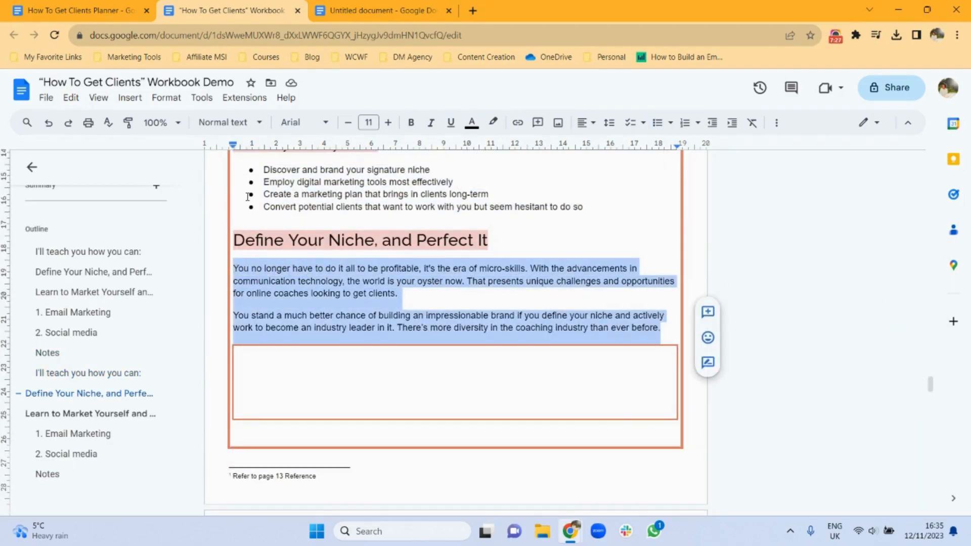
left_click(350, 4)
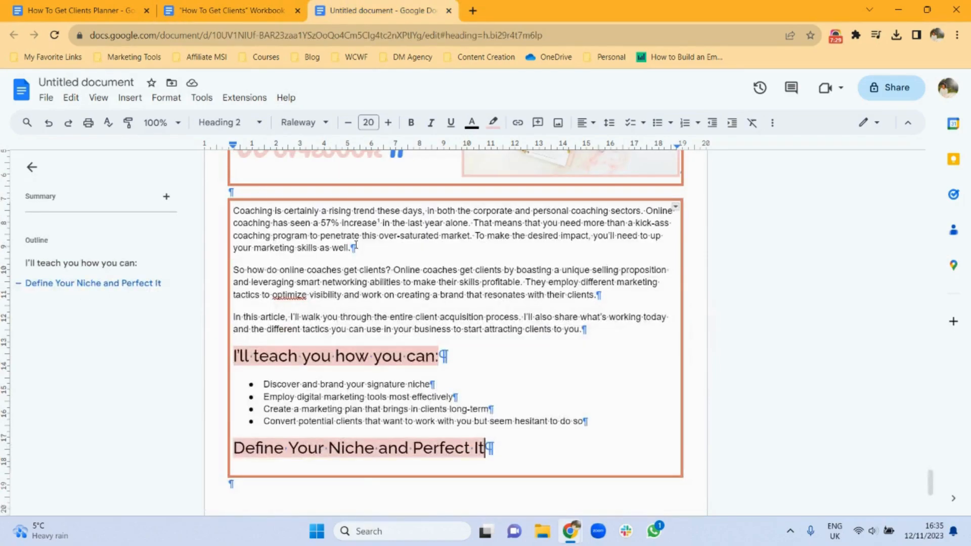
key("Return")
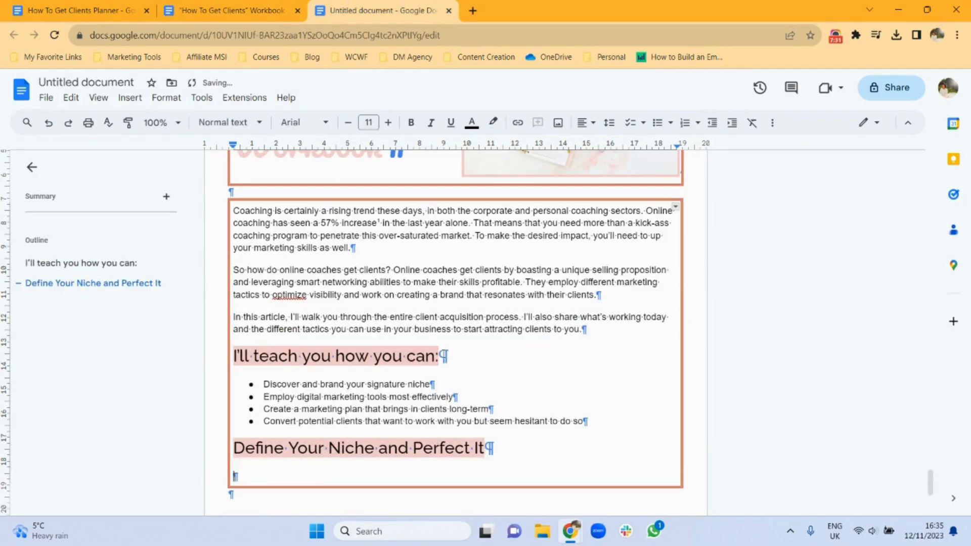
key("ctrl+v")
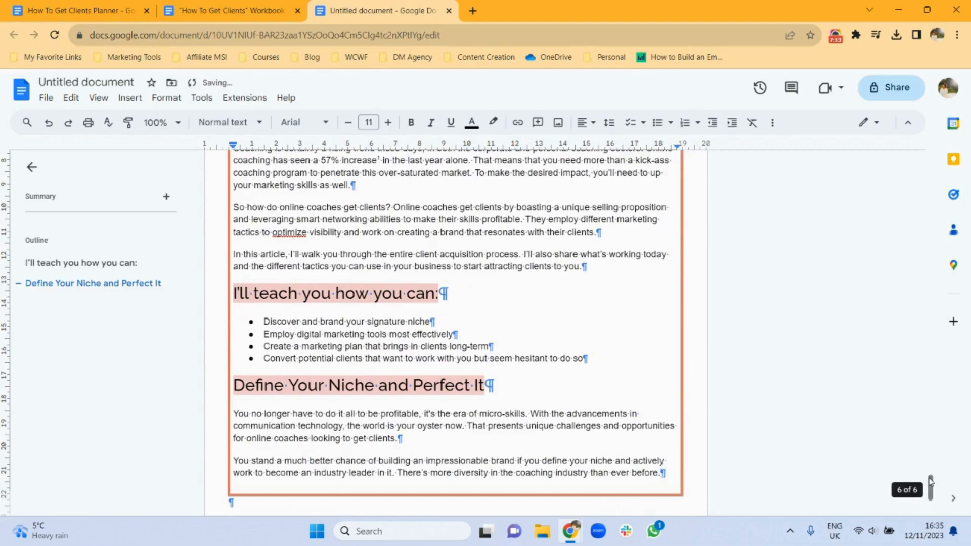
- Check the empty box in the demo workbook and insert a 1 x 1 table below the two niche paragraphs in the untitled document
left_click_drag(930, 481, 930, 492)
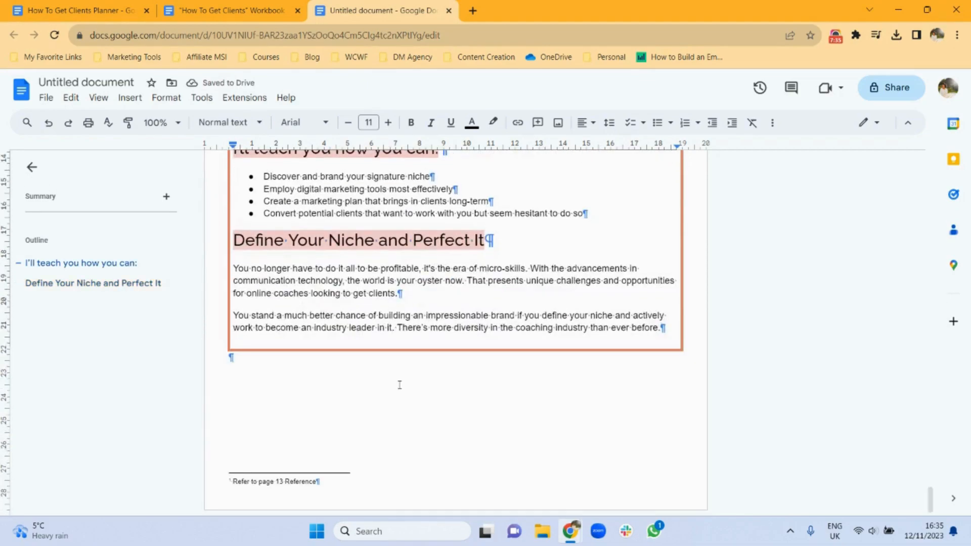
left_click(237, 6)
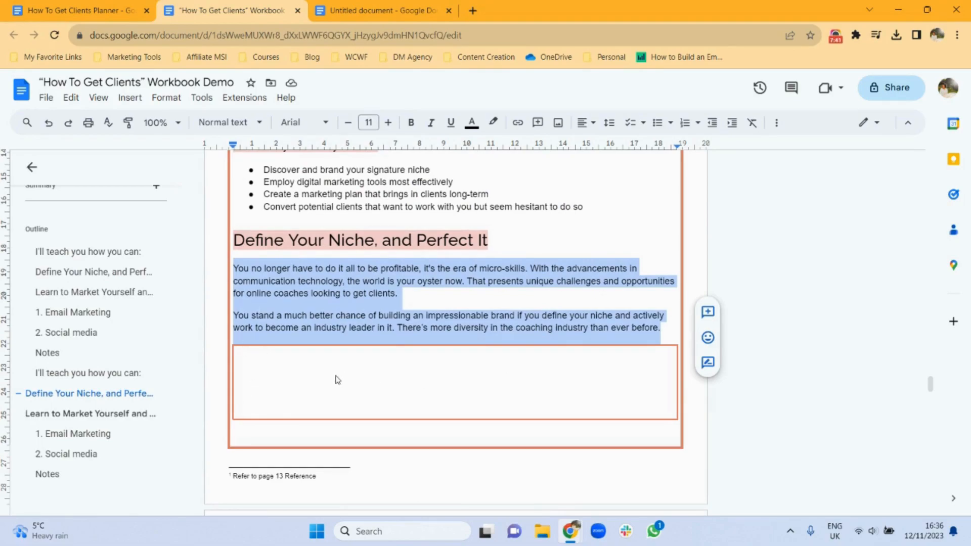
left_click(358, 8)
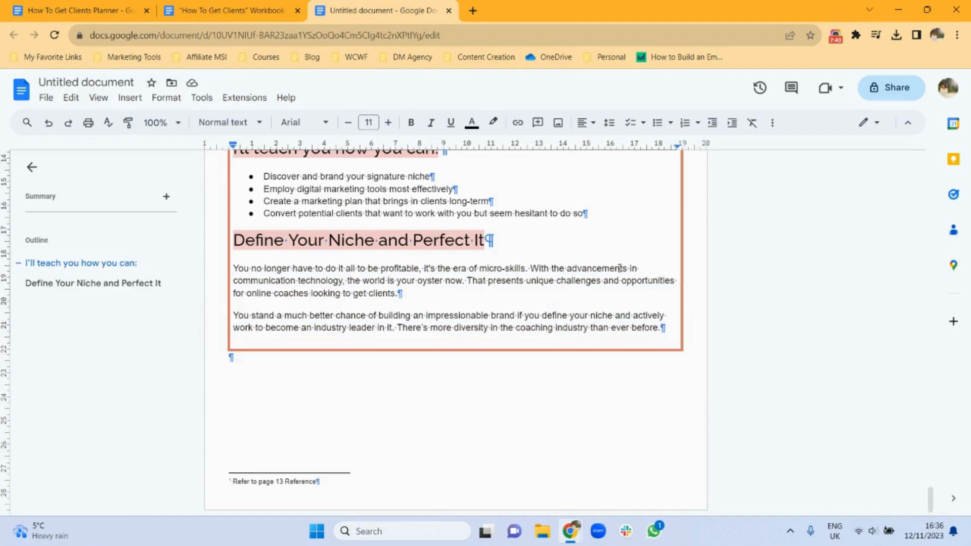
key("Return")
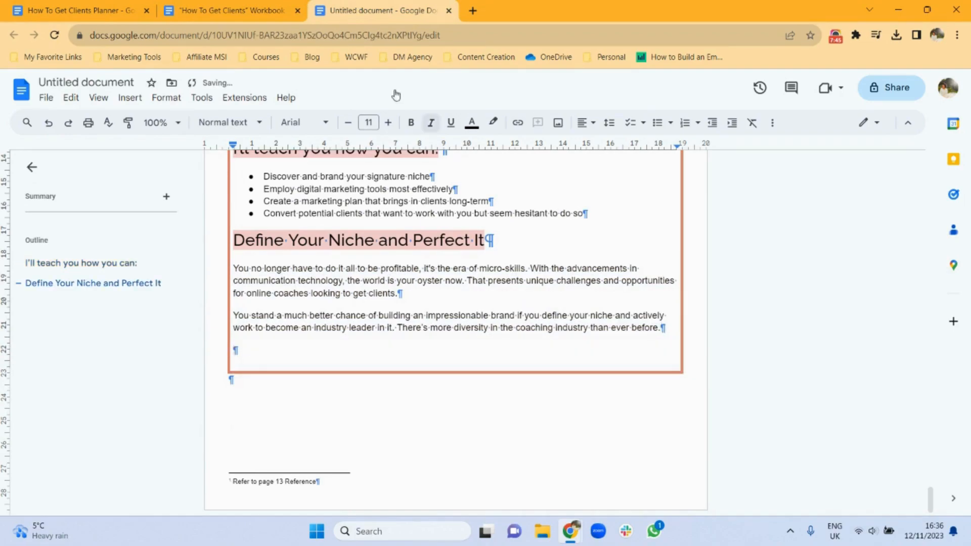
left_click(130, 97)
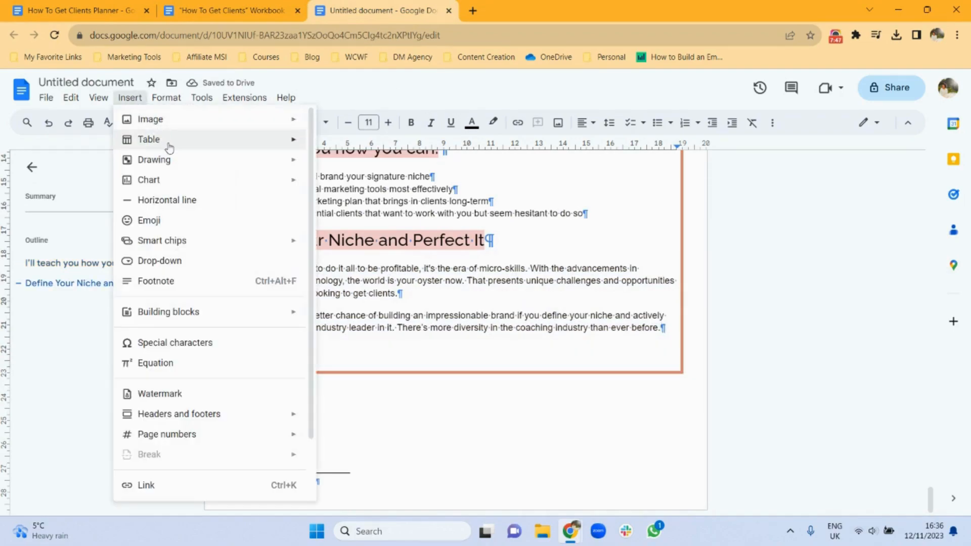
mouse_move(292, 148)
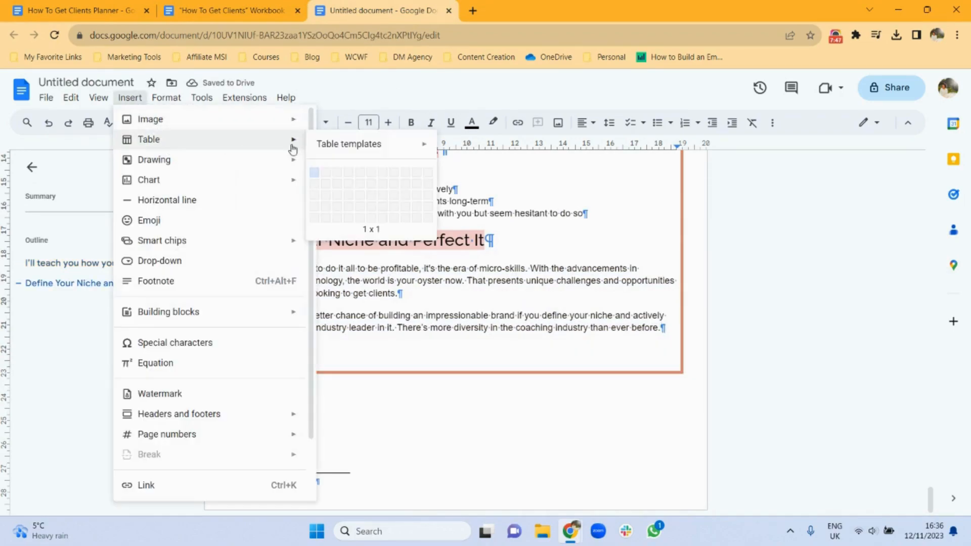
left_click(314, 173)
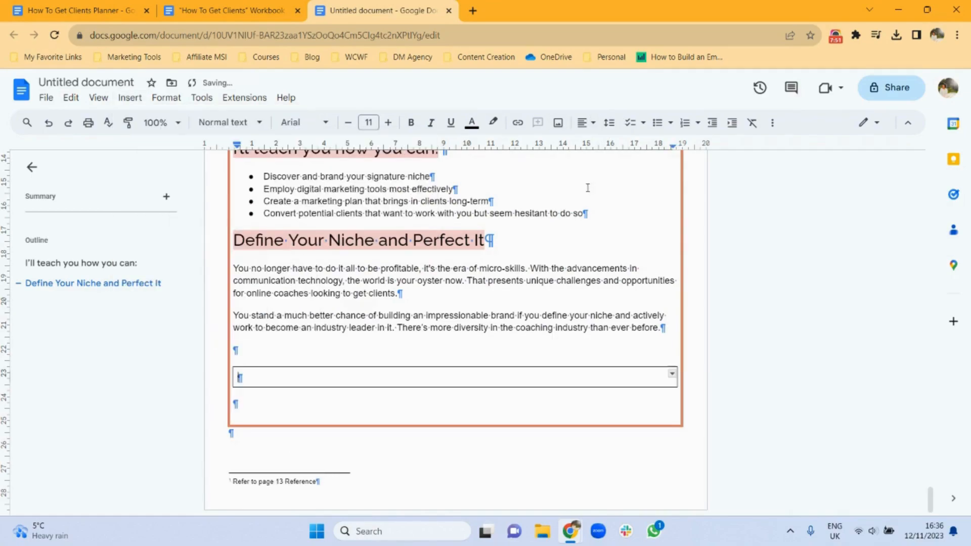
- Set the border of the 1 x 1 table below the niche paragraphs to light red and 1.5 pt wide
left_click(772, 122)
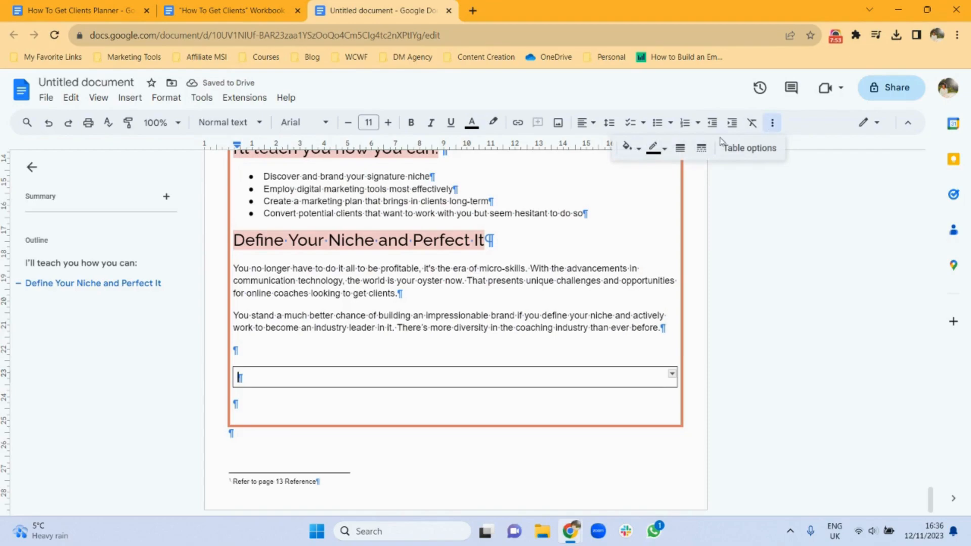
left_click(660, 151)
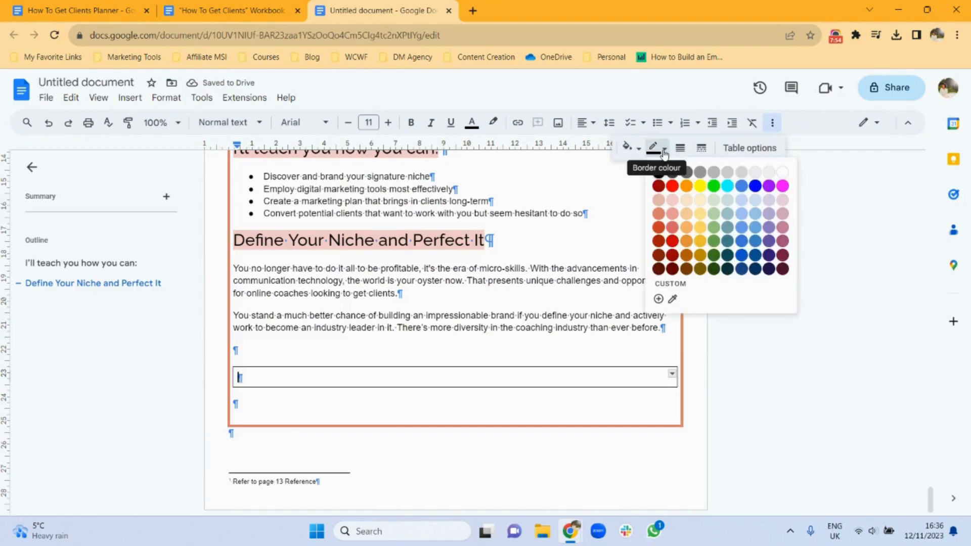
left_click(672, 215)
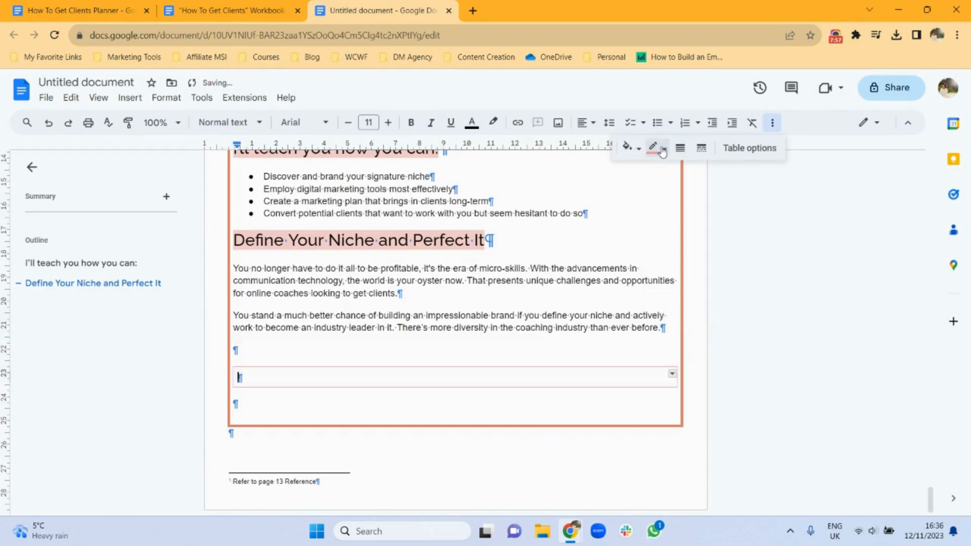
left_click(680, 148)
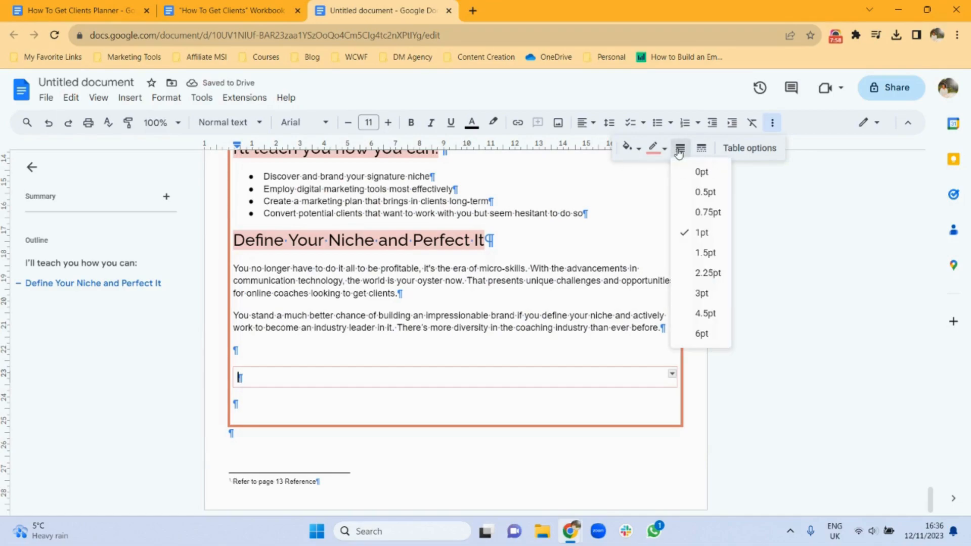
left_click(704, 253)
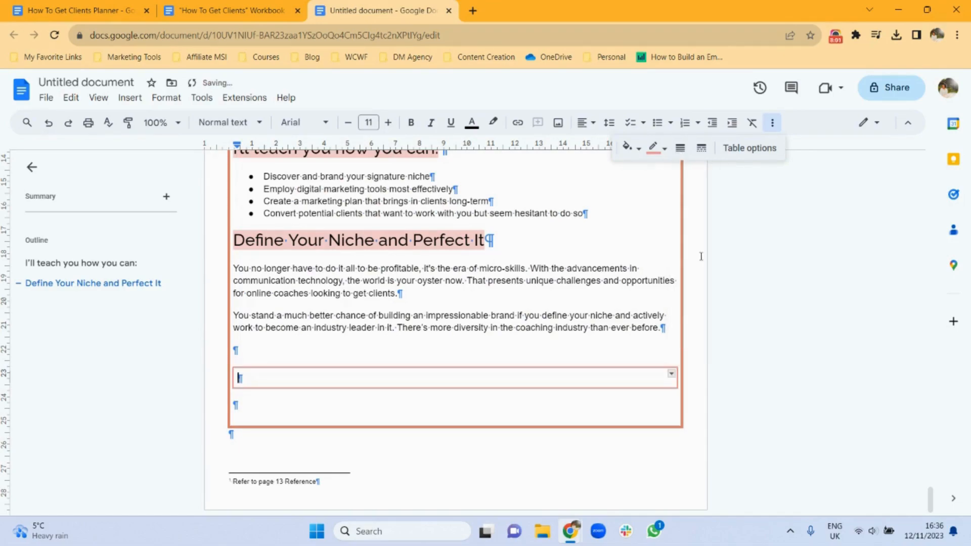
- Enlarge the answer box with four extra blank lines and remove the empty line between the second niche paragraph and the box
key("Return")
key("Return")
key("Return")
key("Return")
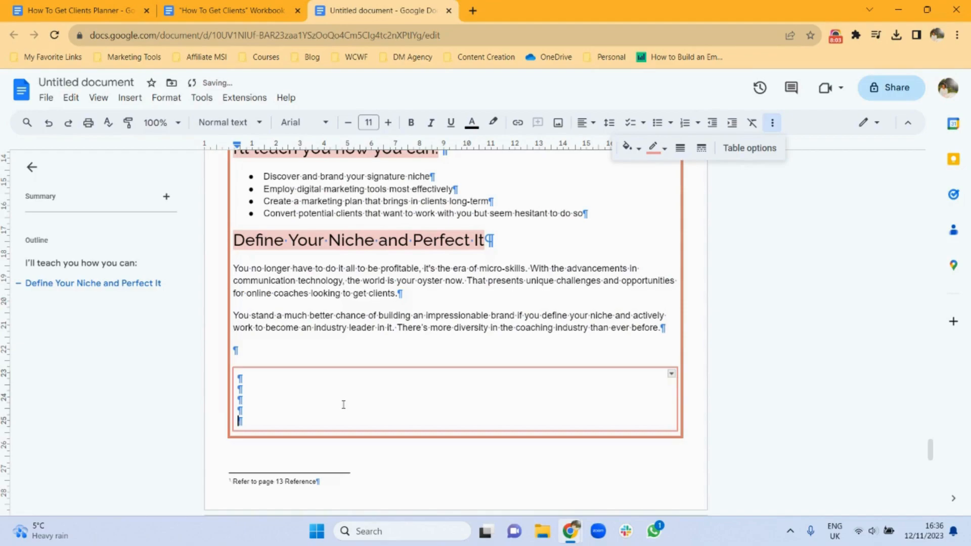
left_click(251, 351)
key("BackSpace")
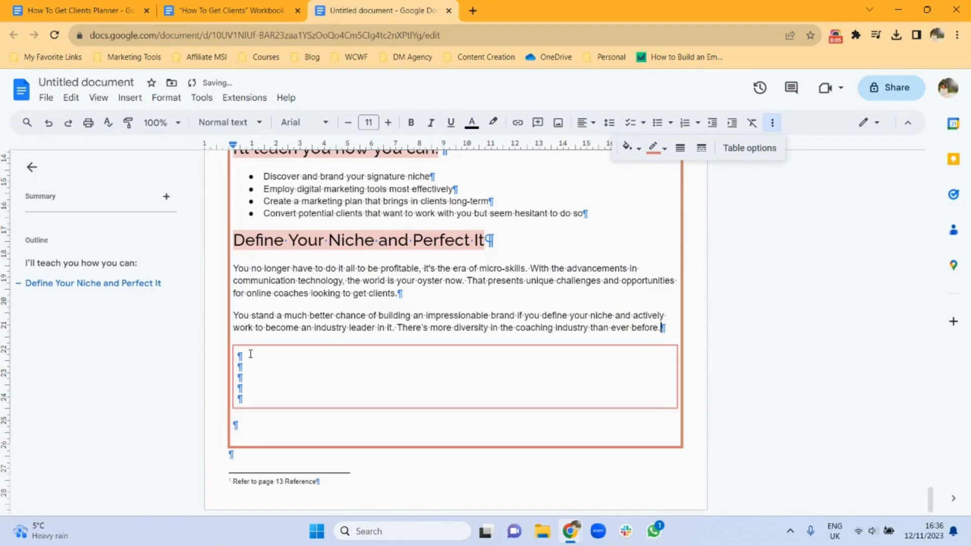
- Try adding two more blank lines inside the answer box
left_click(251, 356)
key("Return")
key("Return")
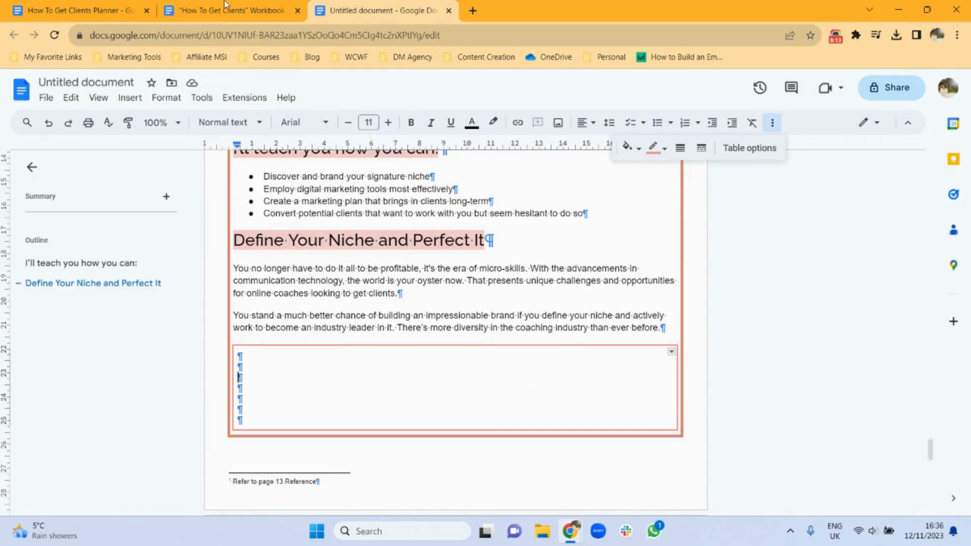
- Check the next content page in the demo workbook and insert a page break below the bordered page table in the untitled document
key("ctrl+shift+Tab")
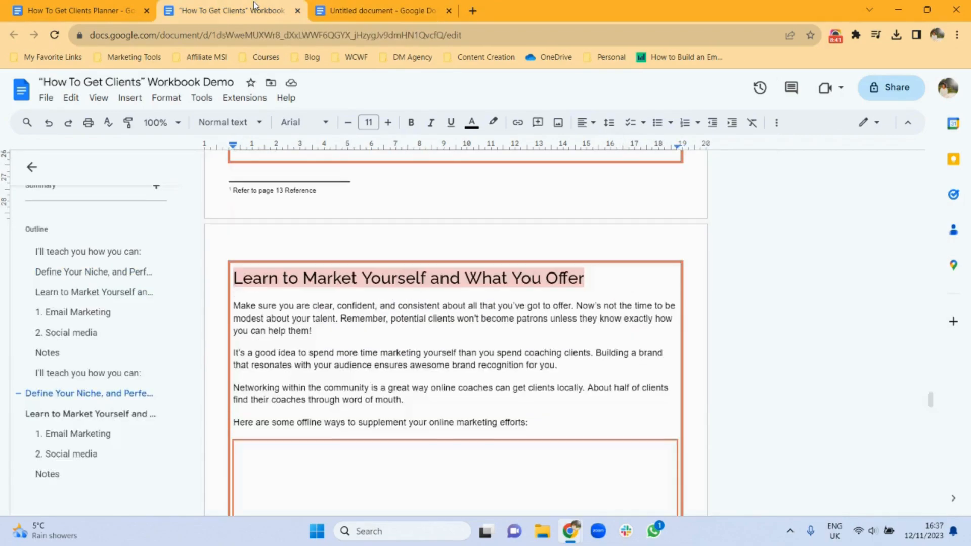
mouse_move(932, 400)
left_mouse_down()
mouse_move(935, 426)
mouse_move(931, 406)
left_mouse_up()
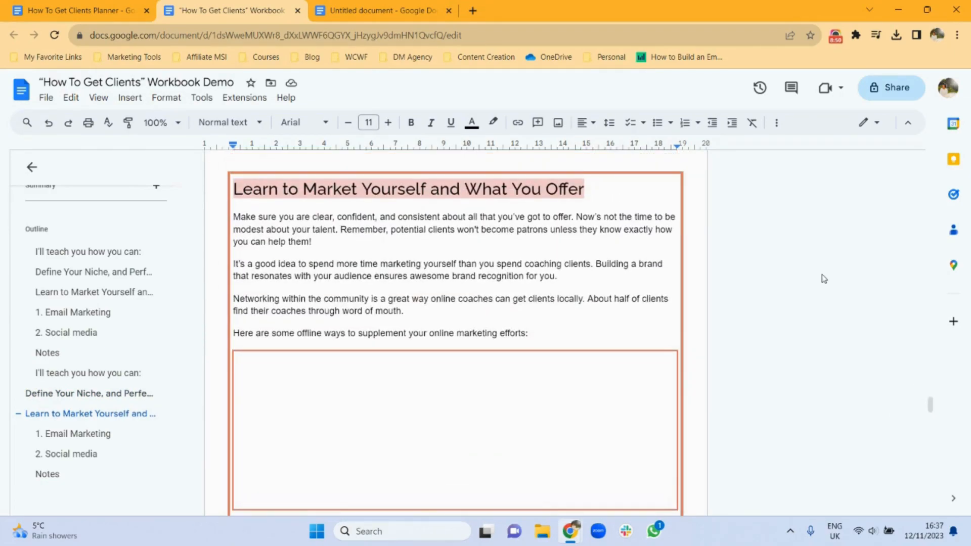
key("ctrl+Tab")
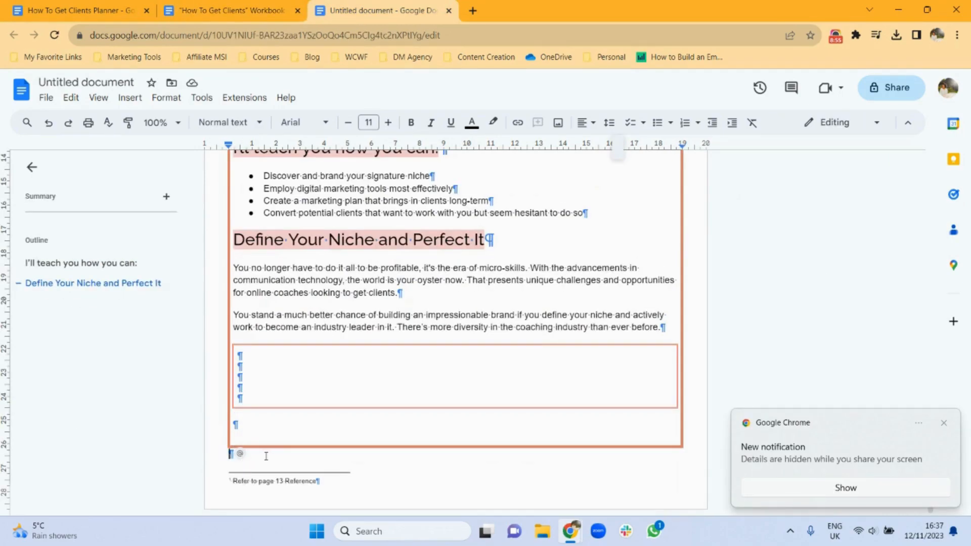
left_click(130, 97)
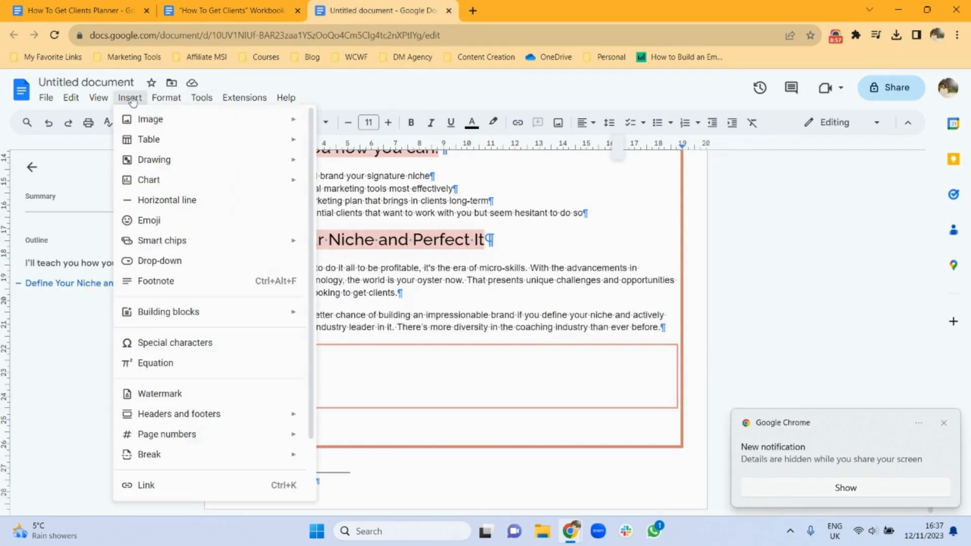
mouse_move(218, 455)
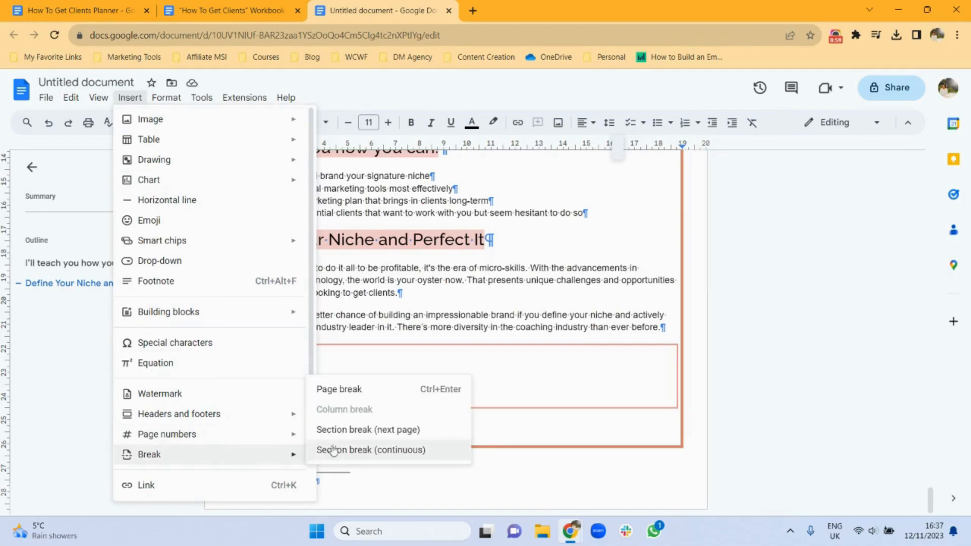
left_click(350, 397)
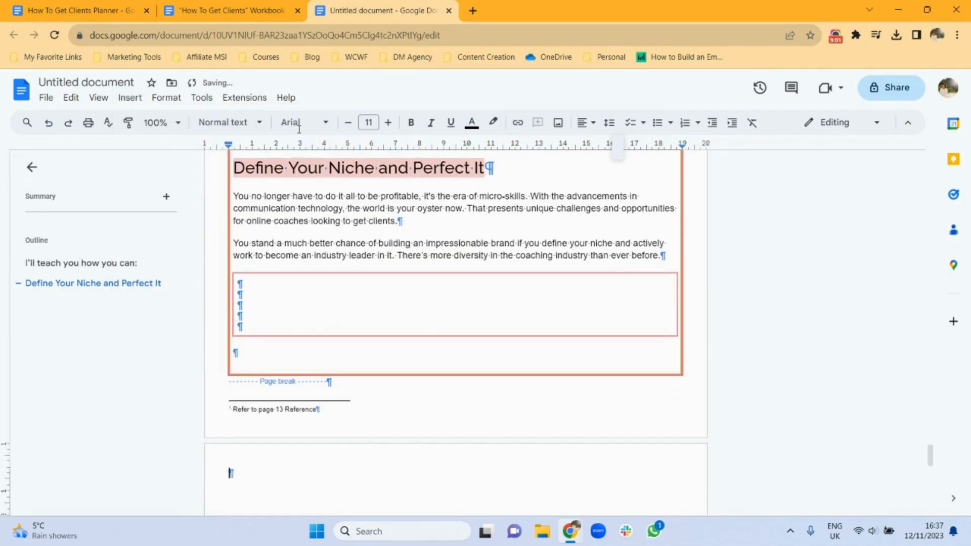
- Insert a 1 x 1 table on the new page of the untitled document, following the demo workbook's page layout
left_click(247, 5)
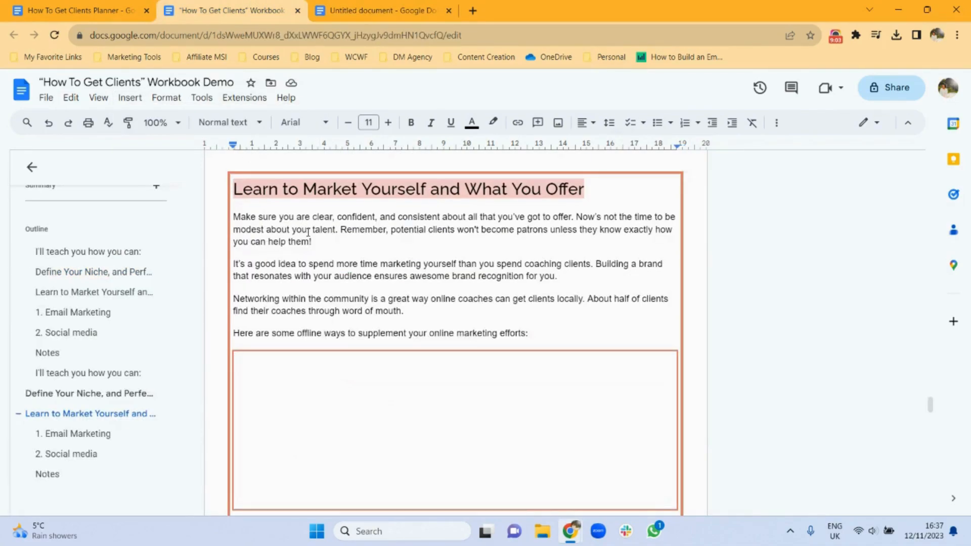
left_click(363, 7)
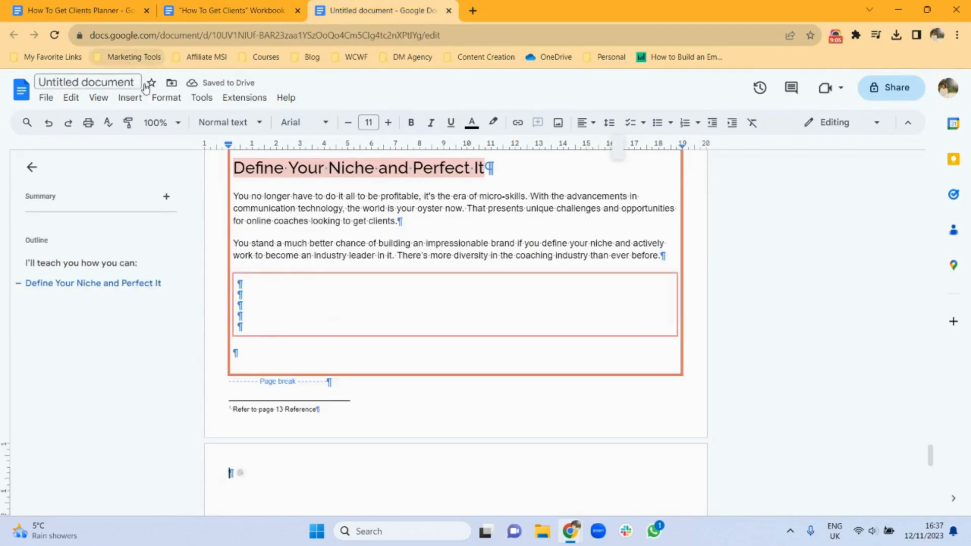
left_click(130, 98)
mouse_move(188, 144)
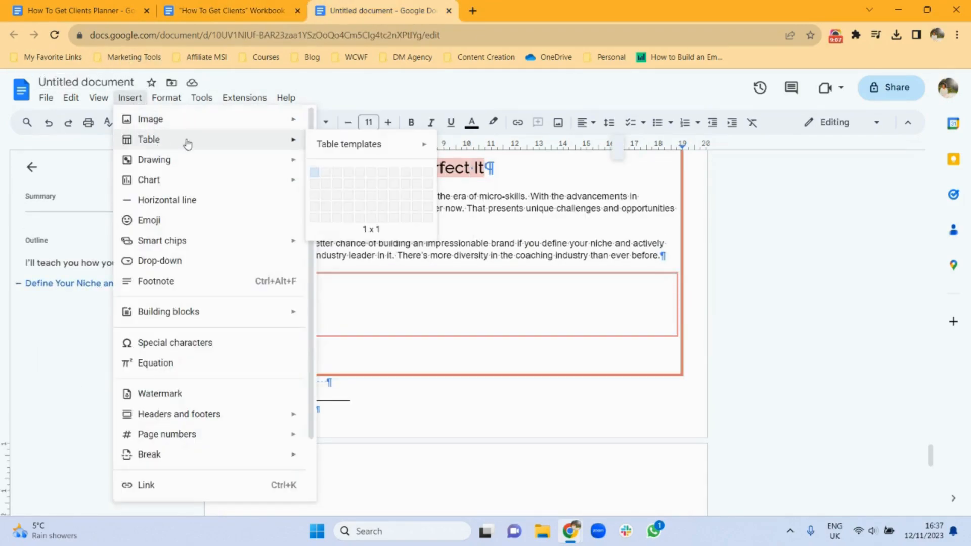
left_click(316, 175)
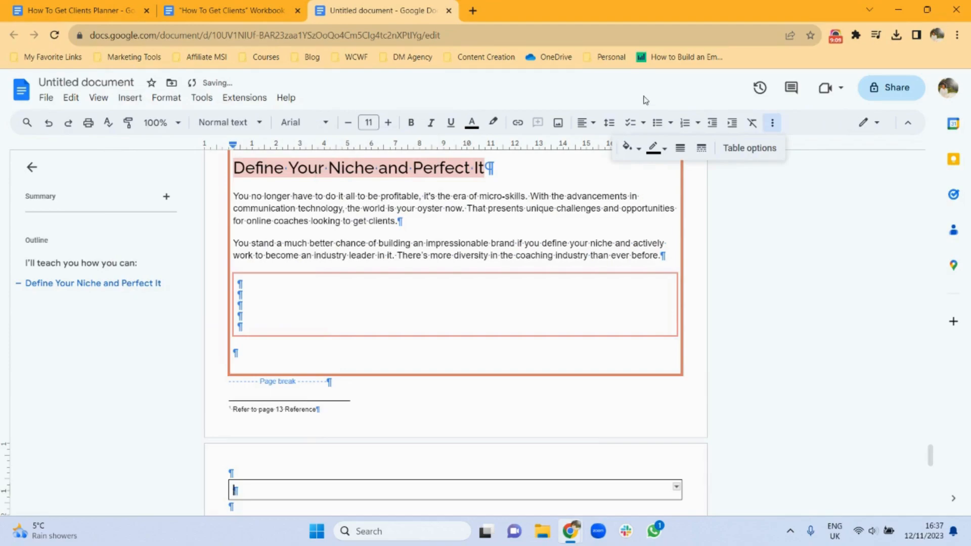
- Set the new page table's border to orange-red and 3 pt wide
left_click(658, 148)
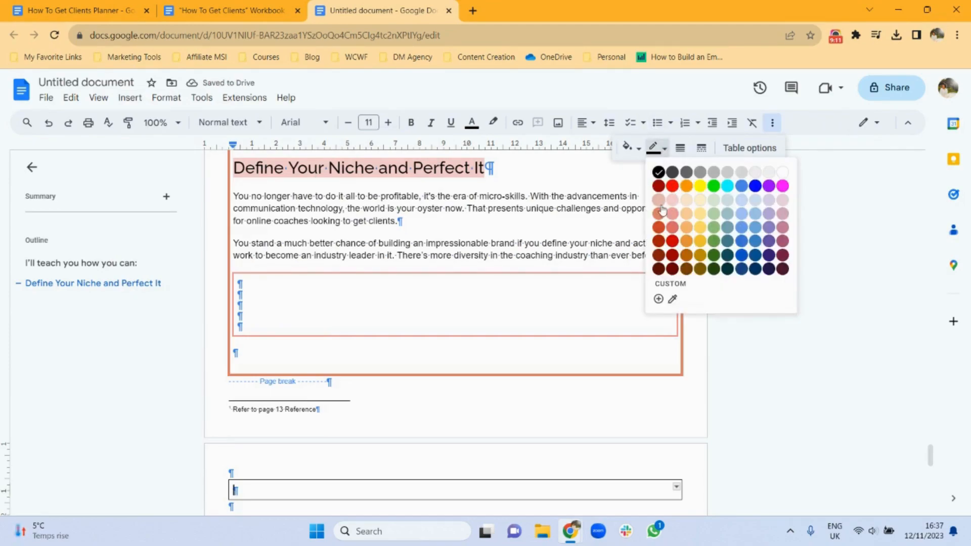
left_click(659, 227)
left_click(678, 153)
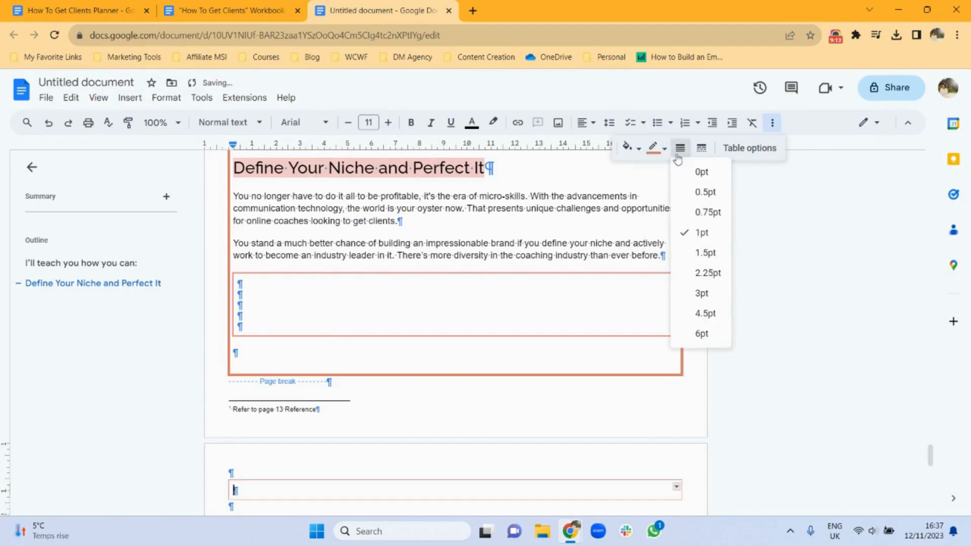
left_click(701, 294)
- Copy the four marketing paragraphs under "Learn to Market Yourself and What You Offer" from the demo workbook into the new page table
left_click(233, 10)
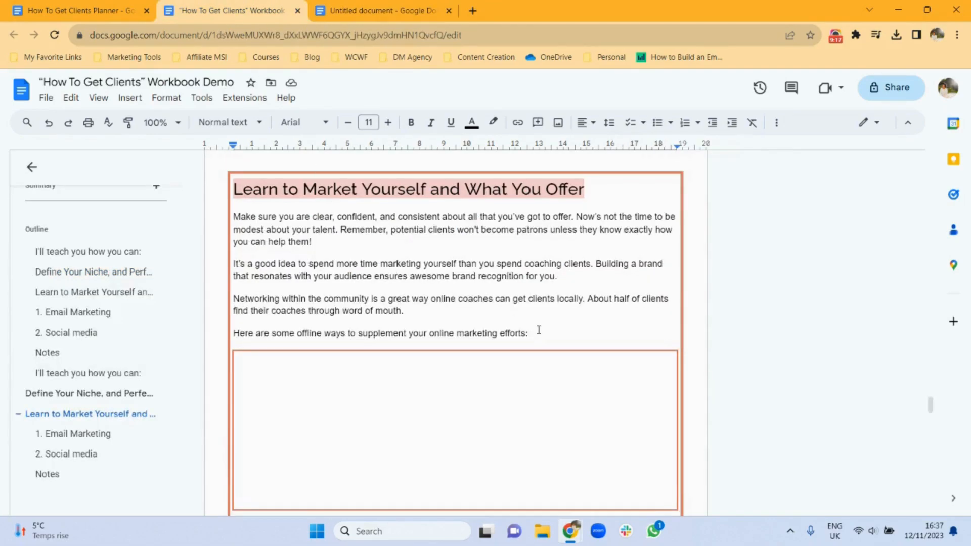
left_click_drag(534, 333, 250, 220)
key("ctrl+c")
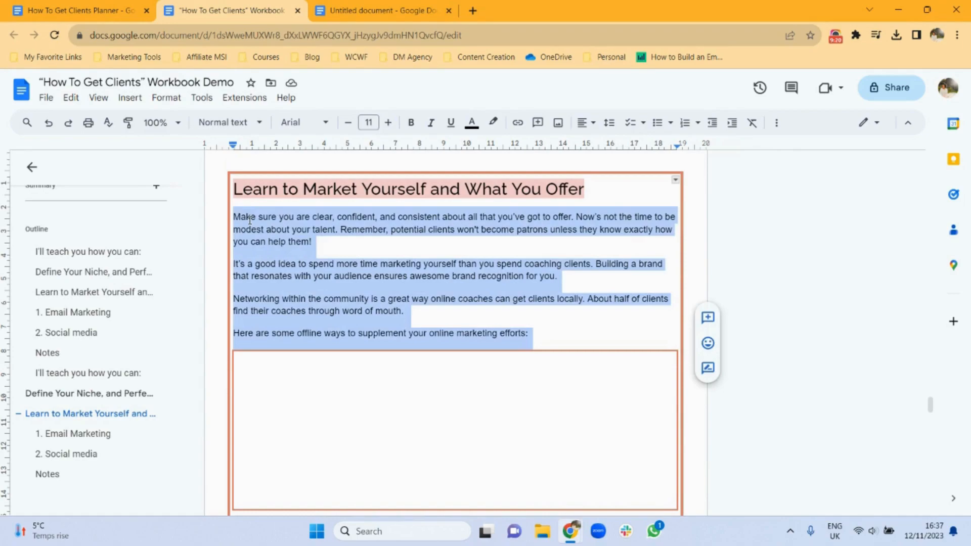
left_click(354, 10)
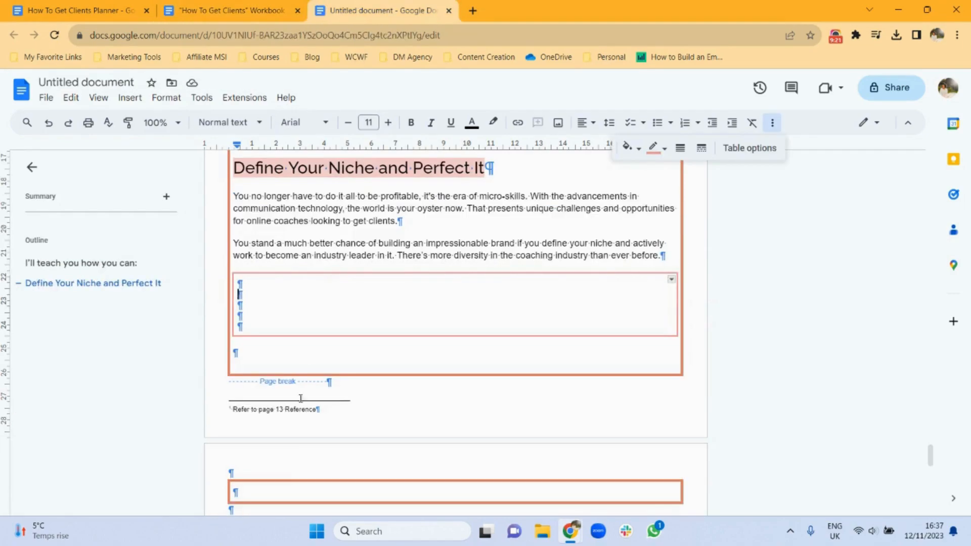
left_click(285, 491)
key("ctrl+v")
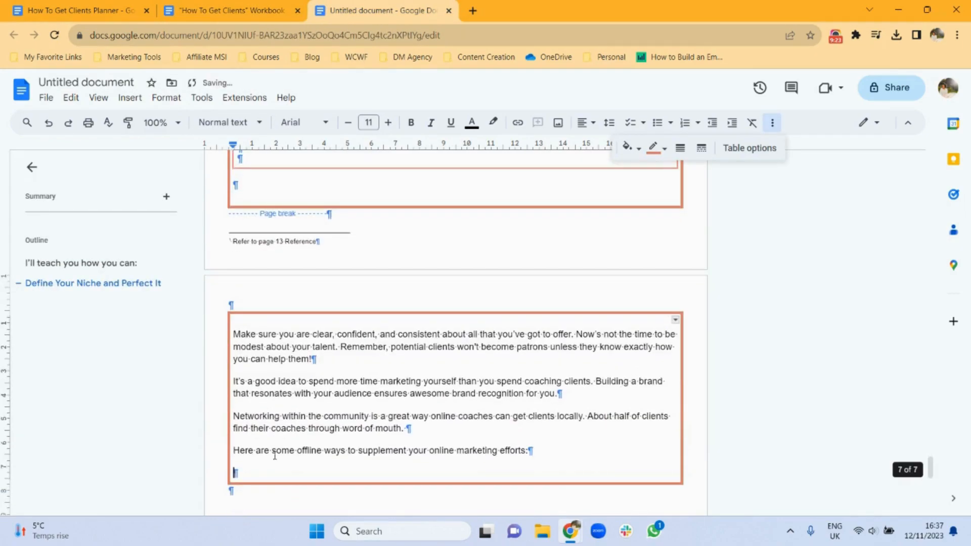
- Add the line "Learn to Market Yourself and What You Offer" above the copied marketing paragraphs
left_click(234, 334)
key("Return")
key("Up")
type("Learn to Mar")
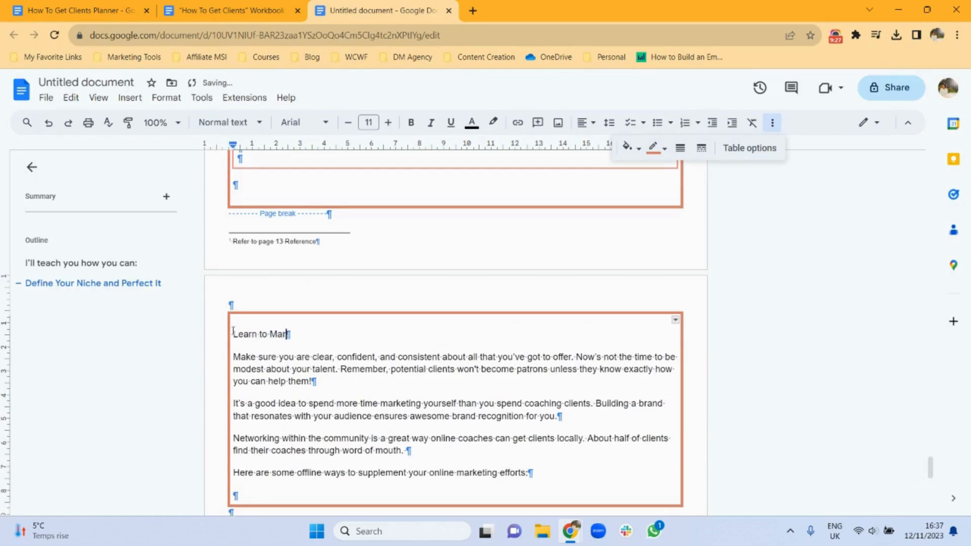
type("ket Yourseld")
type(" and What You o")
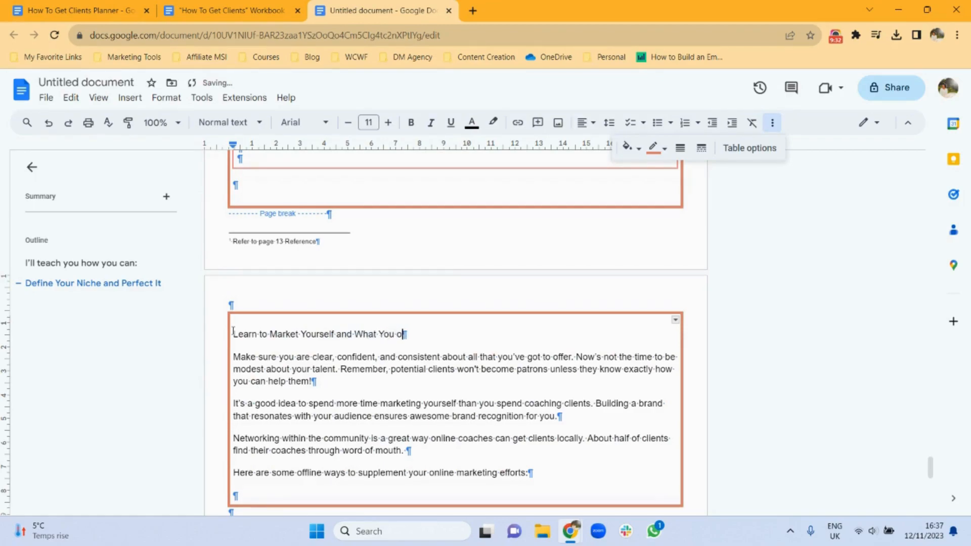
key("BackSpace")
type("Offer")
- Apply the Heading 2 style to the "Learn to Market Yourself and What You Offer" line
triple_click(268, 334)
left_click(228, 122)
mouse_move(268, 310)
mouse_move(258, 336)
left_click(392, 328)
left_click(466, 465)
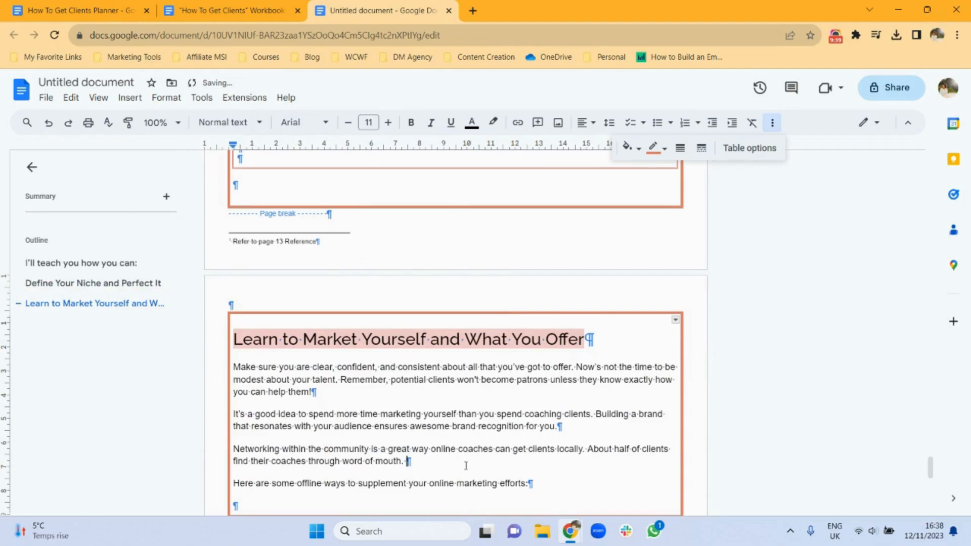
- Check the demo workbook's box and insert a 1 x 1 table on a new line below the "offline ways" sentence in the untitled document
left_click(552, 485)
key("Return")
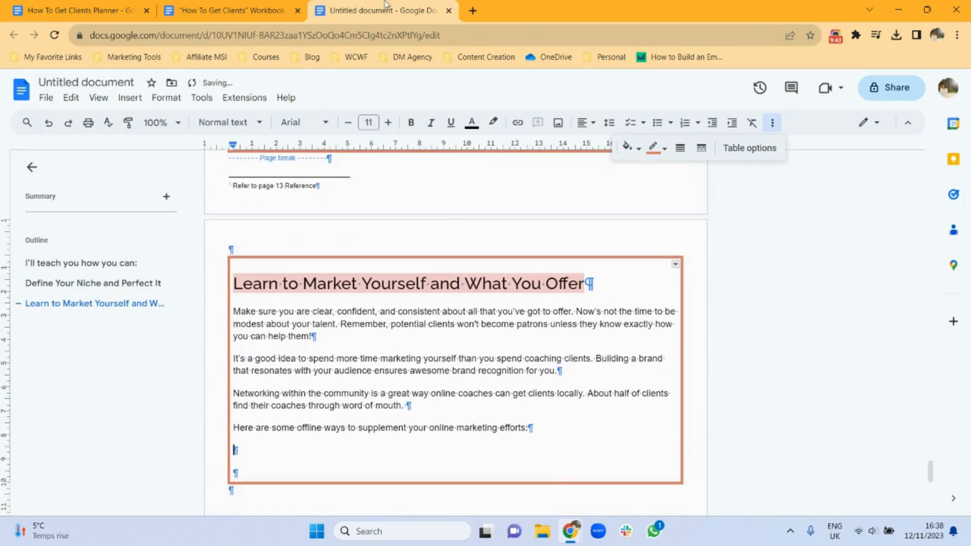
left_click(233, 10)
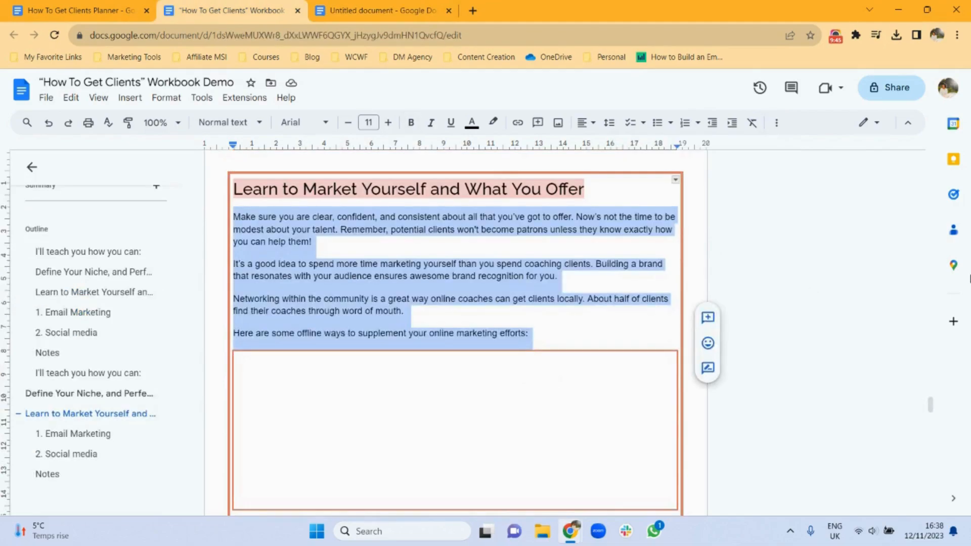
left_click_drag(930, 406, 931, 414)
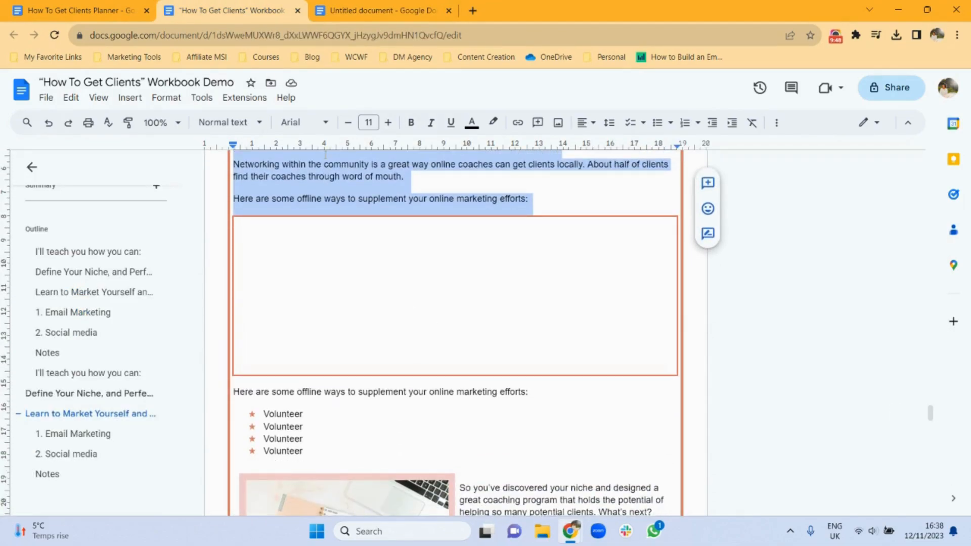
left_click(373, 10)
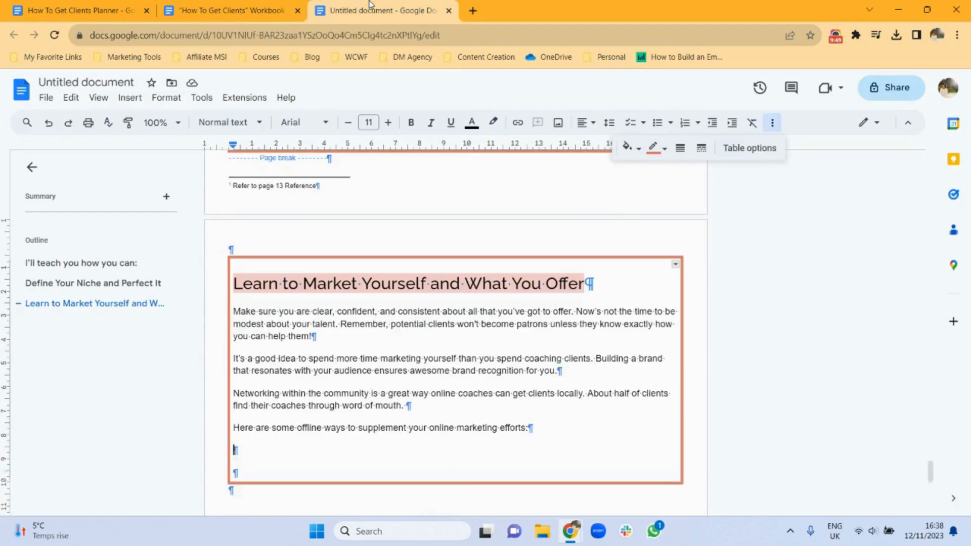
left_click(129, 99)
mouse_move(226, 141)
left_click(317, 174)
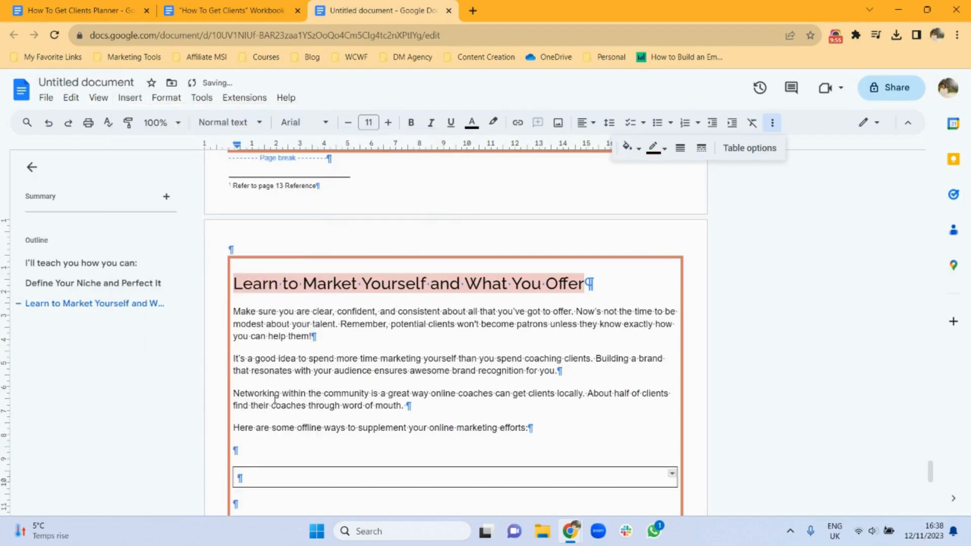
- Remove the blank line above the inner one-cell table on the "Learn to Market Yourself" page and place the cursor for formatting the table
left_click(275, 451)
key("BackSpace")
left_click(274, 451)
- Format the inner table's border in the salmon colour of the outer frame with a width of 1.5pt
left_click(663, 150)
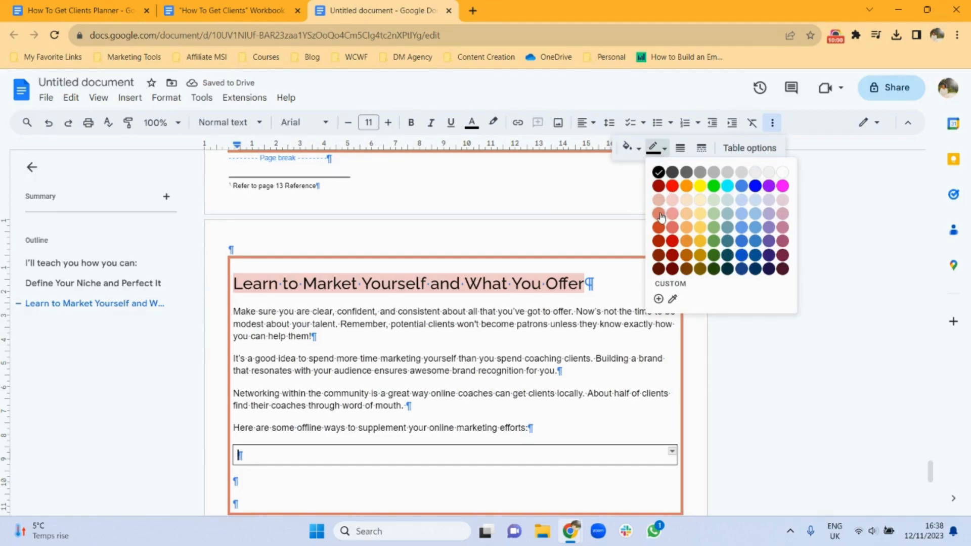
left_click(681, 147)
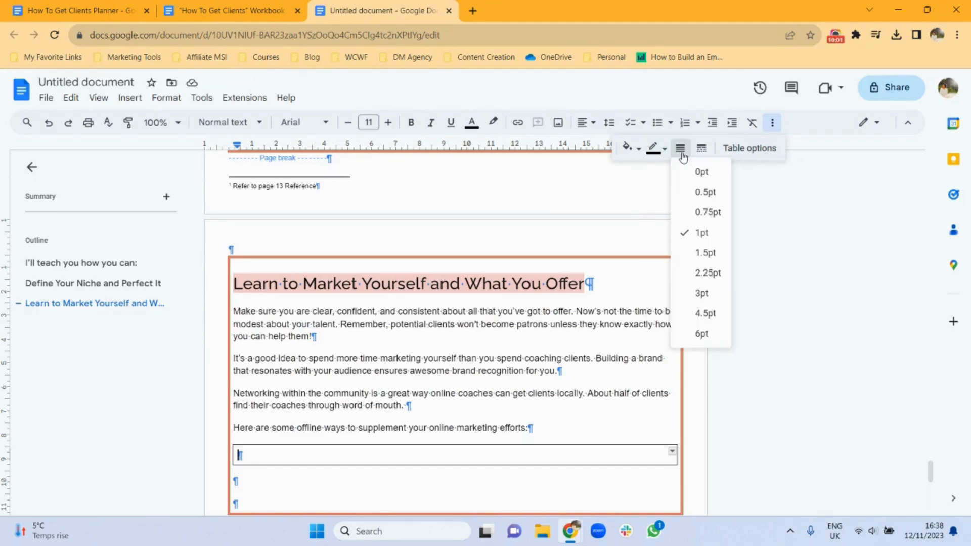
left_click(703, 273)
left_click(658, 147)
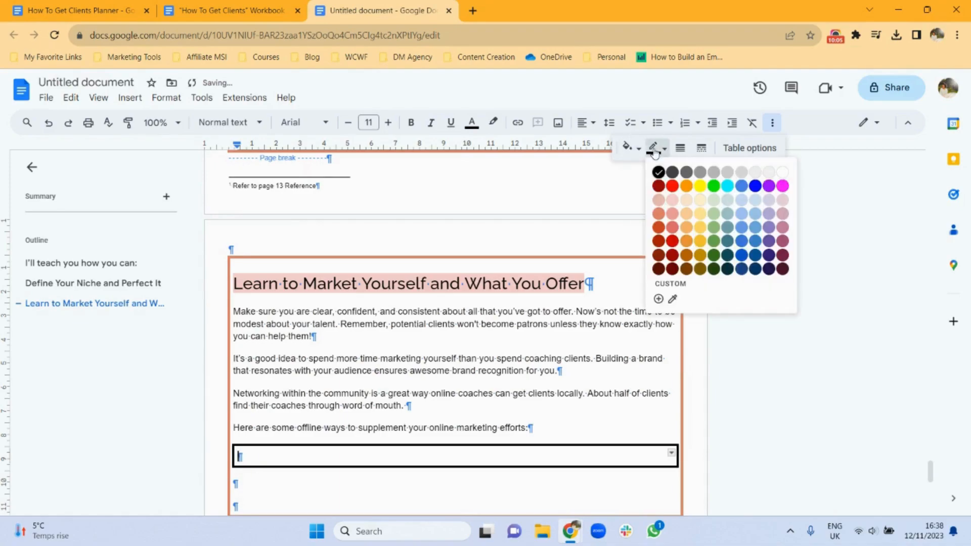
left_click(659, 201)
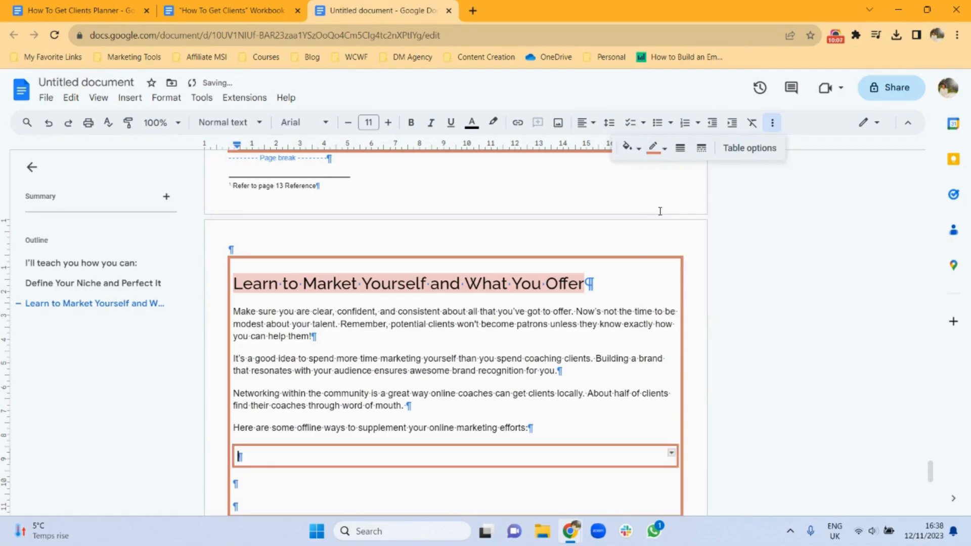
left_click(681, 148)
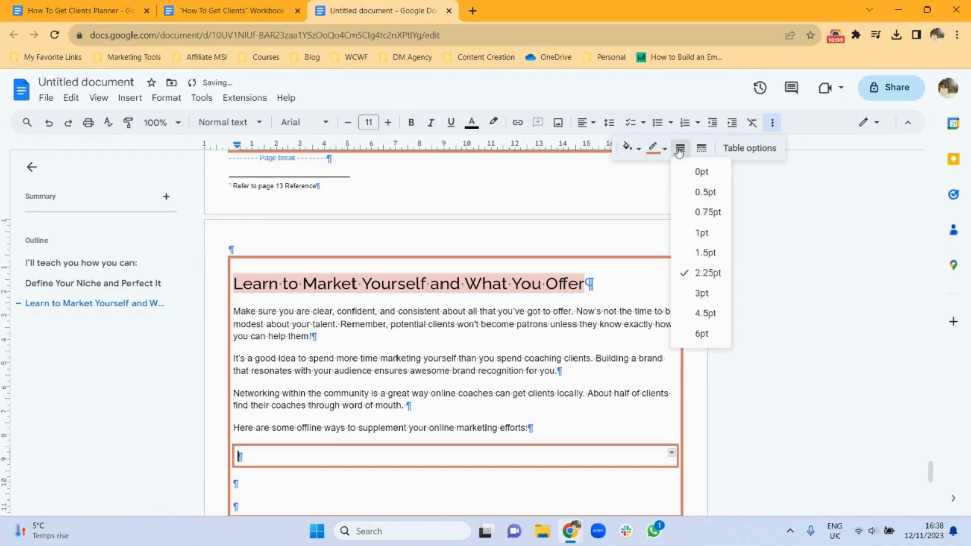
left_click(700, 253)
- Enlarge the inner table into a tall writing box by adding 13 blank lines inside its cell
key("Return")
key("Return")
key("Return")
key("Return")
key("Return")
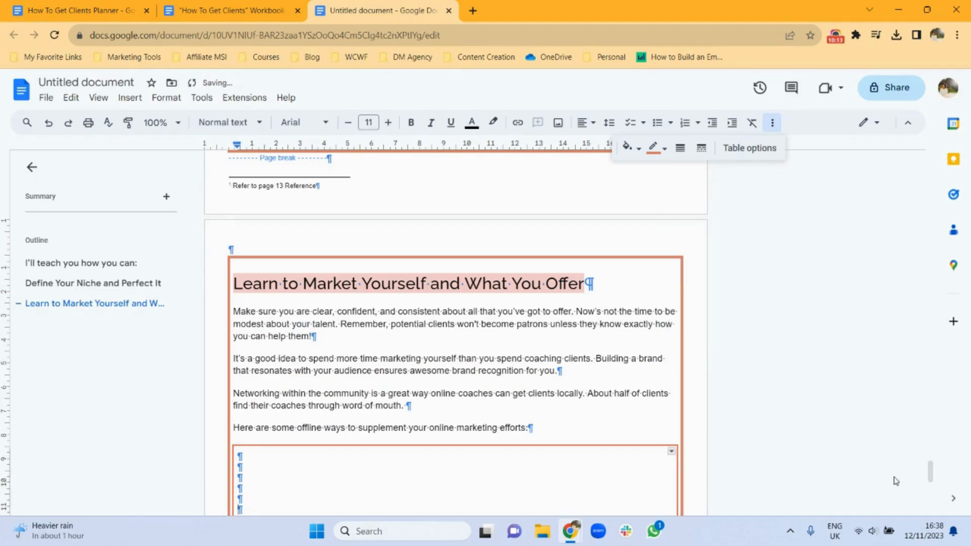
left_click_drag(931, 472, 933, 499)
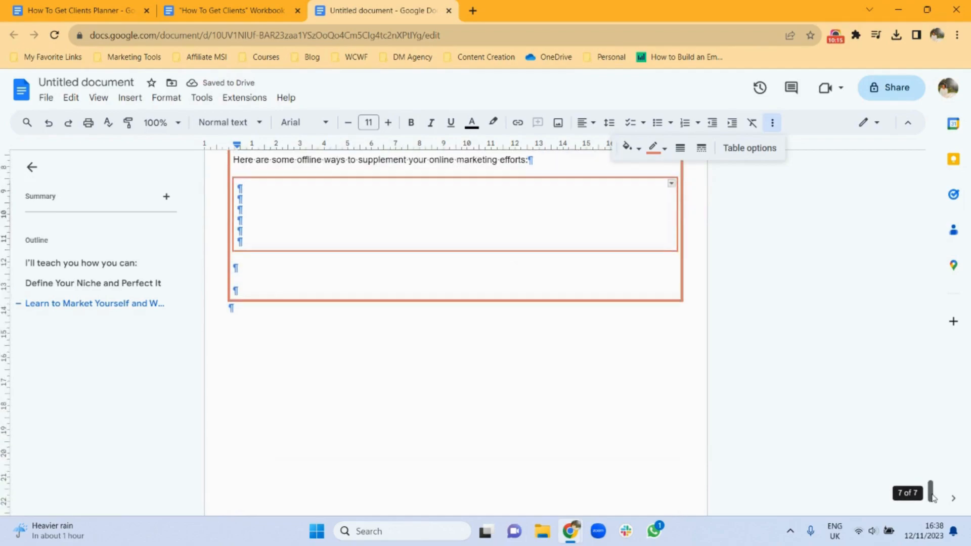
key("Return")
key("Return")
key("Return")
key("Return")
key("Return")
key("Return")
key("Return")
key("Return")
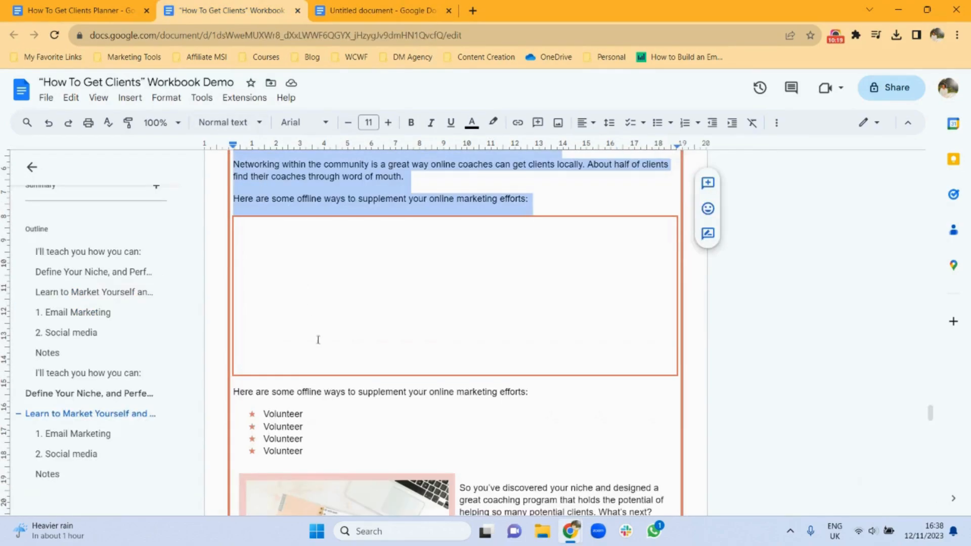
- Copy the sentence "Here are some offline ways to supplement your online marketing efforts:" from the workbook demo and paste it below the inner box
left_click_drag(539, 393, 232, 399)
key("ctrl+c")
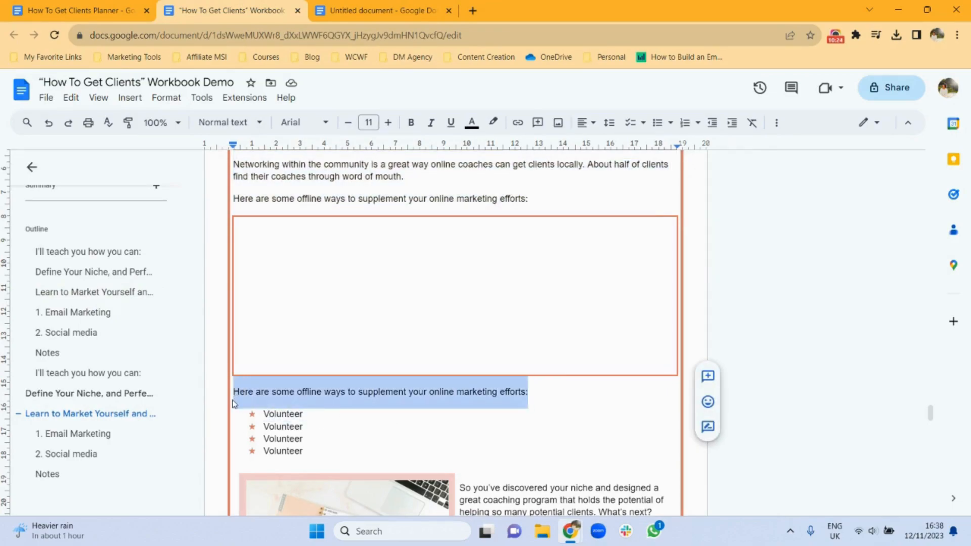
key("ctrl+Tab")
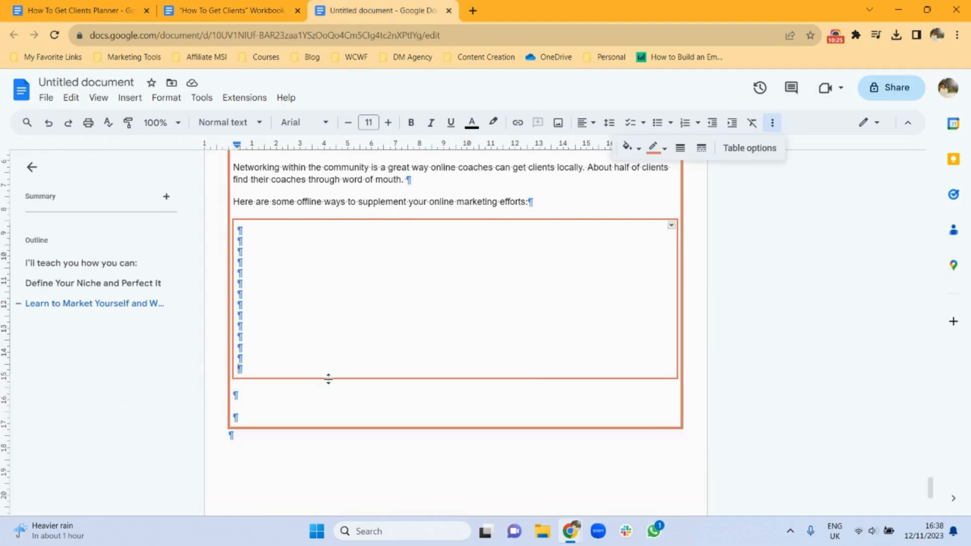
left_click(285, 388)
key("ctrl+v")
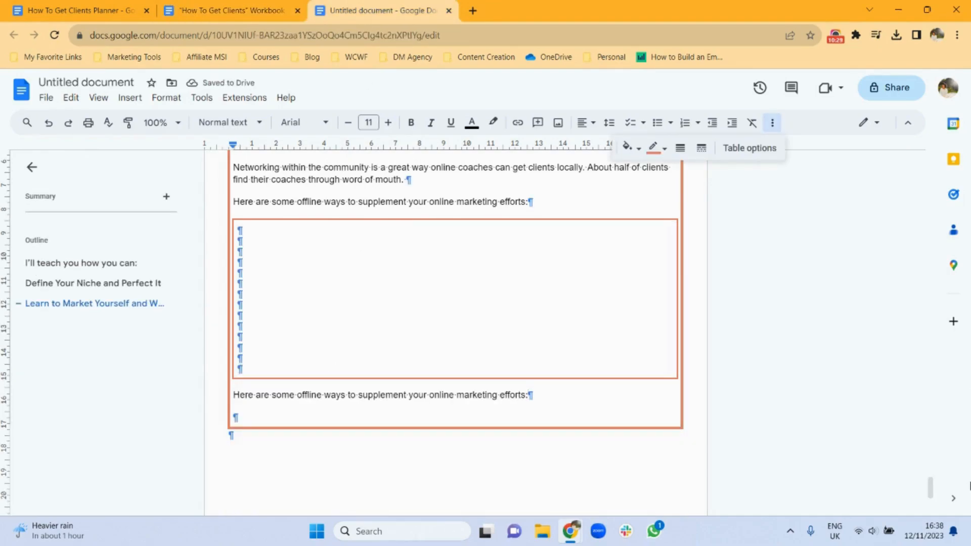
- Check the list in the workbook demo, and add "Volunteer" on a new line below the pasted sentence in the untitled document
scroll(932, 494, "down", 3)
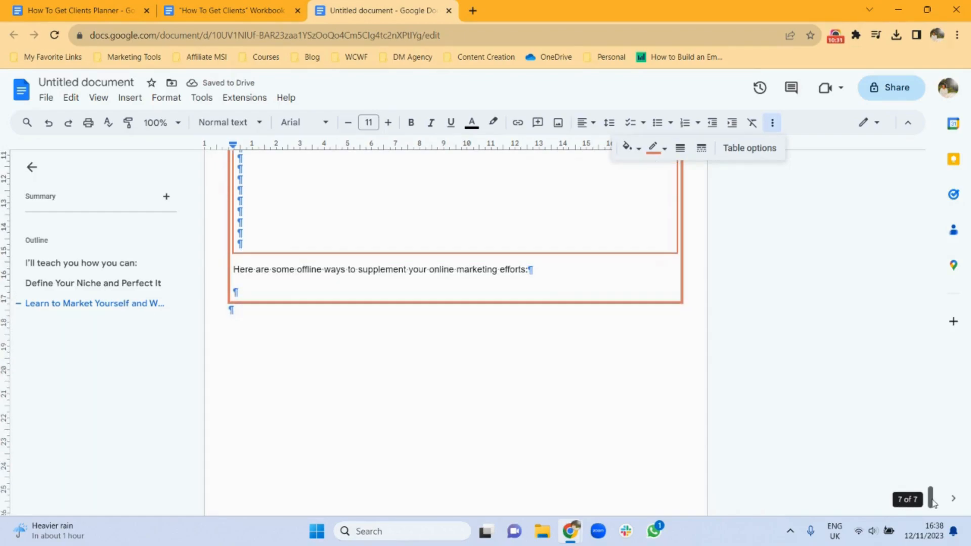
left_click(242, 6)
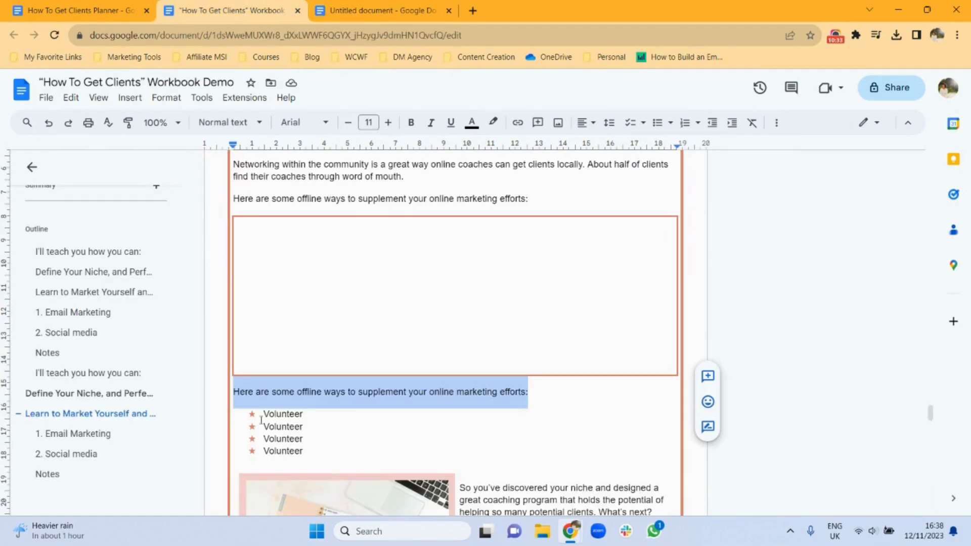
left_click_drag(303, 452, 244, 413)
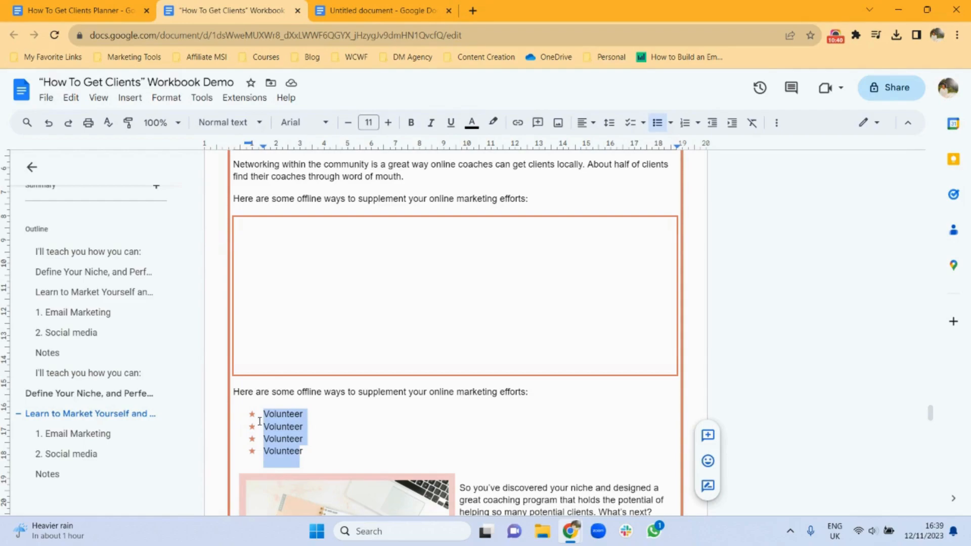
left_click(364, 10)
key("Return")
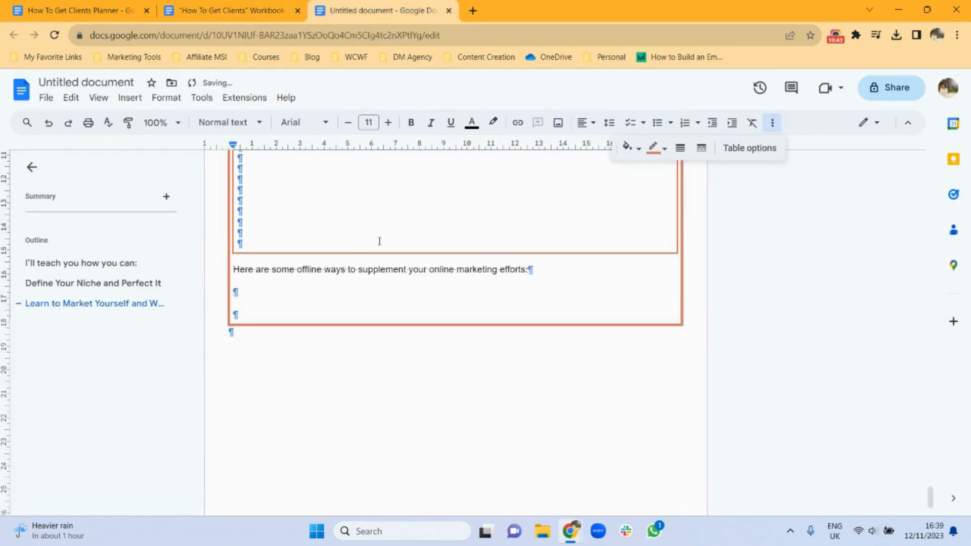
type("Volunteer")
- Format the "Volunteer" line as a star-bulleted list item and compare it with the list in the workbook demo
double_click(248, 293)
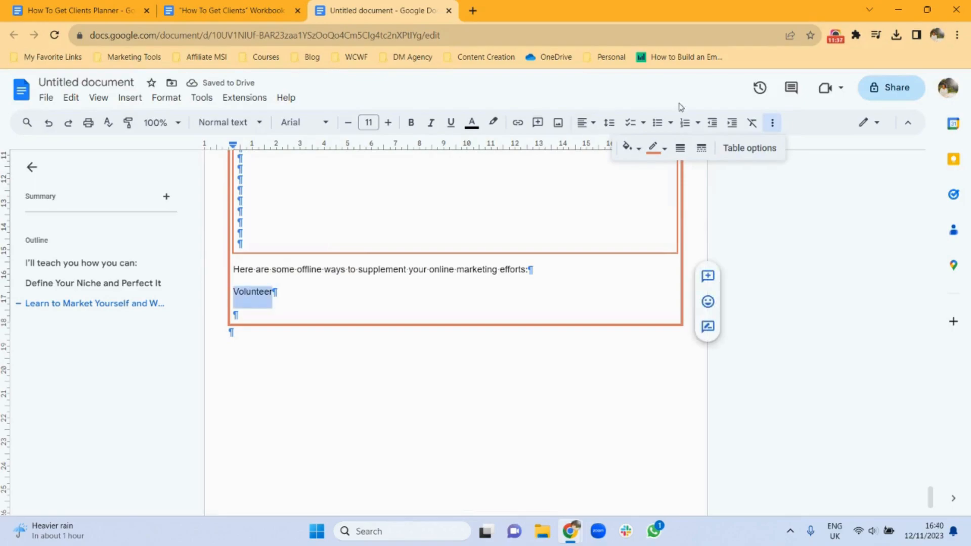
left_click(670, 123)
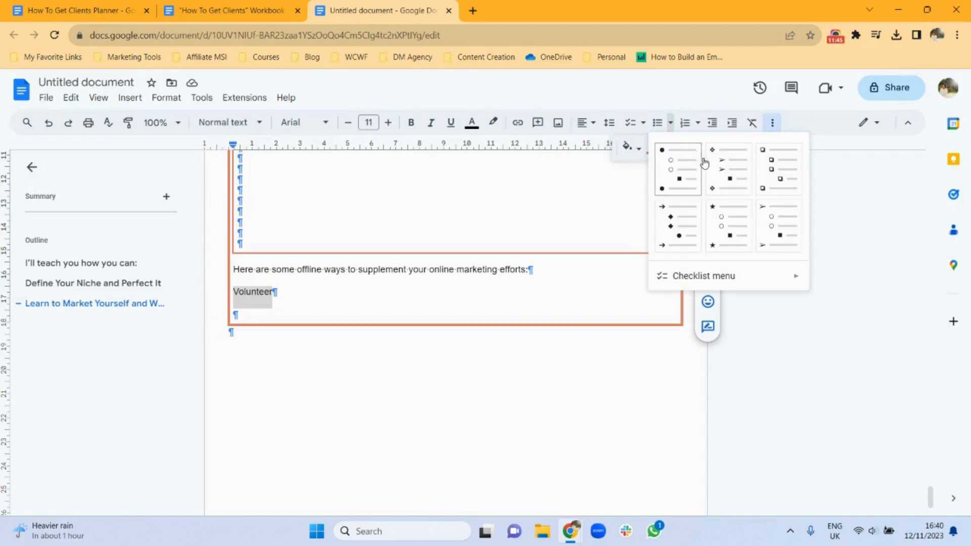
left_click(732, 224)
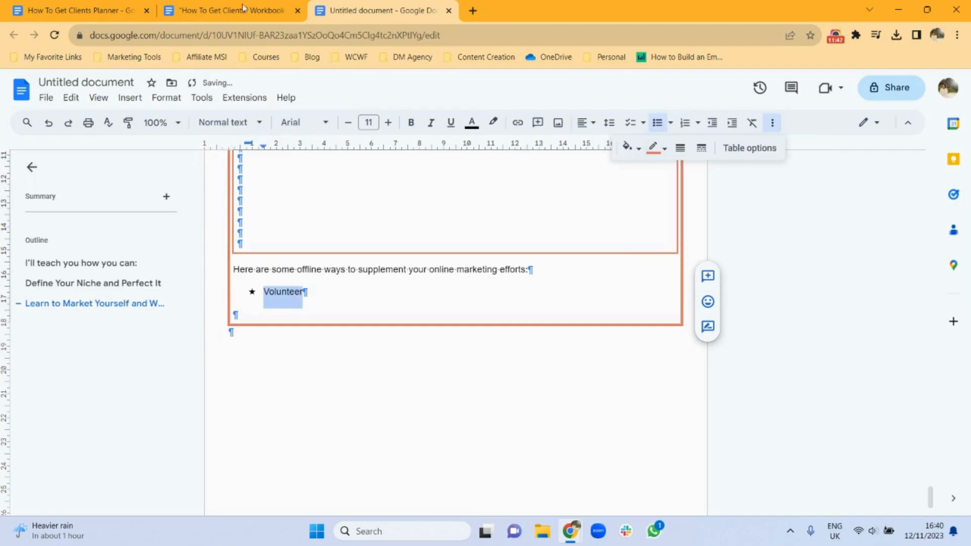
left_click(196, 5)
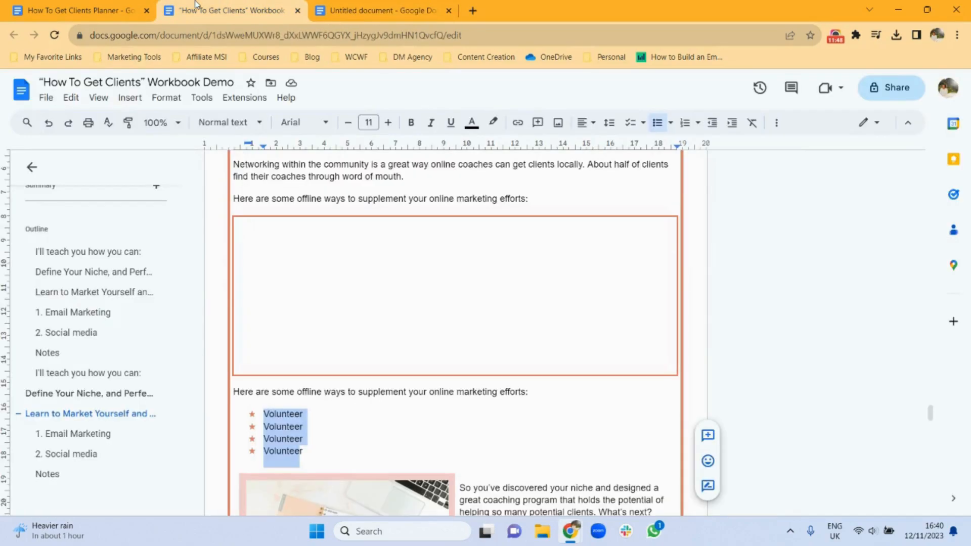
left_click(367, 9)
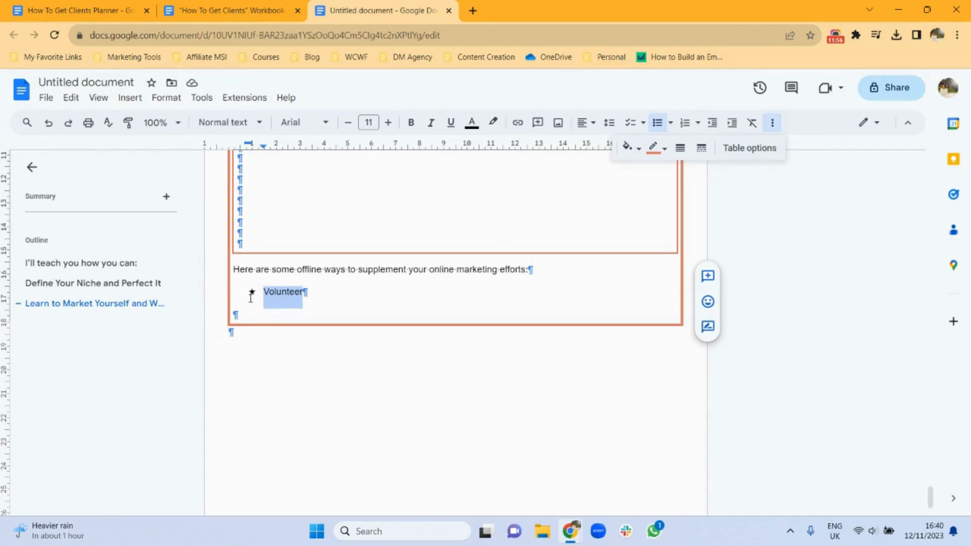
left_click(163, 100)
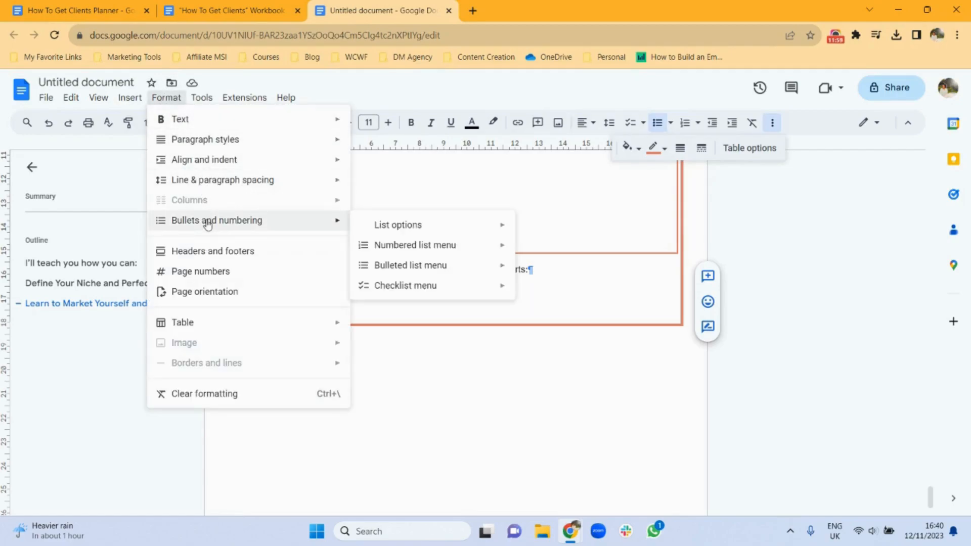
mouse_move(337, 223)
mouse_move(381, 225)
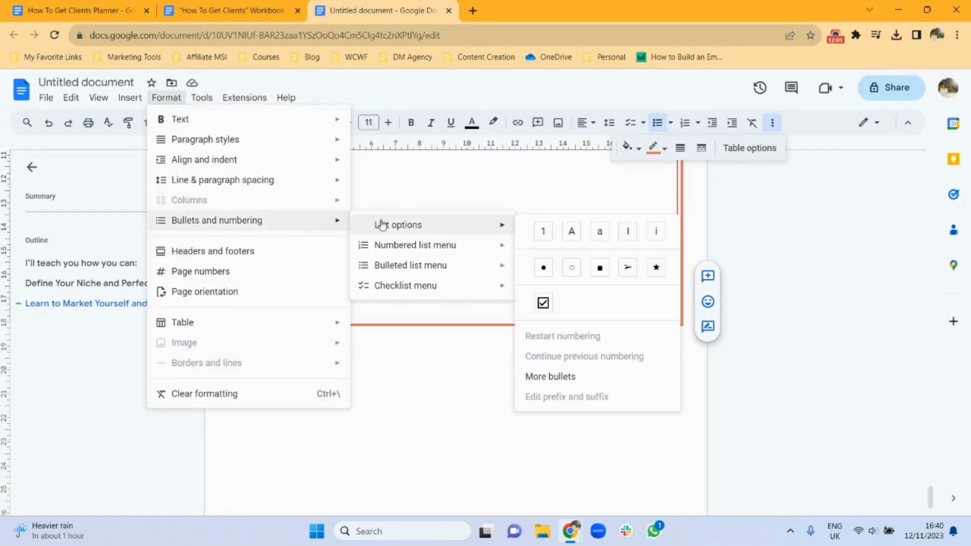
left_click(557, 385)
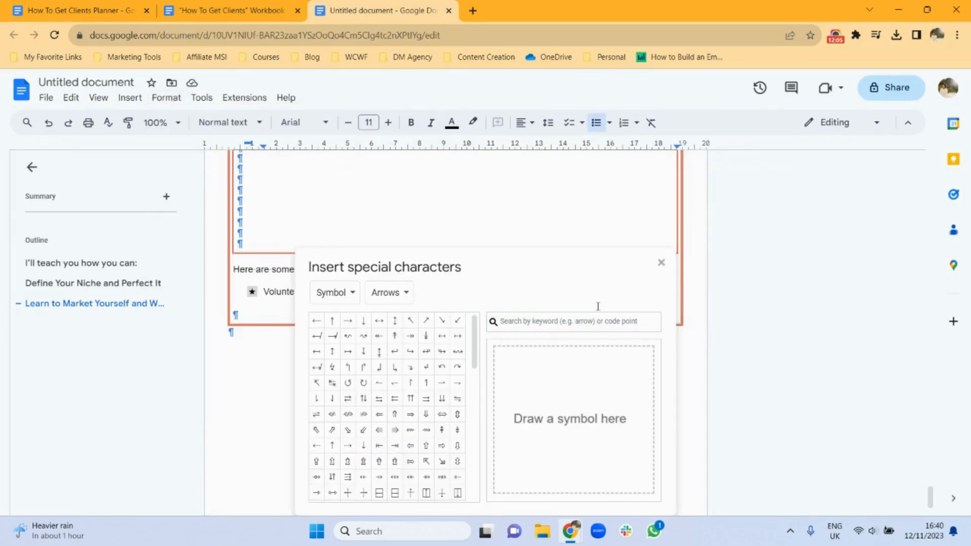
left_click(661, 262)
- Try colouring the word "Volunteer" salmon, and set its text colour back to black
left_click(267, 292)
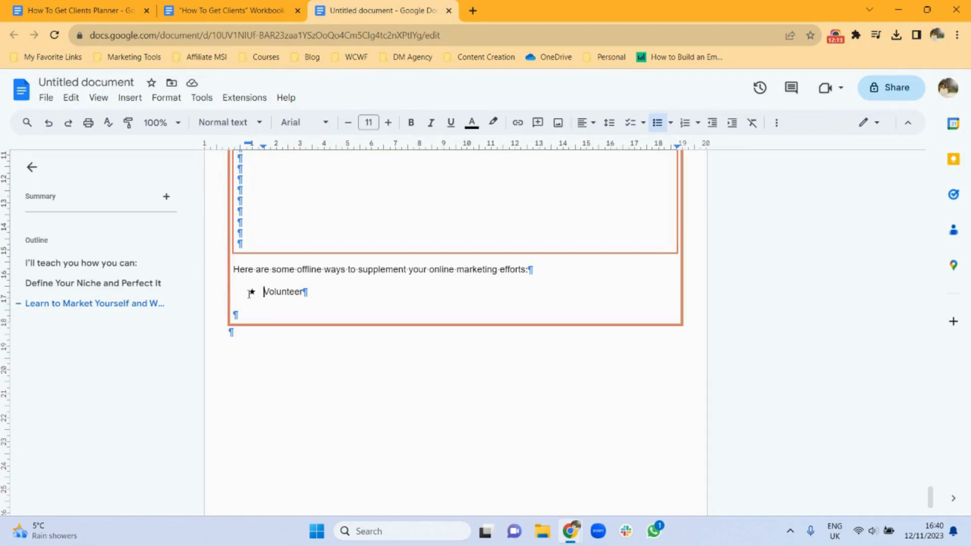
double_click(273, 291)
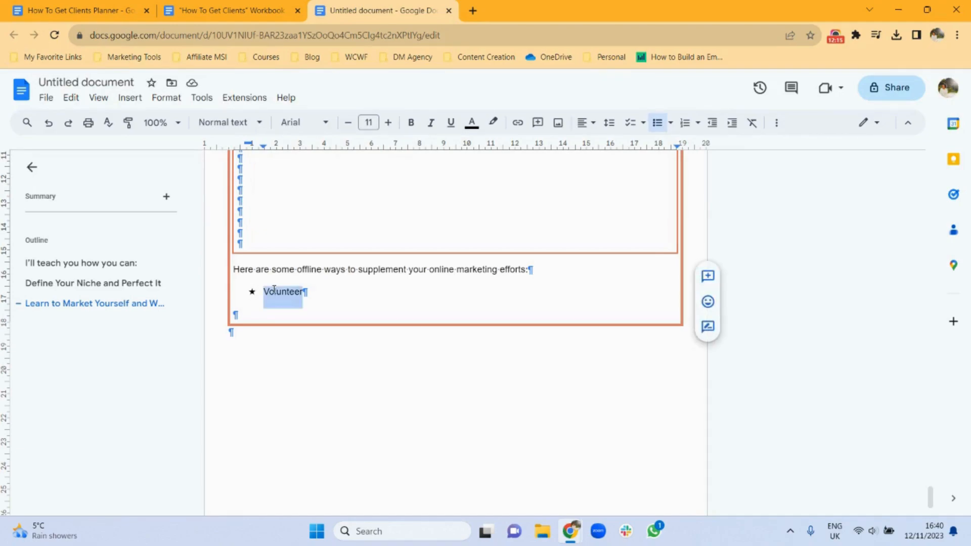
left_click(471, 124)
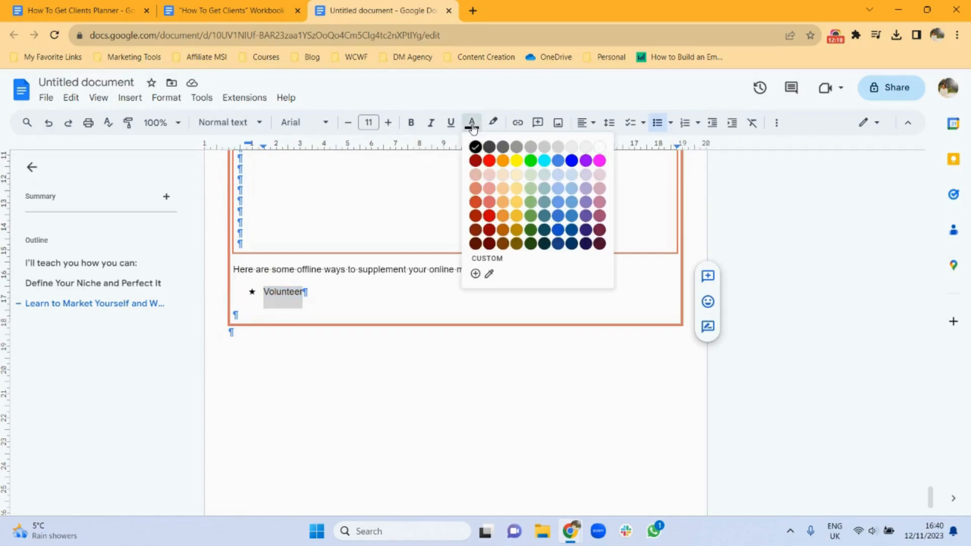
left_click(474, 194)
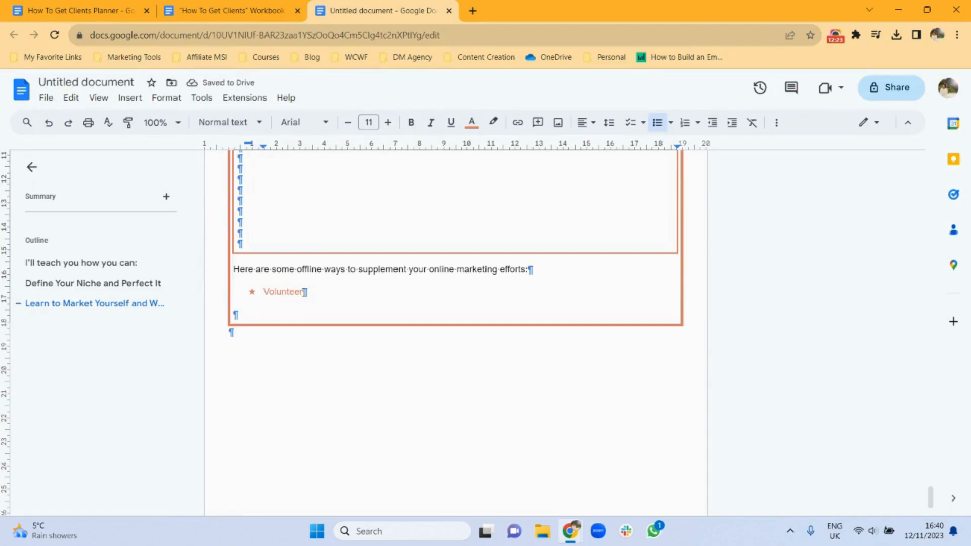
left_click_drag(305, 292, 264, 293)
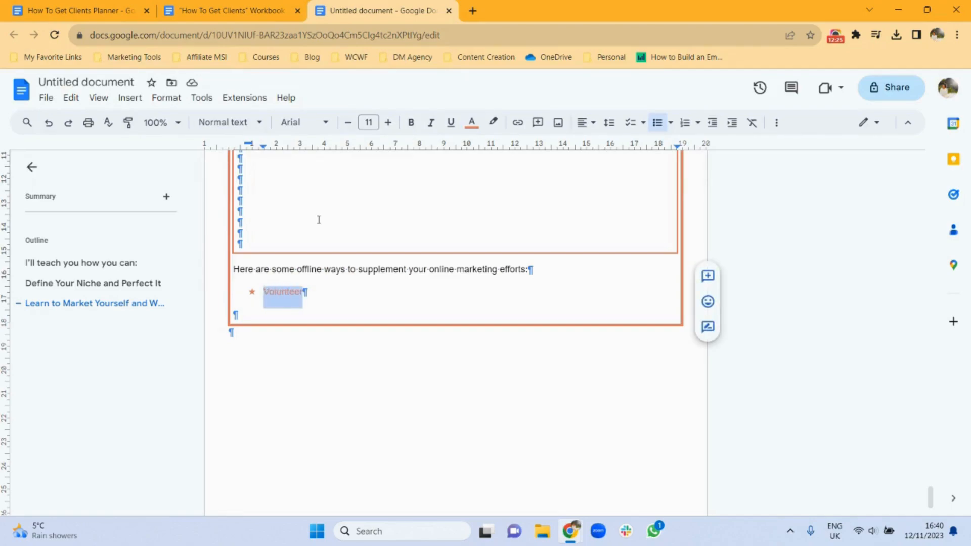
left_click(471, 123)
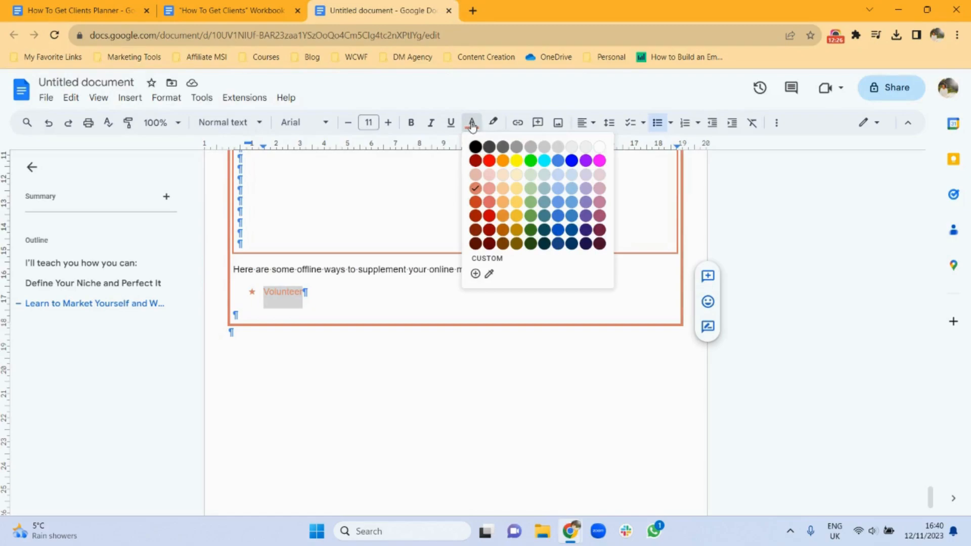
left_click(476, 149)
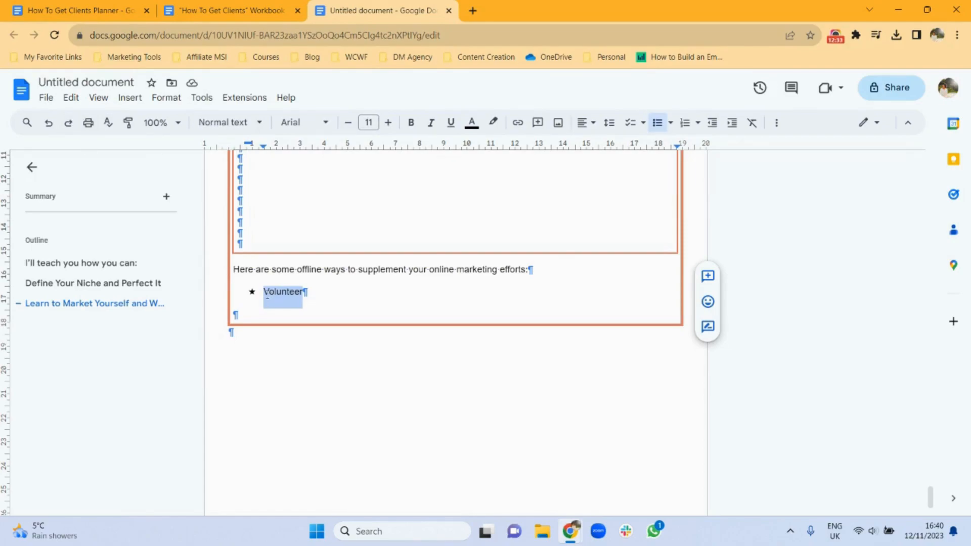
- Insert an empty bullet above "Volunteer" and set the empty bullet's colour to salmon
left_click(263, 292)
key("Return")
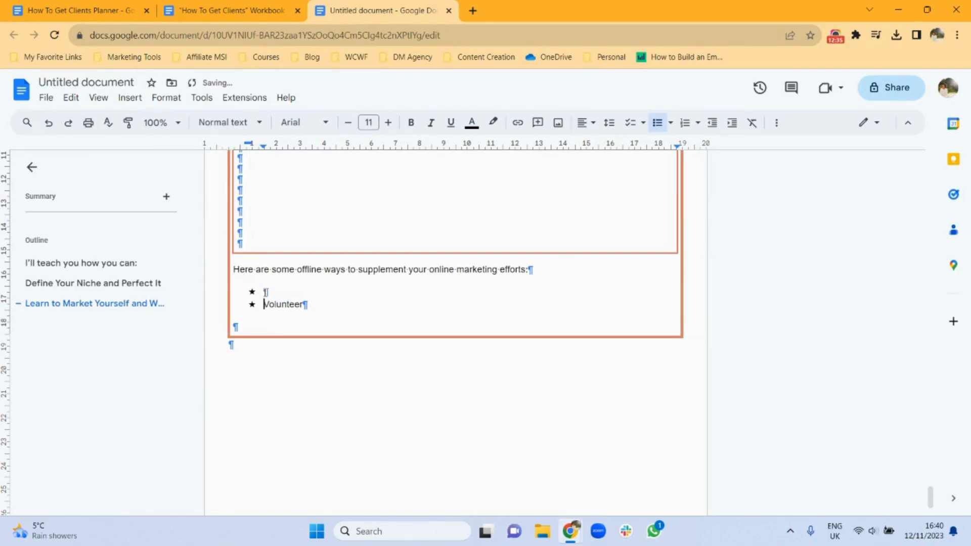
left_click(265, 291)
left_click(472, 123)
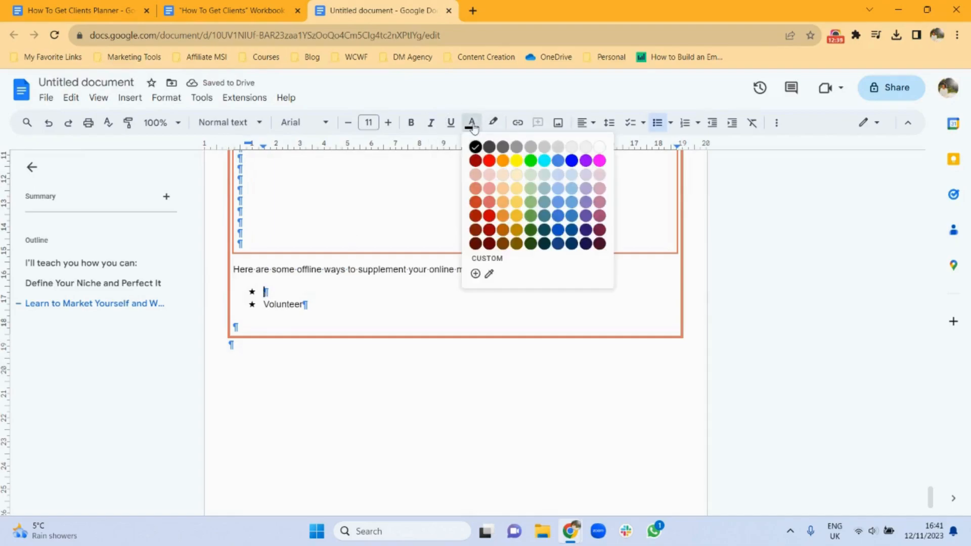
left_click(475, 190)
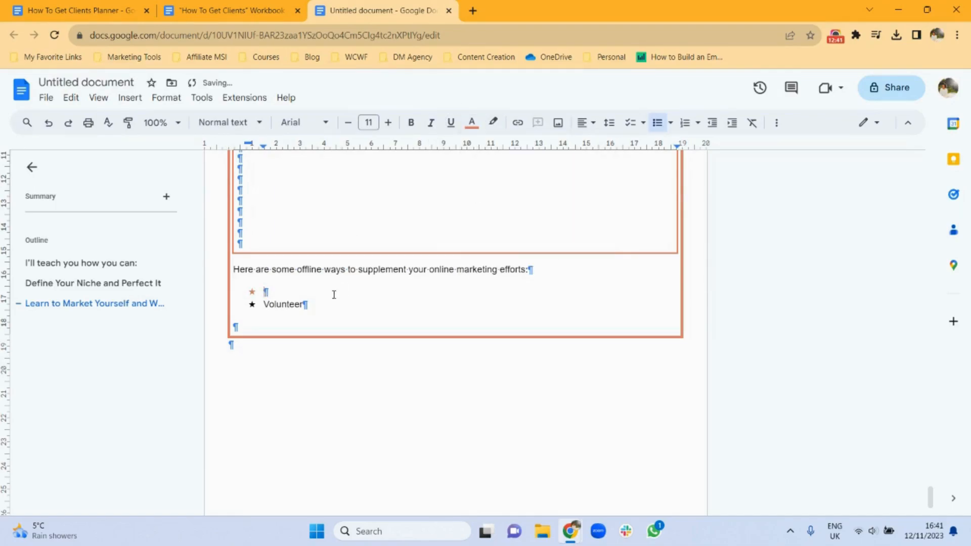
- Merge the black "Volunteer" text up into the empty salmon star bullet
left_click(261, 304)
key("BackSpace")
key("BackSpace")
key("BackSpace")
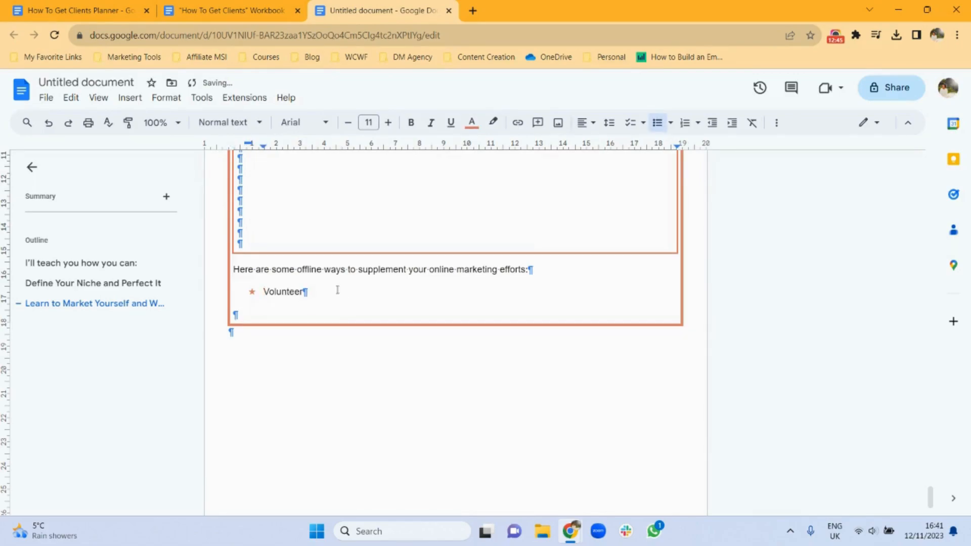
- Add a second black "Volunteer" item below the first one in the list and give it a salmon star bullet
left_click(332, 292)
key("Return")
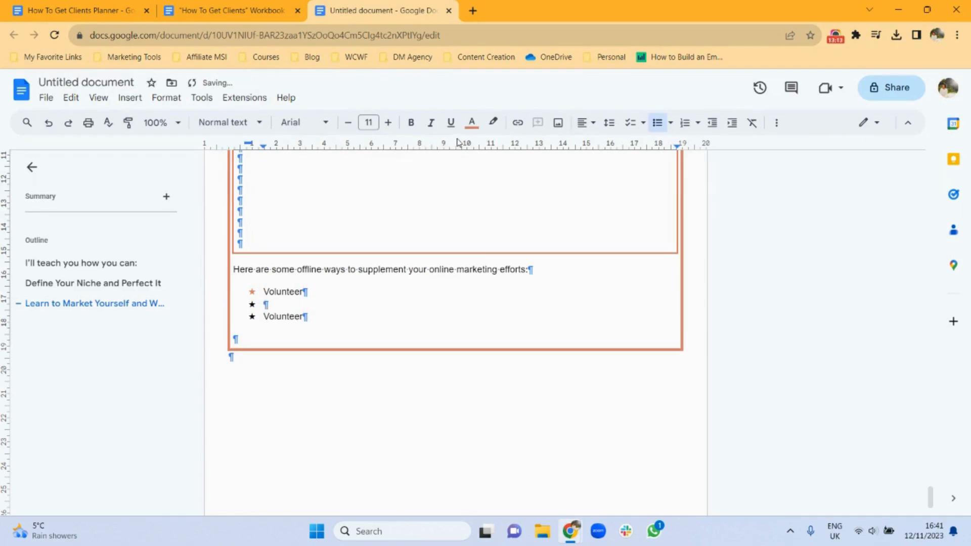
left_click(471, 123)
left_click(476, 189)
left_click(265, 319)
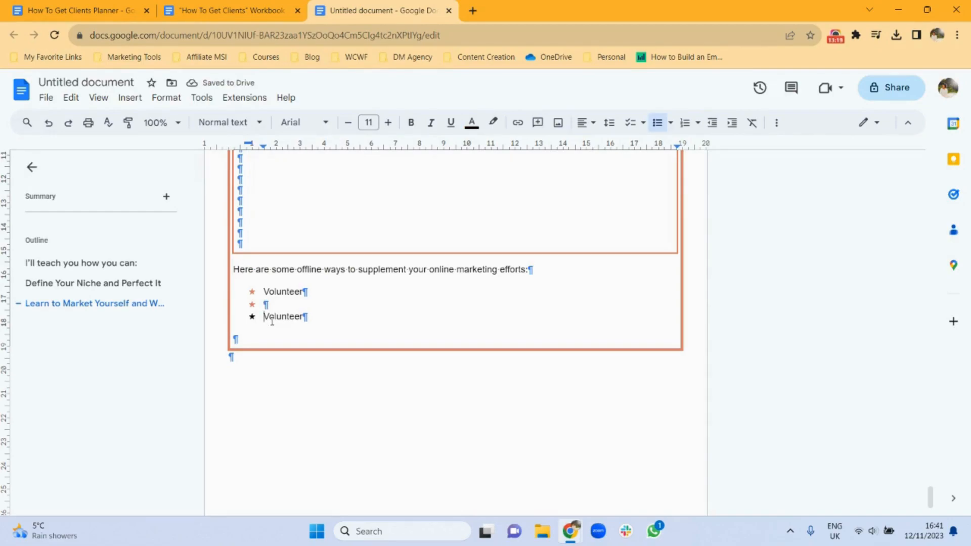
key("BackSpace")
key("BackSpace")
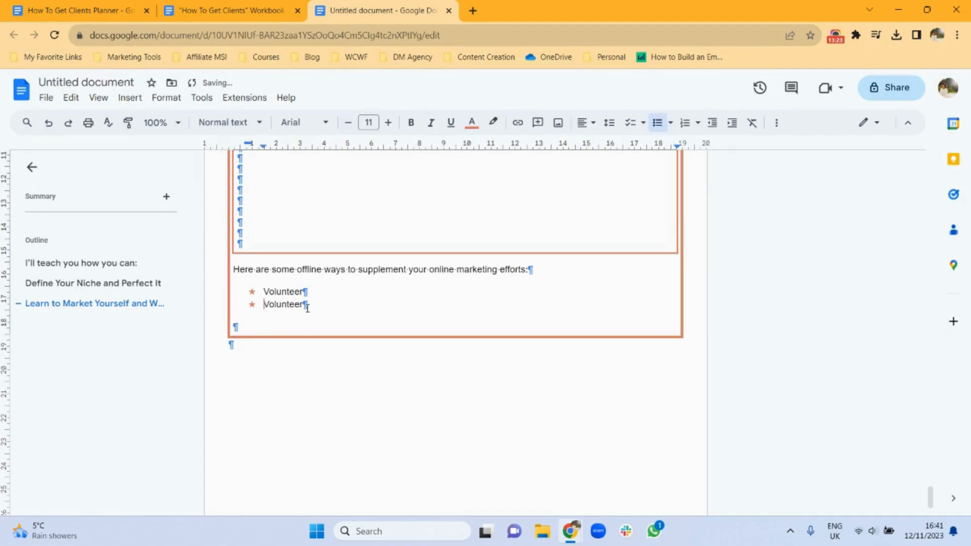
- Add a third "Volunteer" item at the end of the star-bulleted list
key("Return")
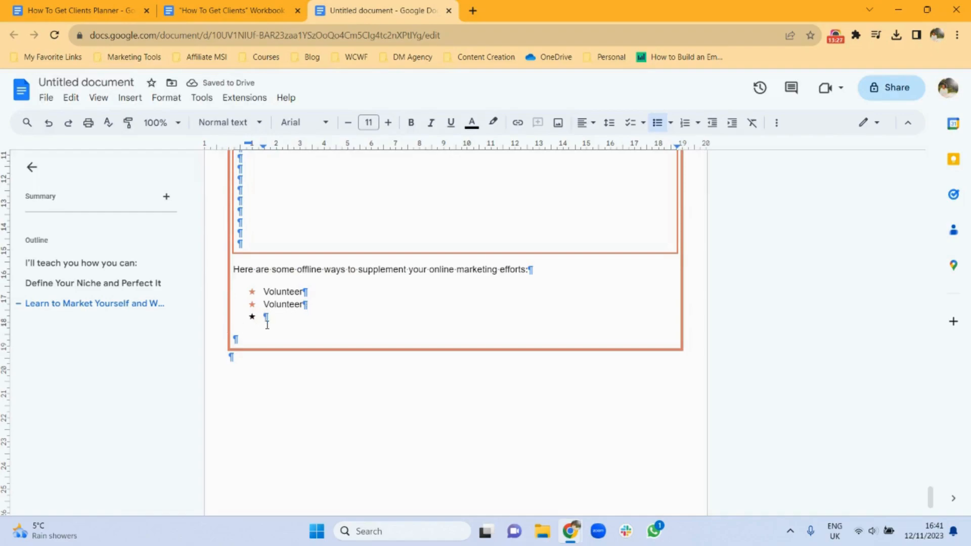
key("Return")
key("BackSpace")
key("Return")
type("Volunteer")
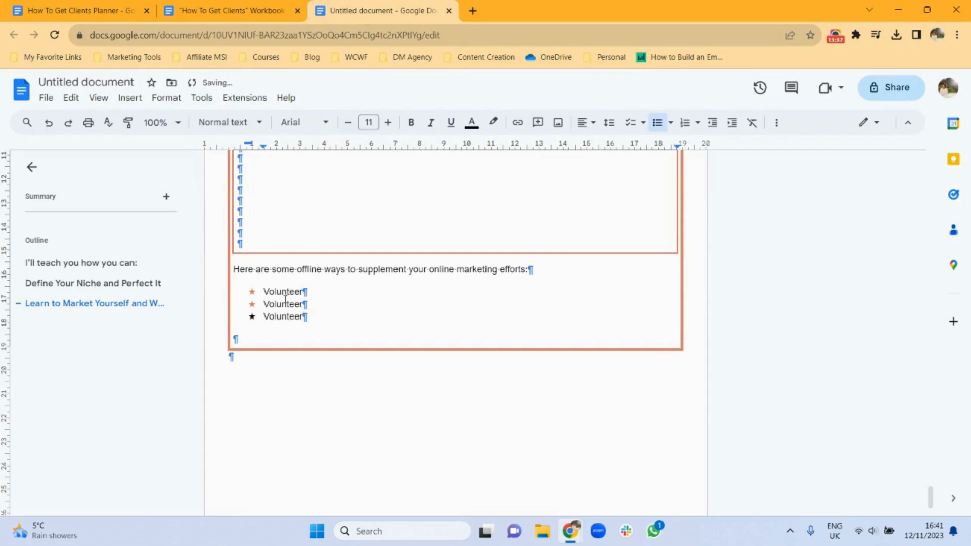
- Insert an empty salmon star bullet above the third "Volunteer" item and merge that item's black text into it
left_click(264, 318)
key("Return")
key("Up")
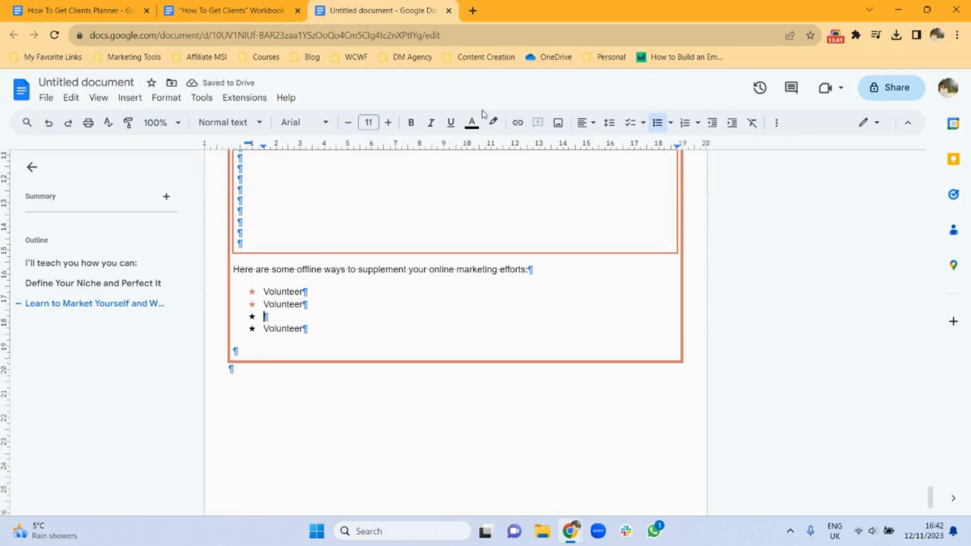
left_click(472, 122)
left_click(475, 190)
left_click(264, 329)
key("BackSpace")
key("BackSpace")
key("BackSpace")
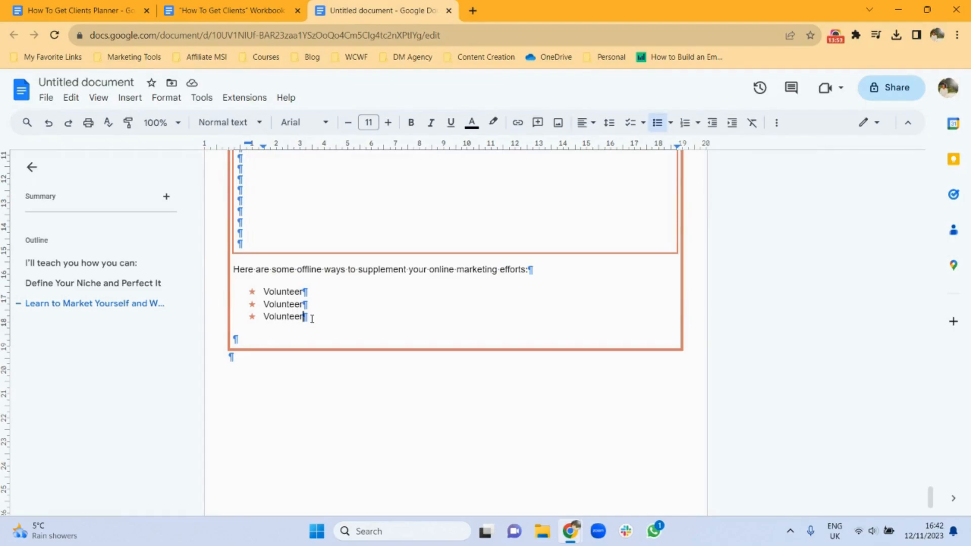
- Check what follows the list in the workbook demo, and end the star list with a blank line in the untitled document
left_click(312, 318)
left_click(232, 18)
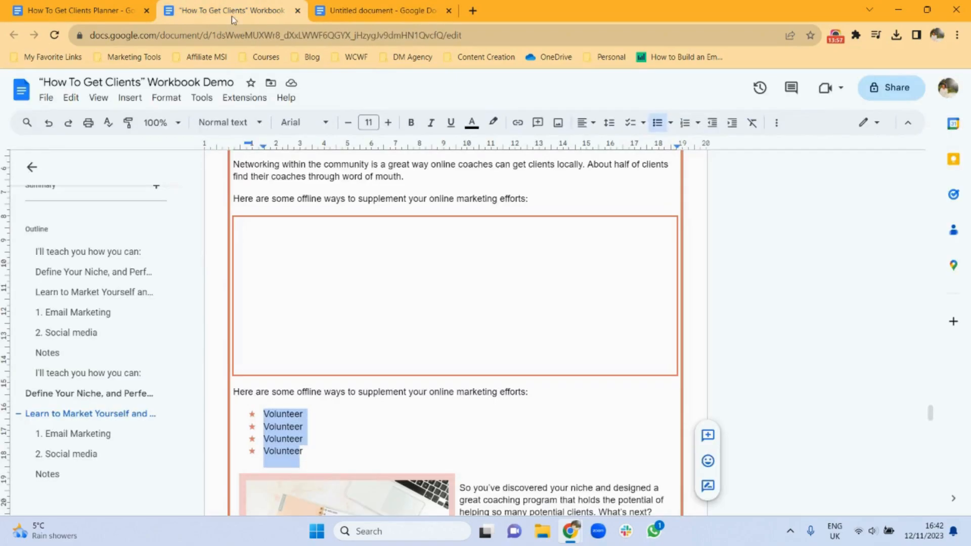
left_click_drag(931, 414, 932, 426)
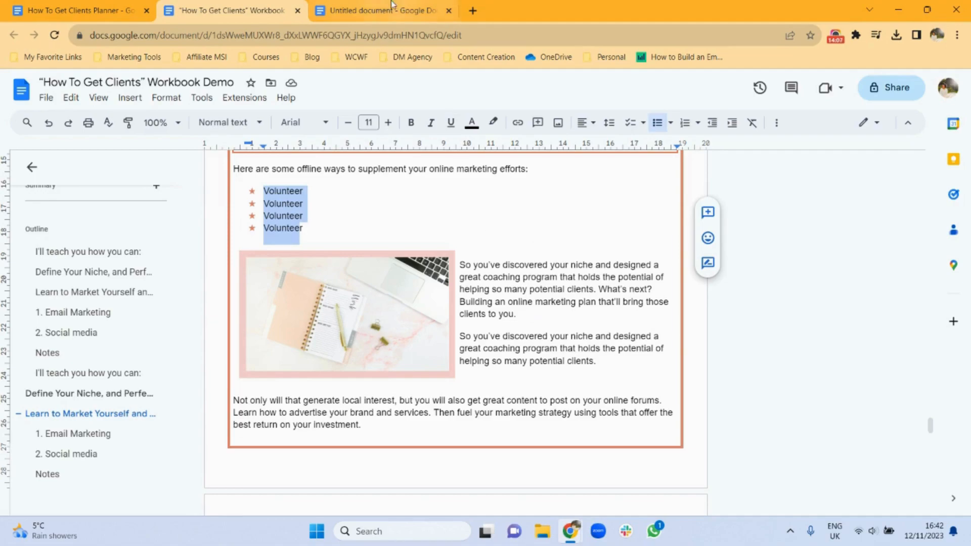
left_click(379, 10)
key("Return")
key("Return")
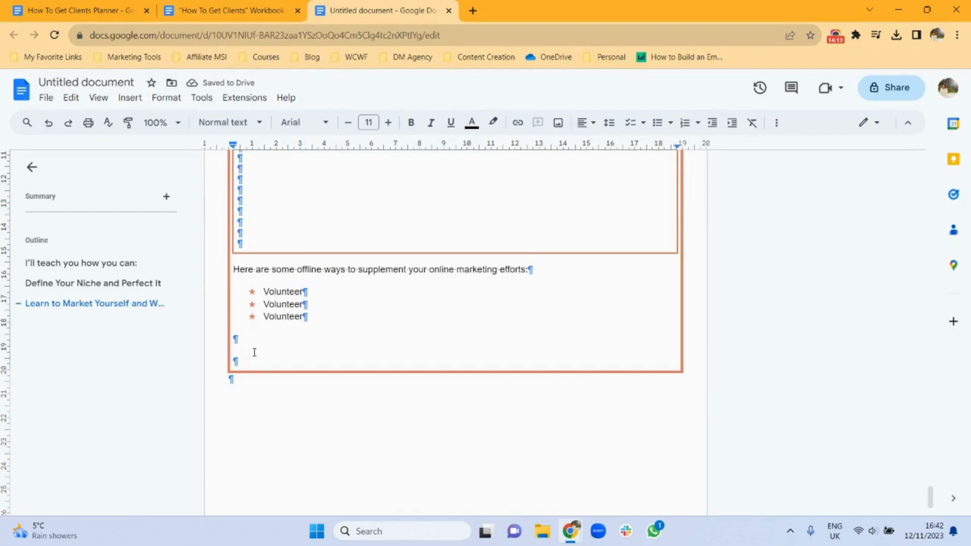
- Insert a table with one row and two columns below the star list and delete the blank line above it
left_click(130, 98)
mouse_move(296, 144)
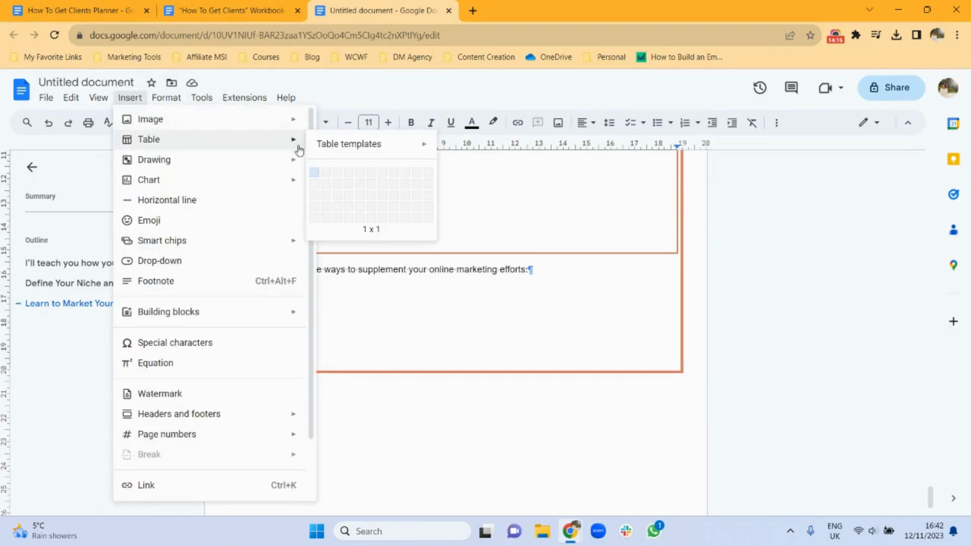
left_click(325, 177)
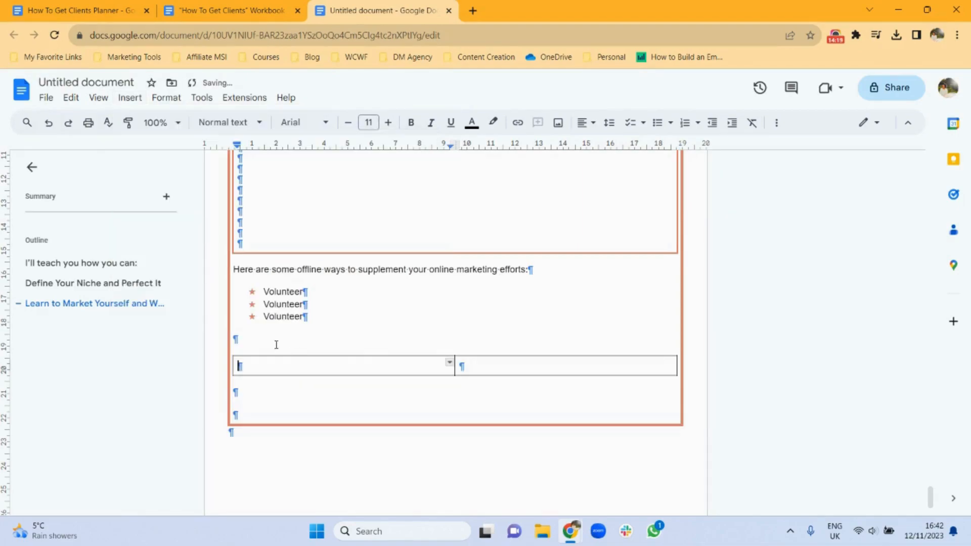
key("BackSpace")
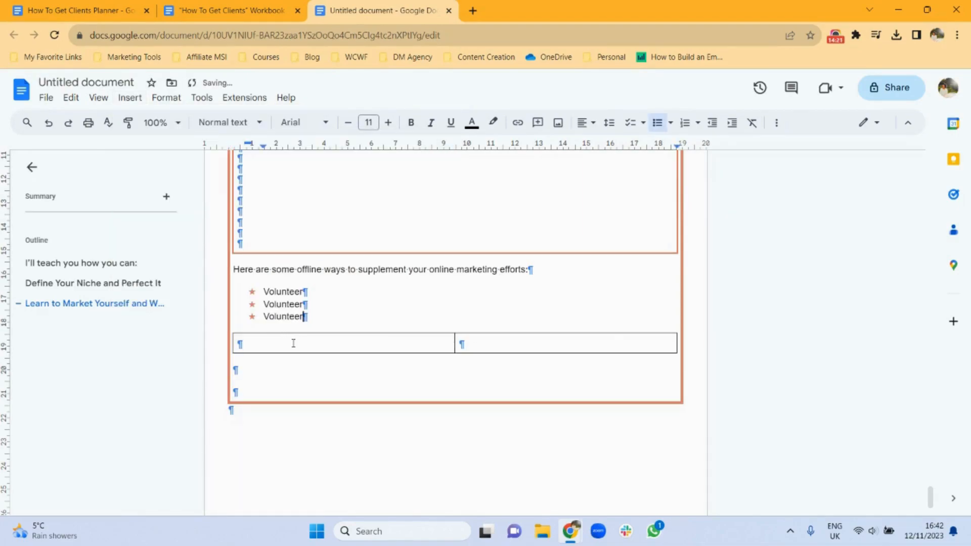
- Remove the visible borders from both cells of the new two-column table
left_click(293, 343)
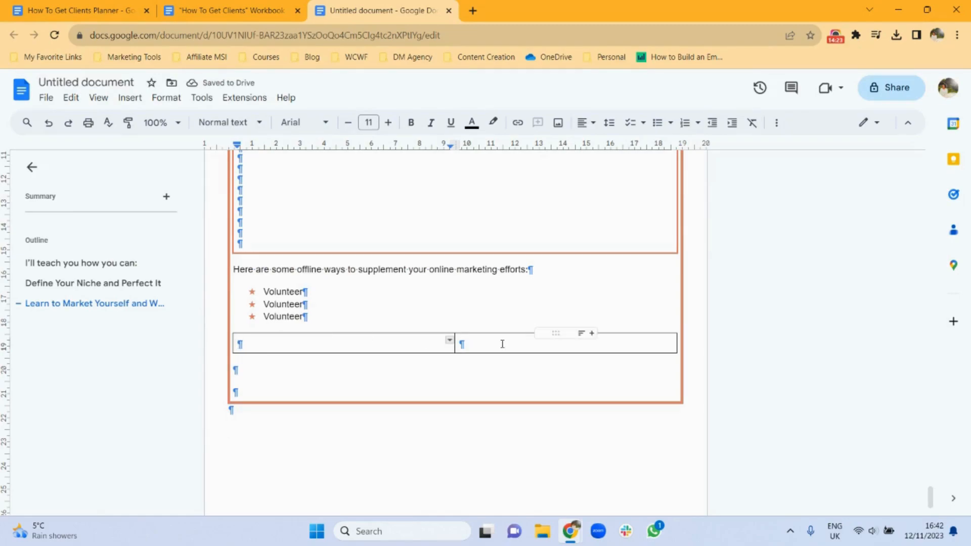
left_click_drag(305, 345, 467, 339)
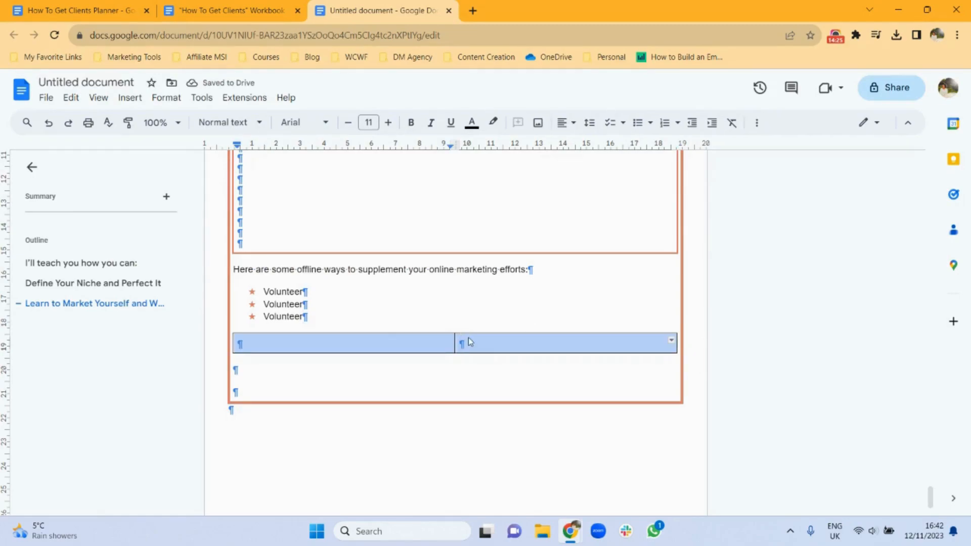
left_click(756, 122)
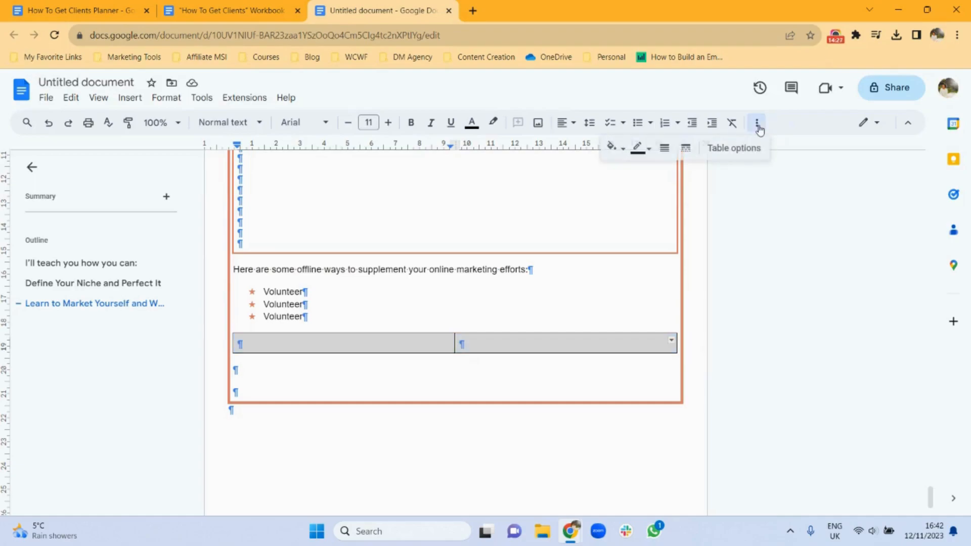
left_click(664, 151)
left_click(675, 172)
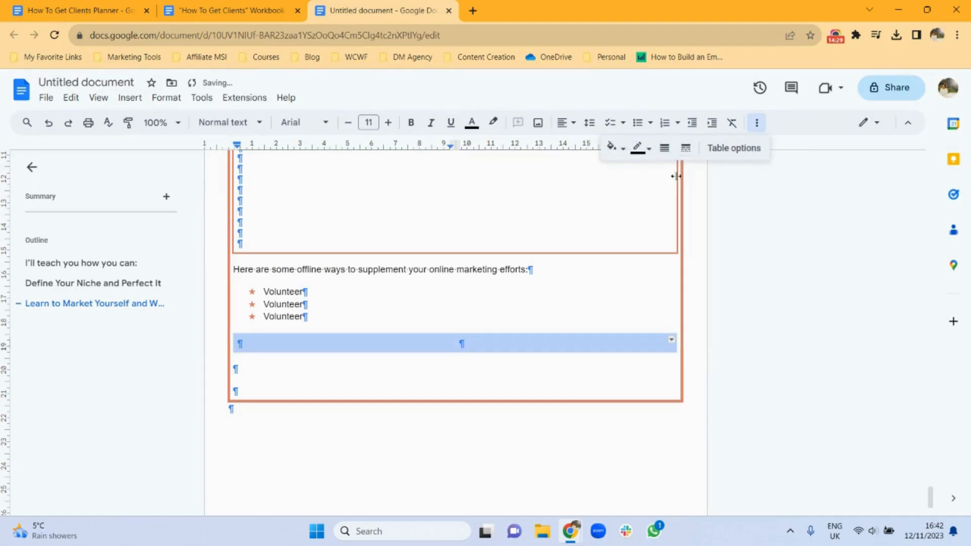
left_click(251, 346)
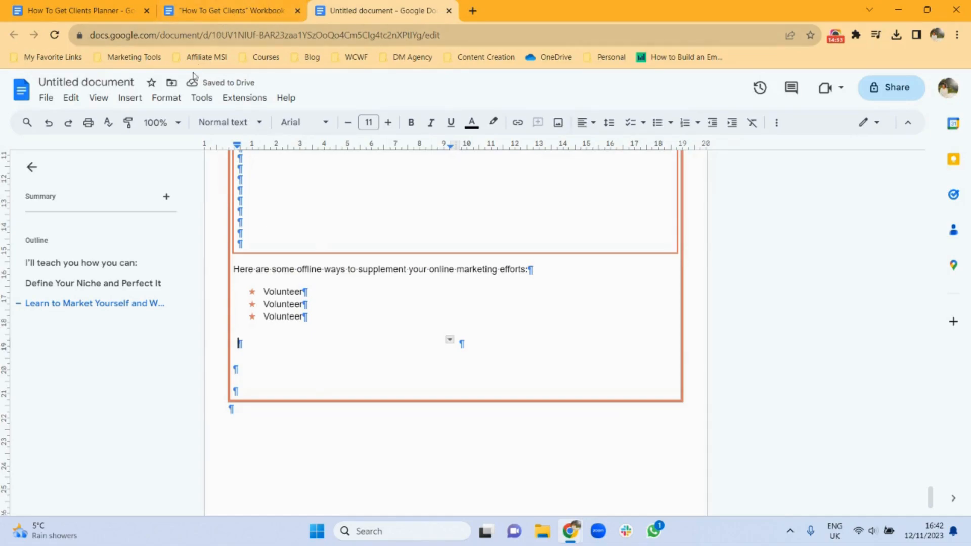
- Try inserting image 6 from the Planner Images folder into the table's left cell, and undo the insertion
left_click(130, 97)
mouse_move(150, 121)
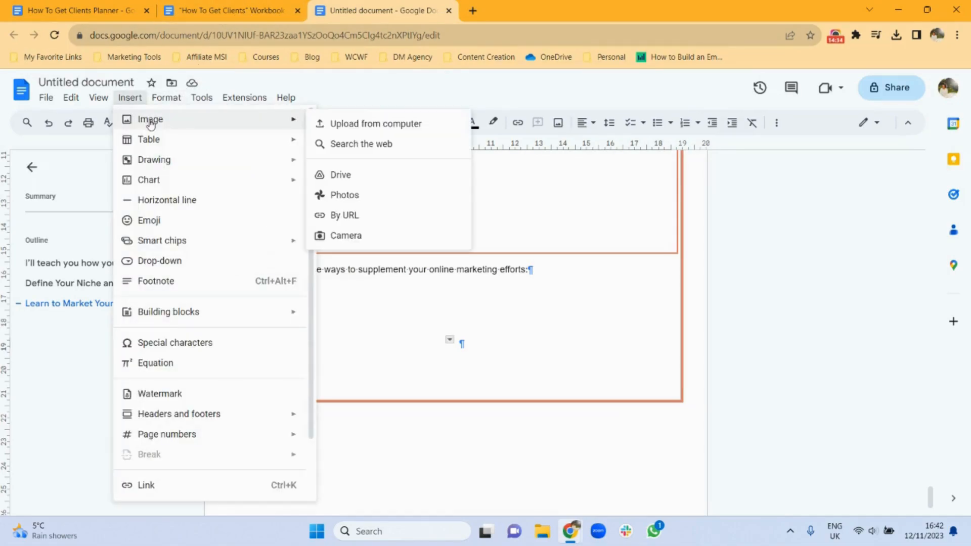
left_click(355, 123)
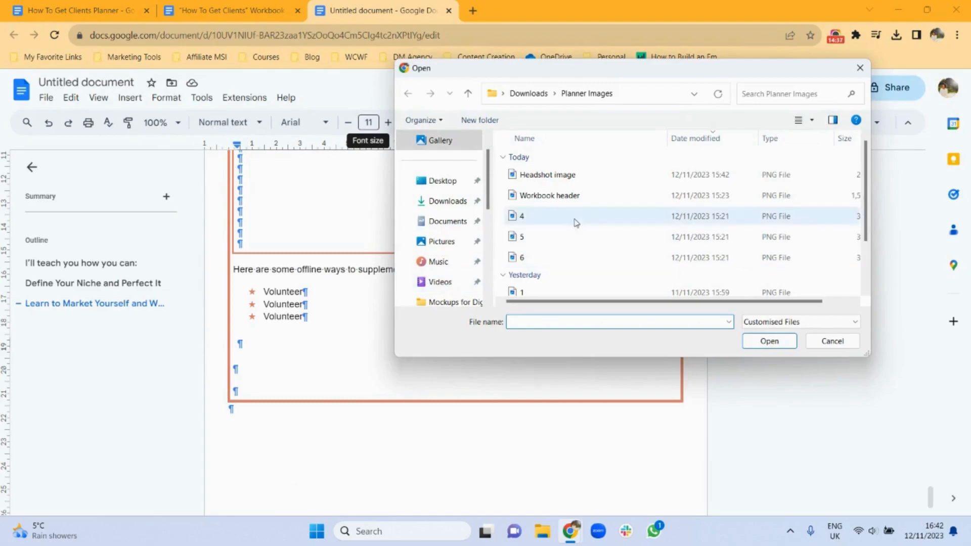
double_click(522, 257)
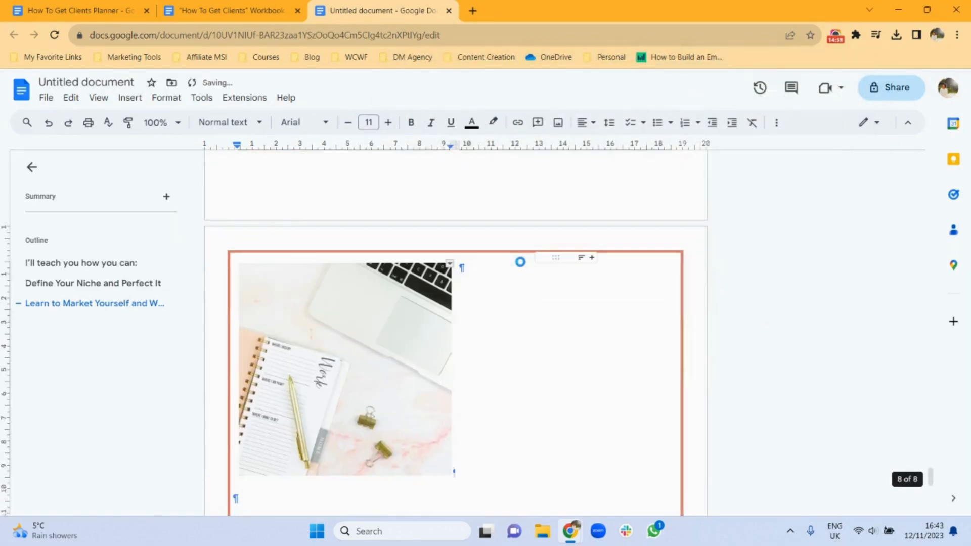
left_click(48, 126)
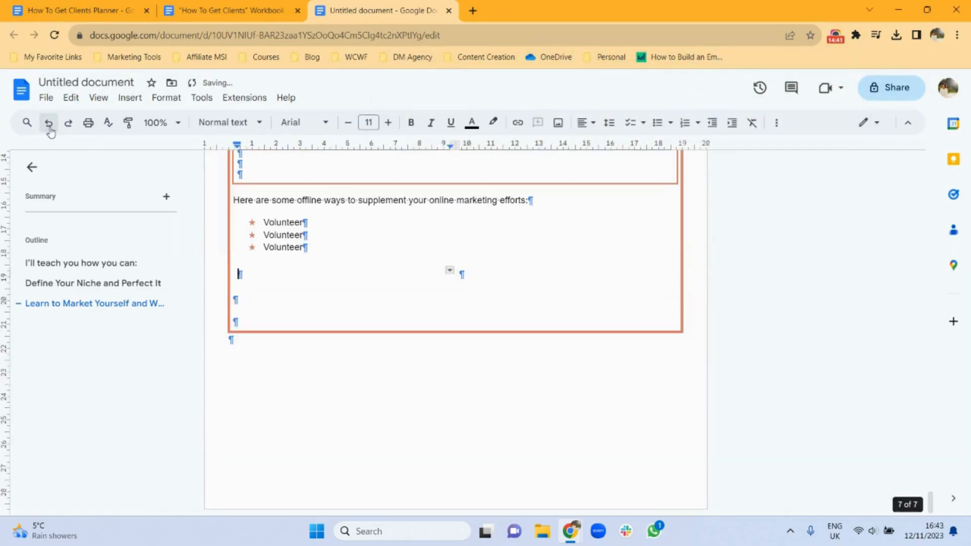
- Insert the "Workbook header" image from the Planner Images folder into the table's left cell
left_click(131, 97)
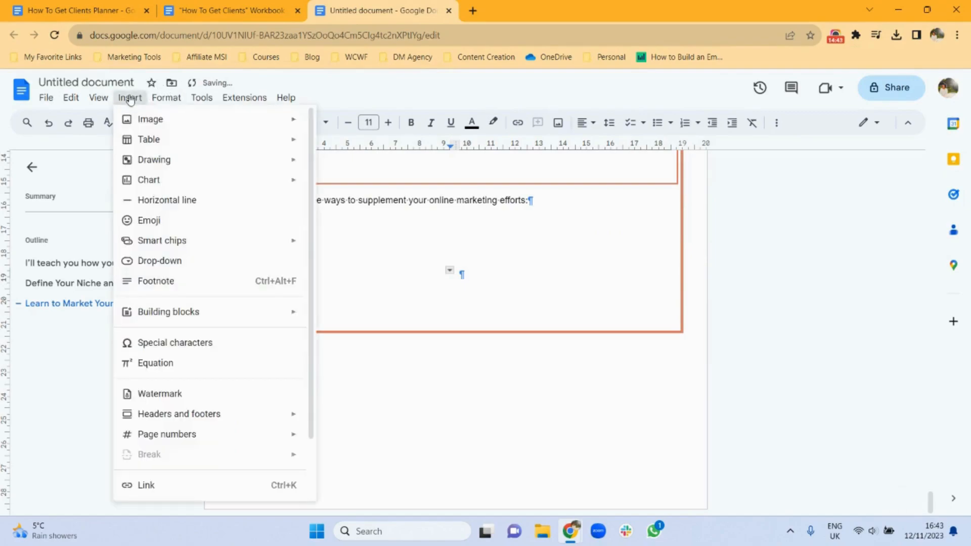
mouse_move(130, 120)
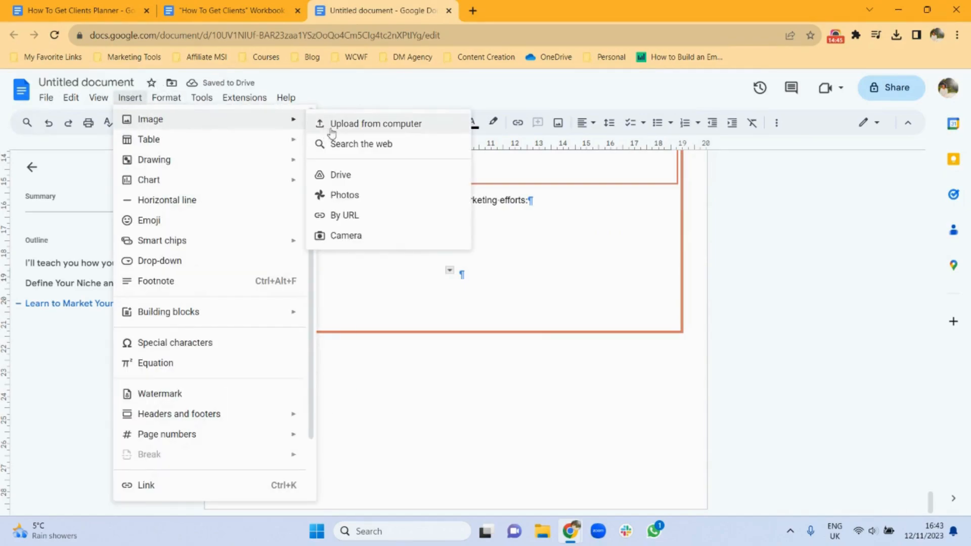
left_click(349, 125)
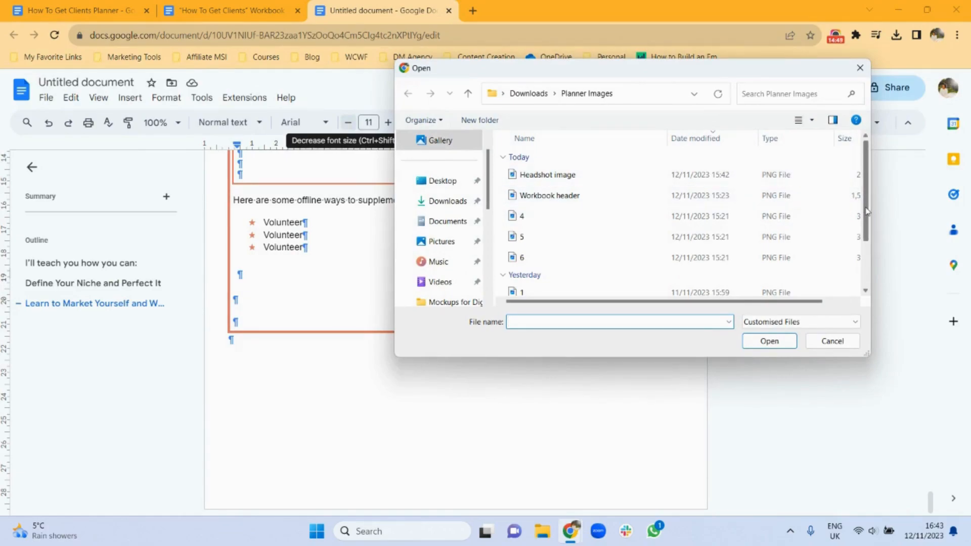
scroll(866, 212, "down", 1)
scroll(863, 192, "up", 1)
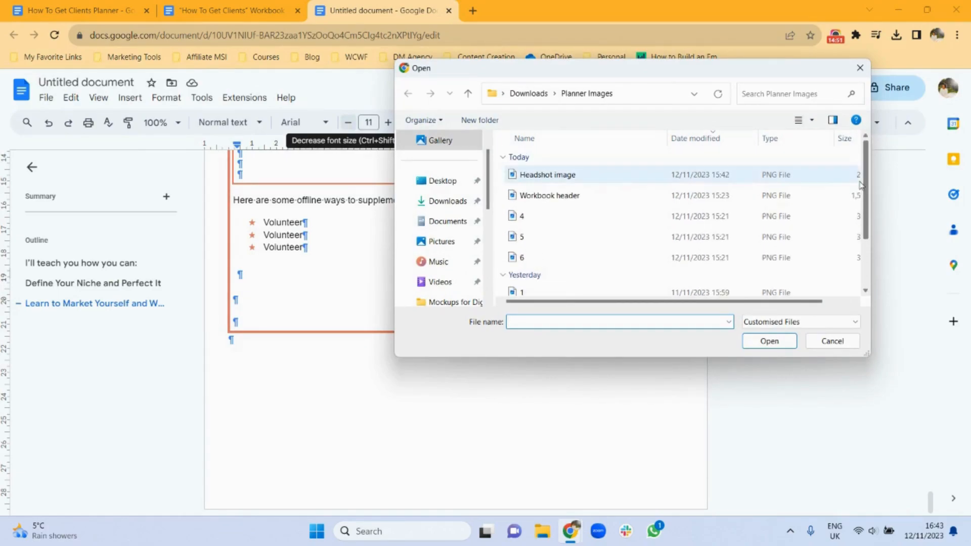
double_click(527, 197)
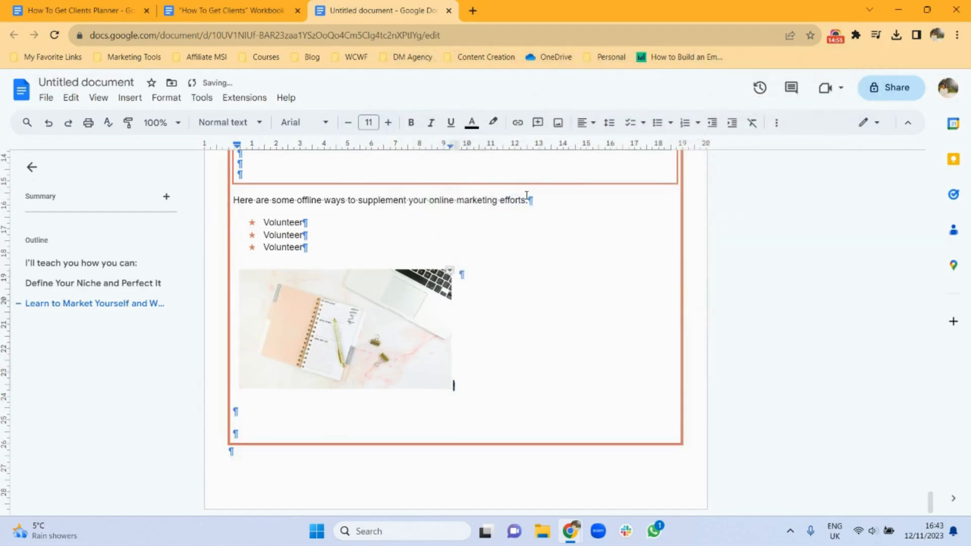
- Copy the two "So you've discovered your niche" paragraphs beside the image in the workbook demo into the table's right cell
left_click(517, 278)
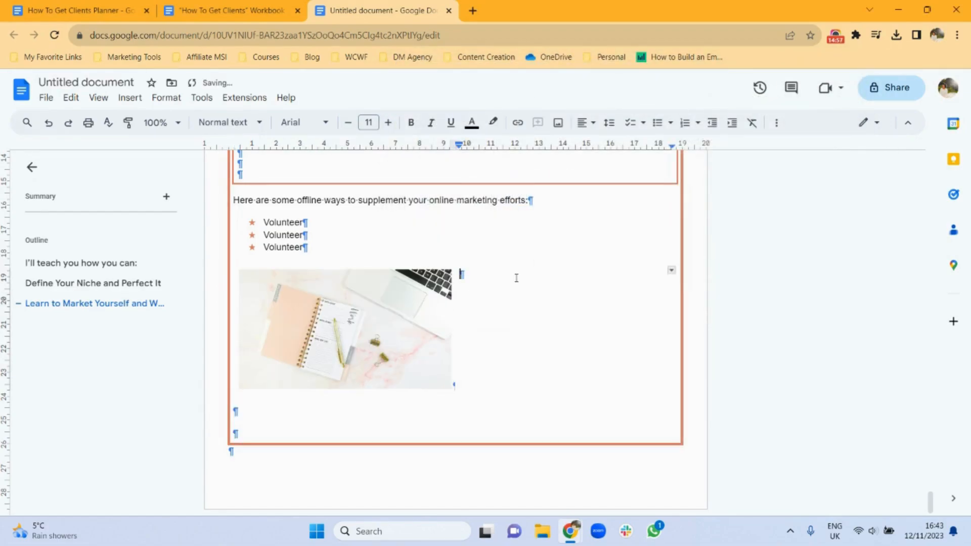
left_click(259, 5)
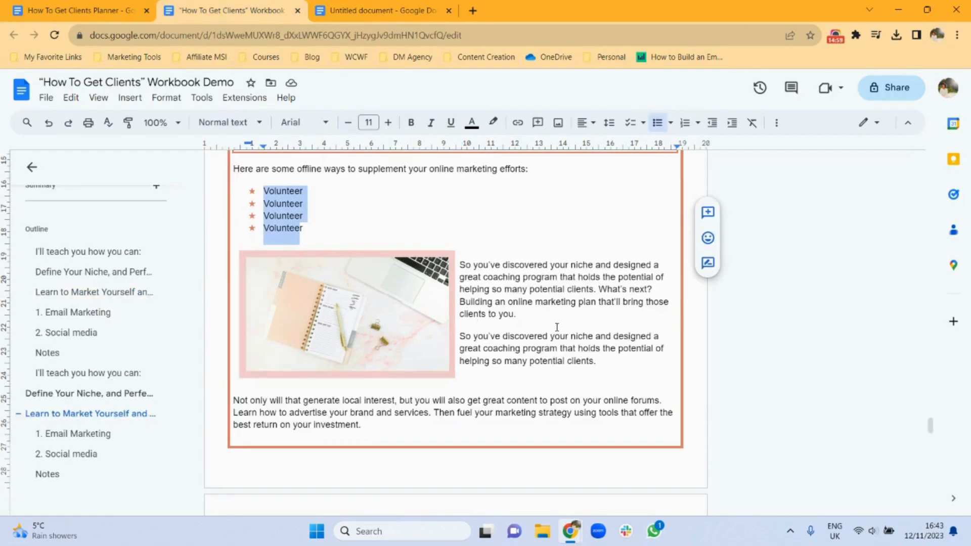
left_click_drag(601, 363, 462, 273)
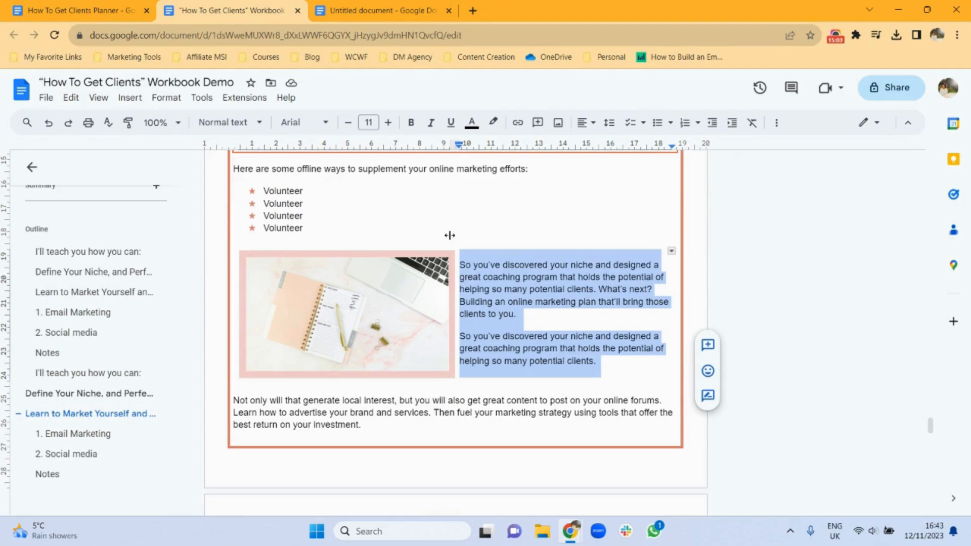
key("ctrl+c")
key("ctrl+Tab")
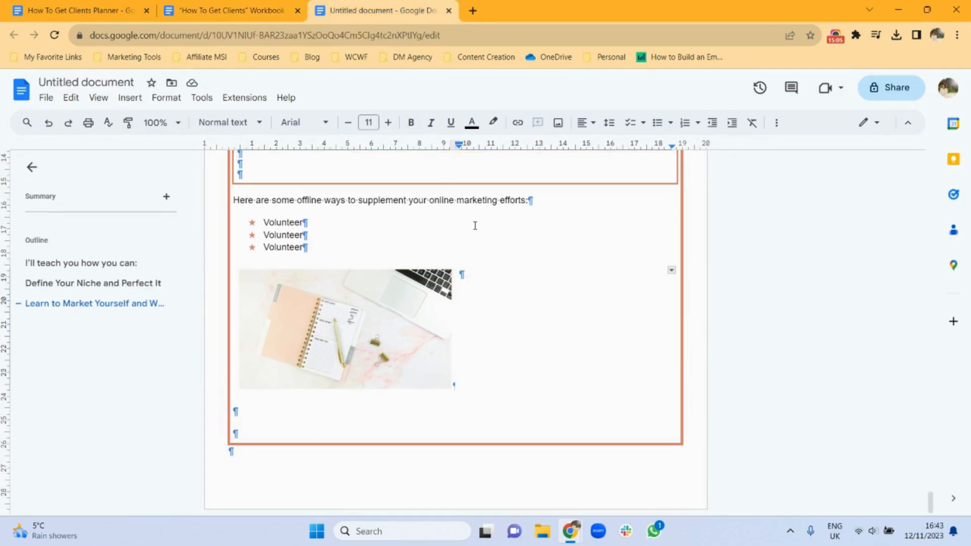
key("ctrl+v")
- Set the border colour of the notebook image in the left cell to pale pink
left_click(355, 313)
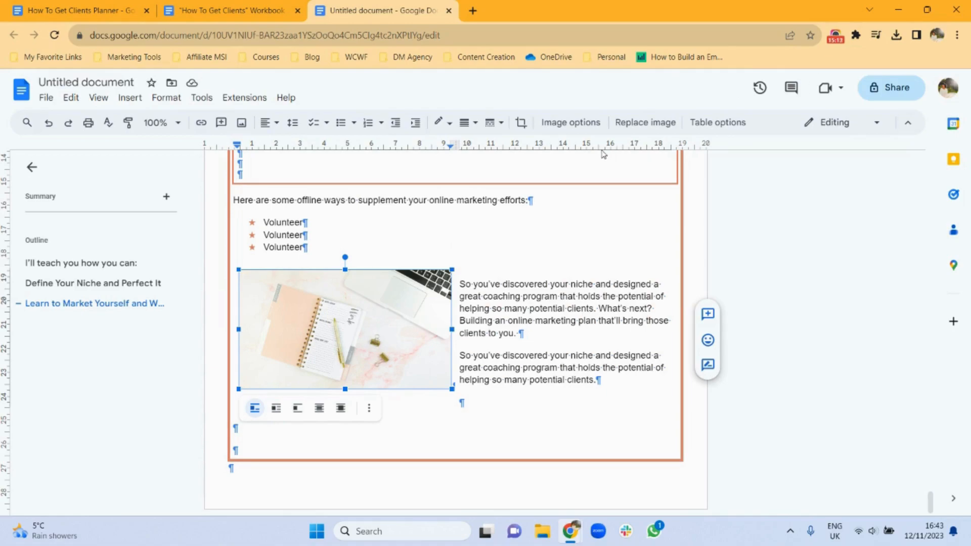
left_click(604, 342)
left_click(340, 307)
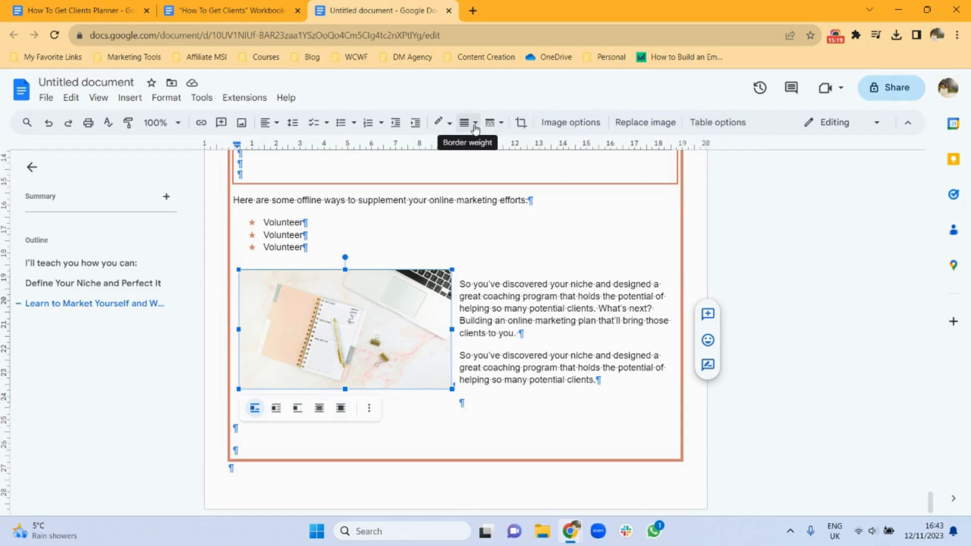
left_click(444, 123)
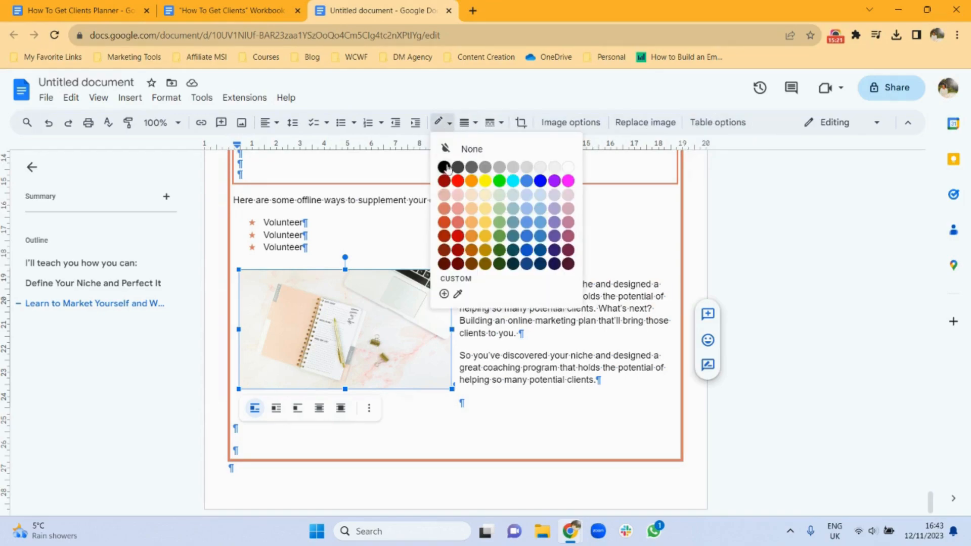
left_click(444, 195)
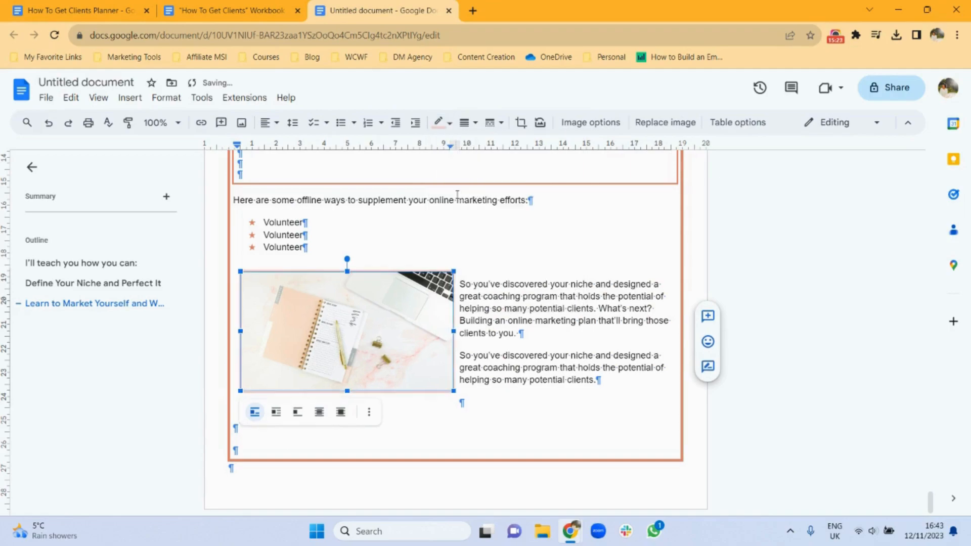
- Set the notebook image's border weight to 4pt and shrink the image slightly within its cell
left_click(461, 122)
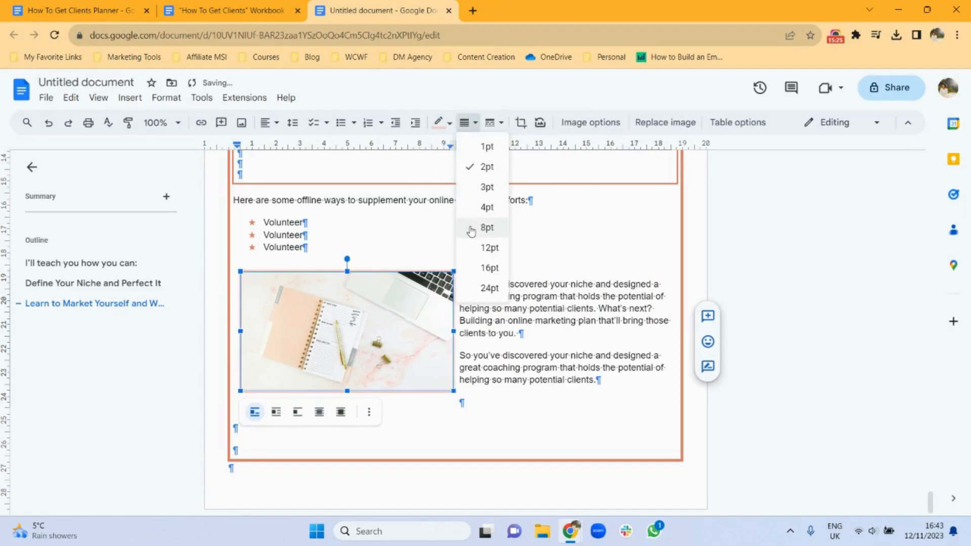
left_click(478, 208)
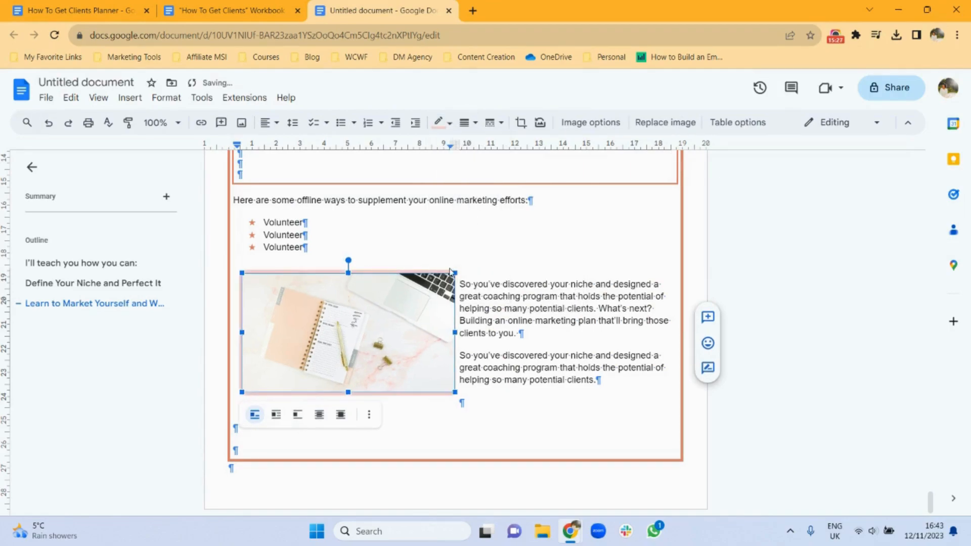
left_click_drag(456, 271, 450, 273)
left_click(523, 381)
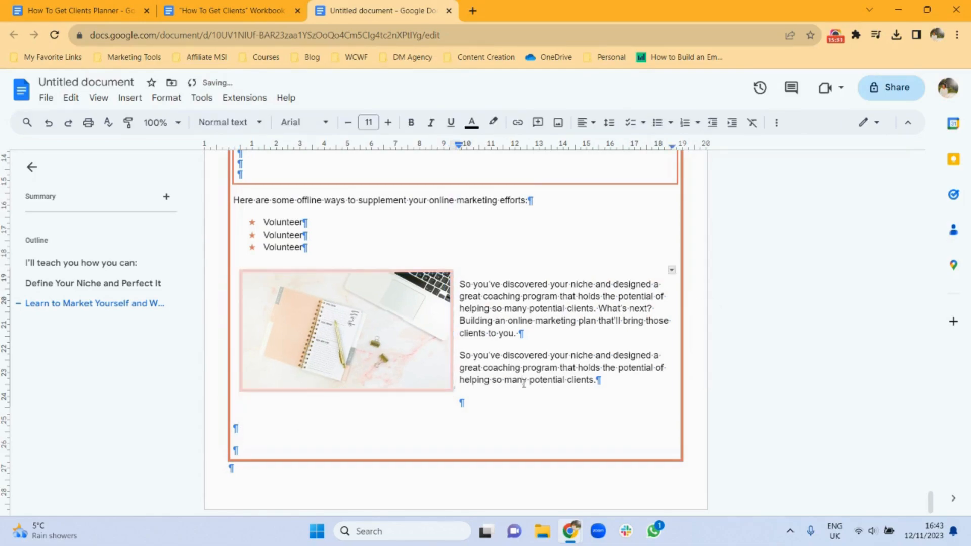
- Copy the "Not only will that generate local interest" paragraph from the workbook demo into the blank line below the image table
left_click(254, 6)
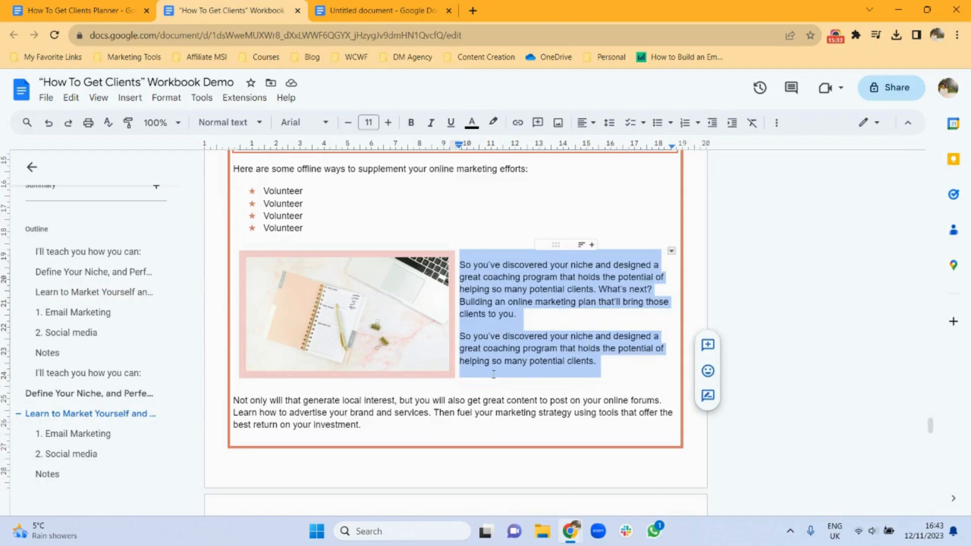
left_click_drag(367, 430, 226, 399)
key("ctrl+c")
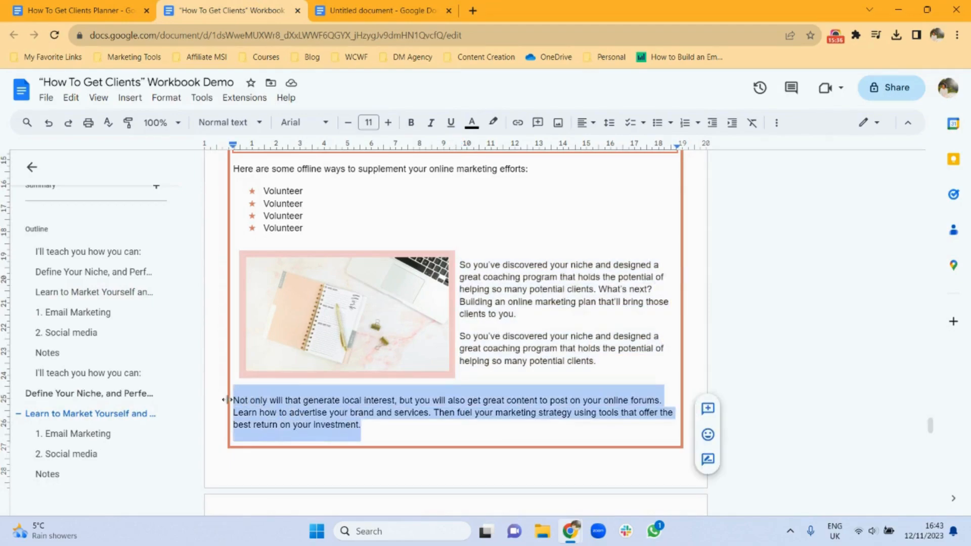
left_click(367, 5)
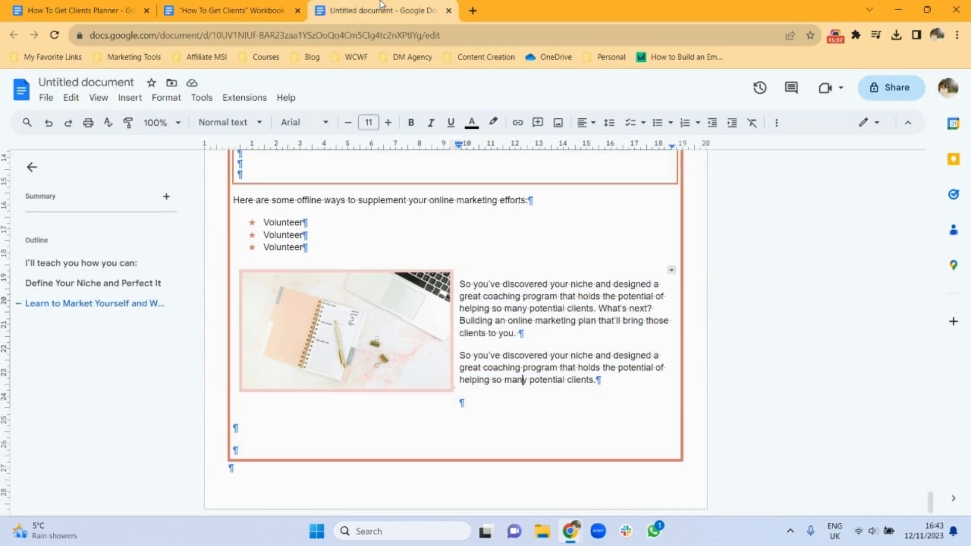
left_click(296, 387)
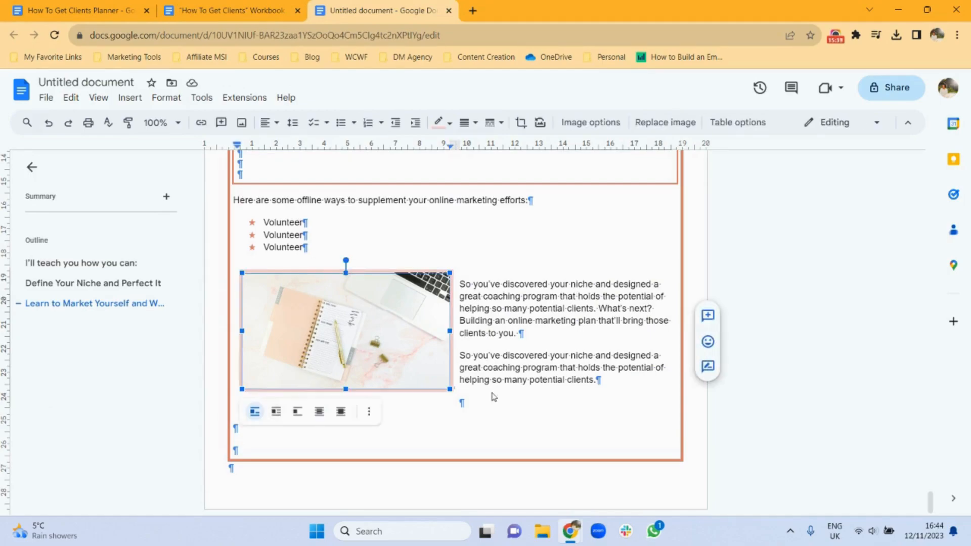
left_click(399, 422)
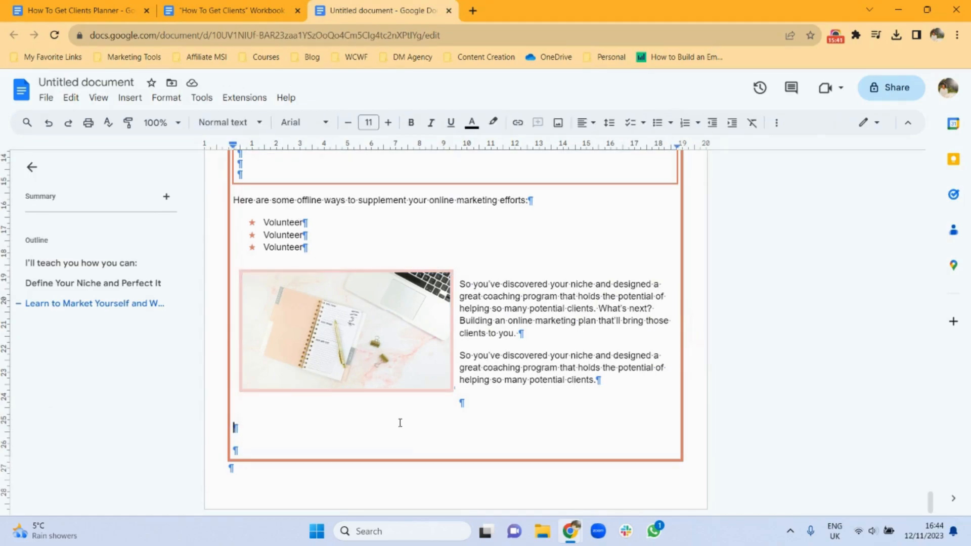
key("ctrl+v")
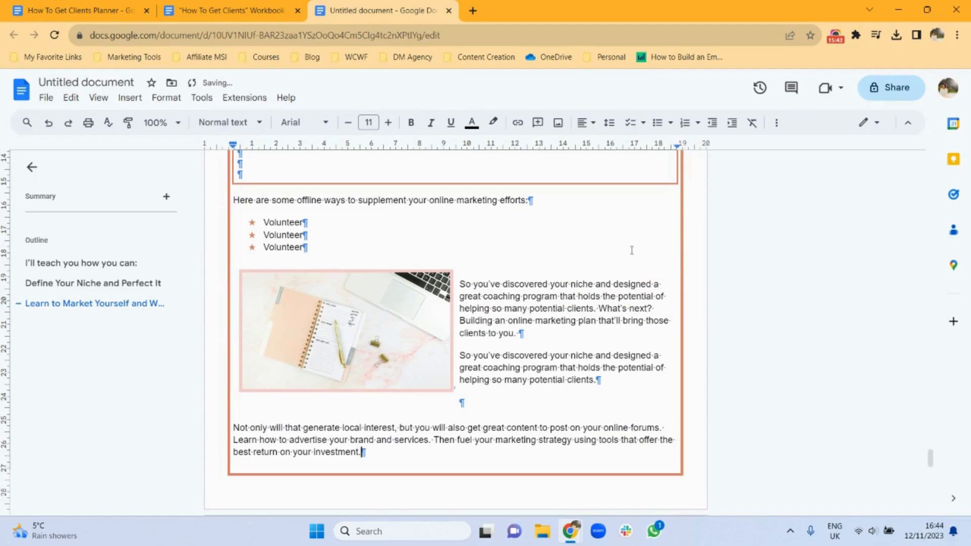
mouse_move(931, 460)
left_mouse_down()
mouse_move(931, 412)
mouse_move(931, 471)
left_mouse_up()
key("ctrl+z")
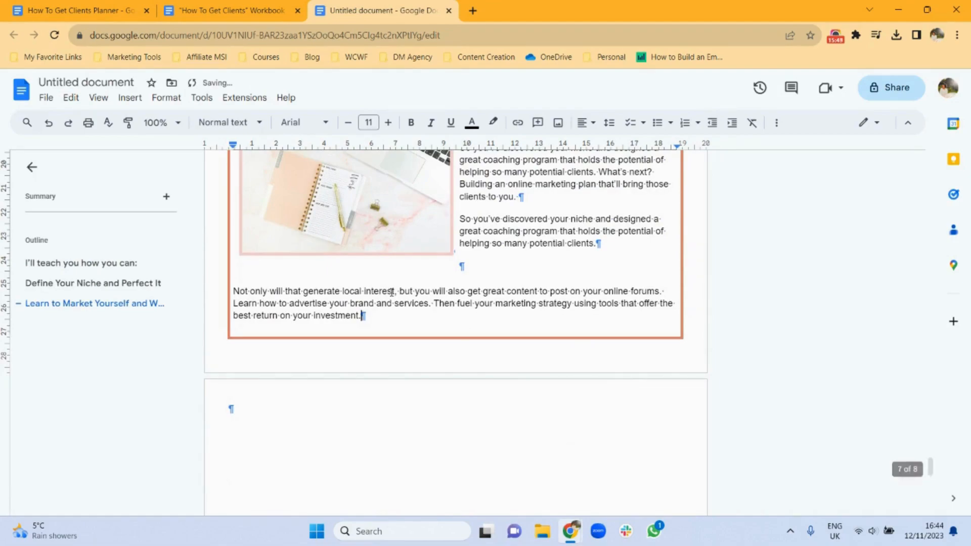
- Examine the workbook demo's next page, with its Email Marketing and Social media sections and three-column table
left_click(247, 4)
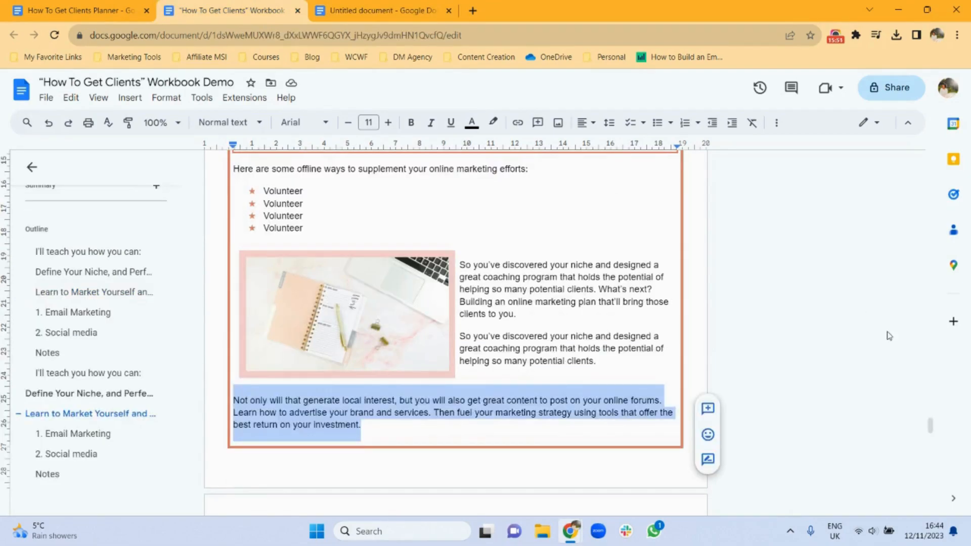
left_click_drag(931, 427, 932, 453)
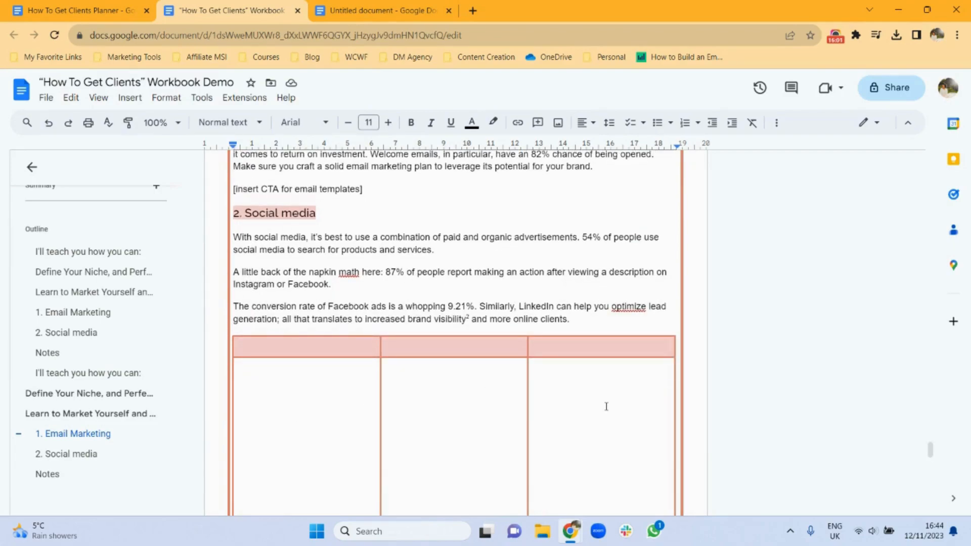
left_click_drag(931, 452, 931, 443)
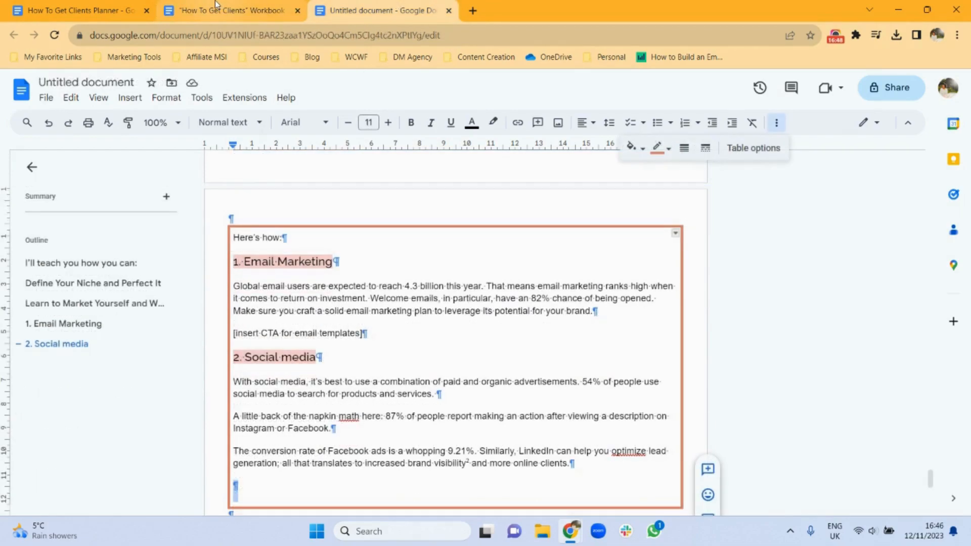
- Insert a table with three columns and two rows below the Social media text, following the workbook demo's layout
left_click(217, 6)
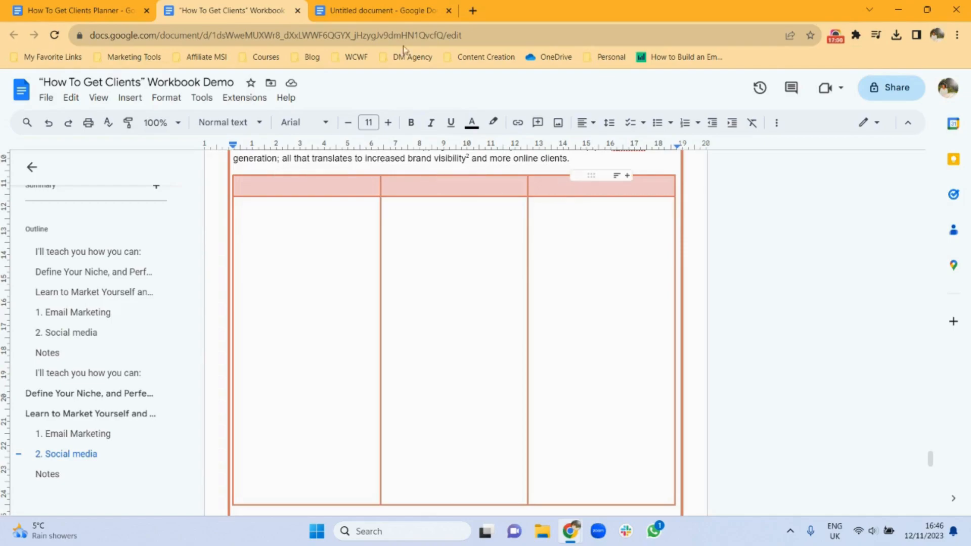
left_click(346, 5)
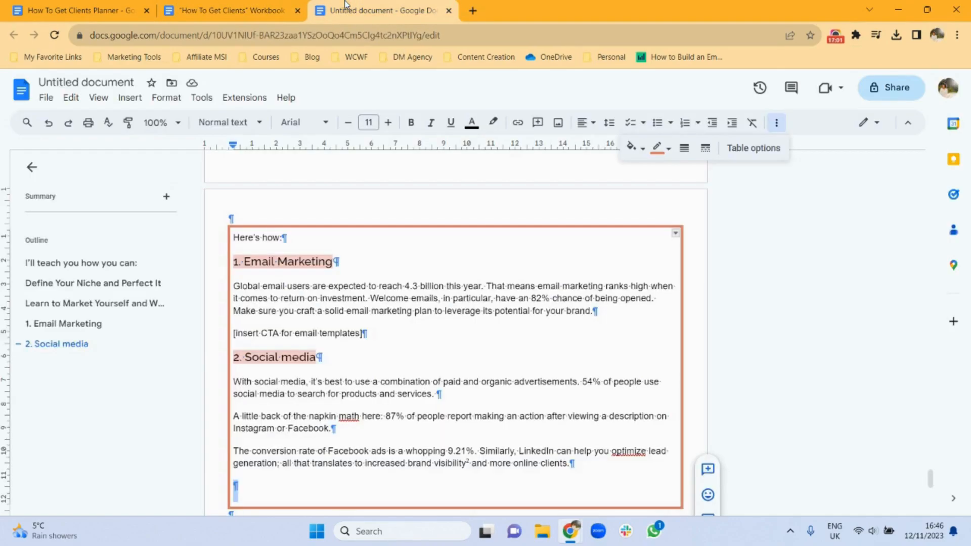
left_click(244, 487)
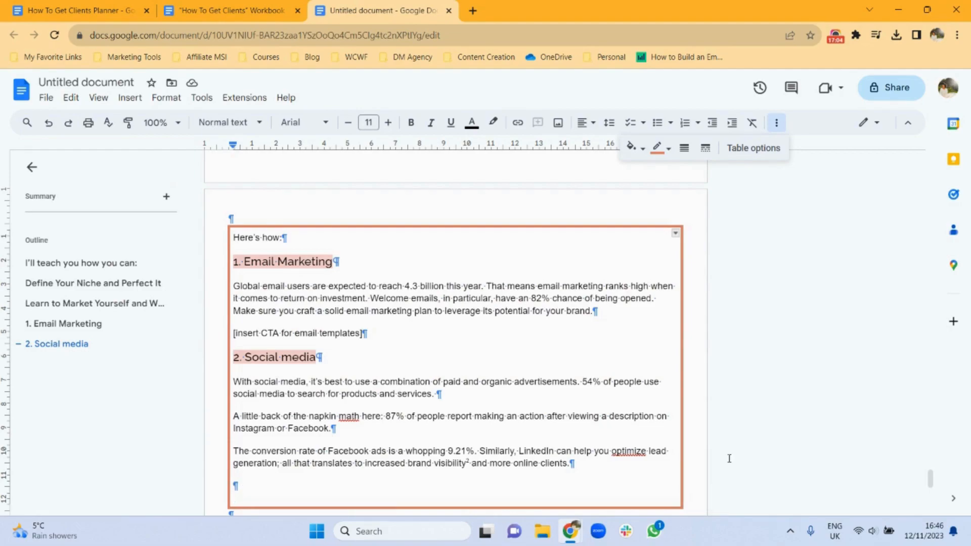
left_click_drag(931, 483, 933, 498)
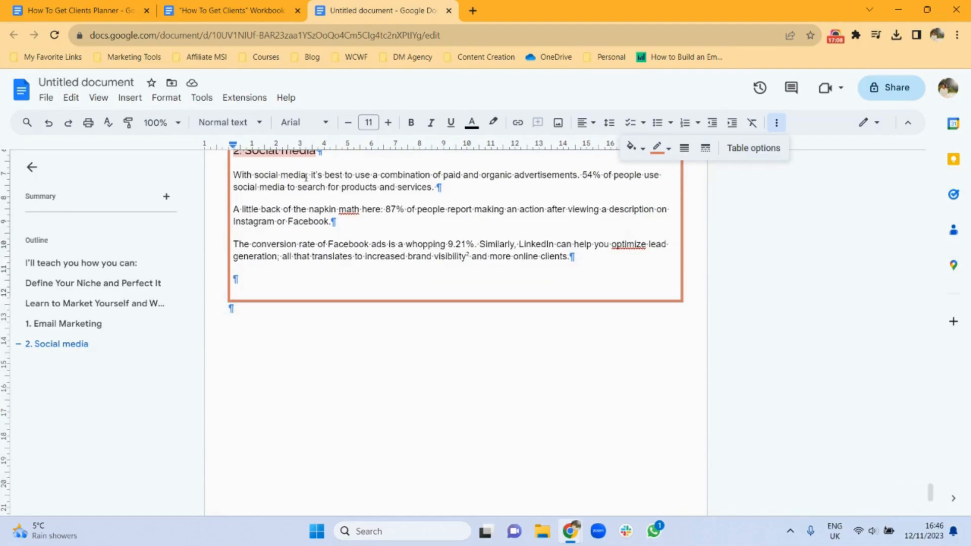
left_click(130, 98)
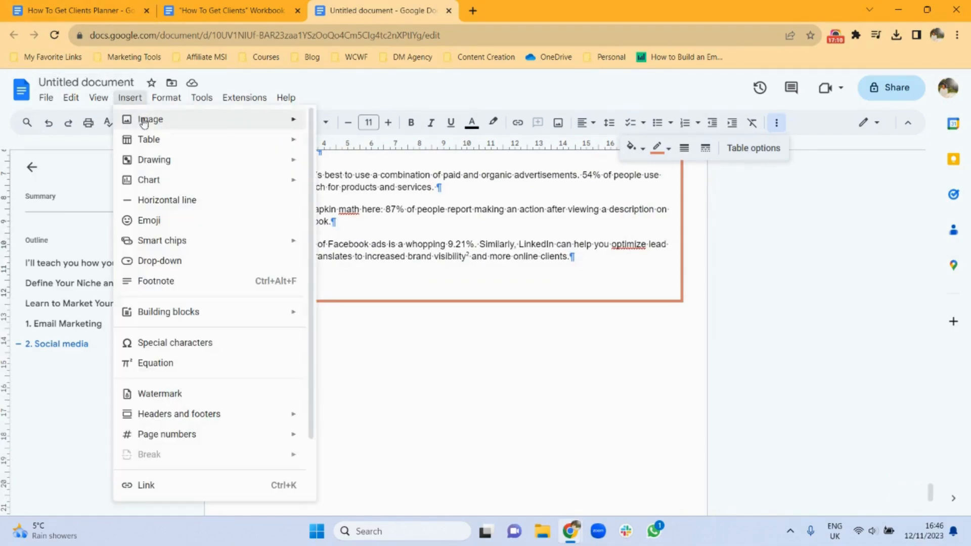
mouse_move(157, 141)
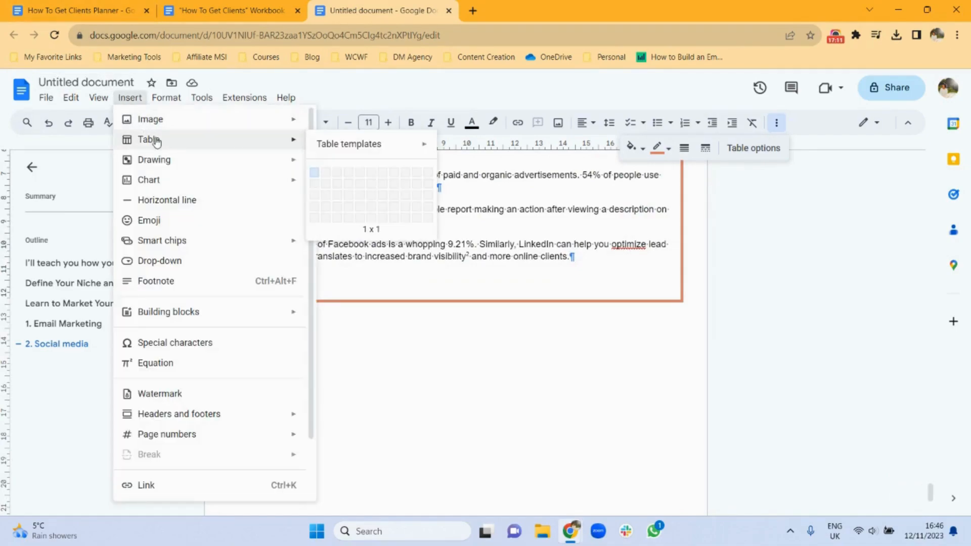
left_click(336, 183)
- Set all borders of the new three-column table to pale salmon pink with a 1.5pt width
left_click_drag(269, 308, 582, 325)
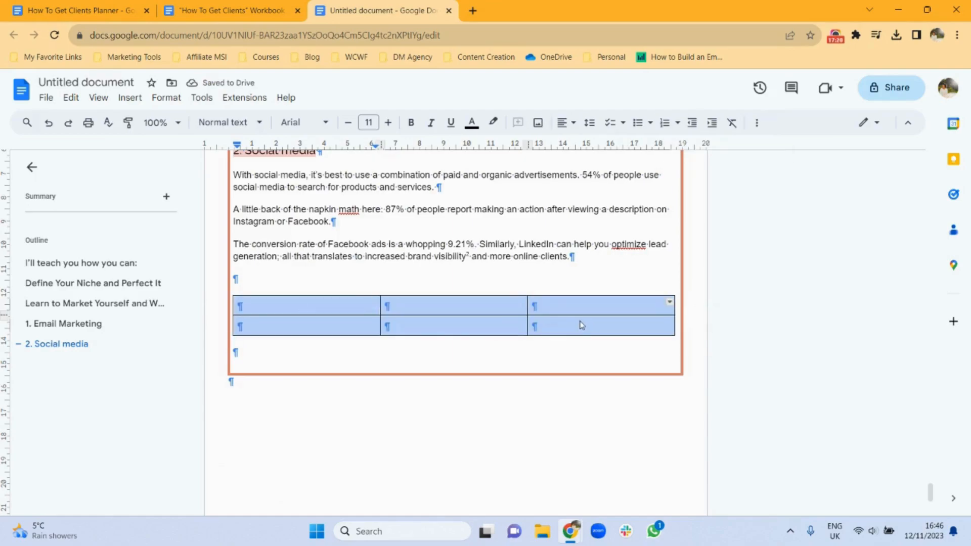
left_click(757, 123)
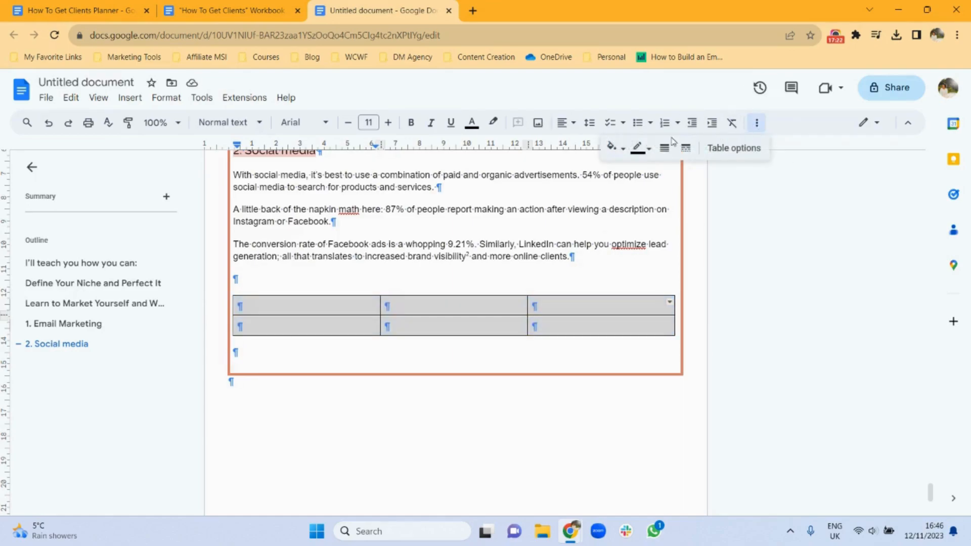
left_click(641, 148)
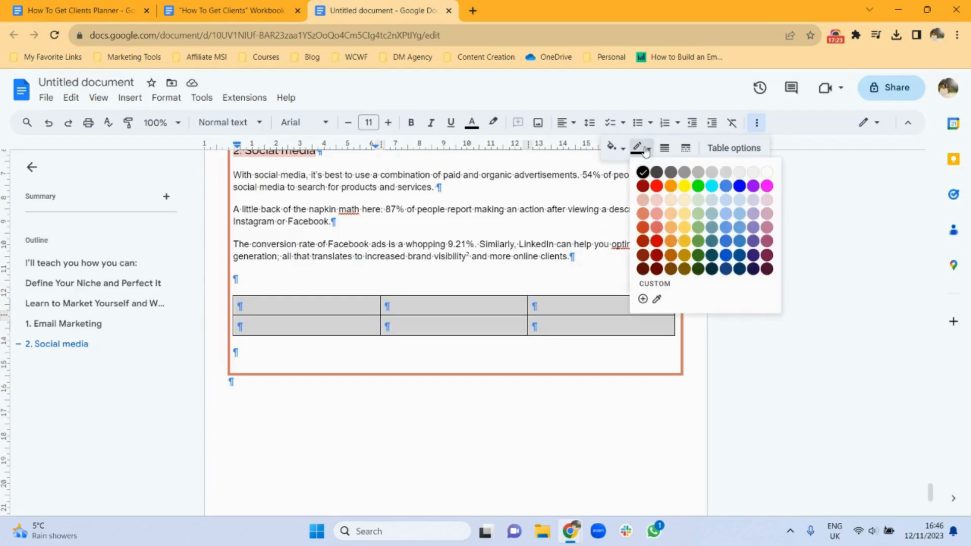
left_click(644, 212)
left_click(666, 150)
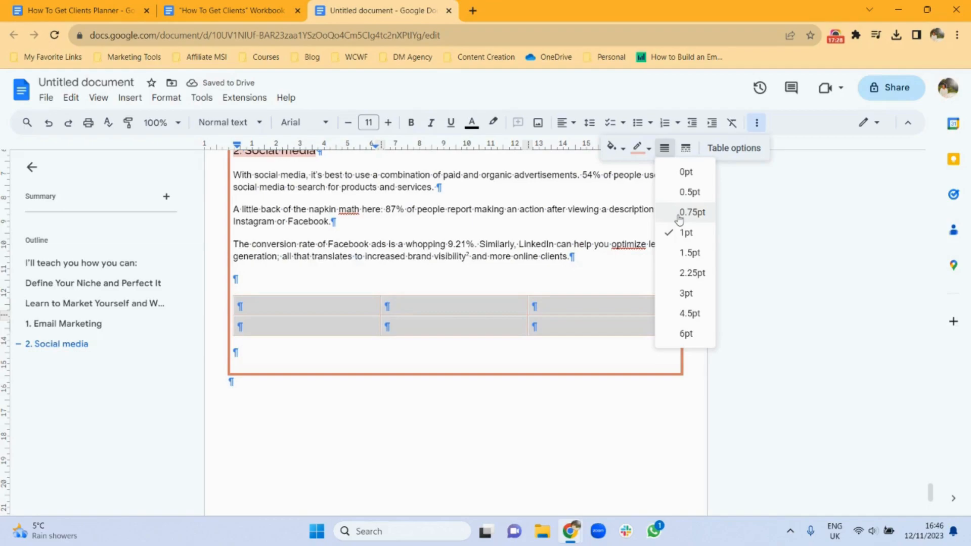
left_click(688, 253)
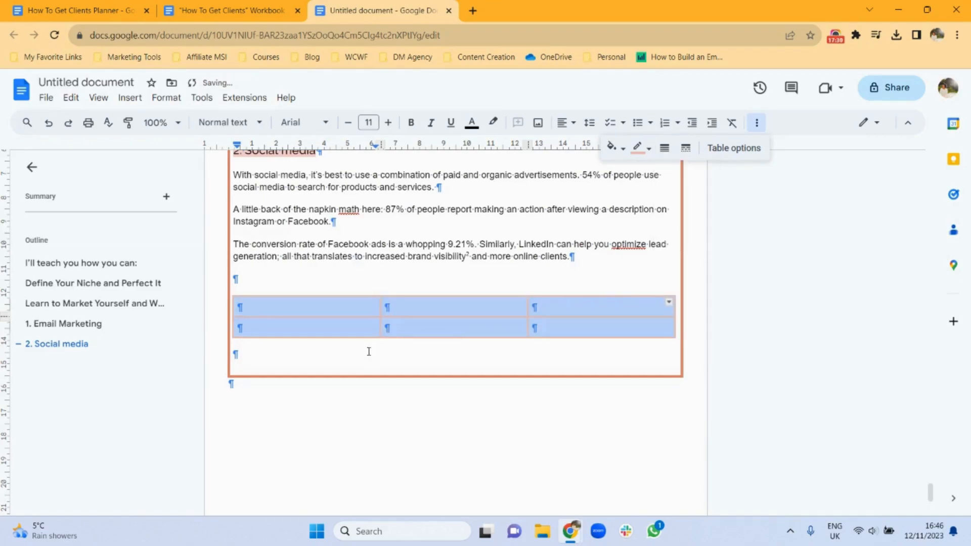
left_click(235, 352)
- Fill the three header-row cells of the new table with salmon as their background colour
left_click(271, 306)
left_click_drag(271, 306, 539, 305)
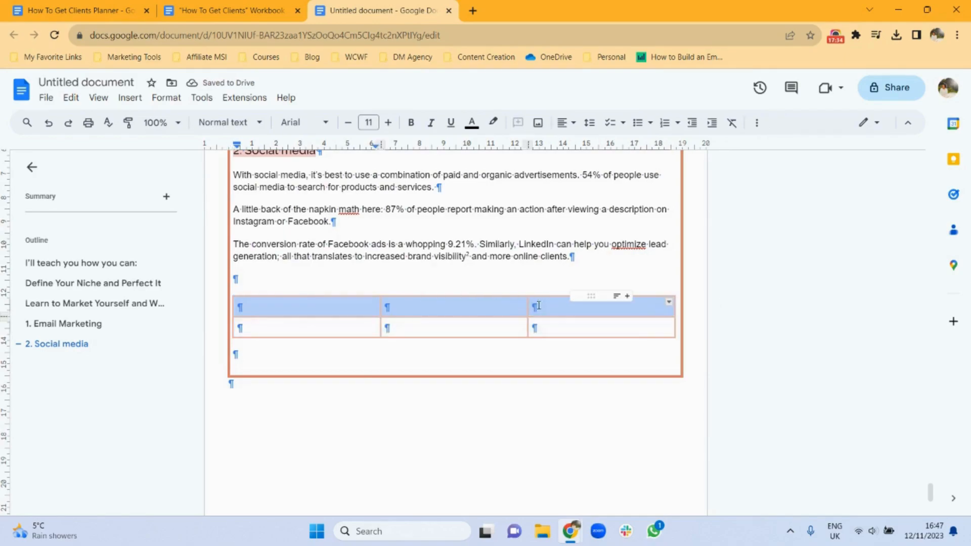
left_click(756, 123)
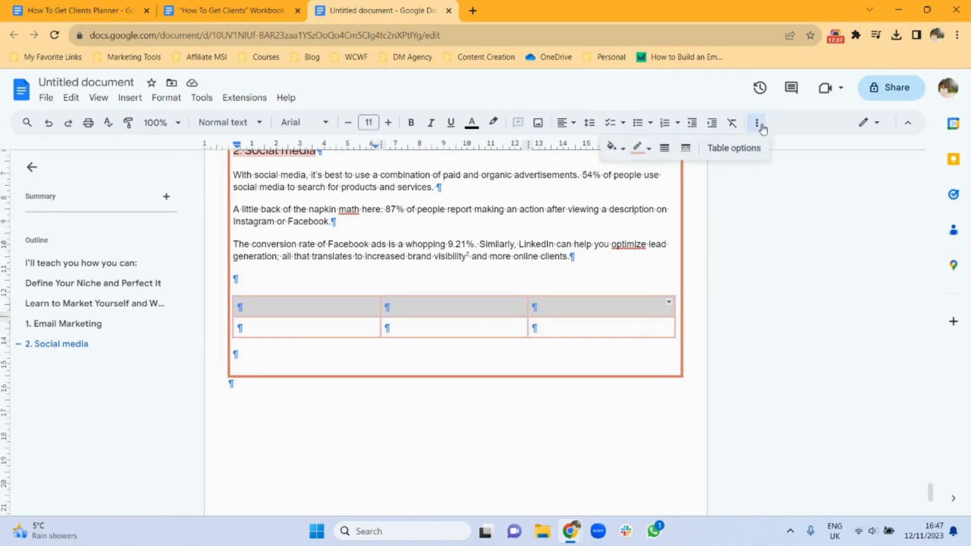
left_click(617, 152)
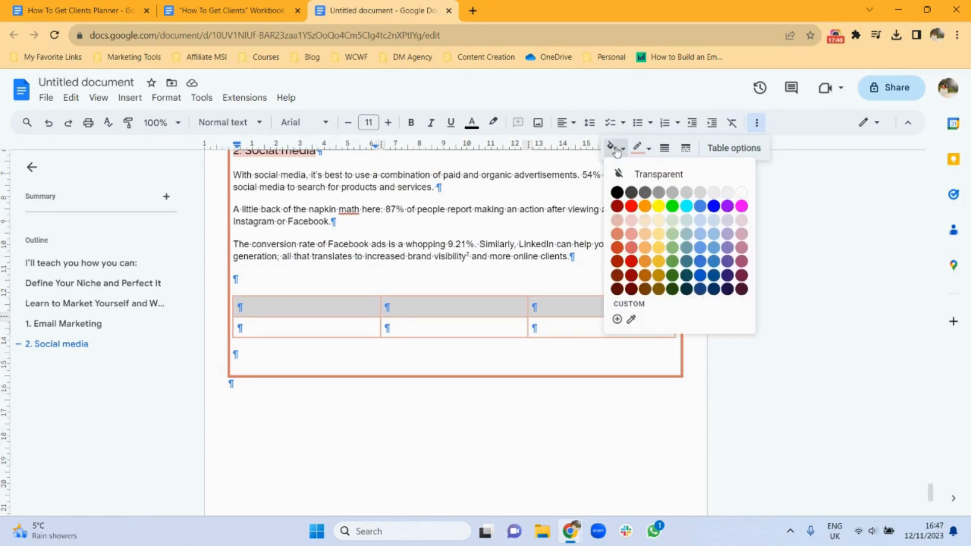
left_click(617, 221)
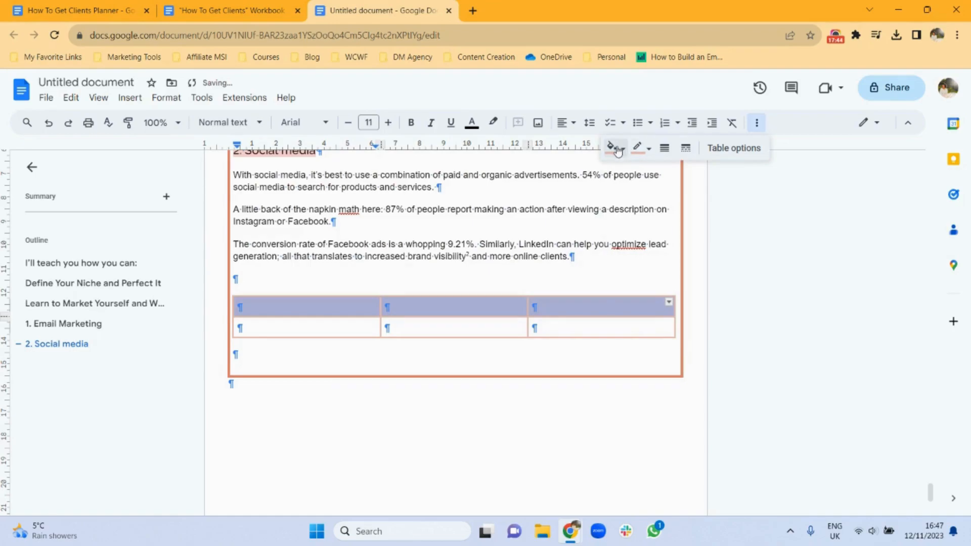
left_click(618, 149)
left_click(617, 236)
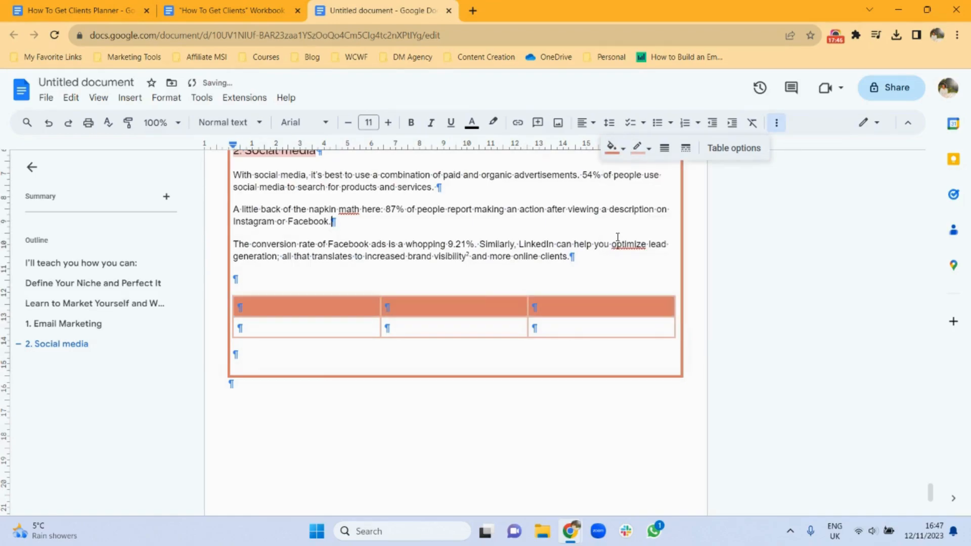
left_click(425, 362)
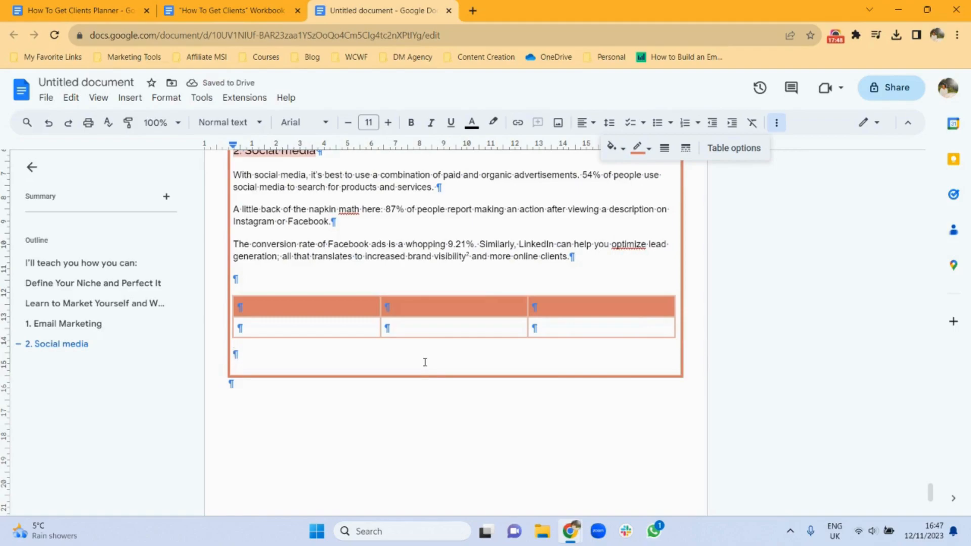
- Set the vertical border between the second and third header cells to white
left_click(380, 304)
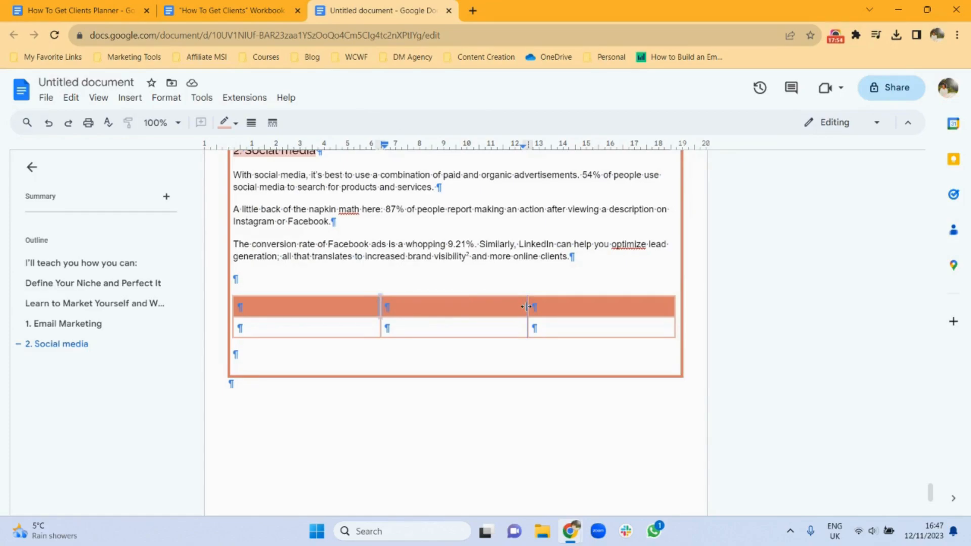
left_click(259, 5)
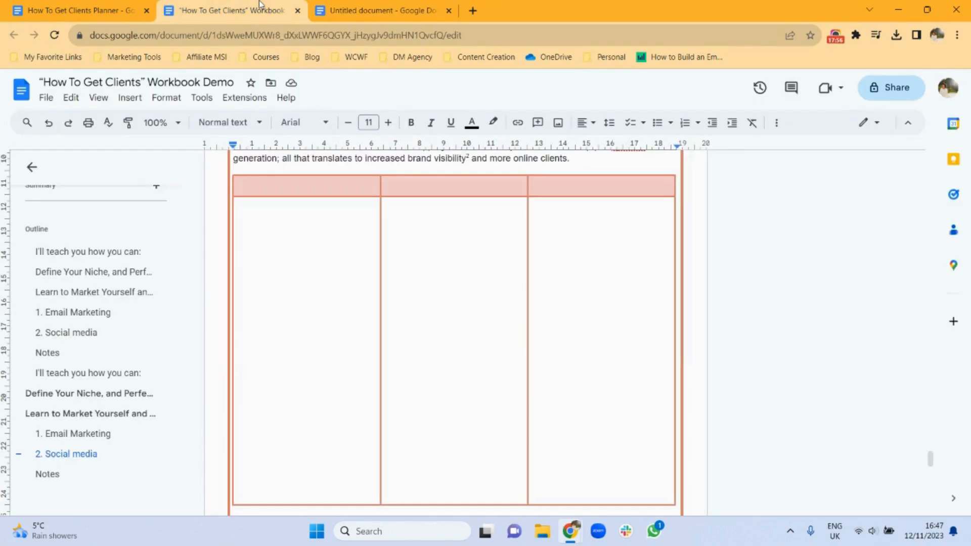
left_click(380, 12)
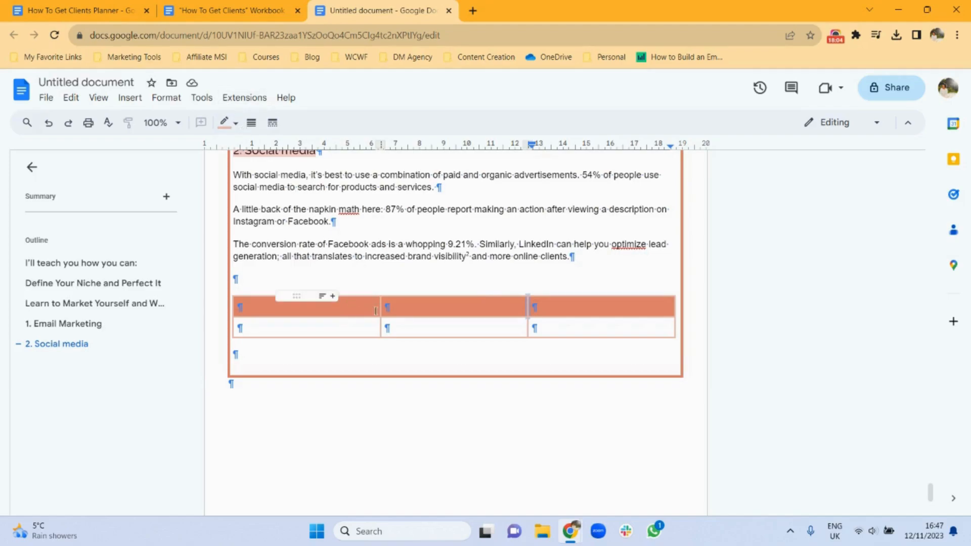
left_click(237, 125)
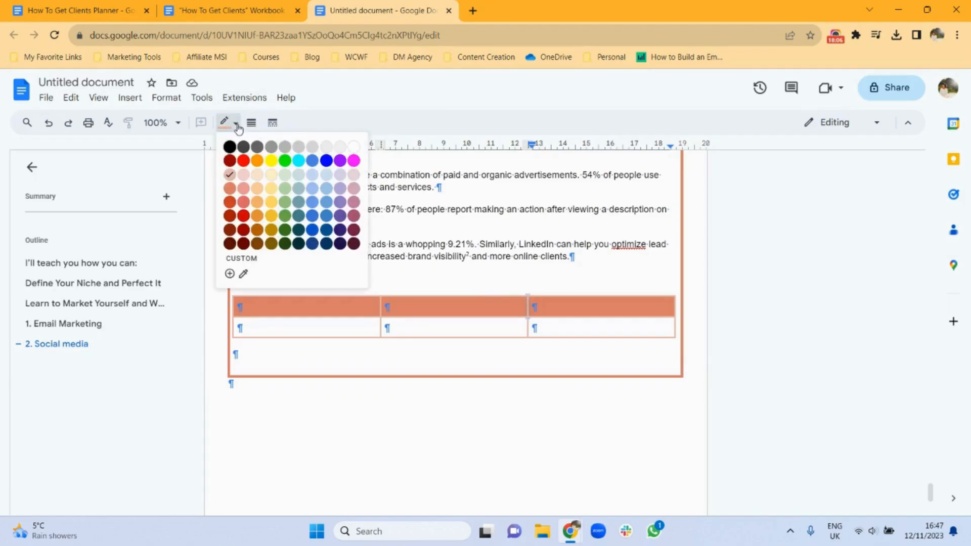
left_click(353, 149)
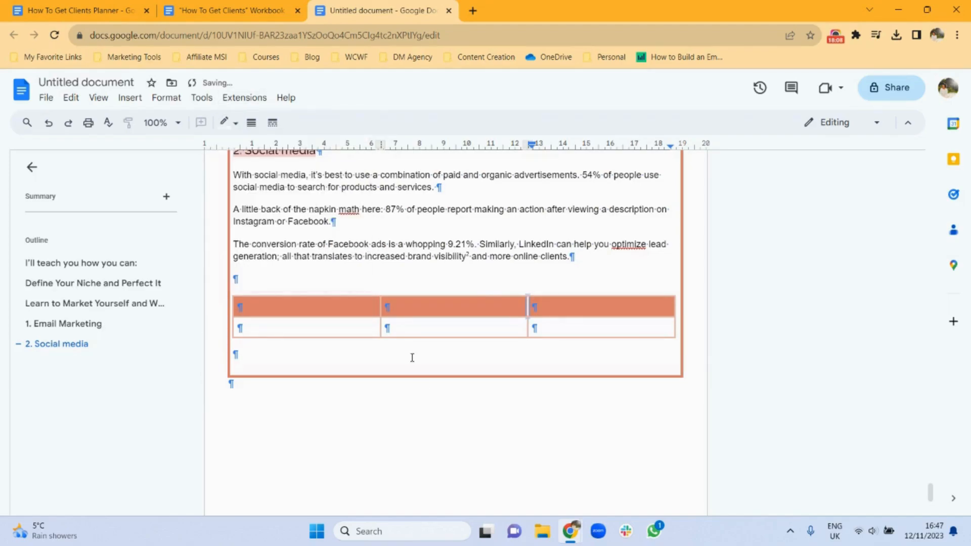
- Undo the white border between the second and third header cells, and enter "Example Text" in the first header cell
left_click(443, 442)
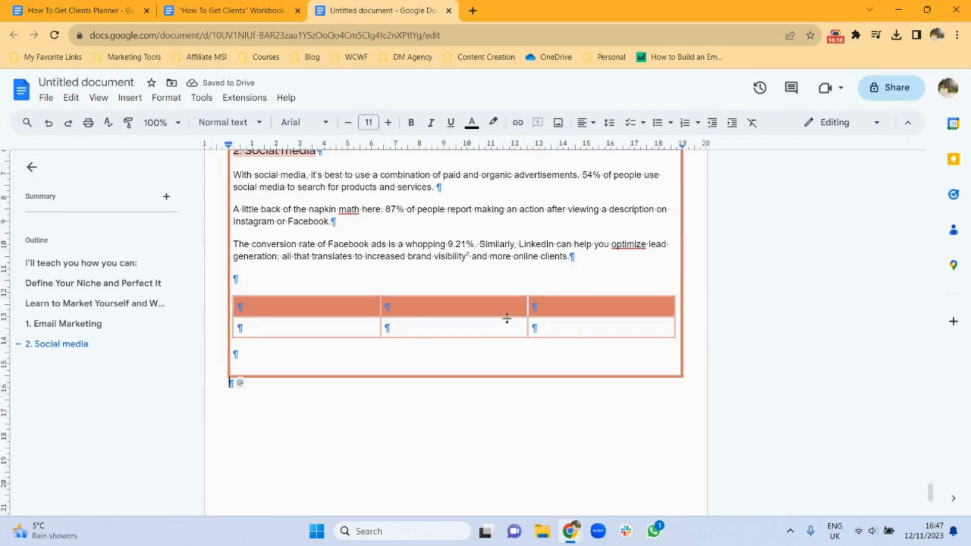
left_click(48, 122)
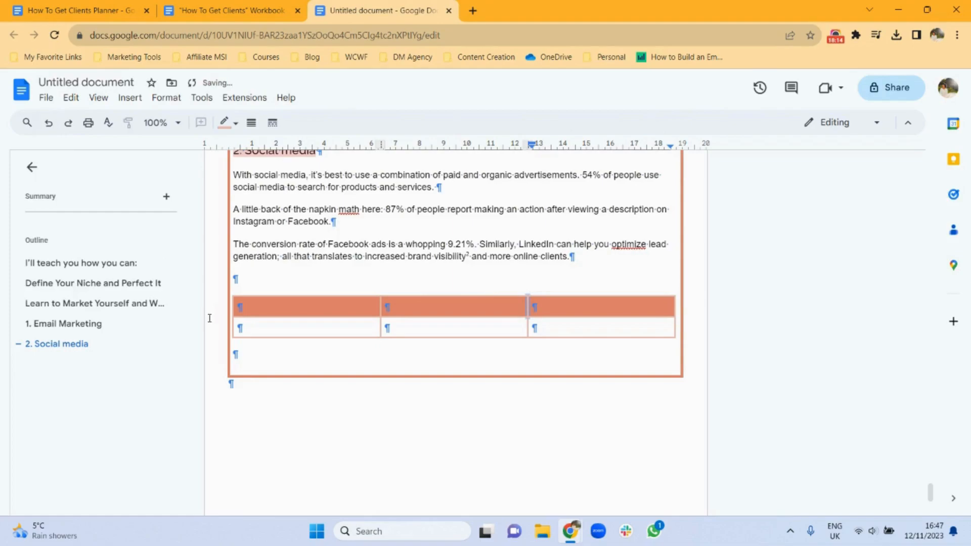
left_click(271, 309)
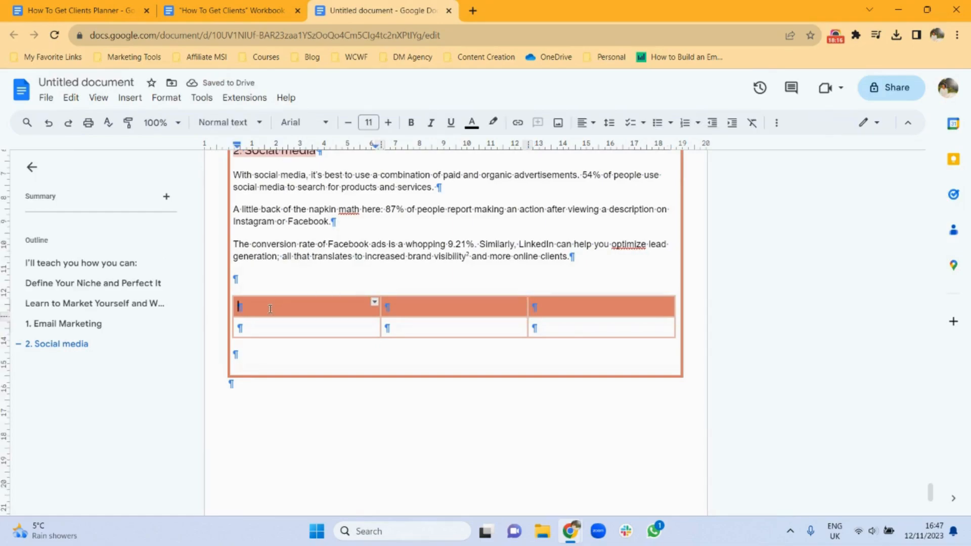
type("Example Text")
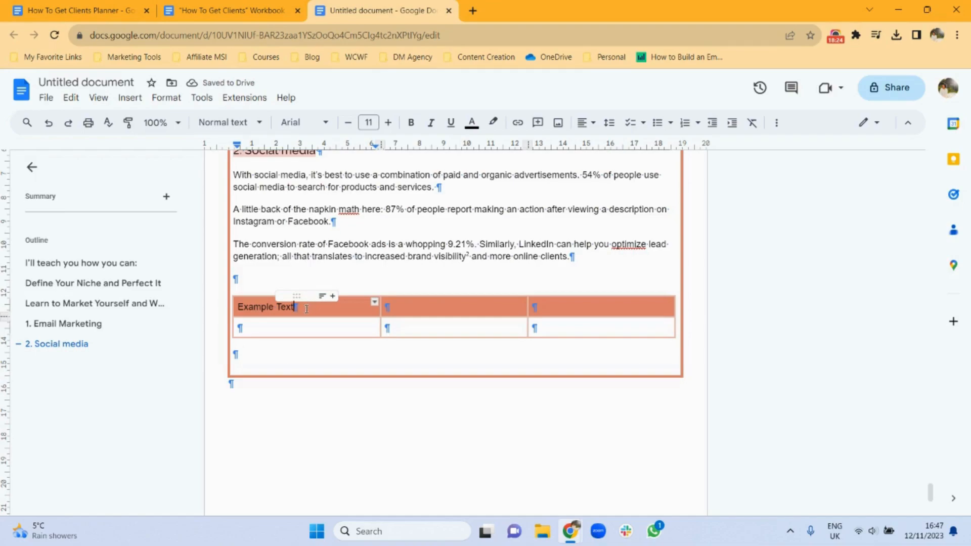
- Make the "Example Text" in the first header cell white and bold
left_click_drag(307, 309, 237, 307)
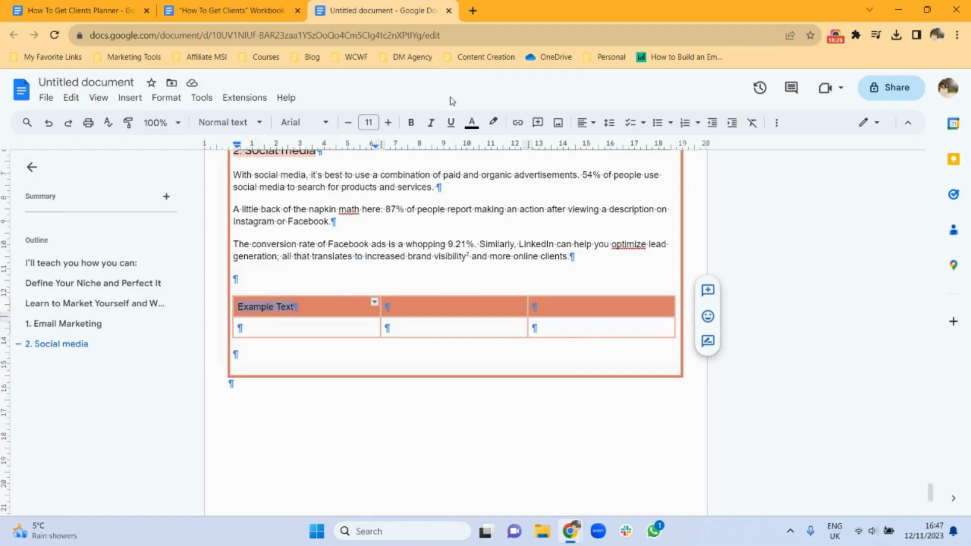
left_click(471, 122)
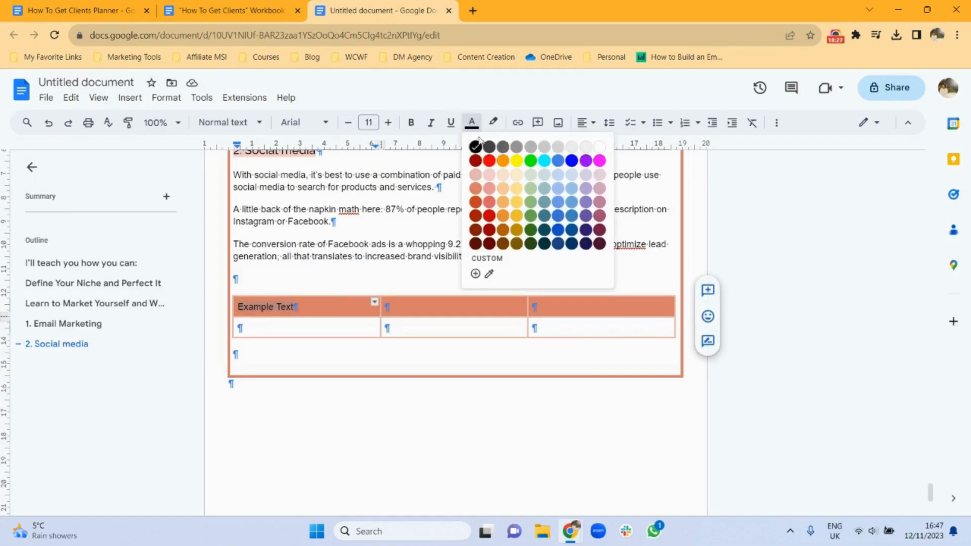
left_click(600, 148)
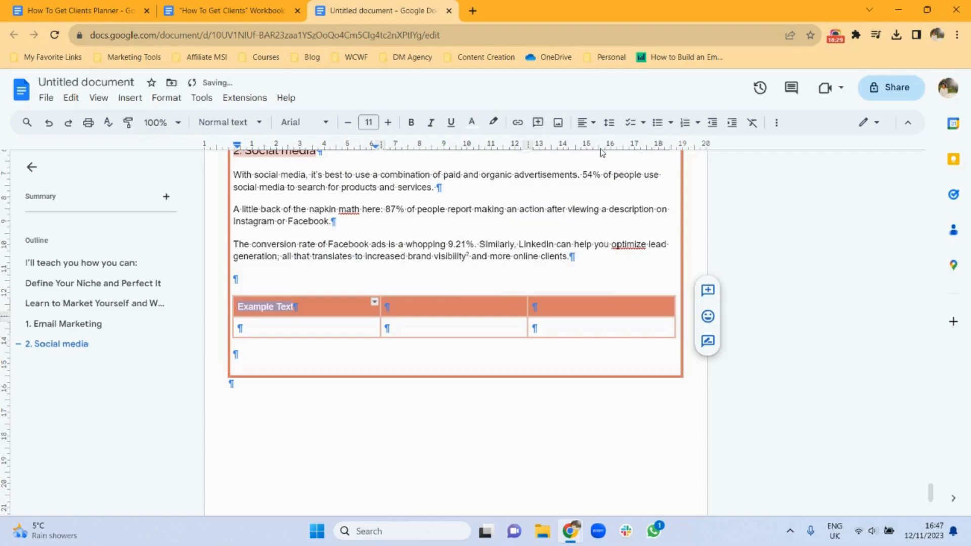
left_click(411, 124)
left_click(340, 360)
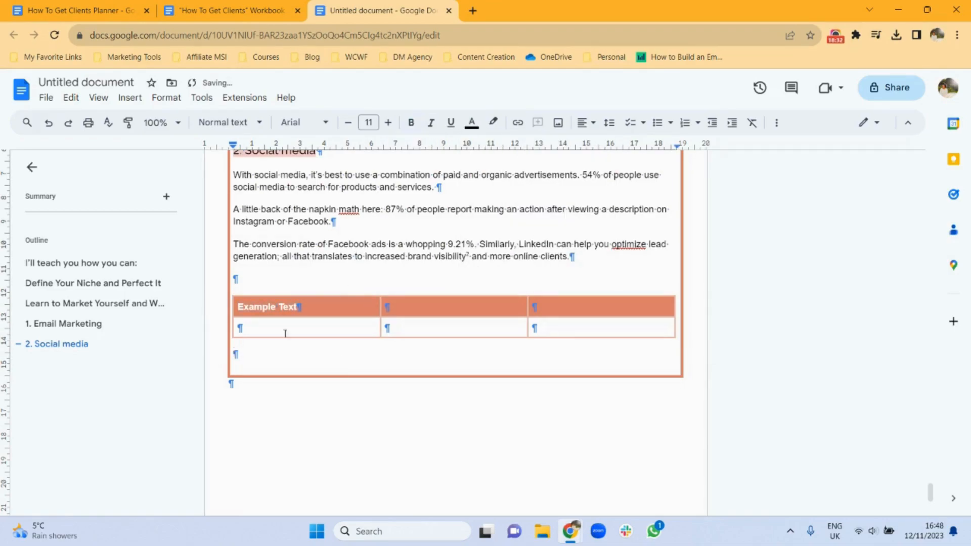
- Copy the formatted "Example Text" into the second and third header cells of the table
triple_click(256, 309)
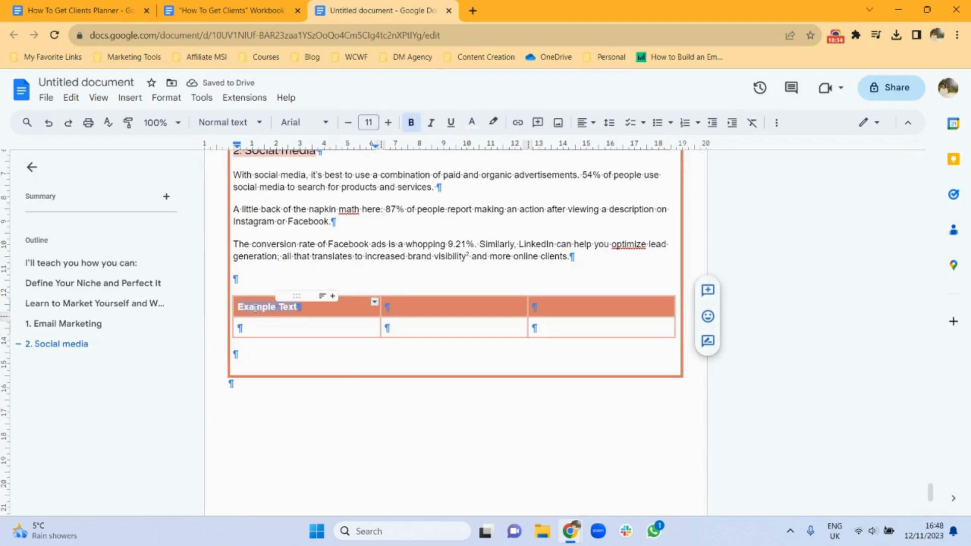
key("ctrl+c")
left_click(400, 309)
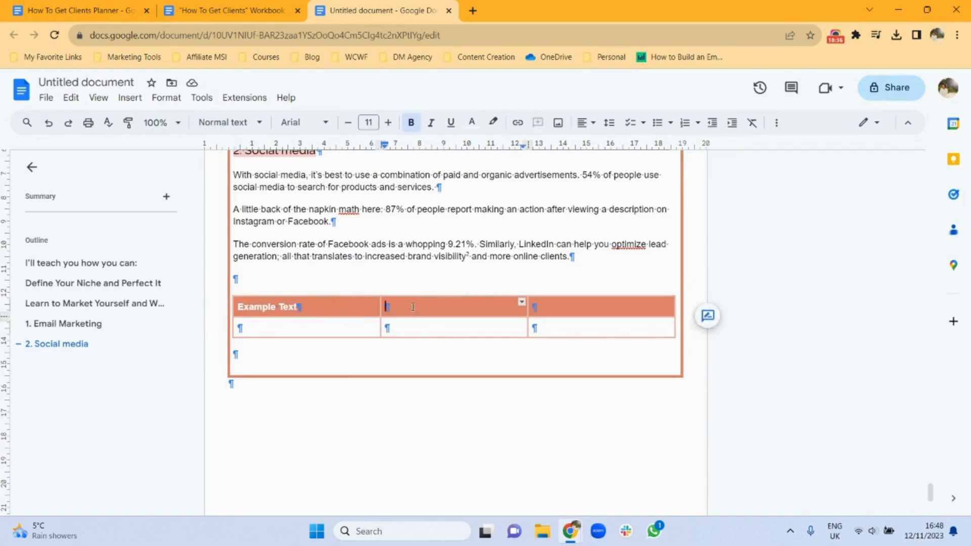
key("ctrl+v")
left_click(607, 307)
key("ctrl+v")
- Lengthen the table's second row by adding 18 blank lines in its first cell
left_click(307, 328)
key("Return")
key("Return")
key("Return")
key("Return")
key("Return")
key("Return")
key("Return")
key("Return")
key("Return")
key("Return")
key("Return")
key("Return")
key("Return")
key("Return")
key("Return")
key("Return")
key("Return")
key("Return")
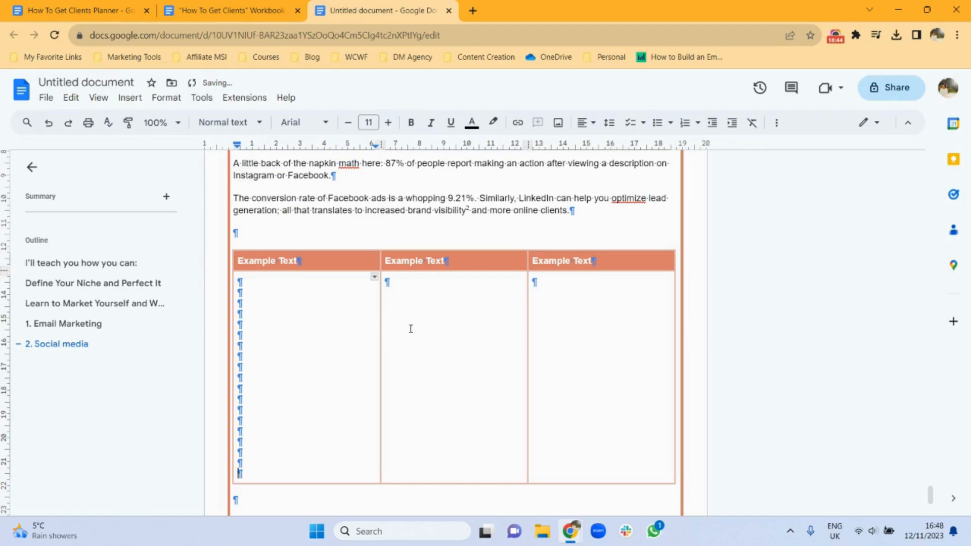
scroll(933, 500, "down", 2)
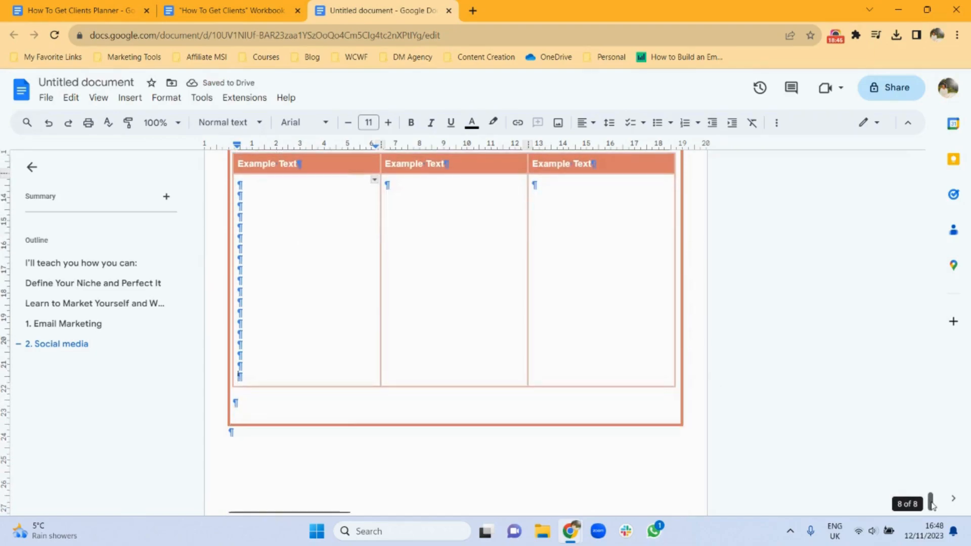
scroll(933, 501, "up", 1)
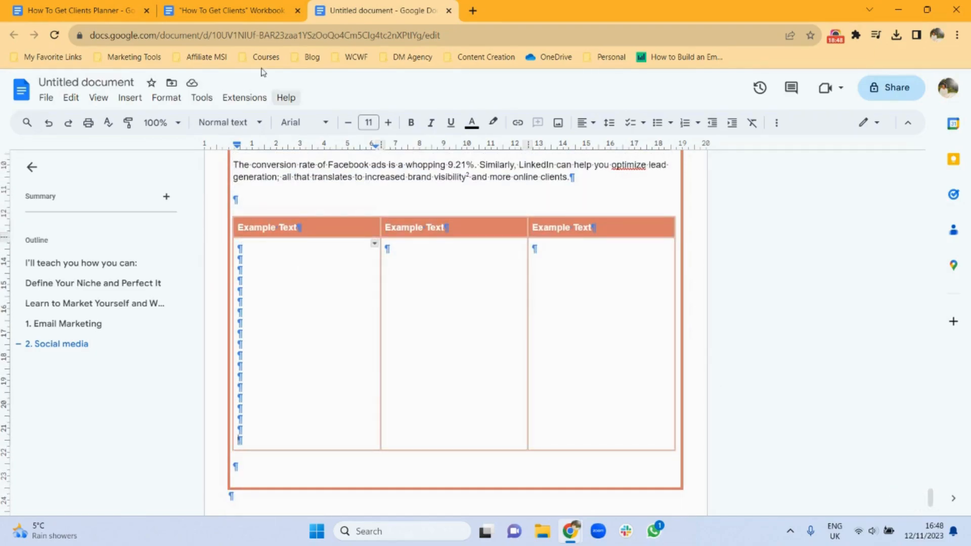
- Check the workbook demo's three-image page, and insert a page break below the bordered Social media box in the untitled document
left_click(231, 10)
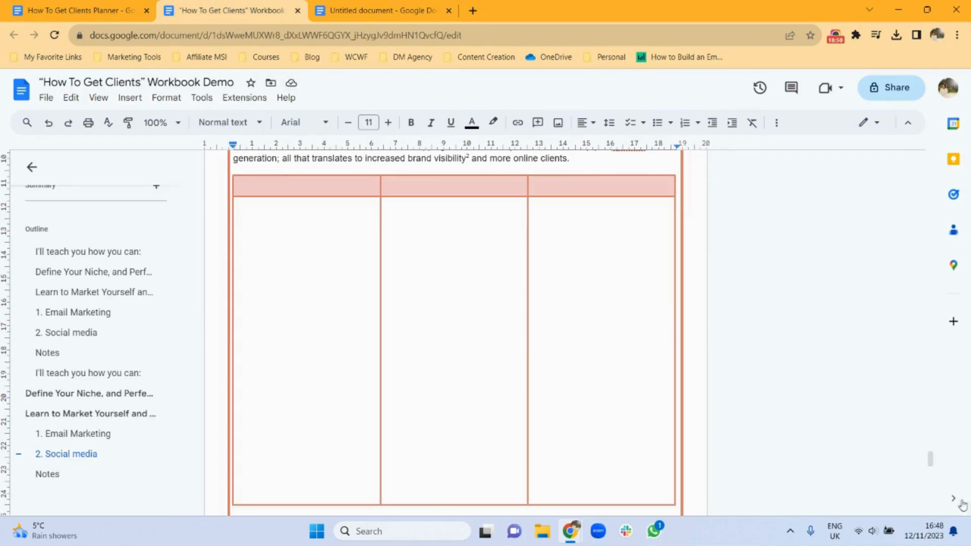
left_click_drag(931, 460, 935, 487)
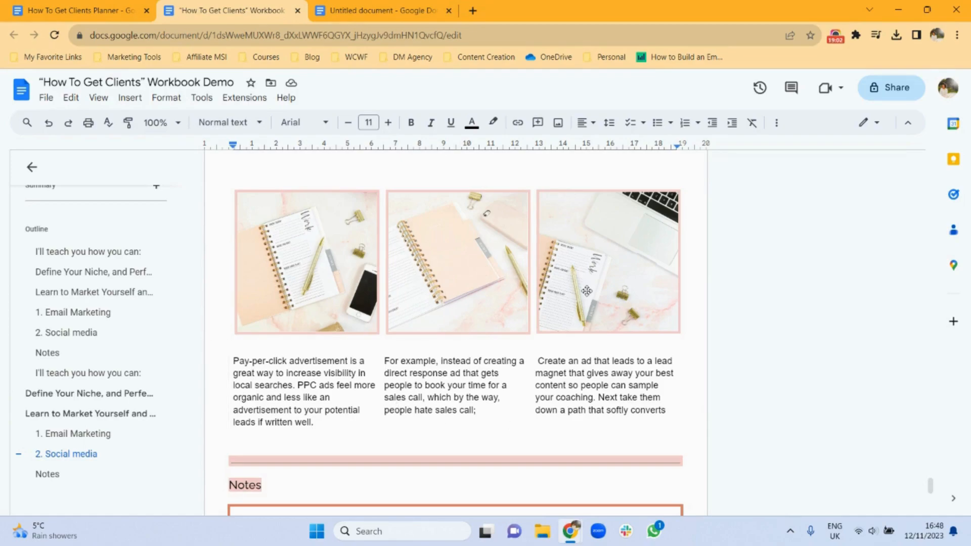
left_click(376, 7)
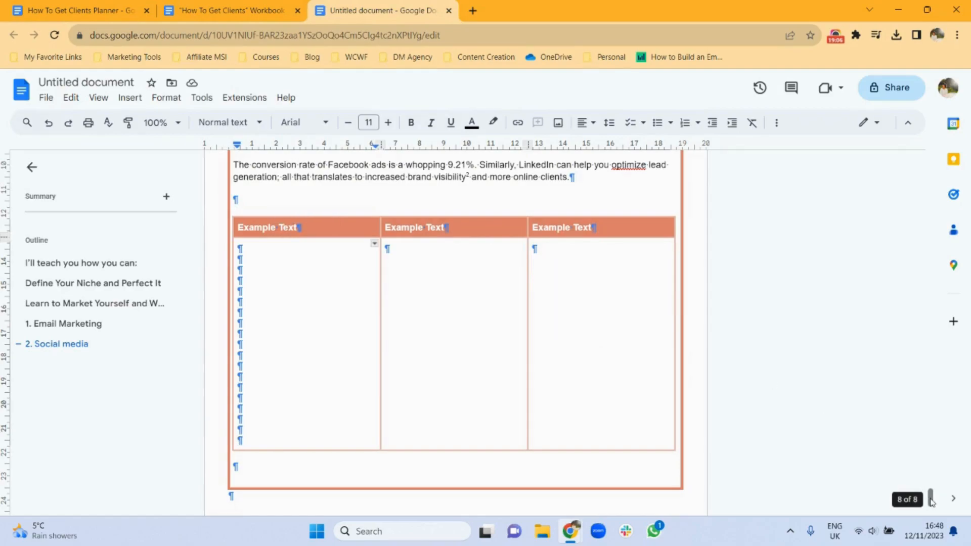
right_click(934, 512)
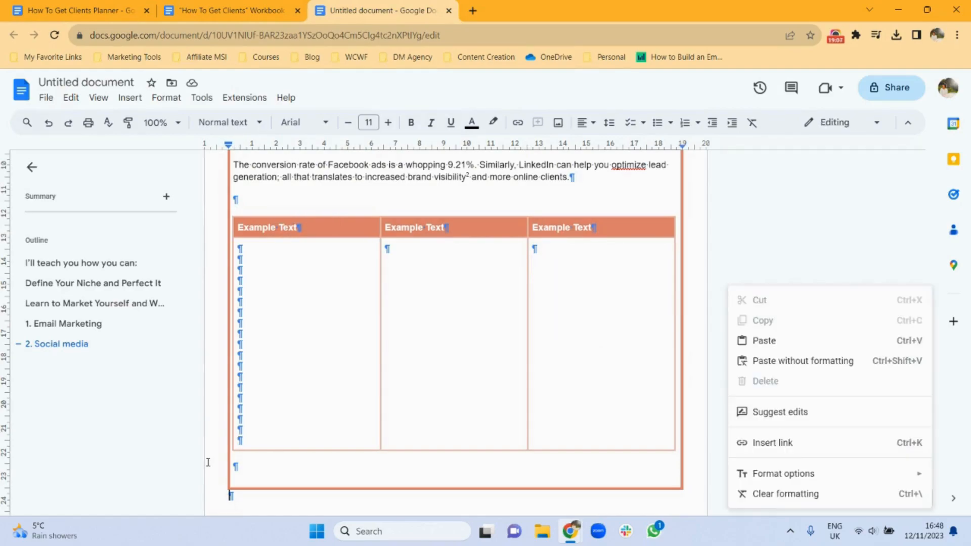
left_click(258, 507)
left_click(135, 100)
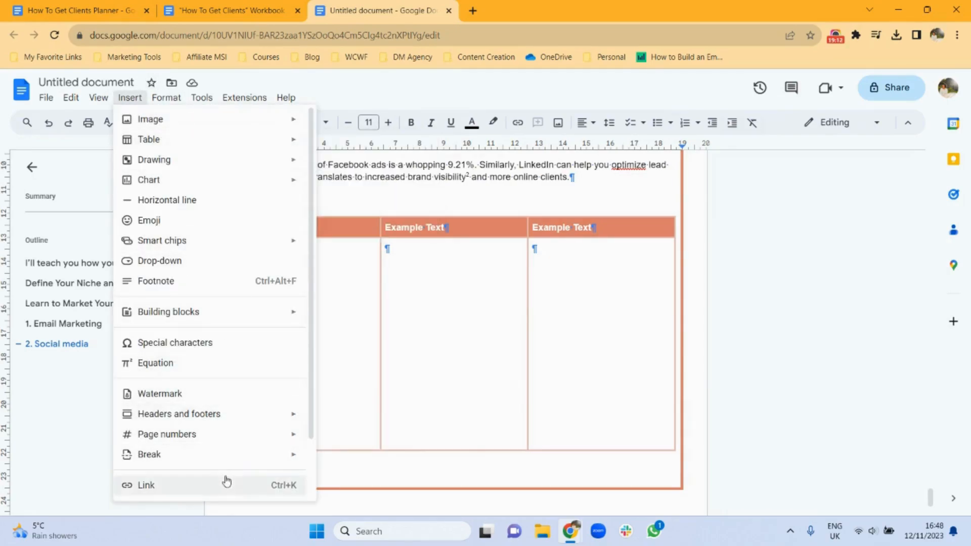
mouse_move(245, 455)
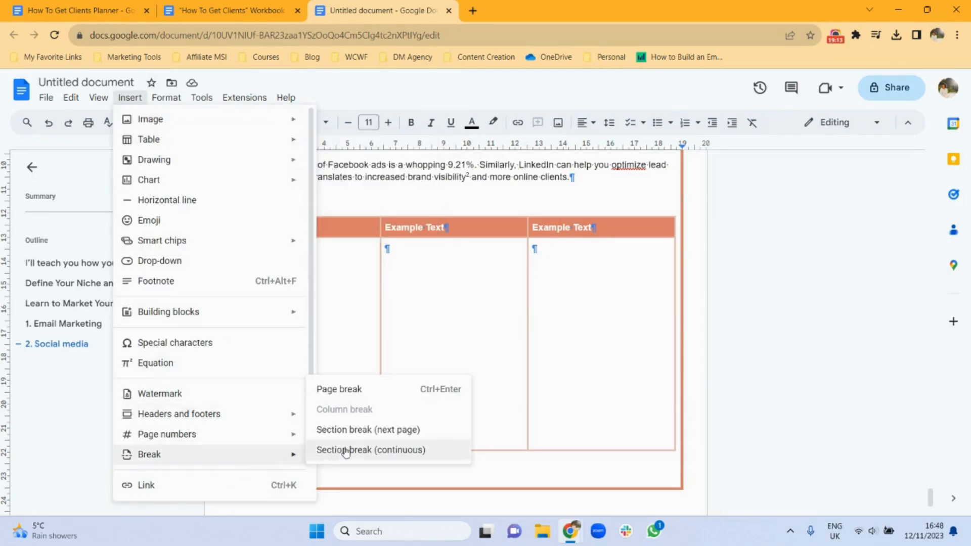
left_click(369, 395)
- Insert a table with three columns and one row on the new page, following the workbook demo's three-image layout
left_click(226, 6)
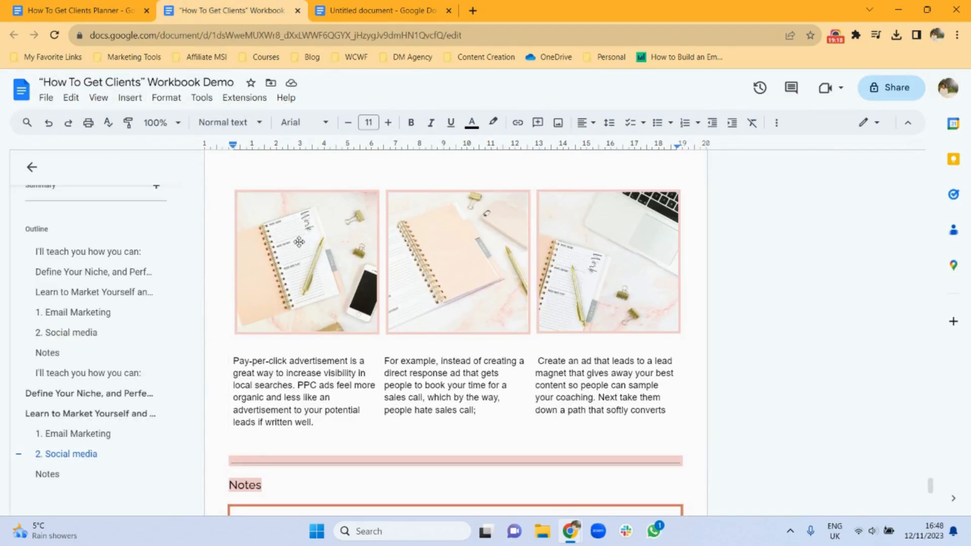
left_click(357, 9)
left_click(230, 473)
left_click(124, 99)
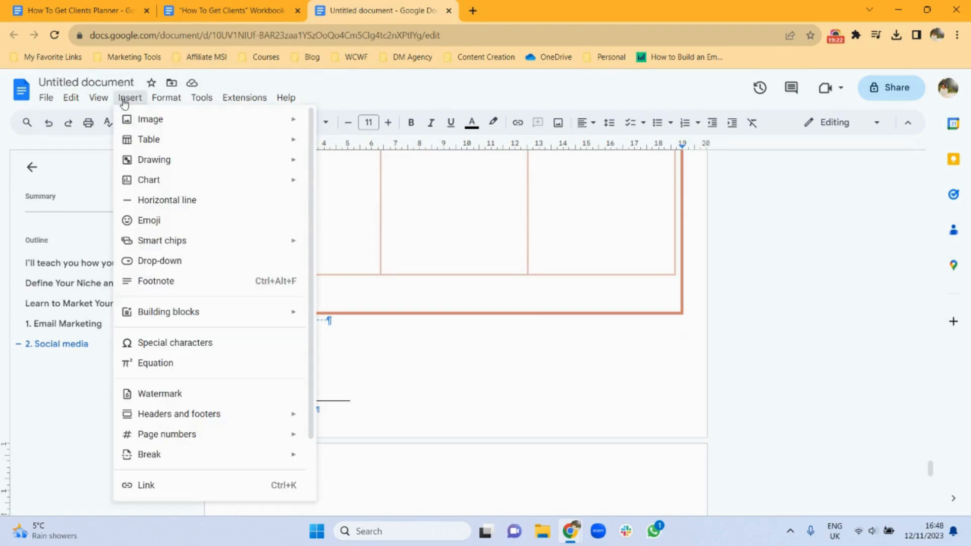
mouse_move(193, 143)
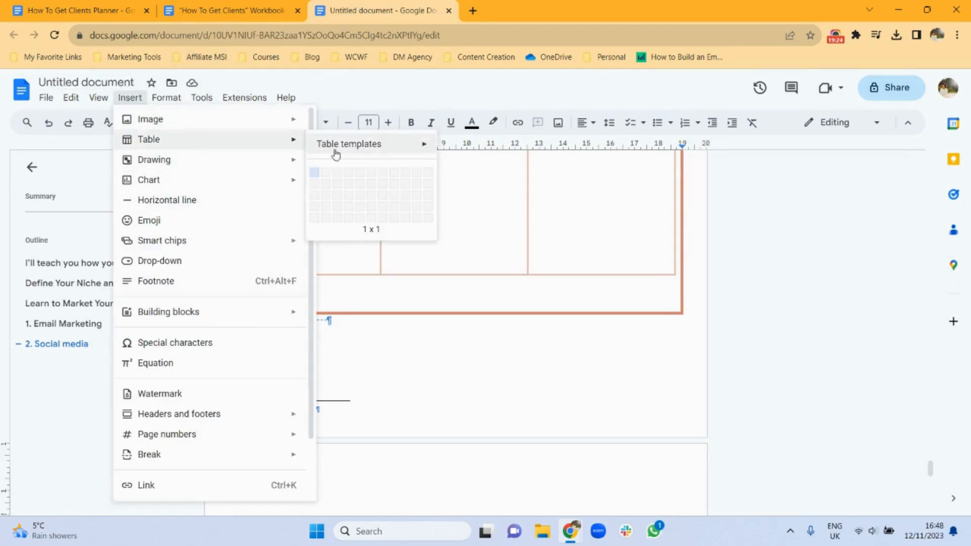
left_click(336, 175)
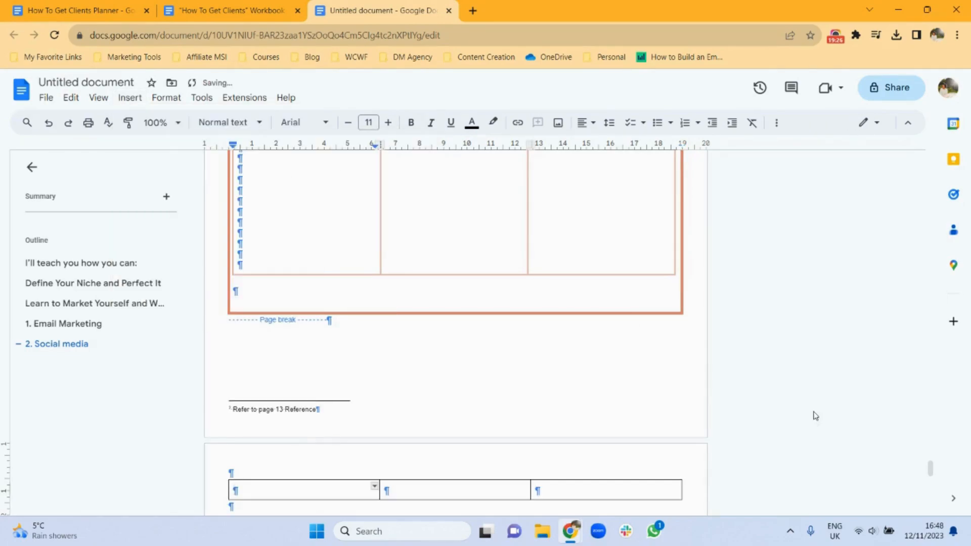
- Add a second row below the existing row of the new page's three-column table
left_click_drag(931, 470, 929, 480)
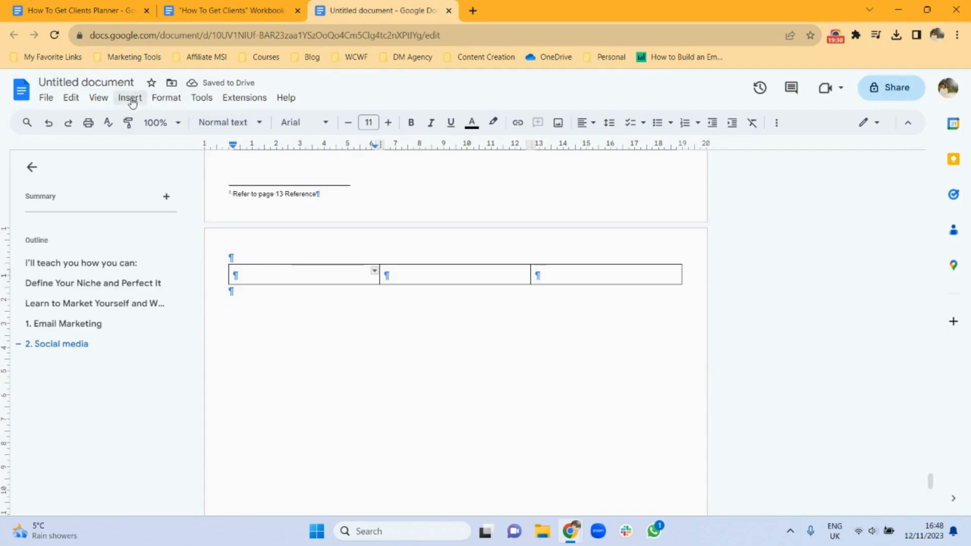
left_click_drag(240, 278, 549, 277)
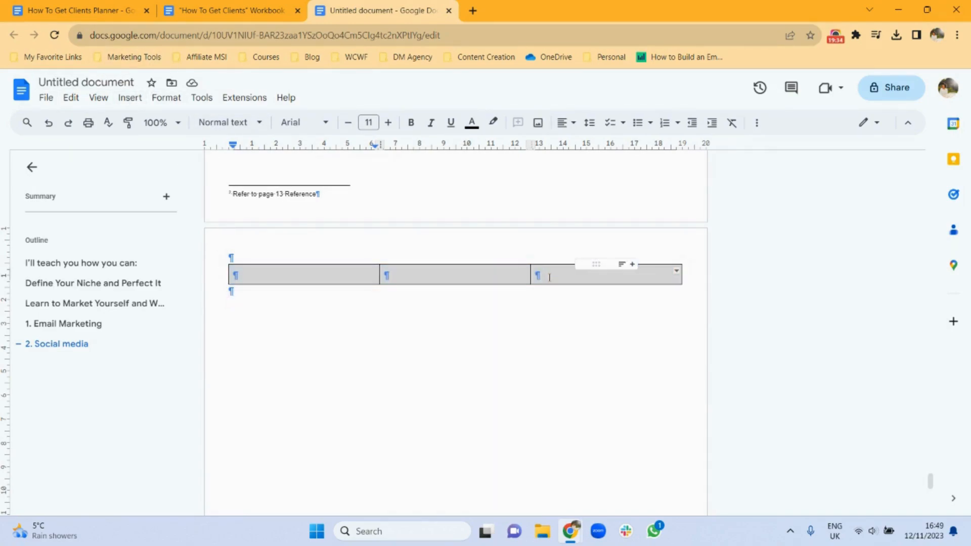
right_click(549, 277)
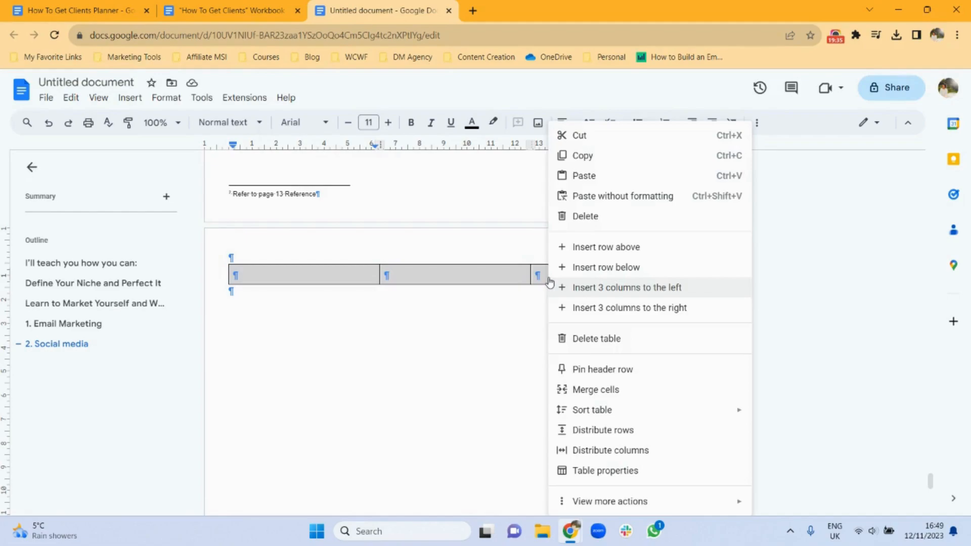
left_click(630, 270)
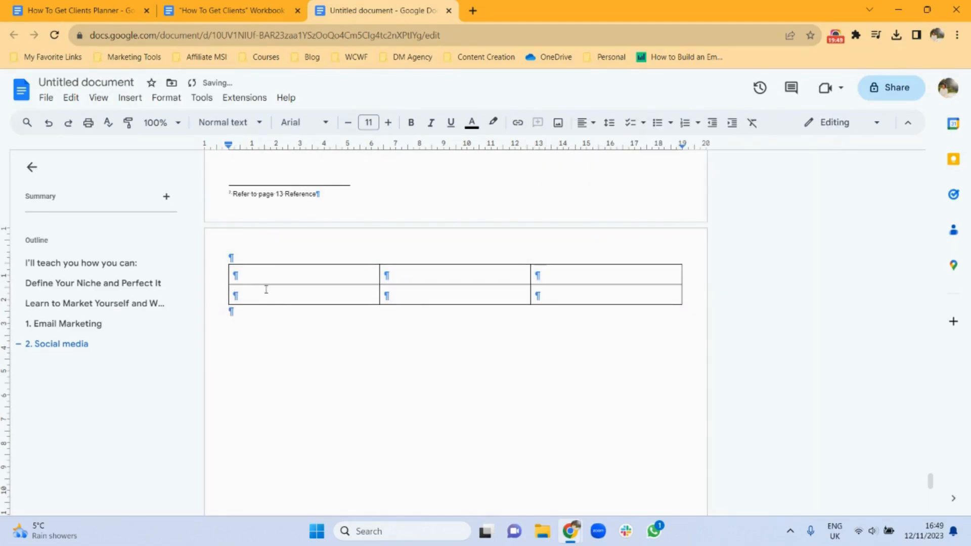
- Insert the image file 4 from the Planner Images folder into the first cell of the table's upper row, following the workbook demo
left_click(227, 10)
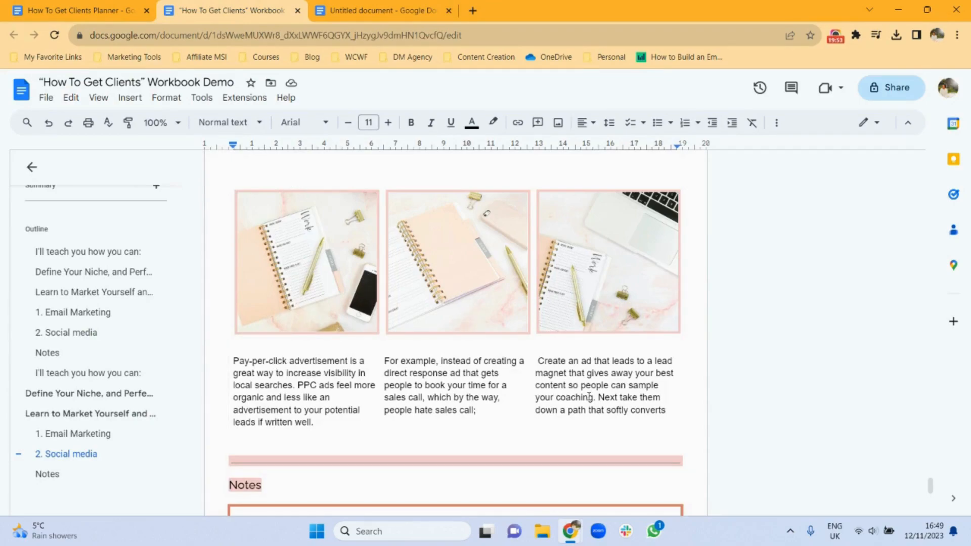
left_click(362, 11)
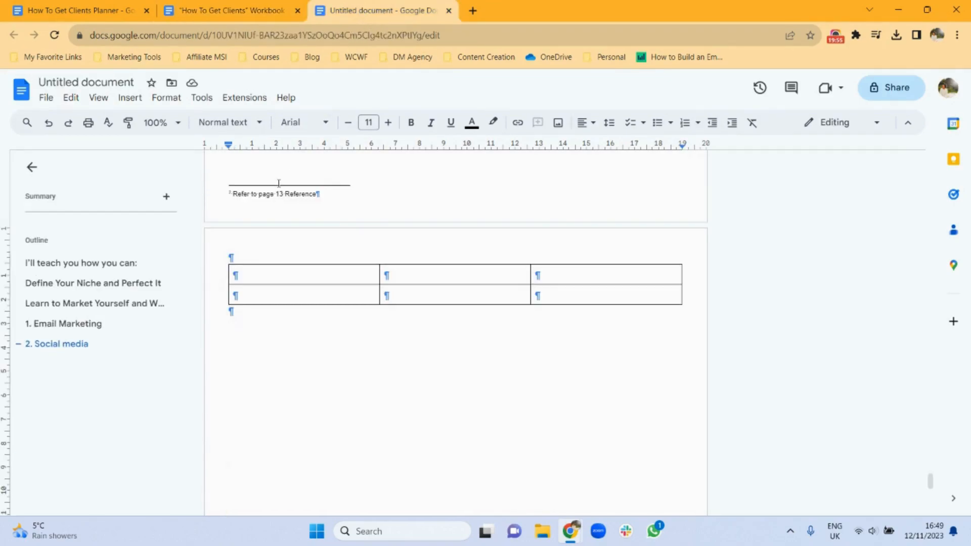
left_click(248, 275)
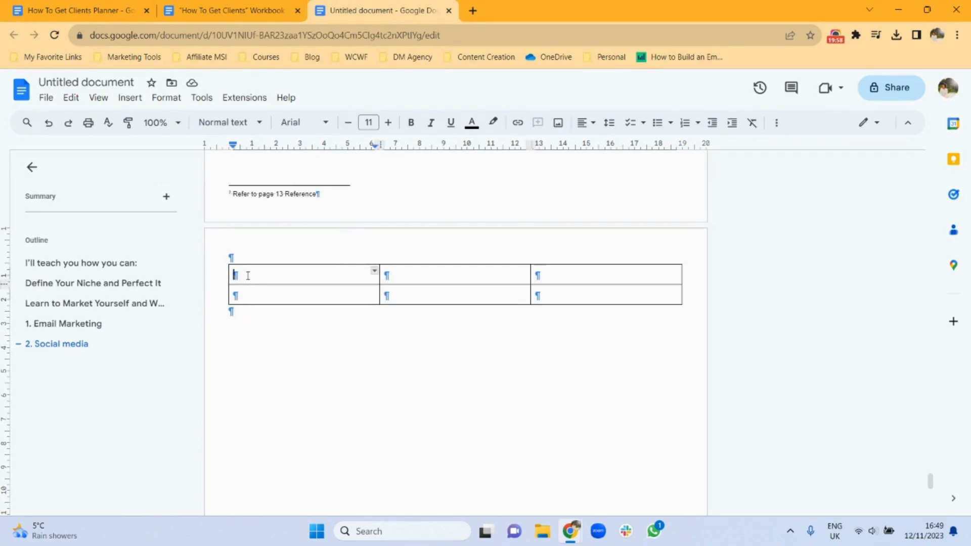
left_click(127, 98)
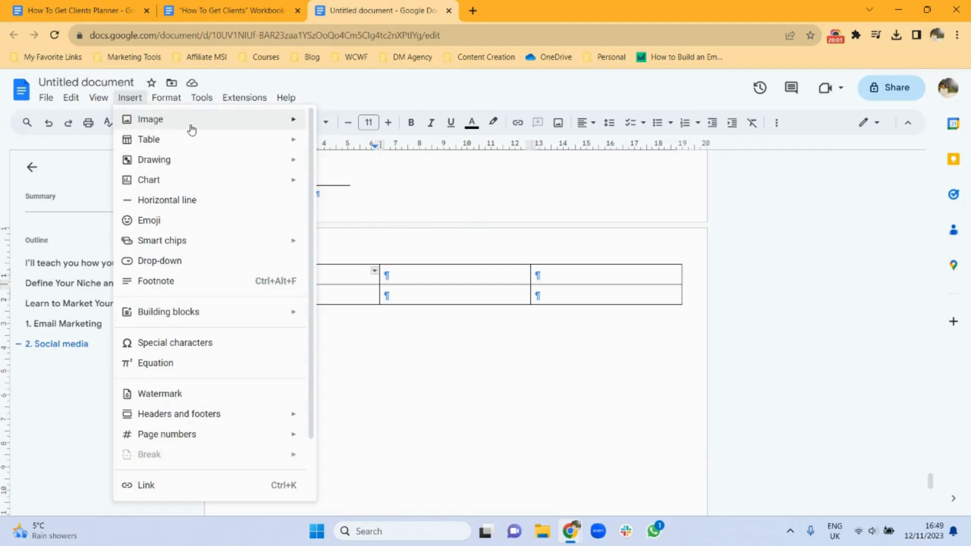
mouse_move(191, 129)
left_click(351, 128)
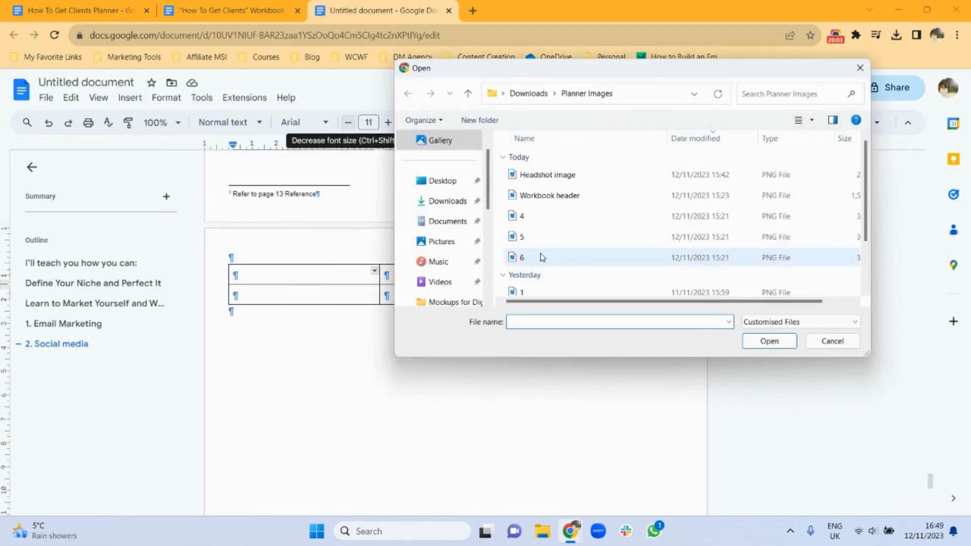
double_click(528, 221)
- Insert the image file 5 from the Planner Images folder into the middle cell of the table's upper row
left_click(405, 322)
left_click(130, 98)
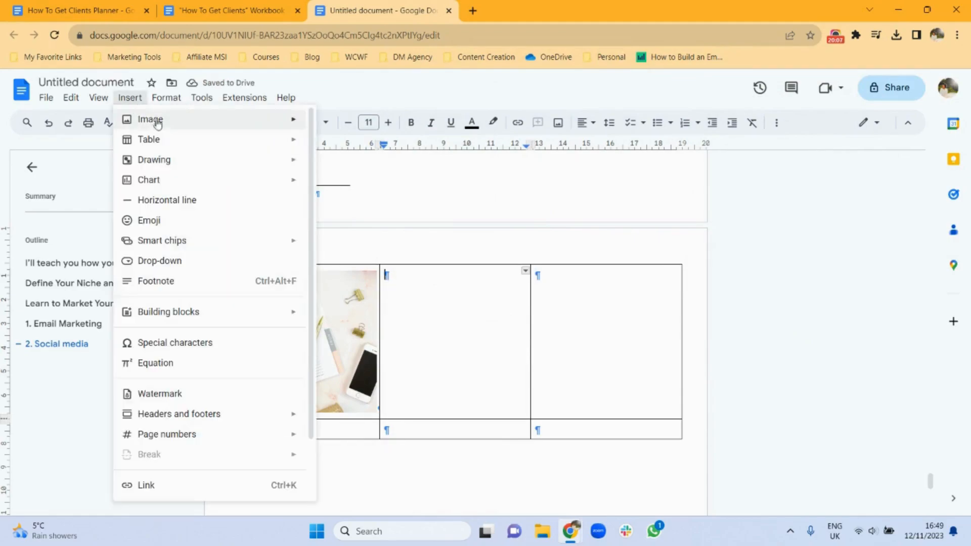
mouse_move(202, 125)
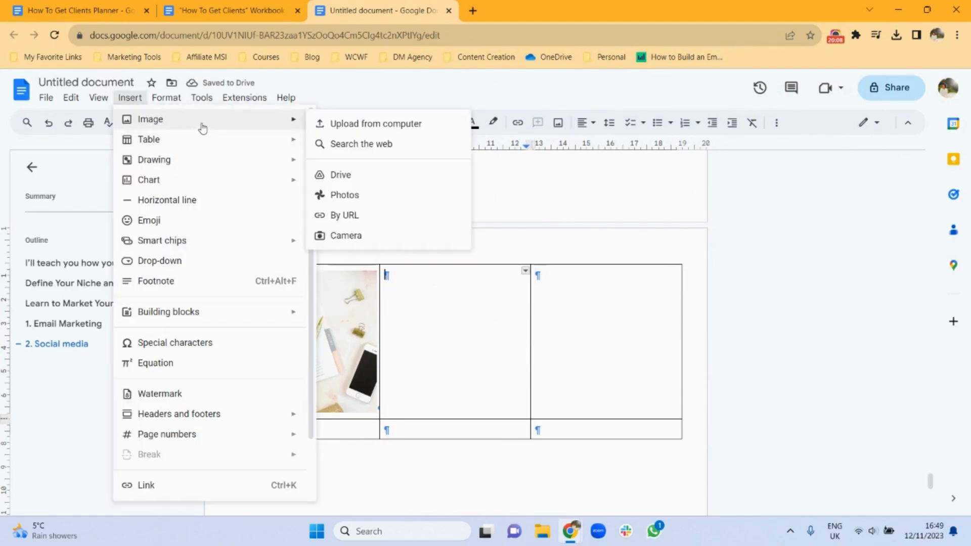
left_click(357, 123)
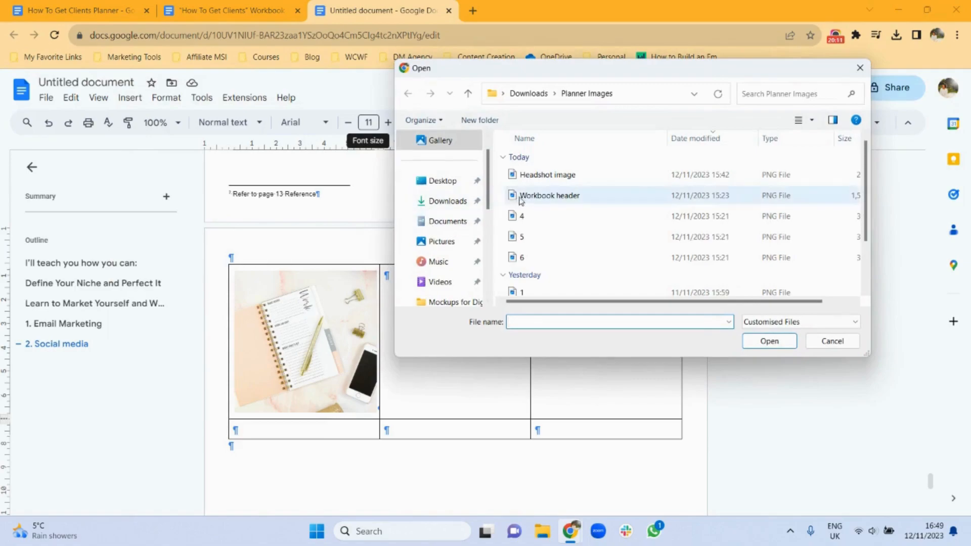
double_click(532, 236)
- Insert the image file 6 from the Planner Images folder into the third cell of the table's upper row
left_click(567, 291)
left_click(134, 101)
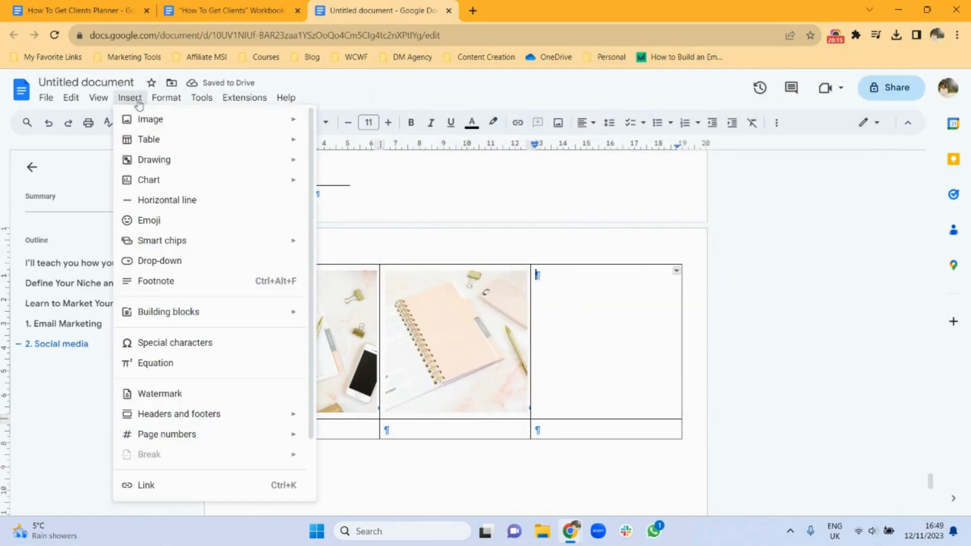
mouse_move(184, 121)
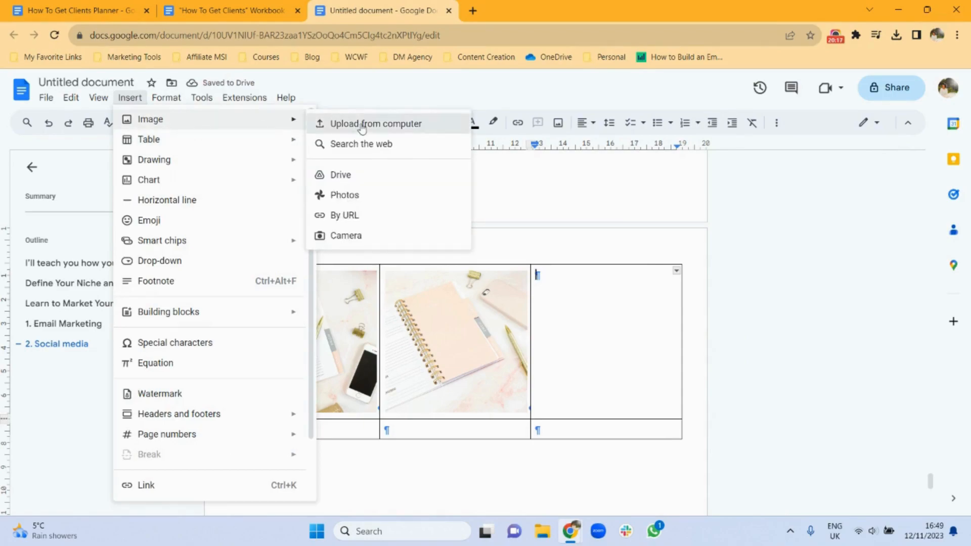
left_click(362, 126)
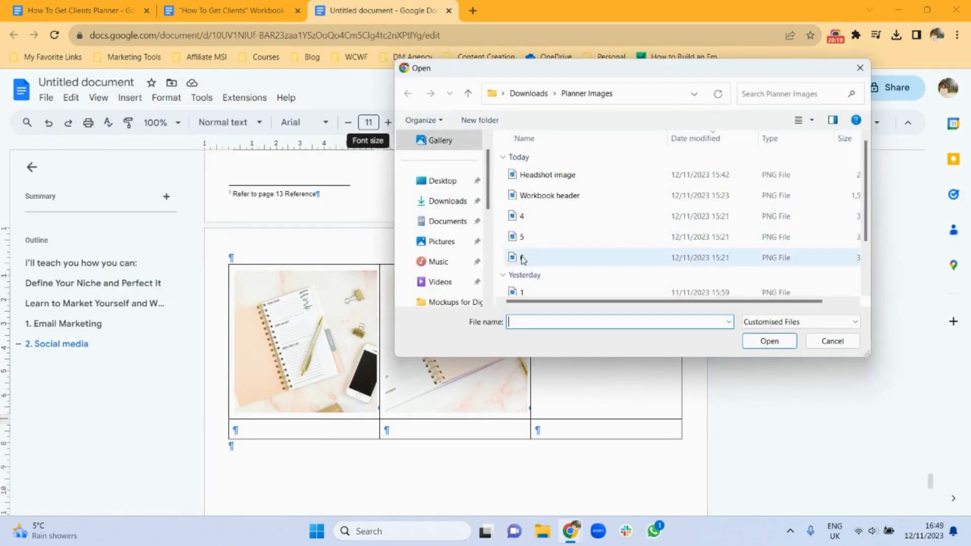
double_click(524, 260)
- Give the first cell's image a light red 3pt border and shrink it slightly to fit its cell
left_click(340, 318)
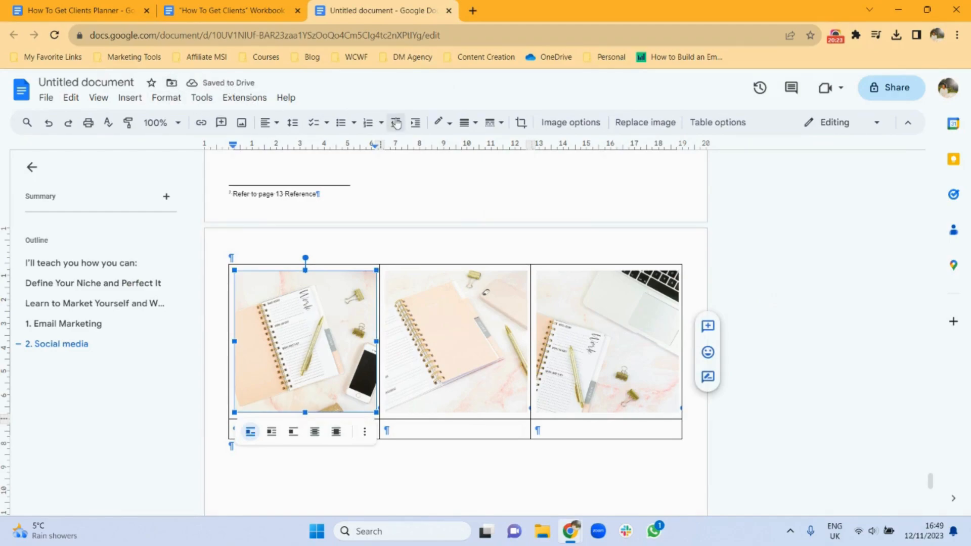
left_click(449, 125)
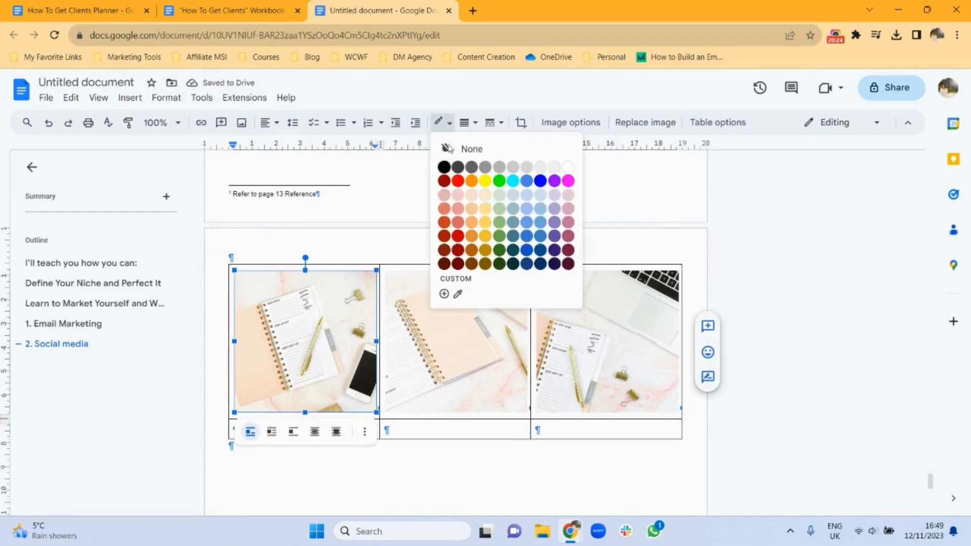
left_click(458, 196)
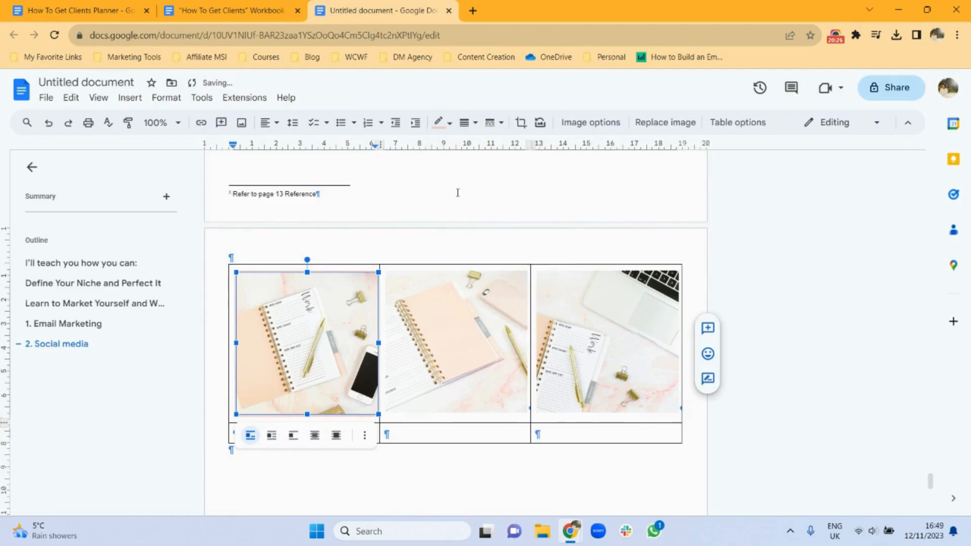
left_click(464, 122)
left_click(484, 187)
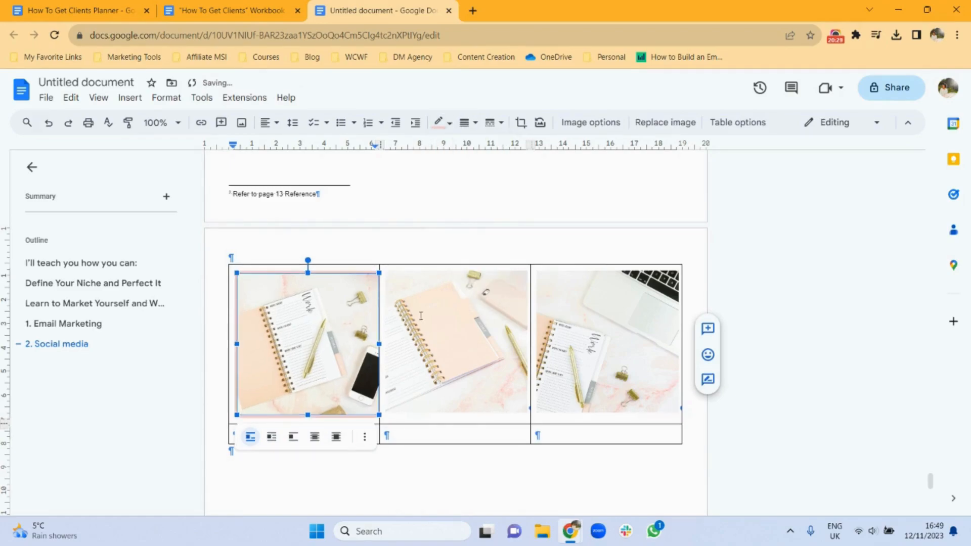
left_click(350, 504)
left_click(351, 346)
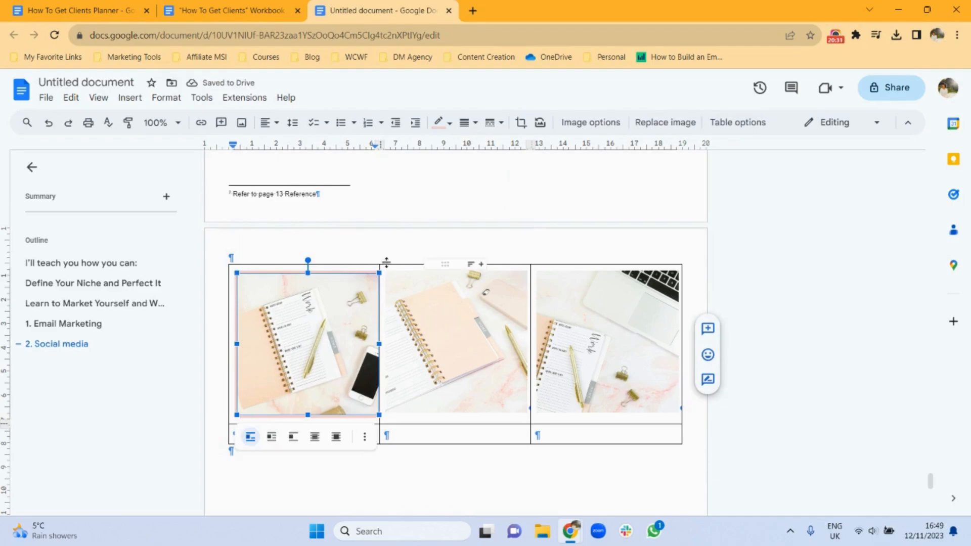
left_click_drag(379, 272, 375, 275)
- Add a light red 3pt border to the middle cell's image and reduce its size slightly to fit the cell
left_click(427, 313)
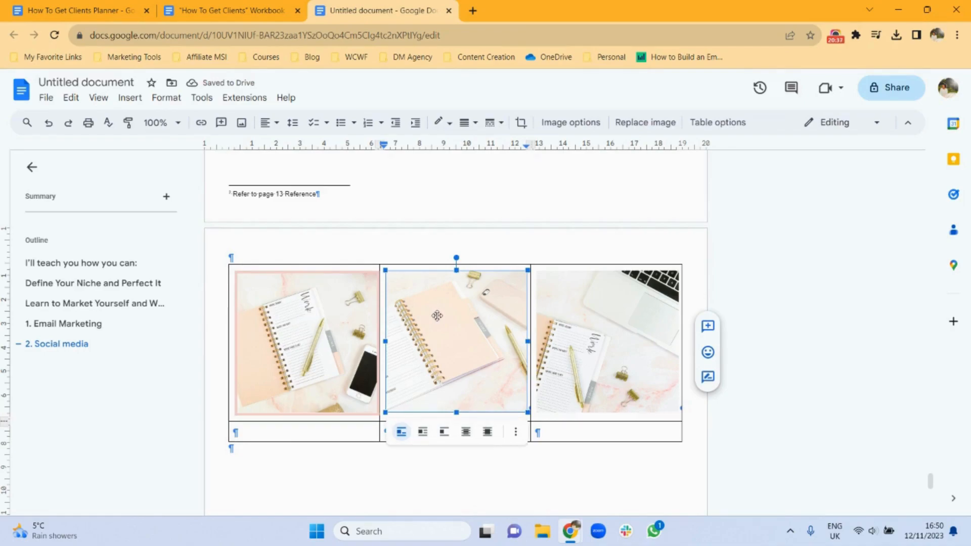
left_click(602, 324)
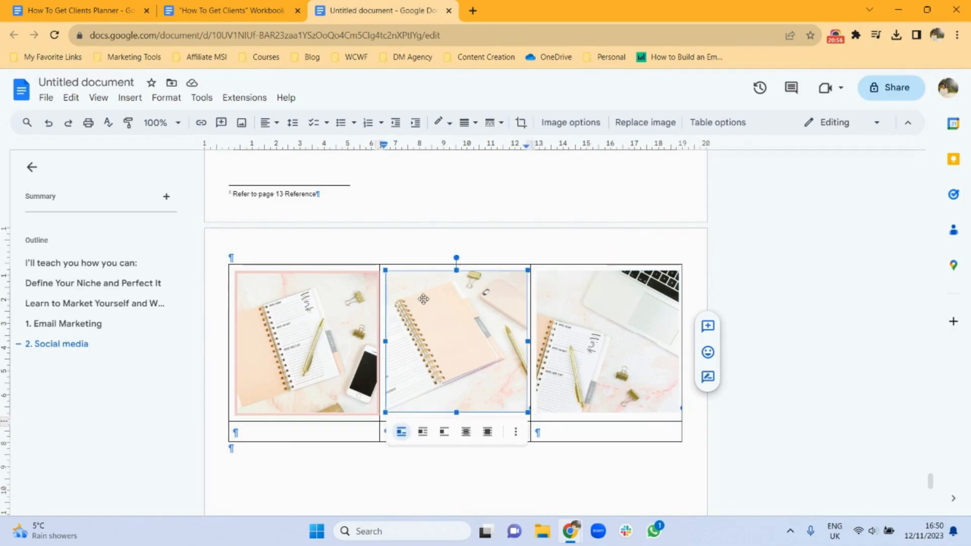
left_click(438, 122)
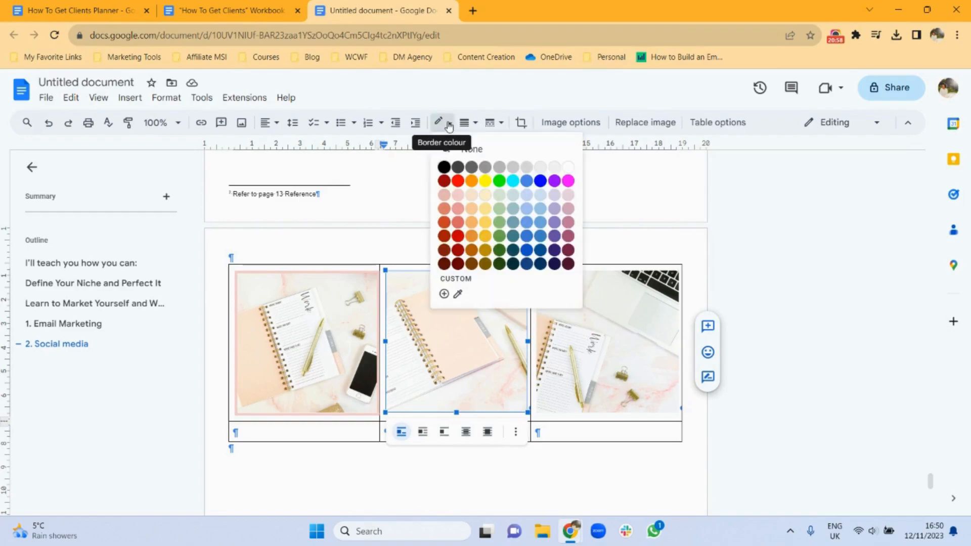
left_click(458, 195)
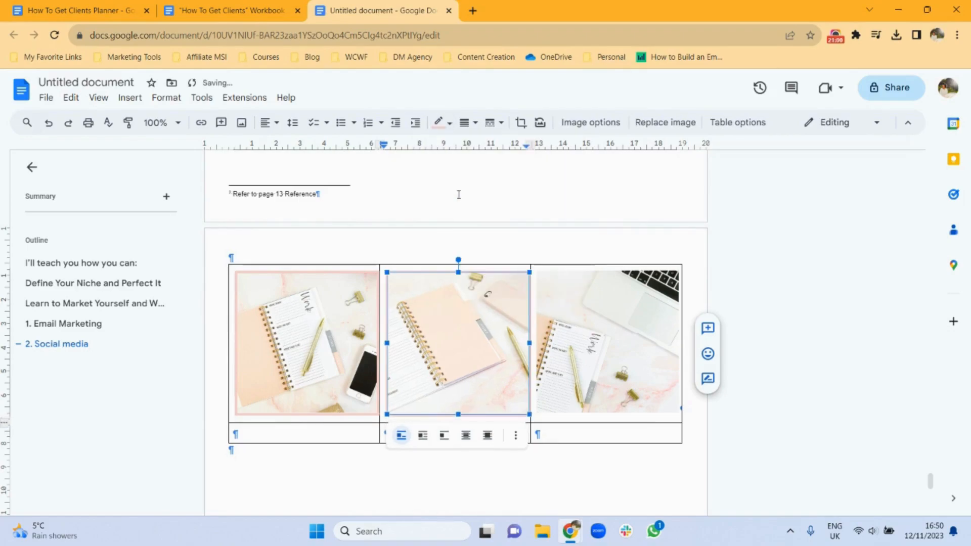
left_click(473, 123)
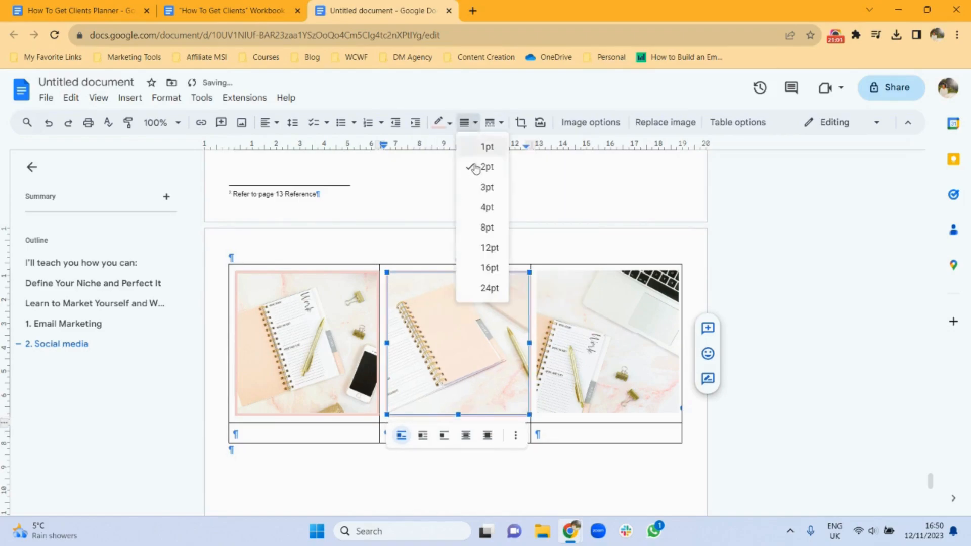
left_click(480, 191)
left_click(512, 303)
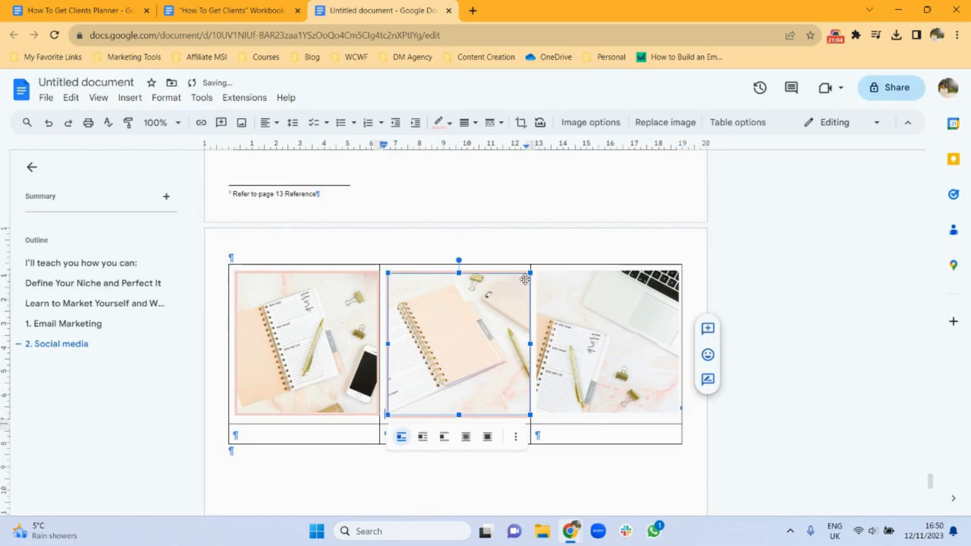
left_click_drag(530, 273, 527, 276)
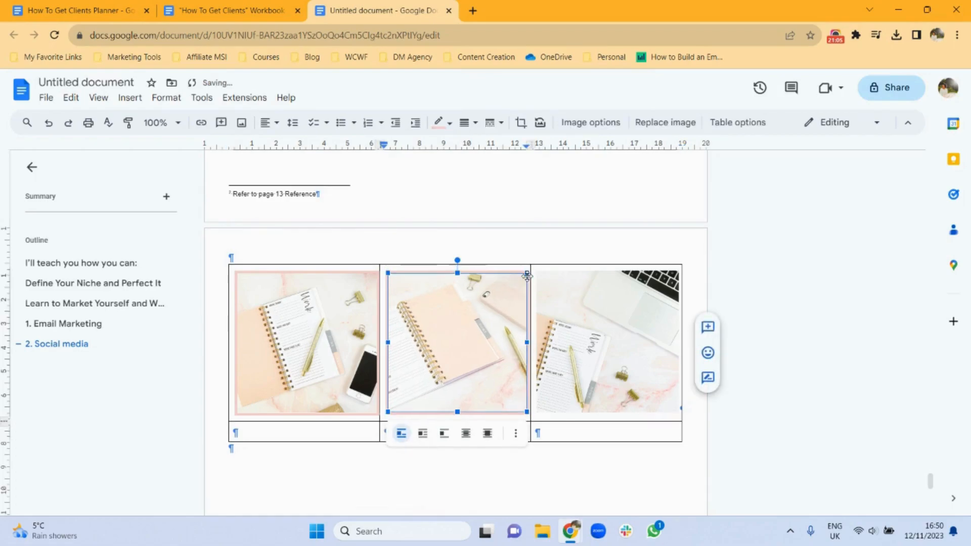
- Apply a light red 3pt border to the third cell's image and scale it down slightly to fit the cell
left_click(587, 299)
left_click(446, 124)
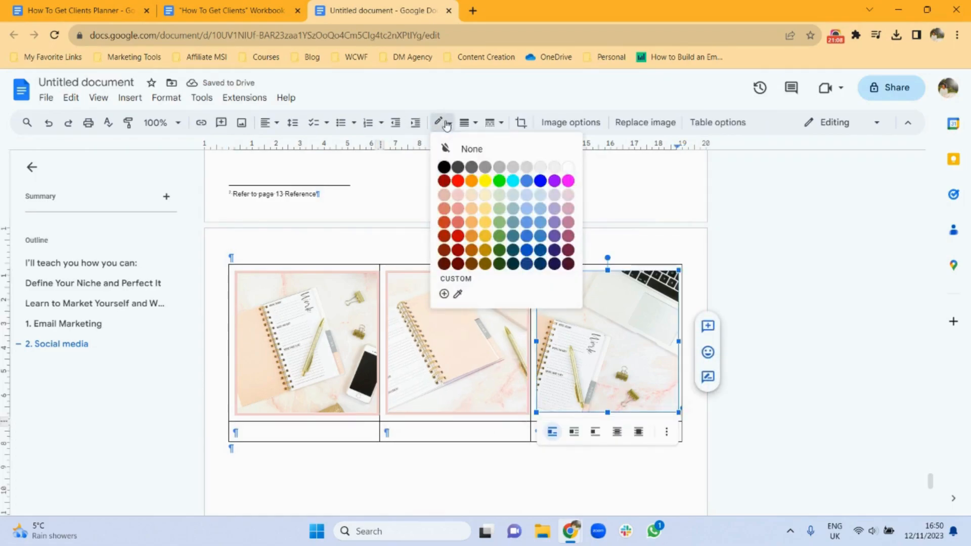
left_click(457, 194)
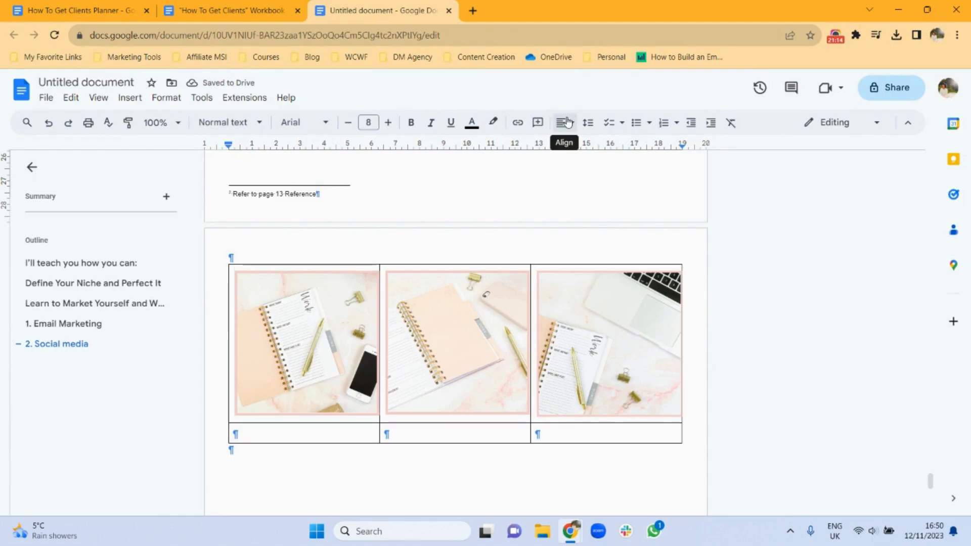
left_click(602, 309)
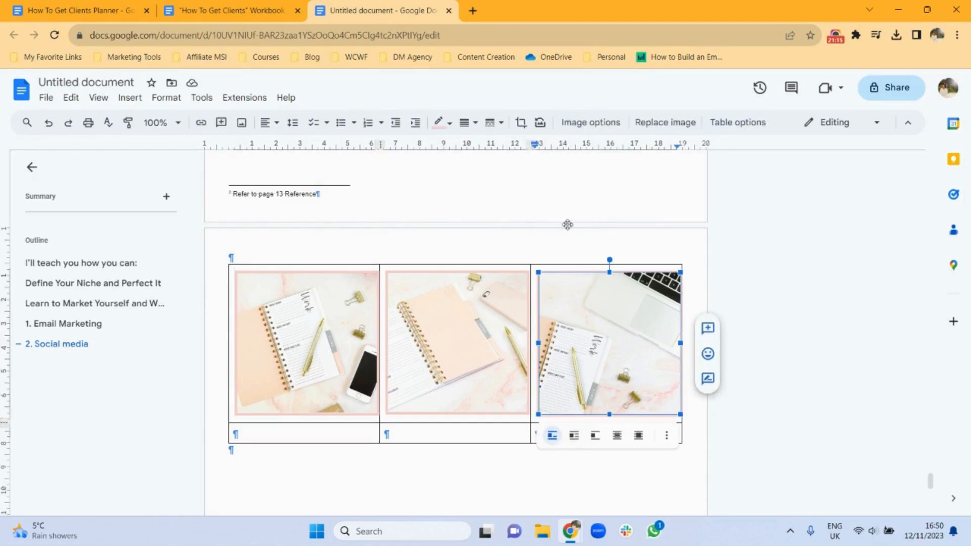
left_click(464, 122)
left_click(476, 185)
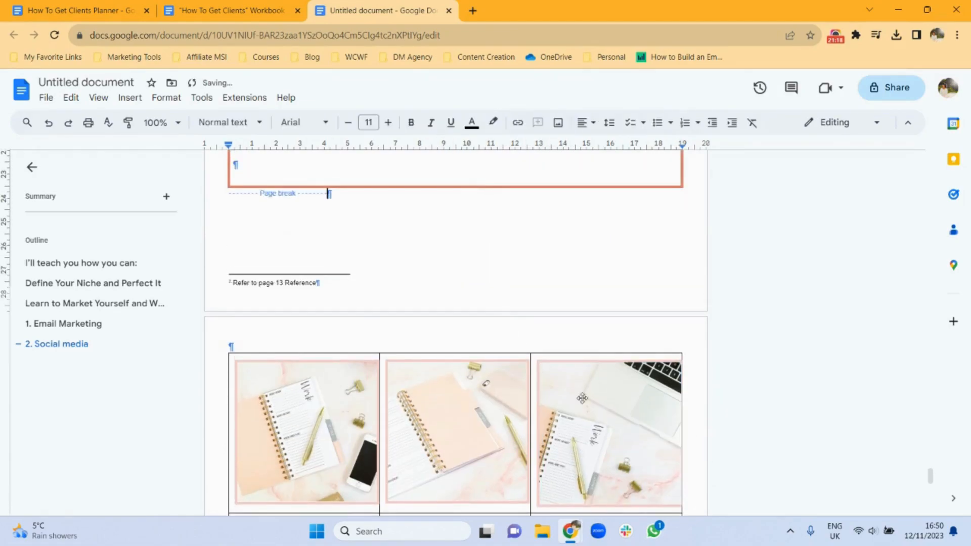
left_click(597, 410)
left_click_drag(683, 362, 679, 363)
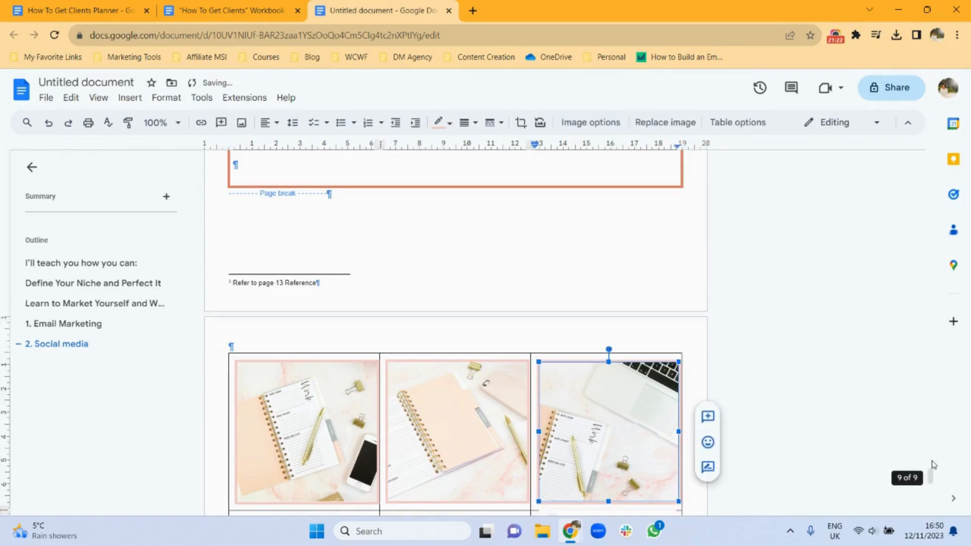
scroll(930, 475, "down", 2)
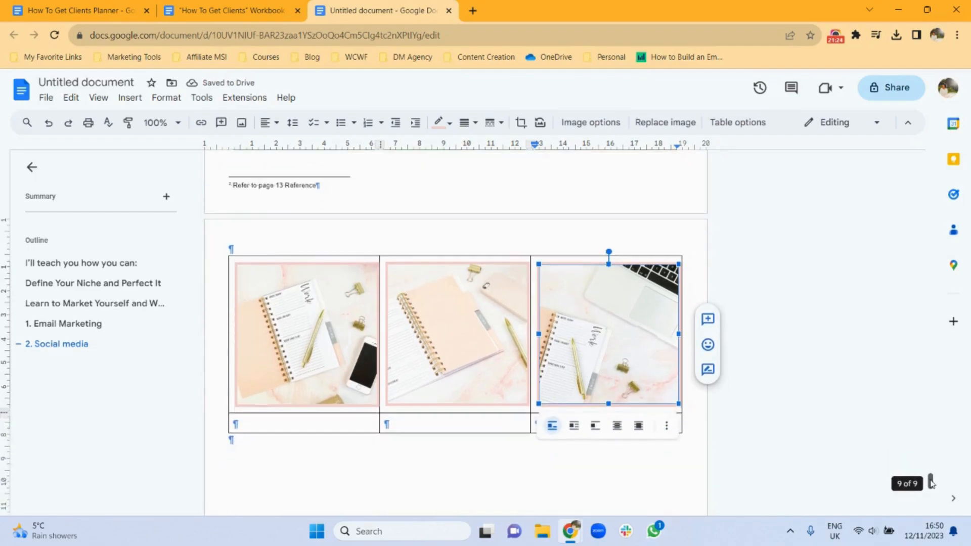
- Fine-tune the size of the bordered image in the table's first cell
left_click(353, 357)
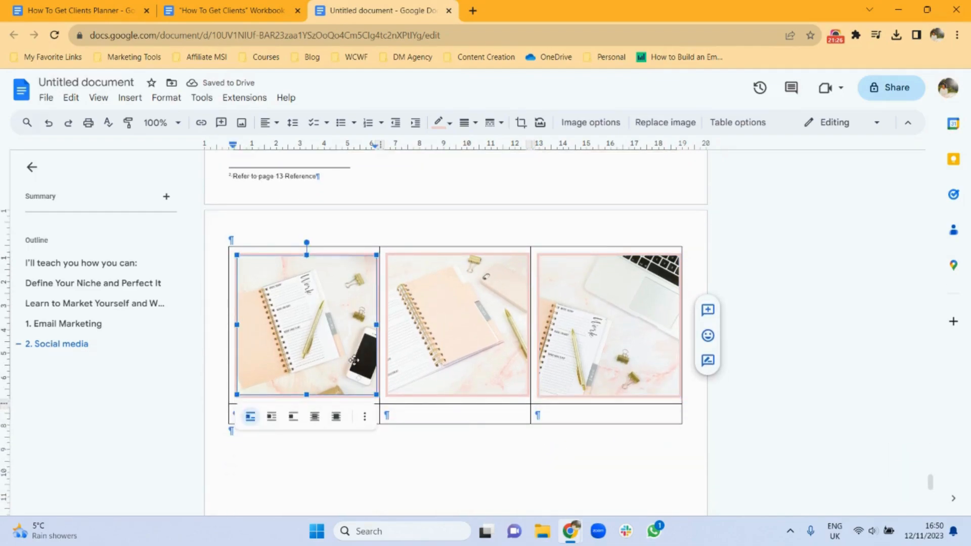
left_click_drag(377, 395, 376, 395)
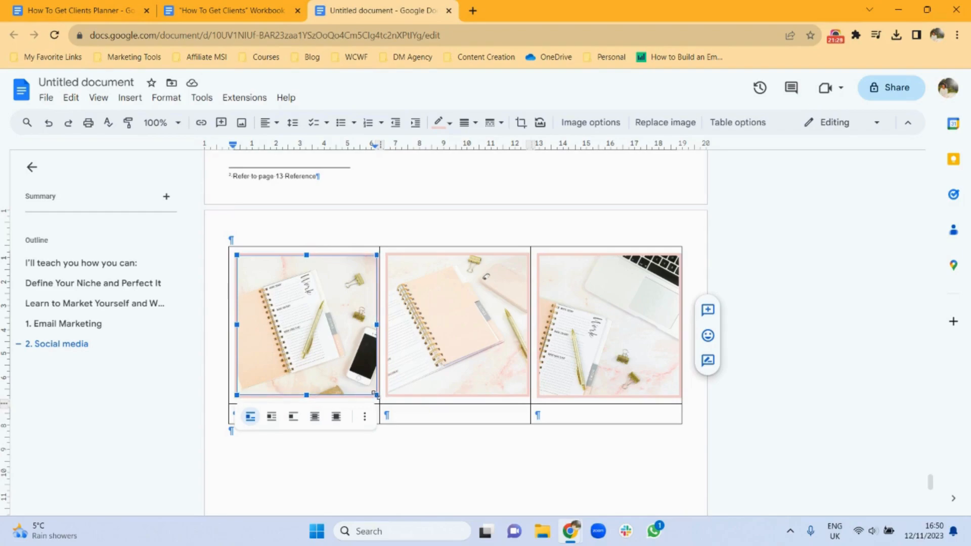
left_click(435, 455)
- Copy the "Pay-per-click advertisement" paragraph from the workbook demo into the cell below the untitled document's first image
left_click(232, 10)
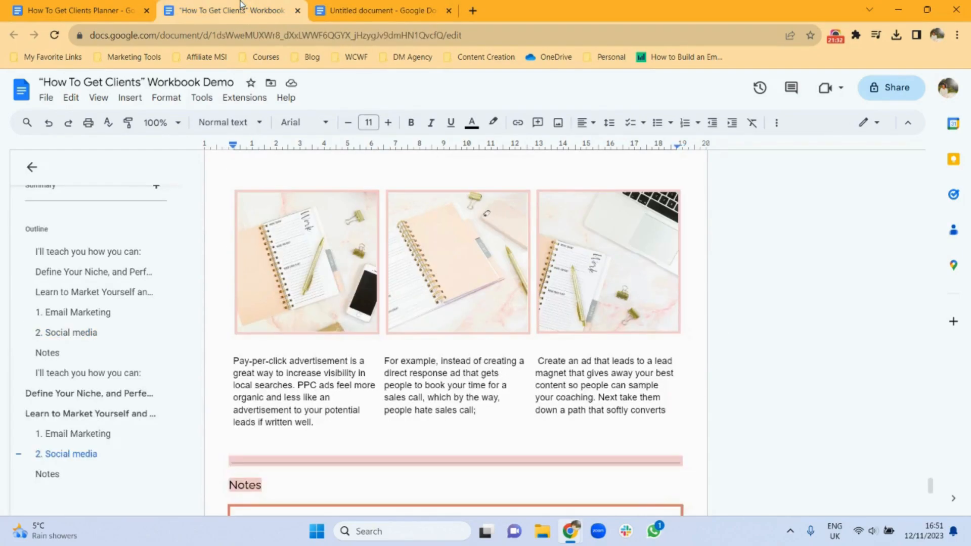
left_click_drag(325, 425, 235, 362)
key("ctrl+c")
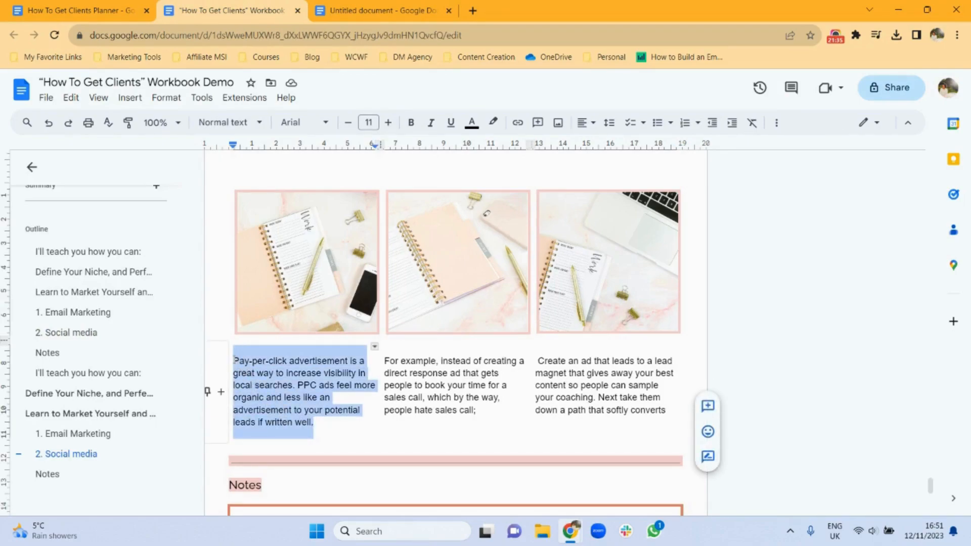
left_click(377, 11)
left_click(309, 411)
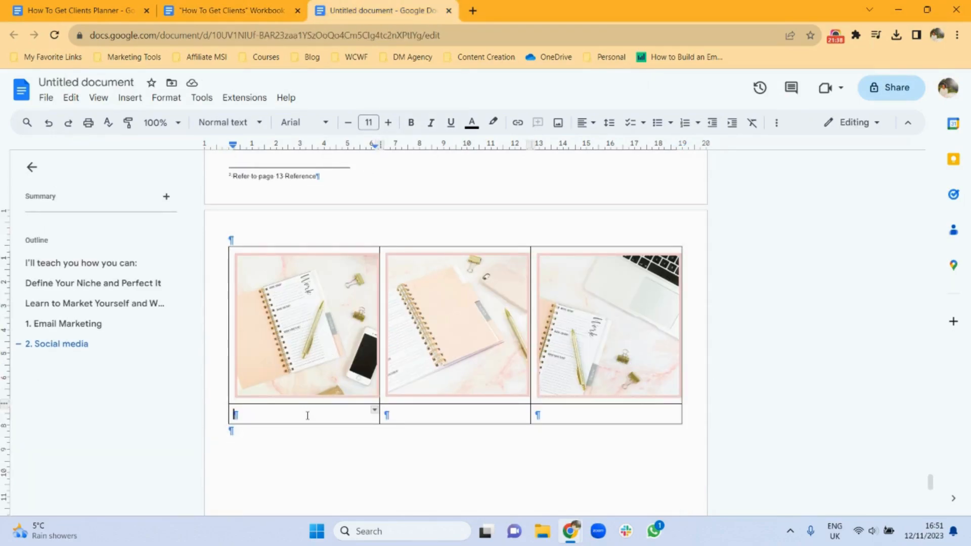
key("ctrl+v")
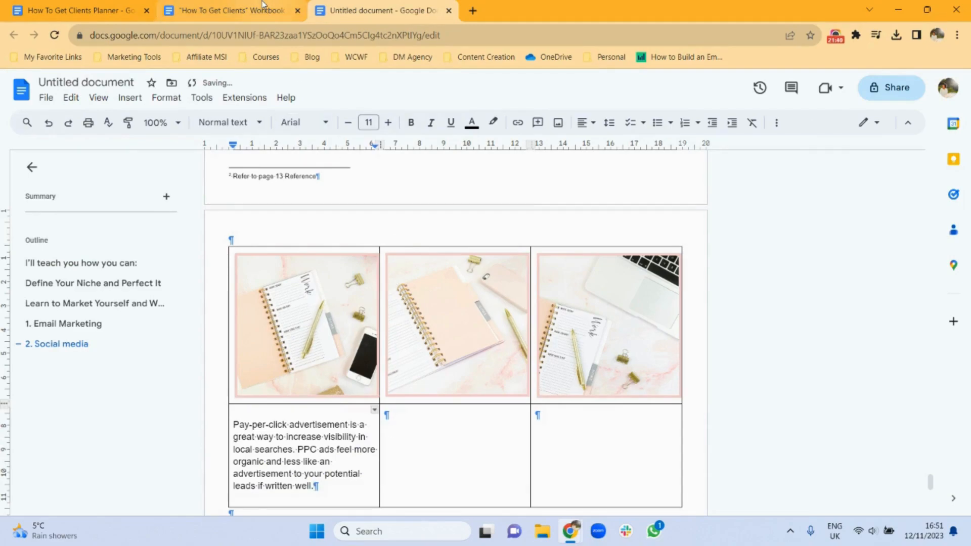
- Copy the workbook demo's "For example, instead of creating a direct response ad" paragraph into the cell below the middle image
left_click(233, 10)
triple_click(440, 385)
key("ctrl+c")
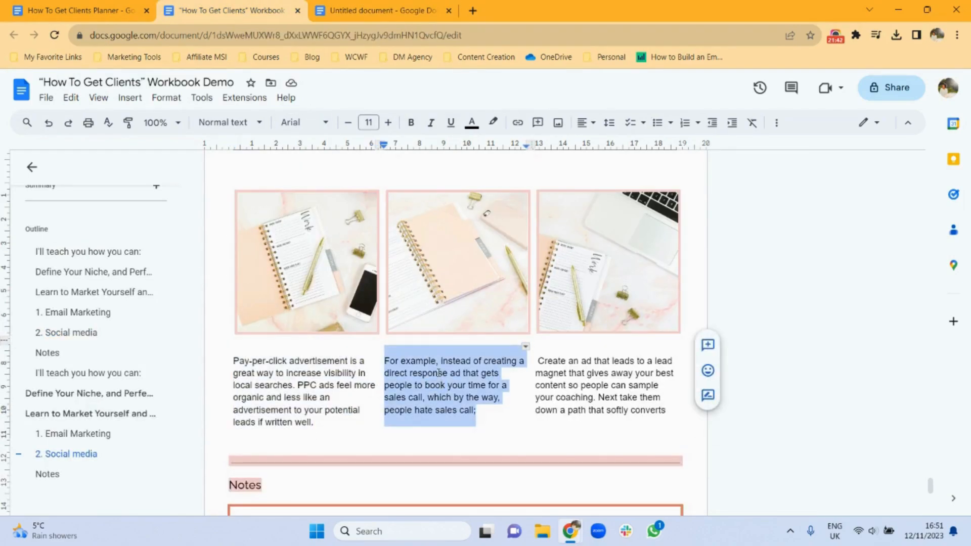
left_click(386, 5)
left_click(429, 419)
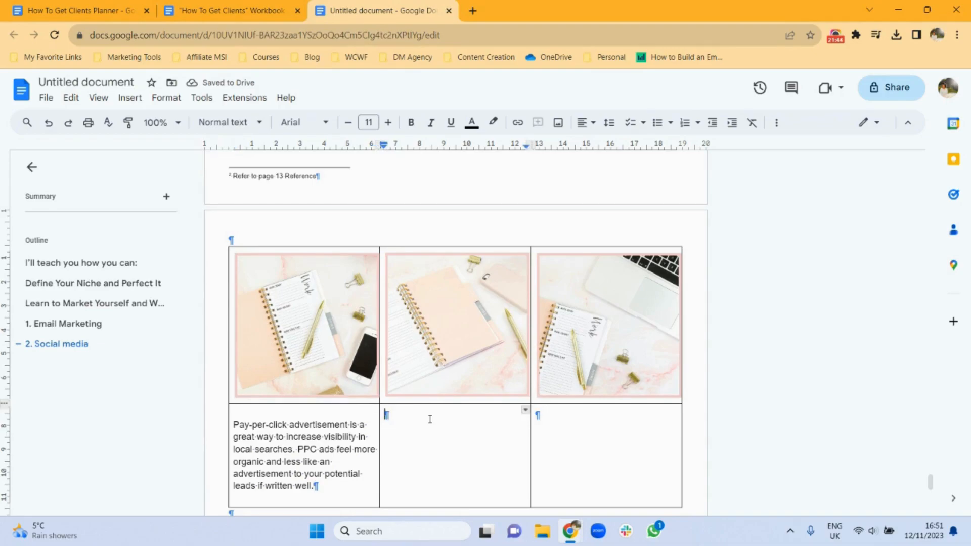
key("ctrl+v")
- Copy the workbook demo's "Create an ad that leads to a lead magnet" paragraph into the cell below the third image
left_click(233, 4)
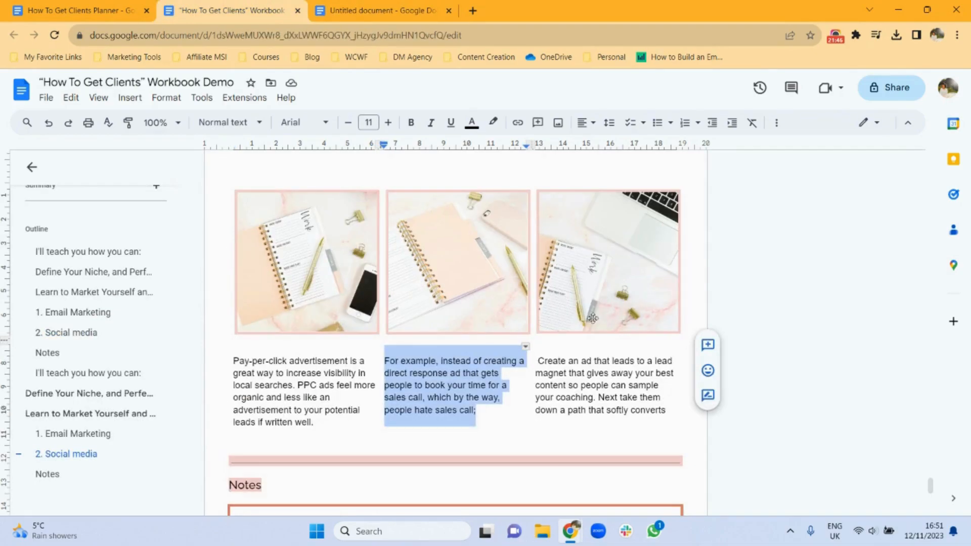
triple_click(593, 374)
key("ctrl+c")
left_click(383, 10)
left_click(591, 425)
key("ctrl+v")
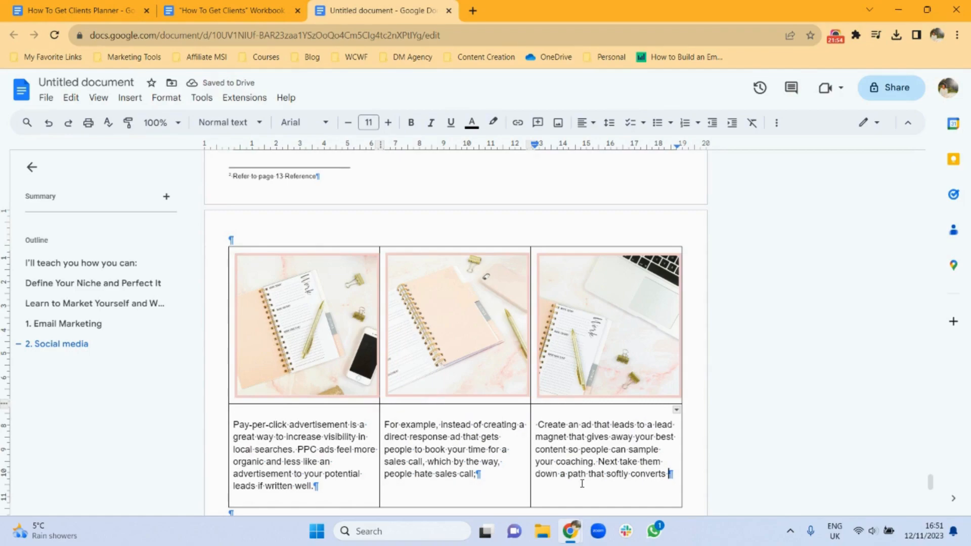
- Set the border width of the three-column image and text table to 0 pt
left_click_drag(653, 496, 353, 358)
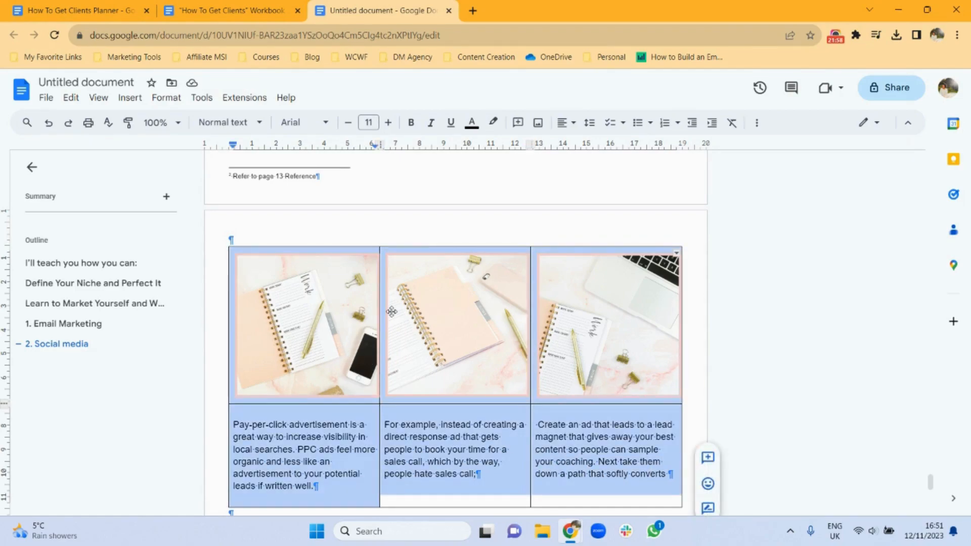
left_click(757, 123)
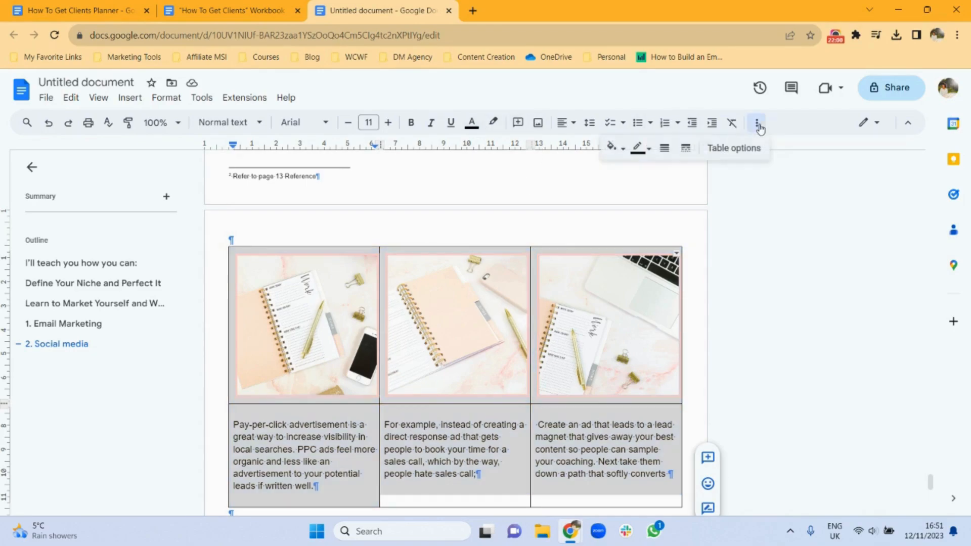
left_click(666, 150)
left_click(678, 170)
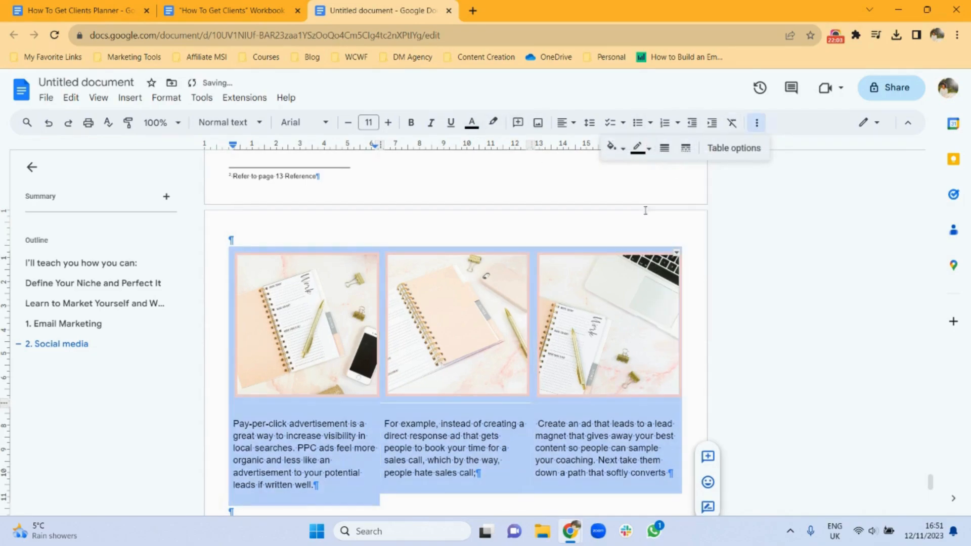
left_click(625, 234)
- Check the workbook demo's layout under the image columns, and insert a horizontal line below the table in the untitled document
left_click_drag(931, 485, 932, 486)
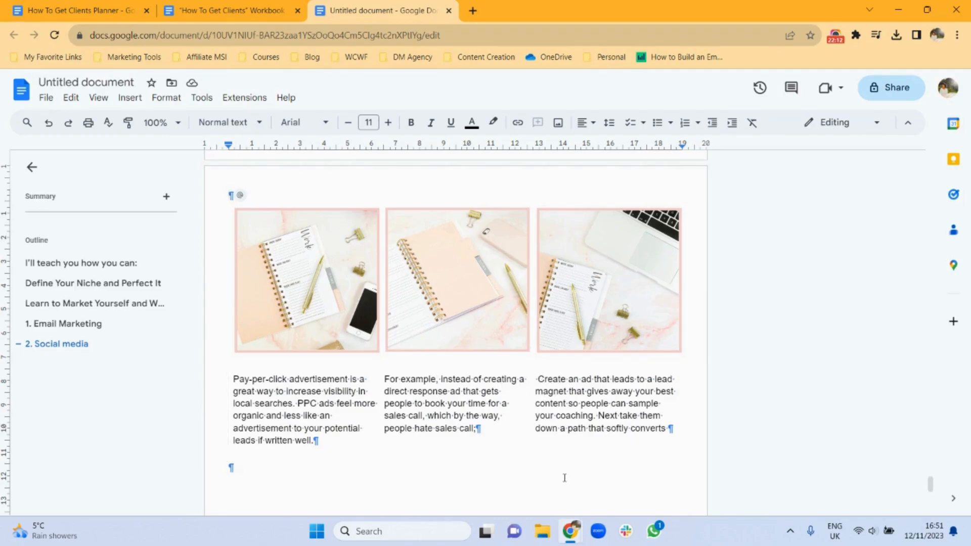
left_click(233, 10)
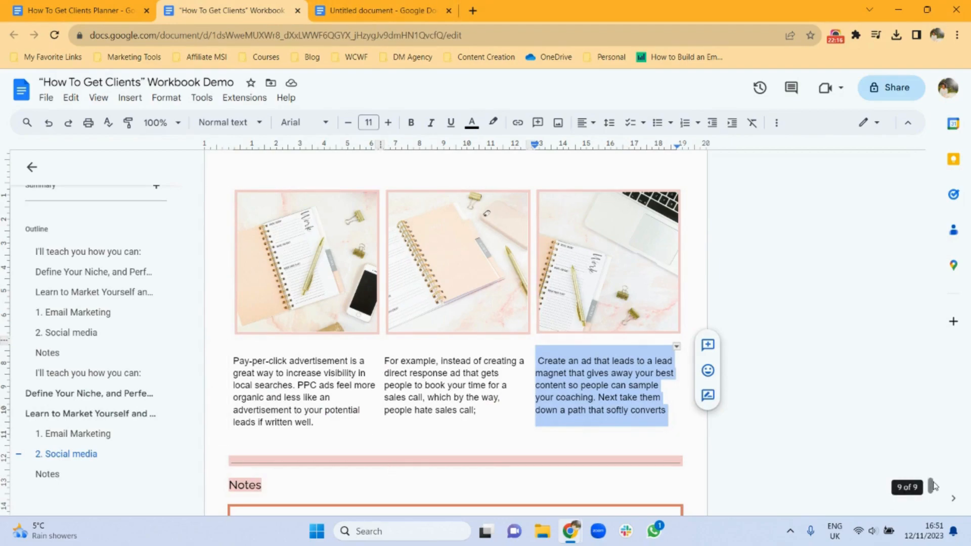
scroll(931, 485, "down", 4)
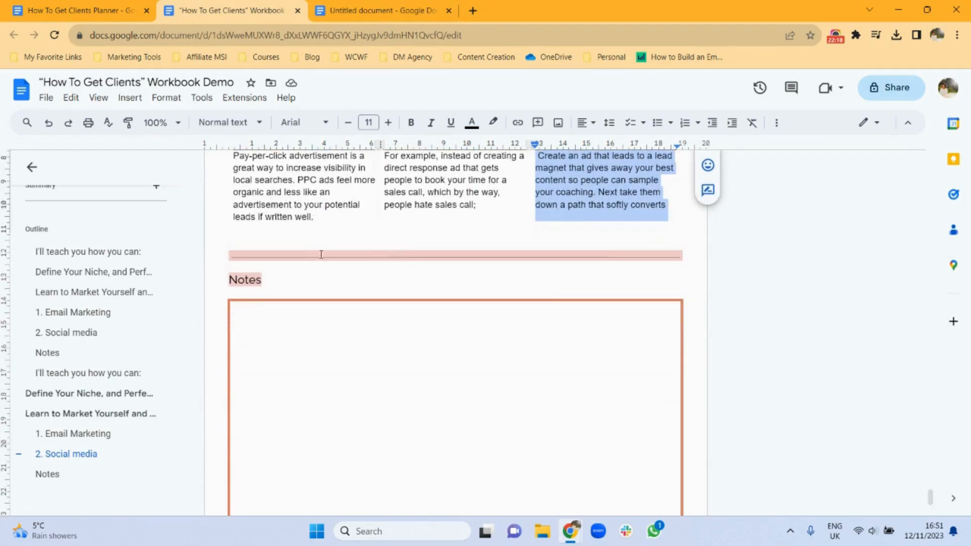
left_click(403, 10)
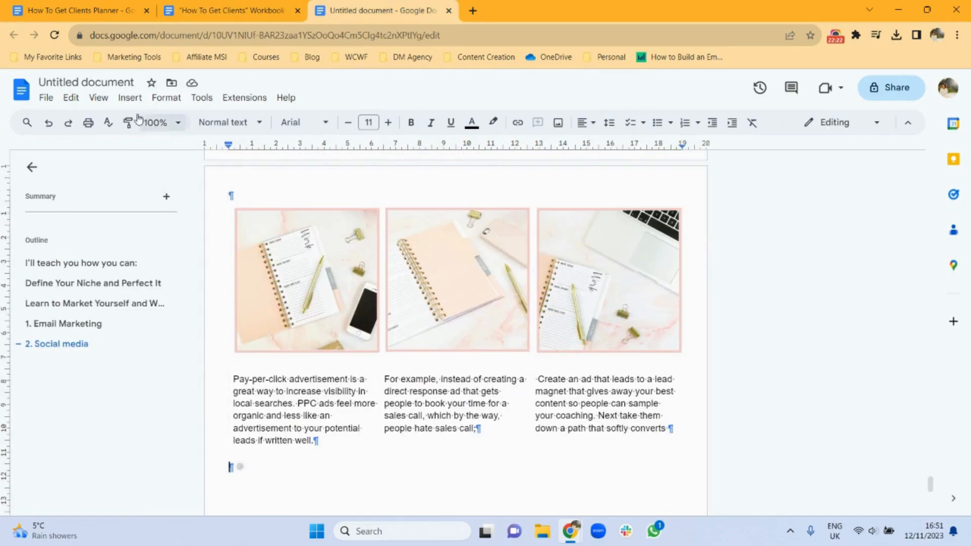
left_click(130, 99)
left_click(172, 210)
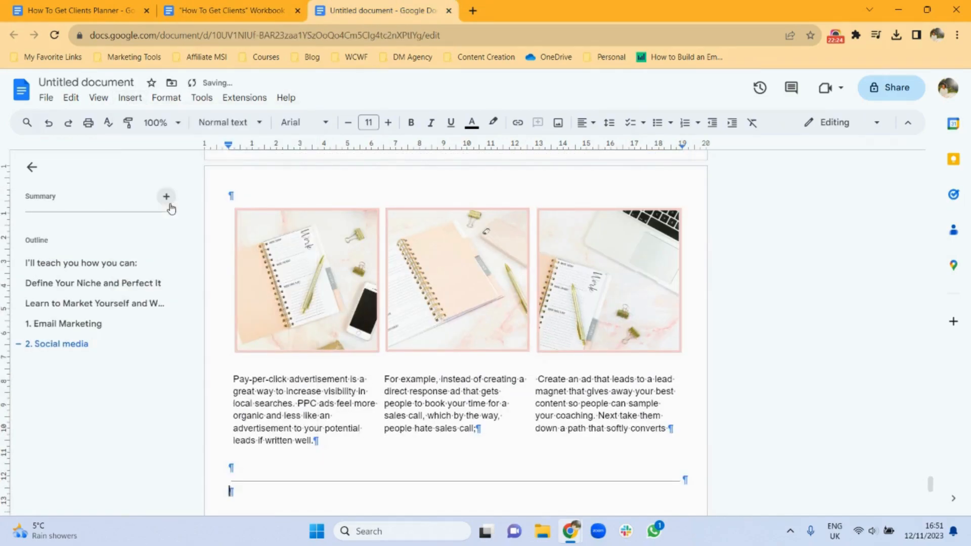
left_click(169, 205)
- Highlight the horizontal line below the image table in light pink
left_click(381, 480)
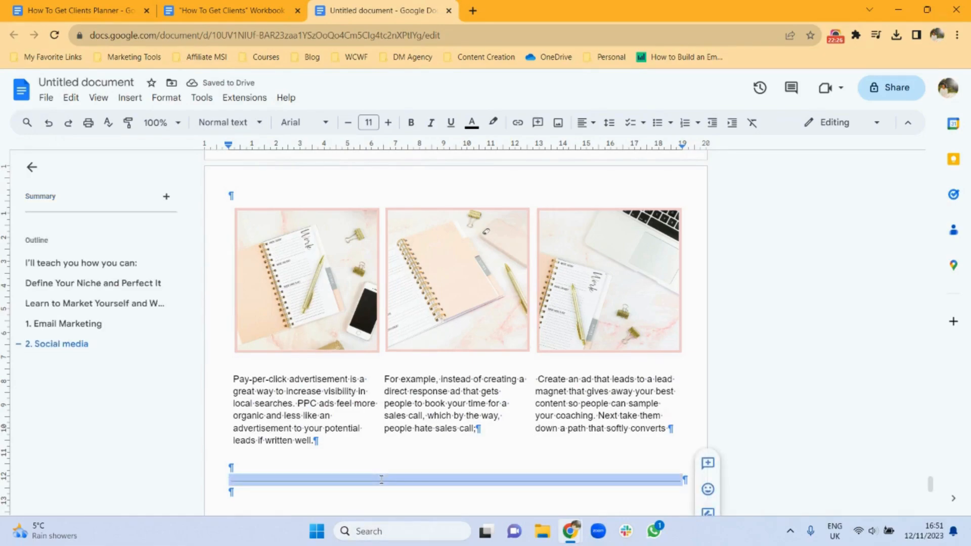
left_click(493, 122)
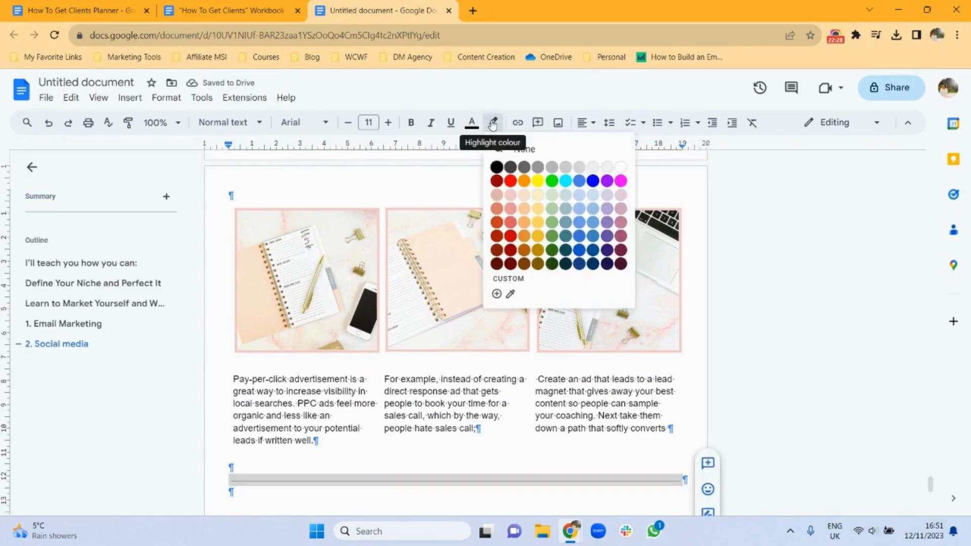
left_click(510, 195)
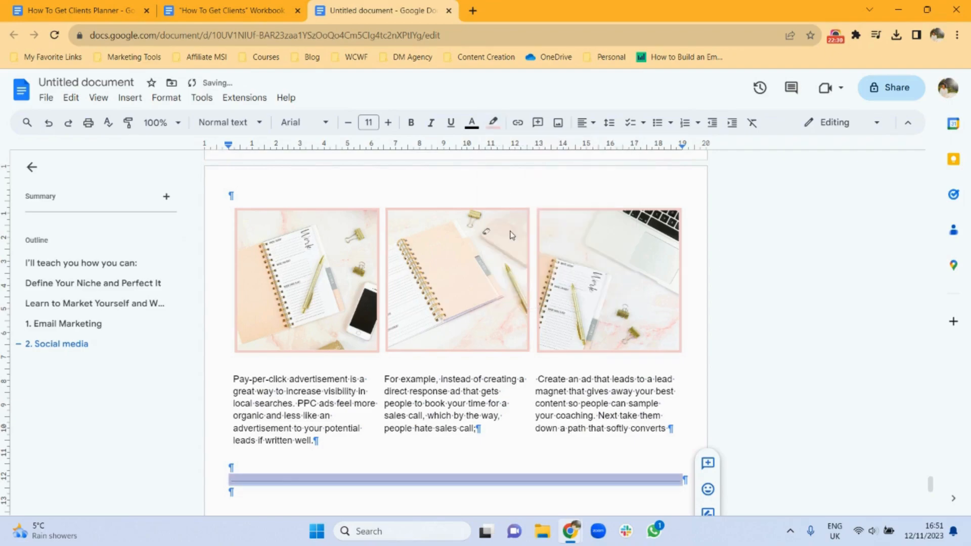
left_click(492, 502)
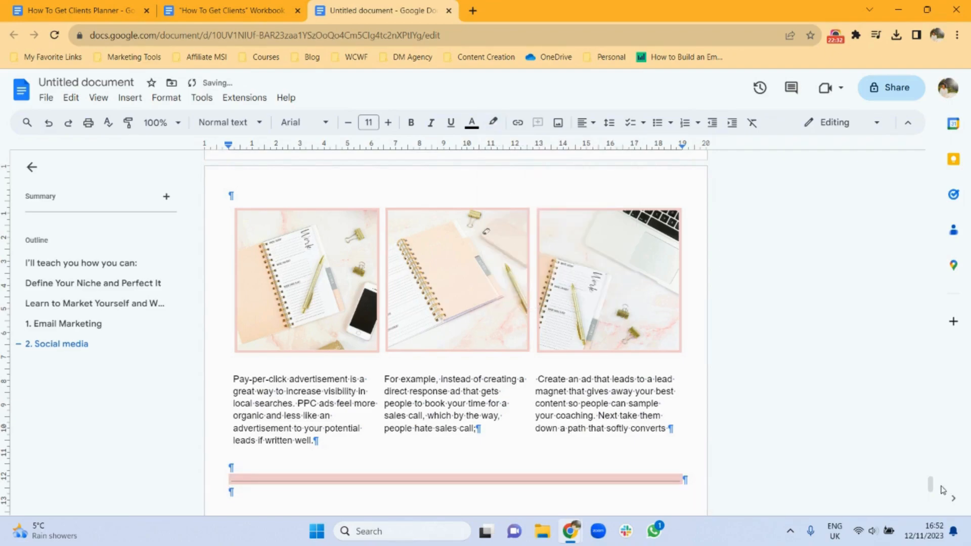
- Add a "Notes" title below the highlighted line, as in the workbook demo, and style it as Heading 2
left_click_drag(931, 486, 931, 501)
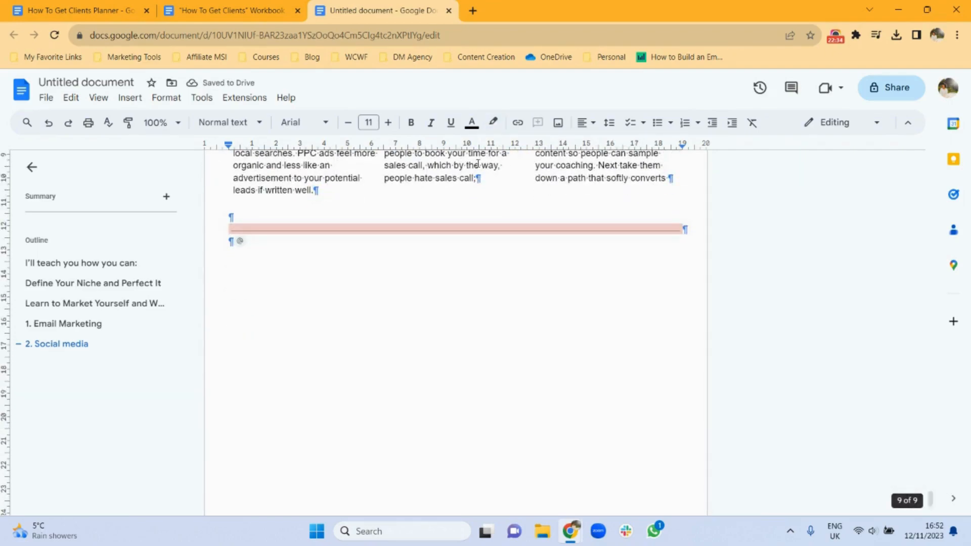
left_click(251, 6)
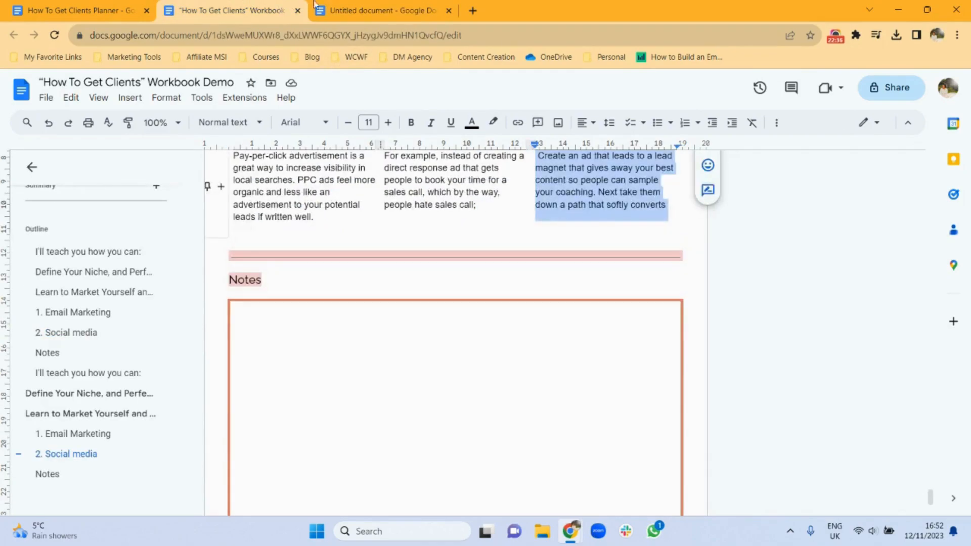
left_click(317, 9)
type("Note")
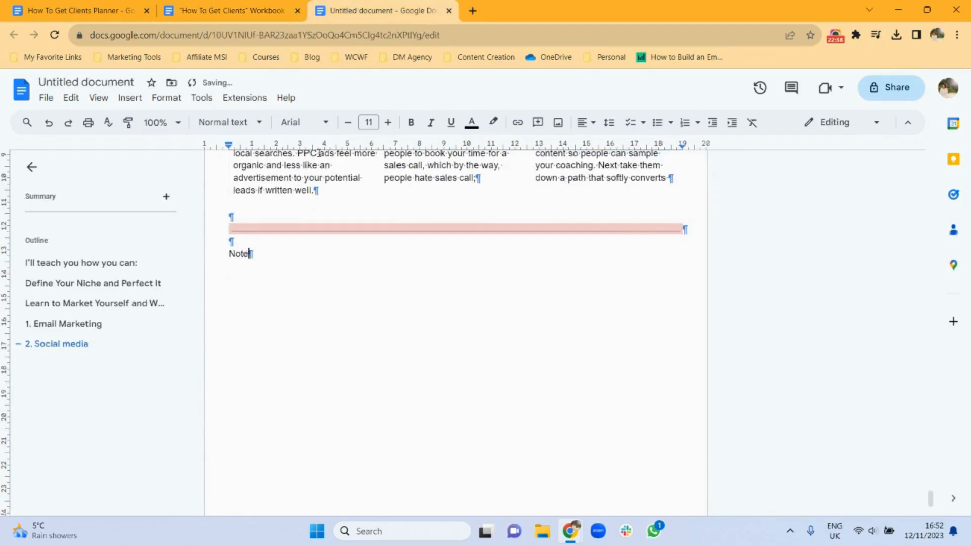
type("s")
double_click(239, 254)
left_click(245, 121)
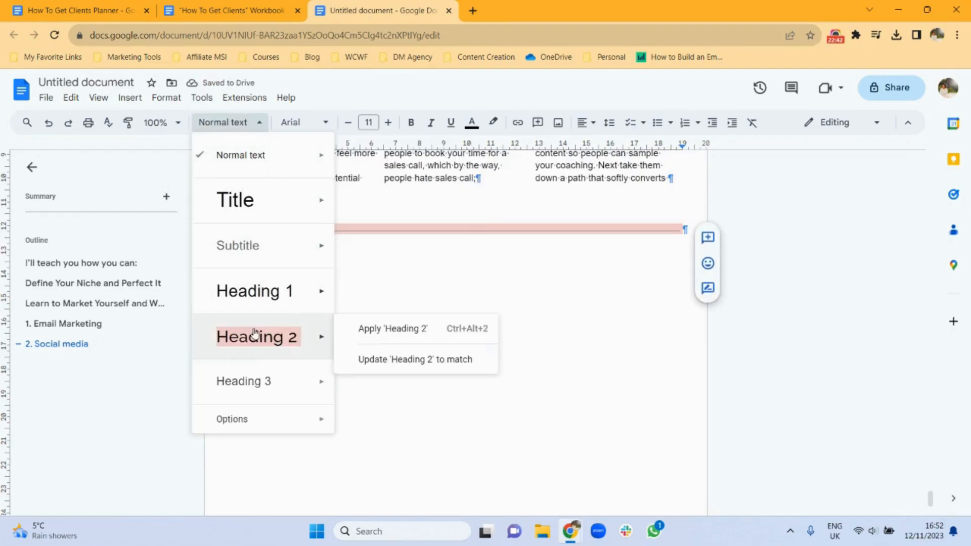
left_click(258, 350)
left_click(288, 268)
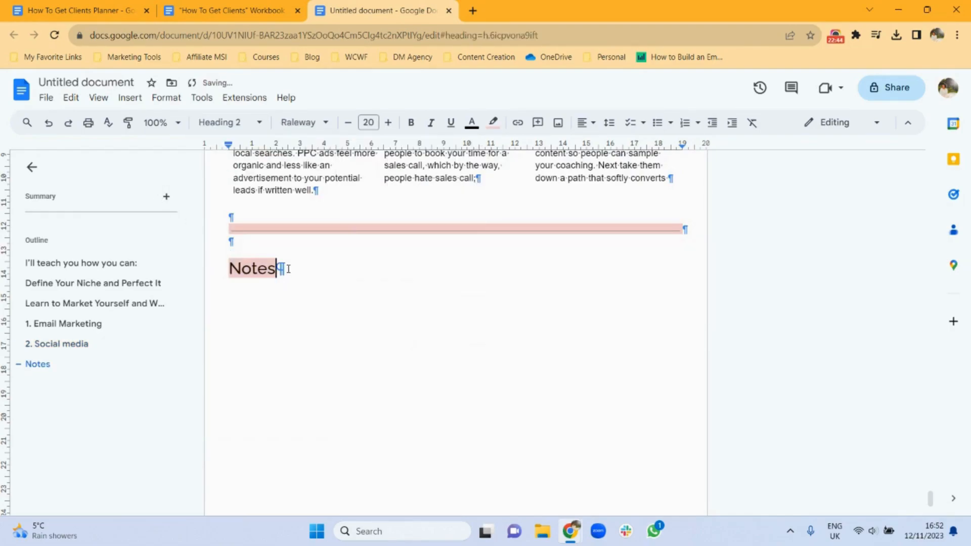
- Insert a 1 x 1 table below the Notes heading
key("Return")
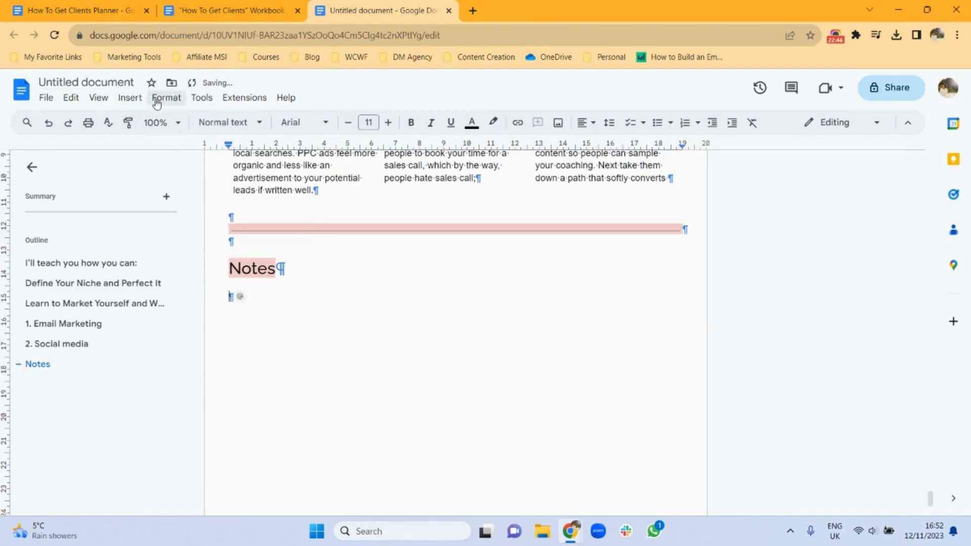
left_click(129, 97)
mouse_move(166, 150)
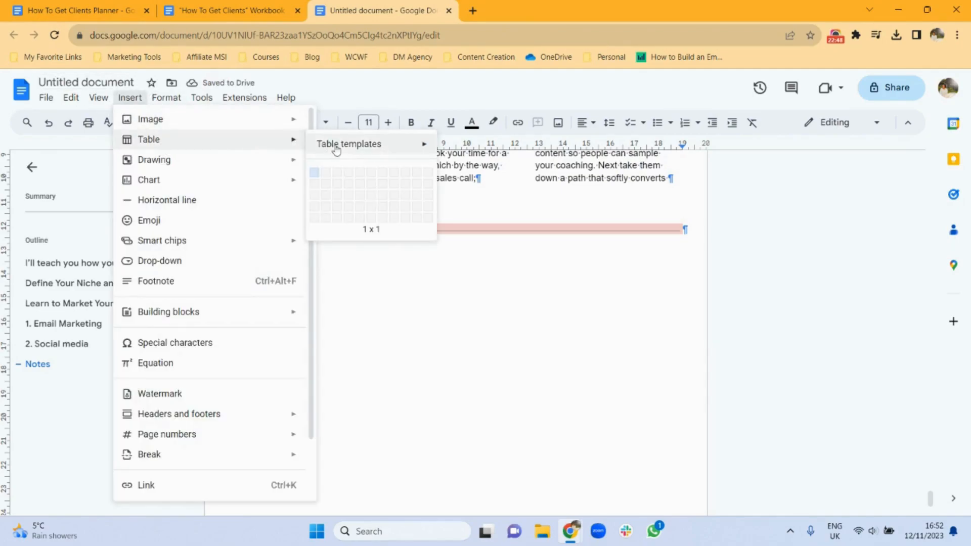
left_click(322, 175)
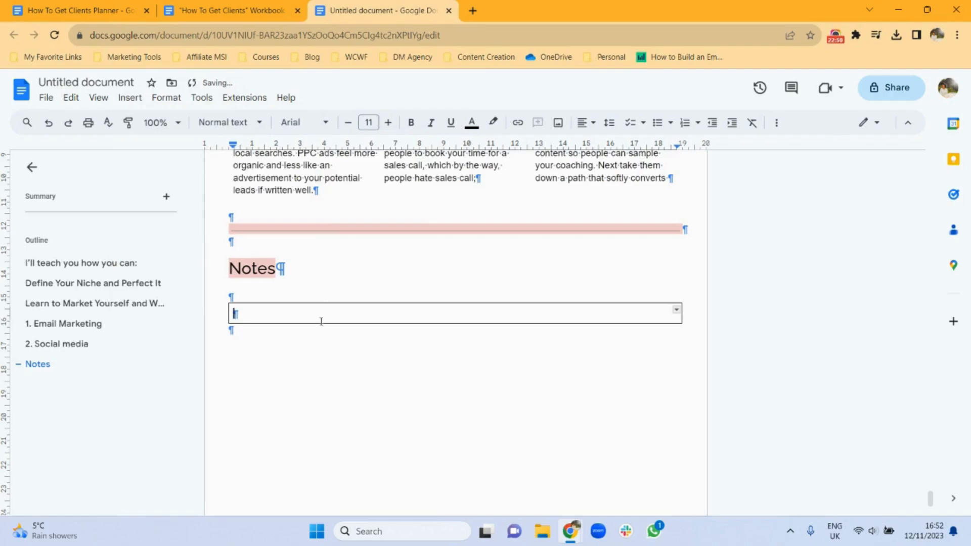
- Set the Notes table's border width to 3 pt and its colour to salmon orange
left_click(778, 124)
left_click(660, 148)
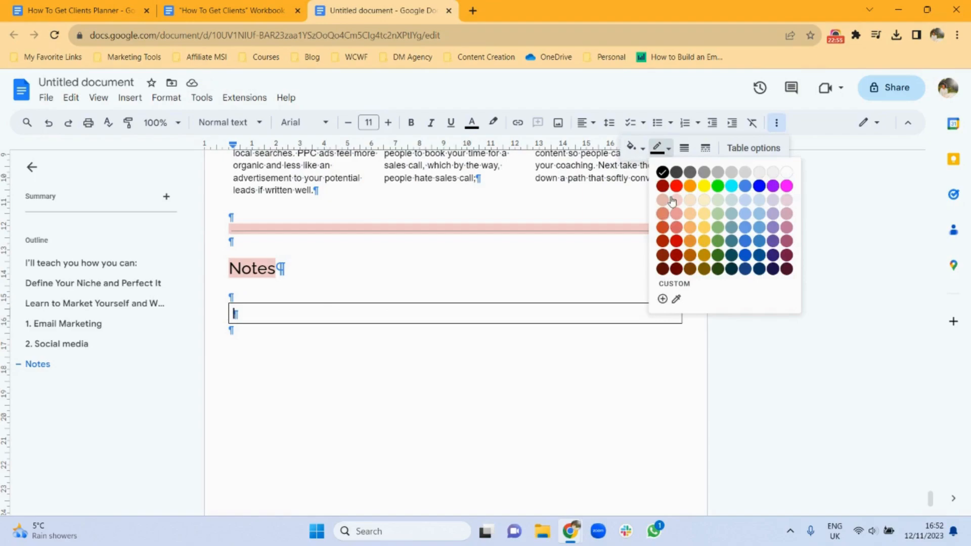
left_click(684, 147)
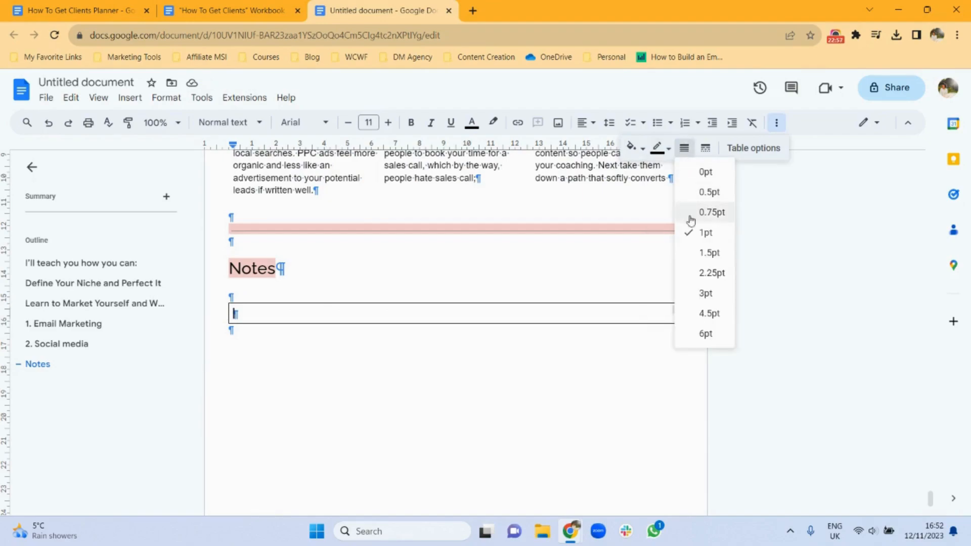
left_click(712, 293)
left_click(665, 151)
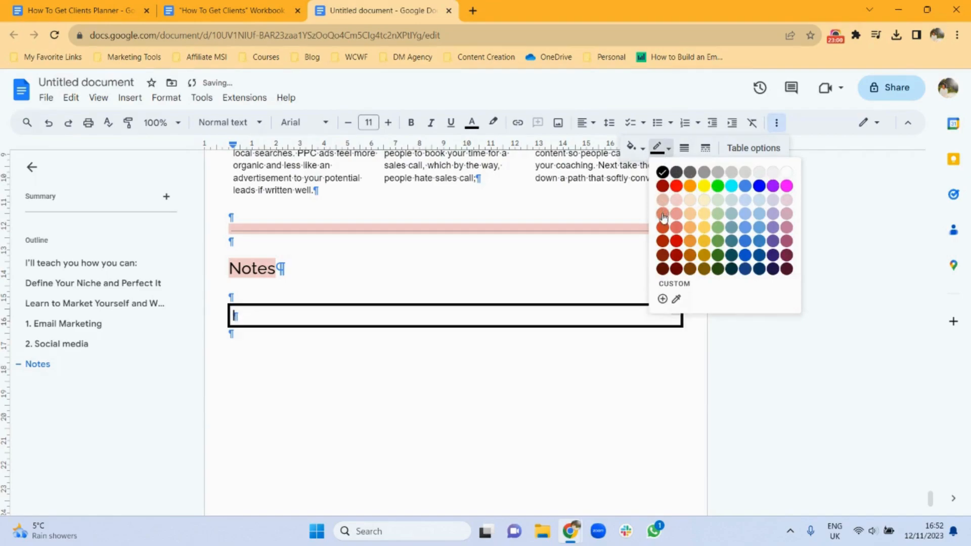
left_click(663, 215)
- Remove the blank line above the Notes box, extend the box down the page with empty lines, and compare it with the workbook demo
left_click(247, 293)
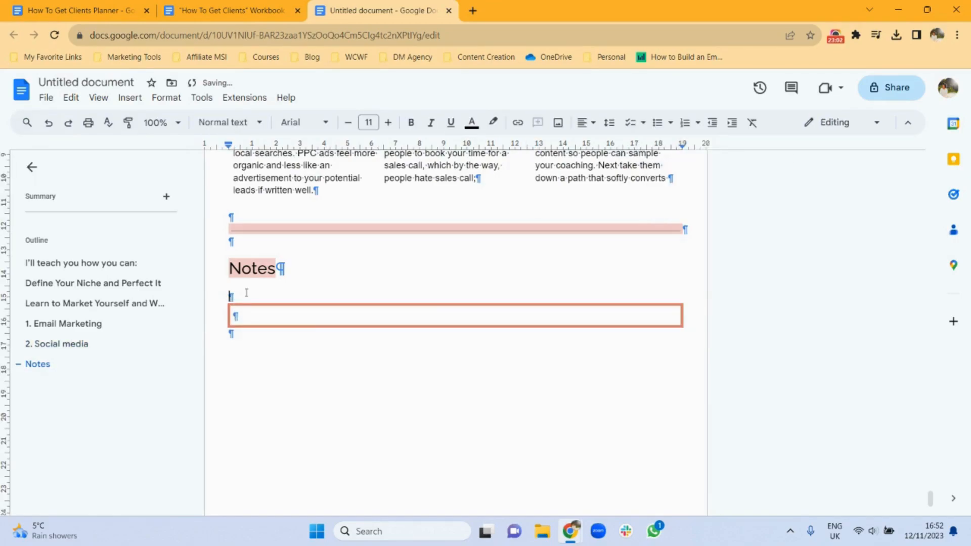
key("BackSpace")
left_click(253, 303)
key("Return")
key("Return")
key("Return")
key("Return")
key("Return")
key("Return")
key("Return")
key("Return")
key("Return")
key("Return")
key("Return")
key("Return")
key("Return")
key("Return")
key("Return")
key("Return")
key("Return")
key("Return")
key("Return")
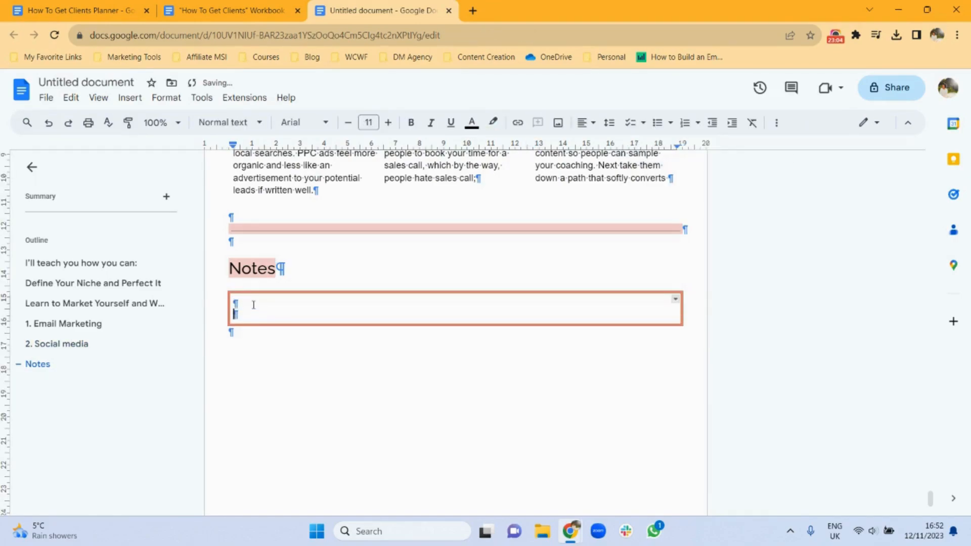
key("Return")
key("Return")
key("Return")
key("Return")
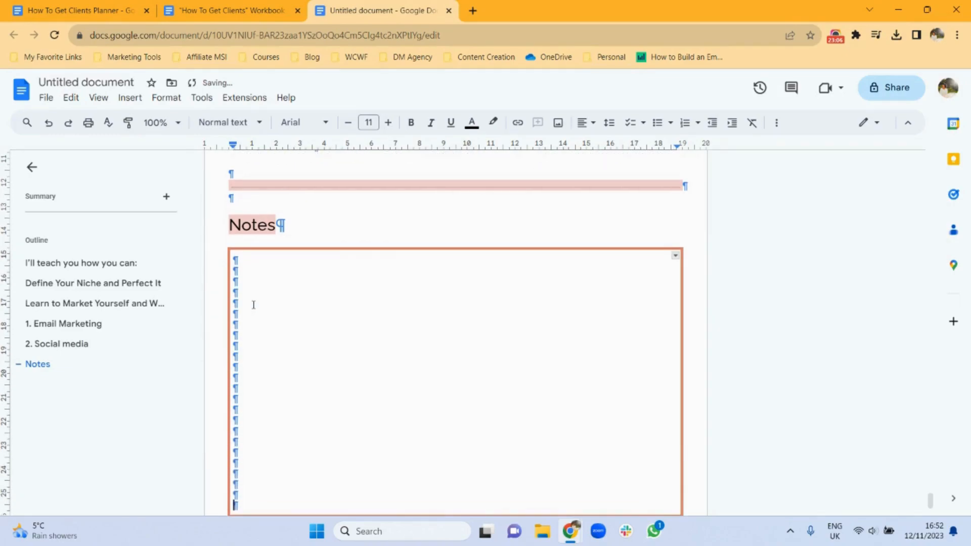
left_click(213, 10)
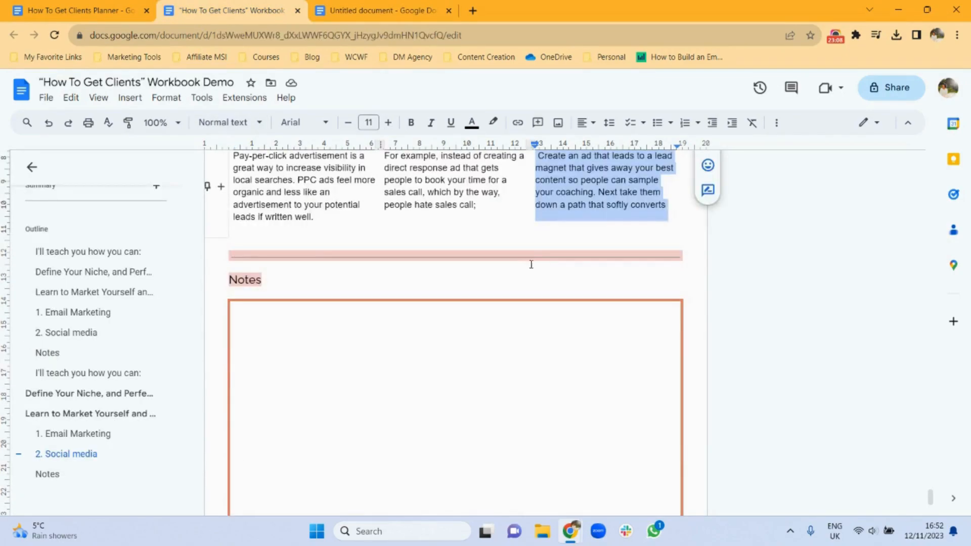
left_click_drag(932, 499, 933, 509)
left_click(393, 9)
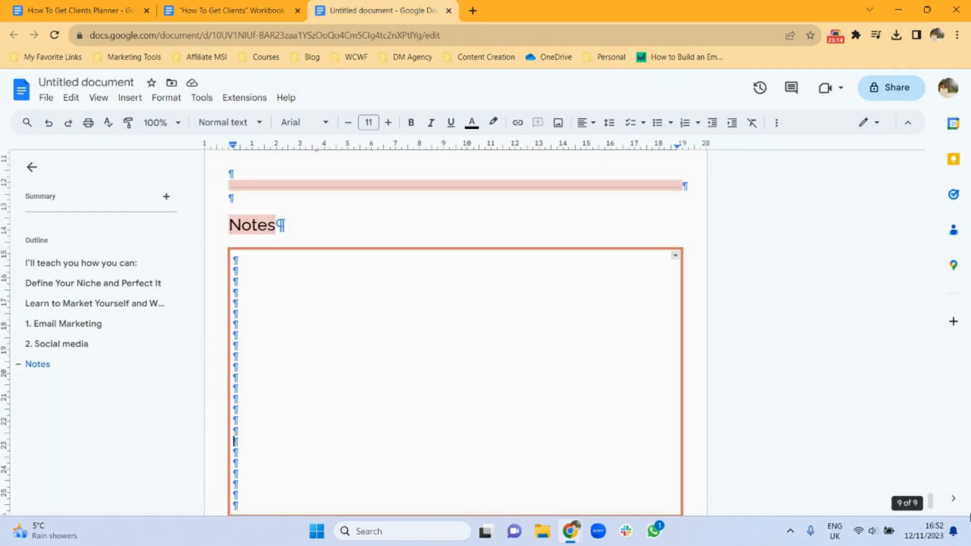
- Set the "Table of contents" title to font size 30 and centre it on the page
left_click_drag(932, 504, 938, 322)
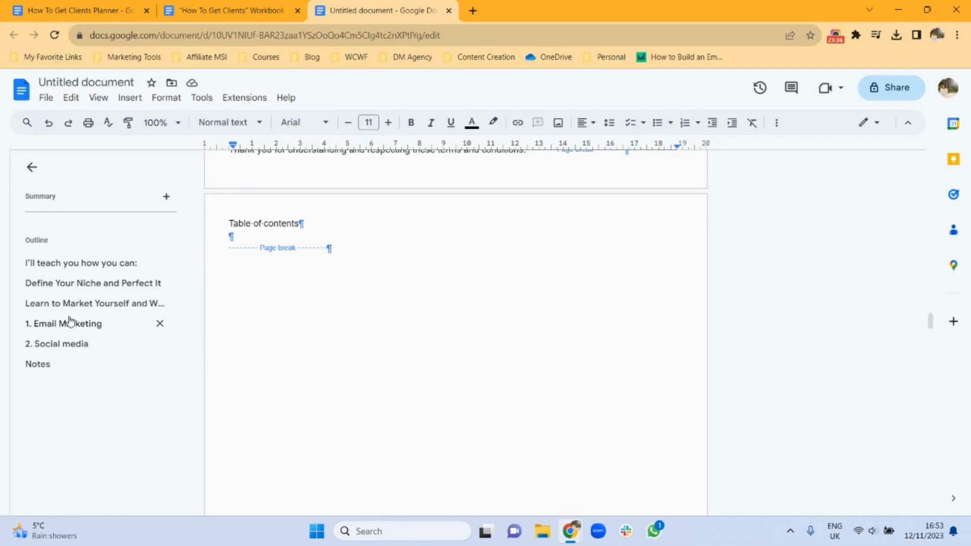
triple_click(246, 221)
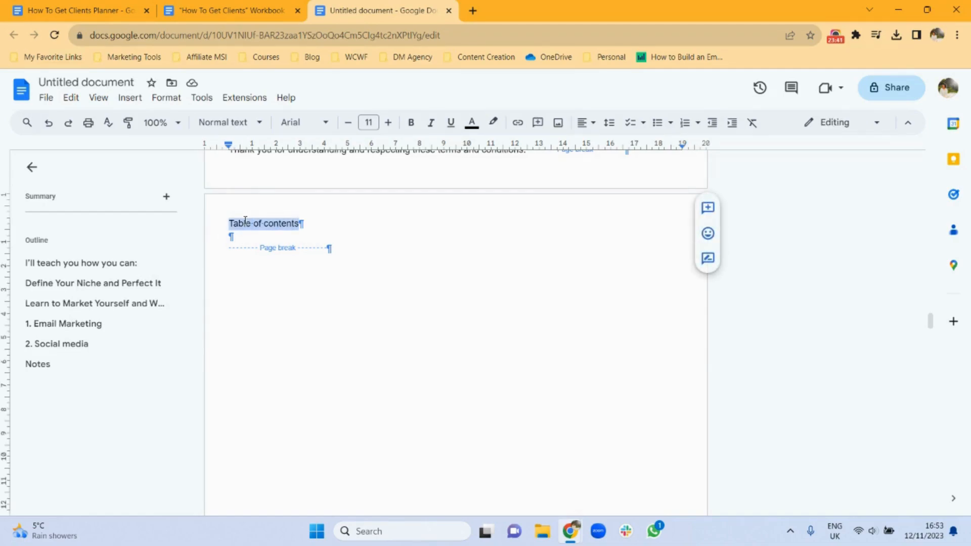
left_click(325, 126)
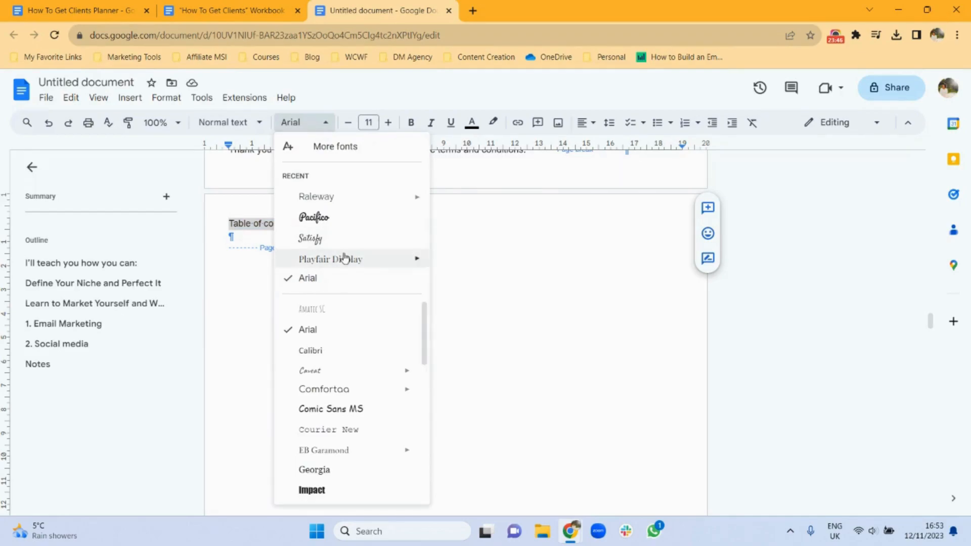
mouse_move(325, 264)
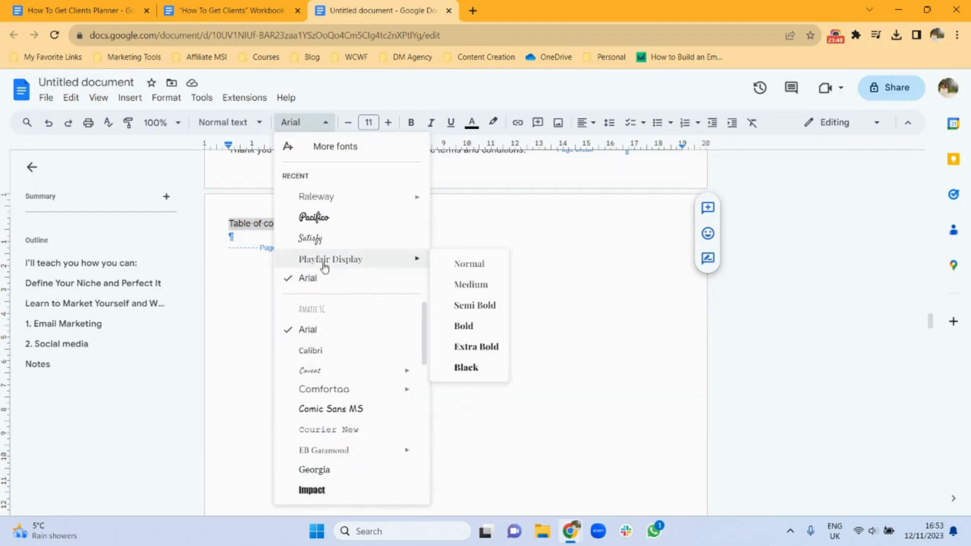
left_click(368, 123)
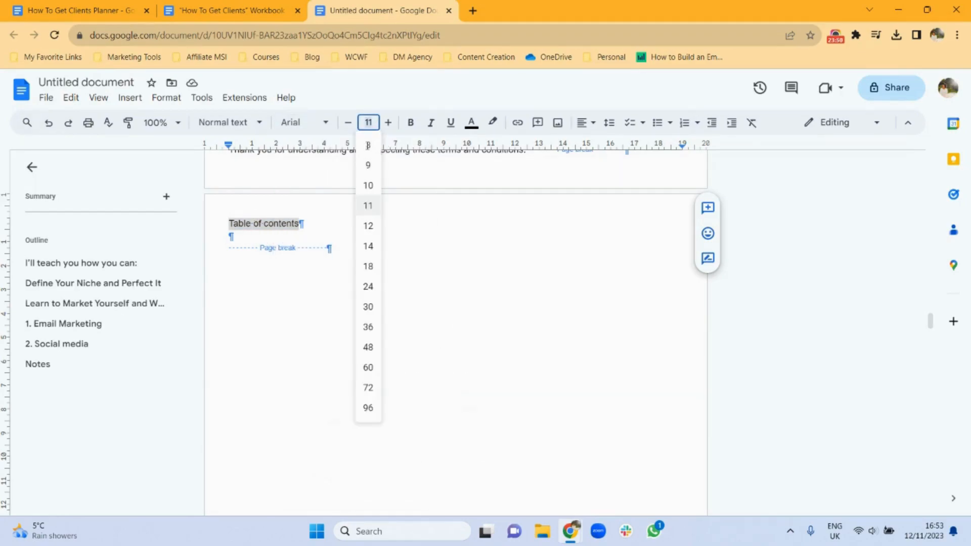
left_click(378, 290)
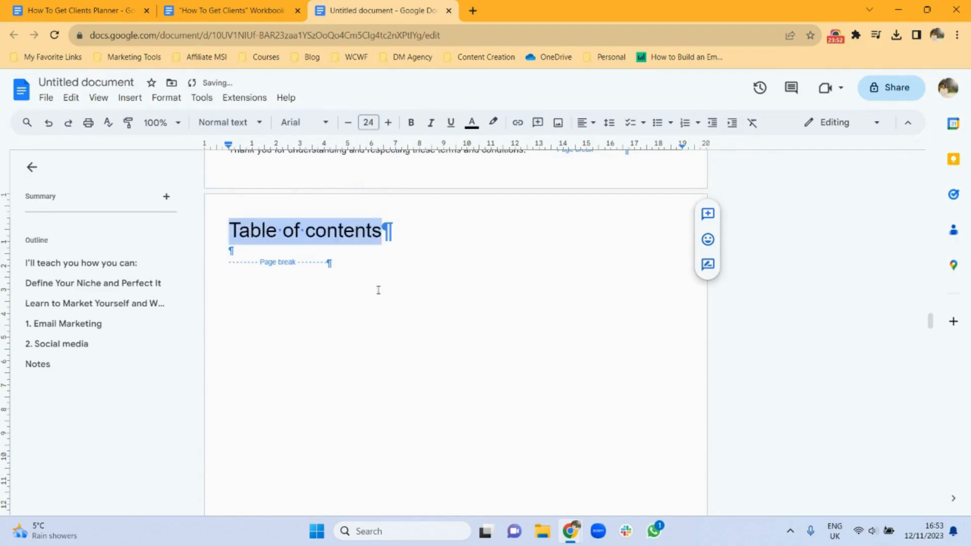
left_click(369, 122)
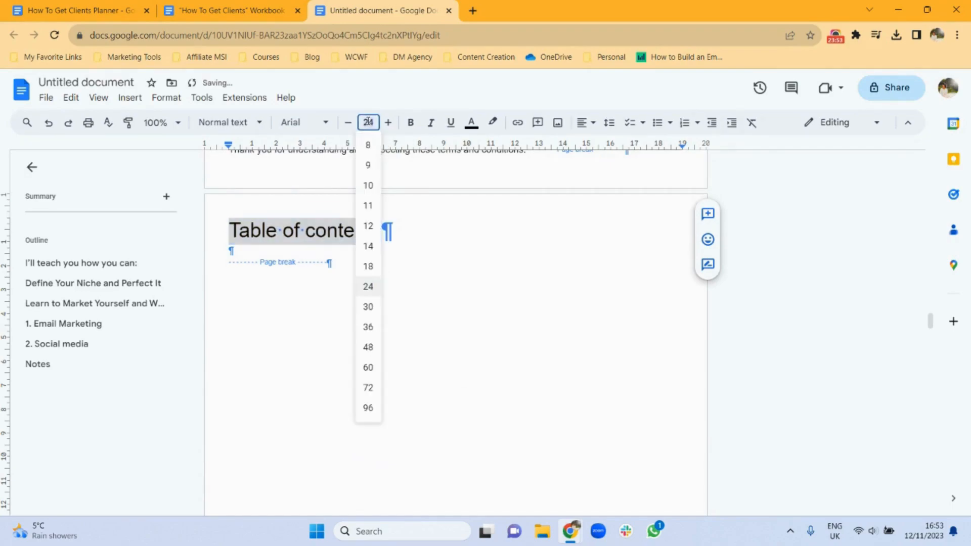
left_click(368, 307)
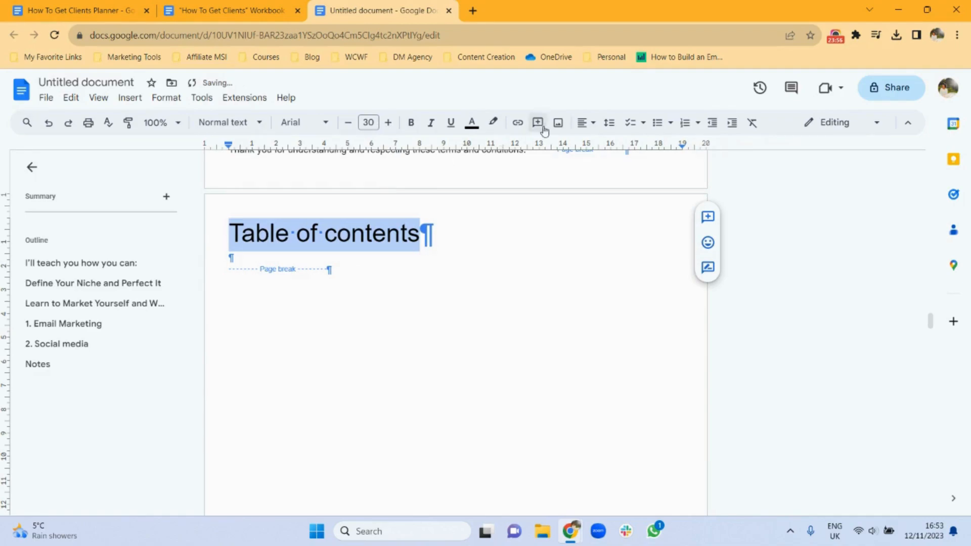
left_click(585, 123)
left_click(605, 146)
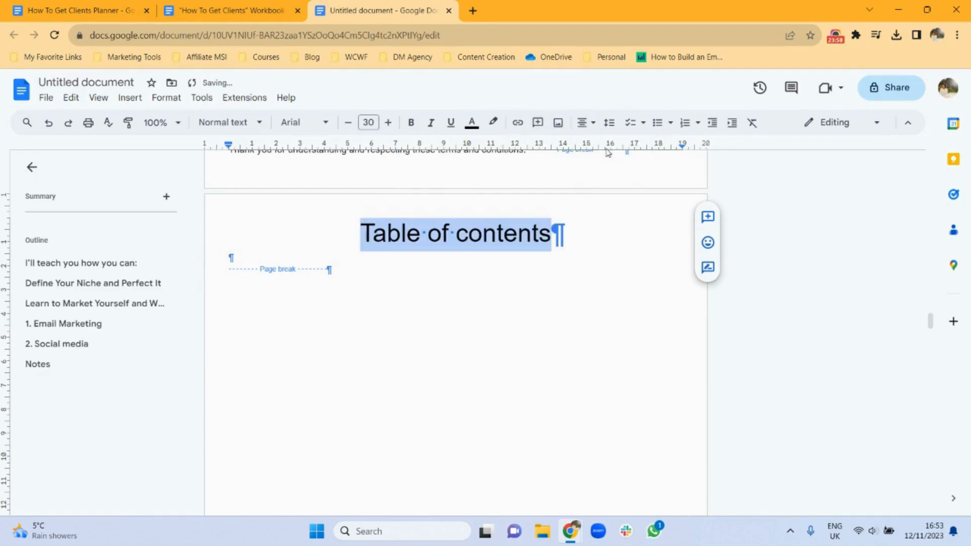
- Colour the "Table of contents" title pale salmon and underline it
left_click(472, 122)
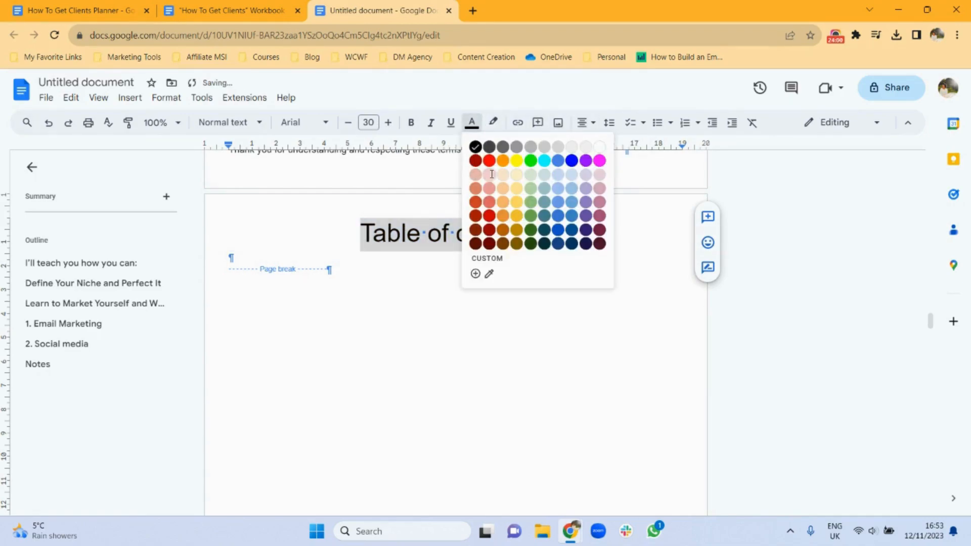
left_click(489, 175)
left_click(472, 123)
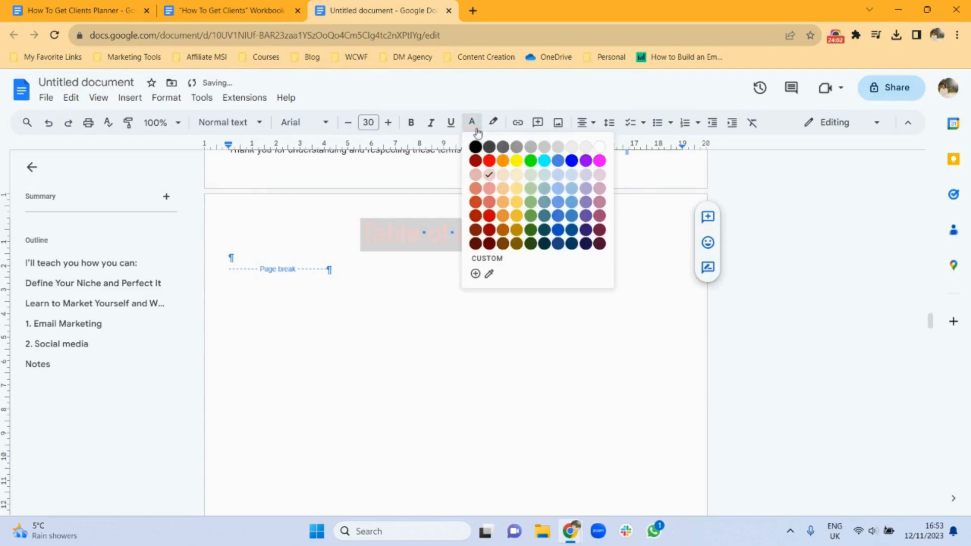
left_click(479, 176)
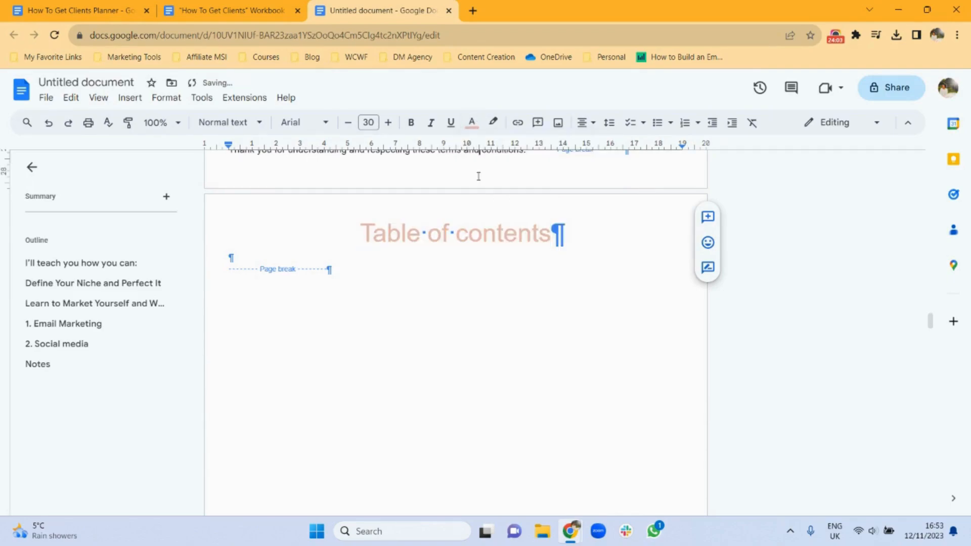
triple_click(468, 234)
left_click(451, 123)
left_click(466, 316)
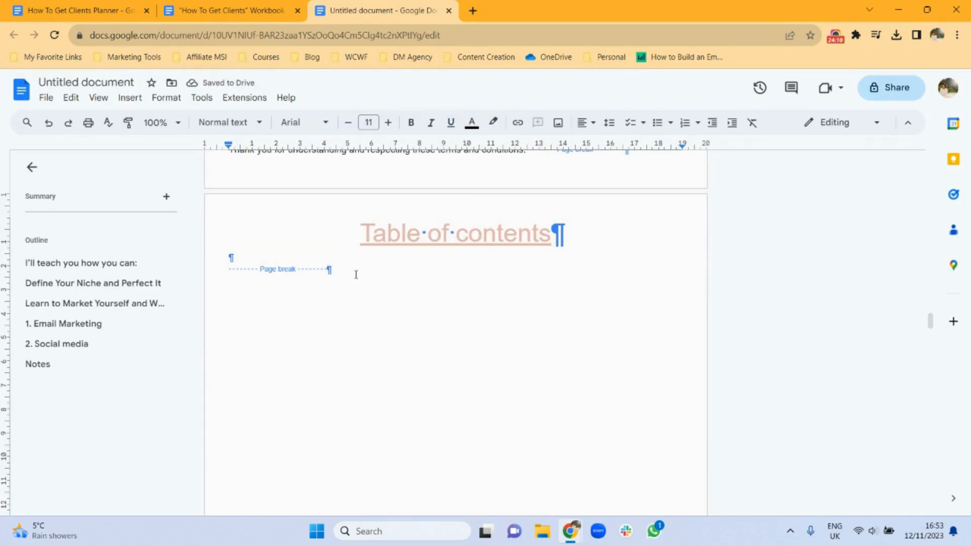
- Add a line below the "Table of contents" title and insert a table of contents in the Links format there
left_click(580, 239)
mouse_move(932, 323)
left_mouse_down()
mouse_move(933, 312)
mouse_move(930, 357)
mouse_move(931, 319)
left_mouse_up()
key("Return")
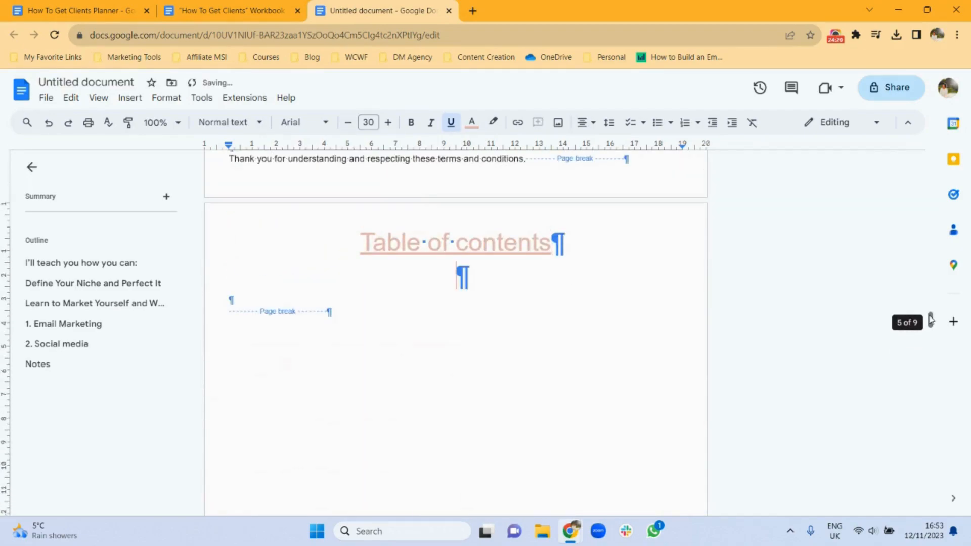
left_click(130, 98)
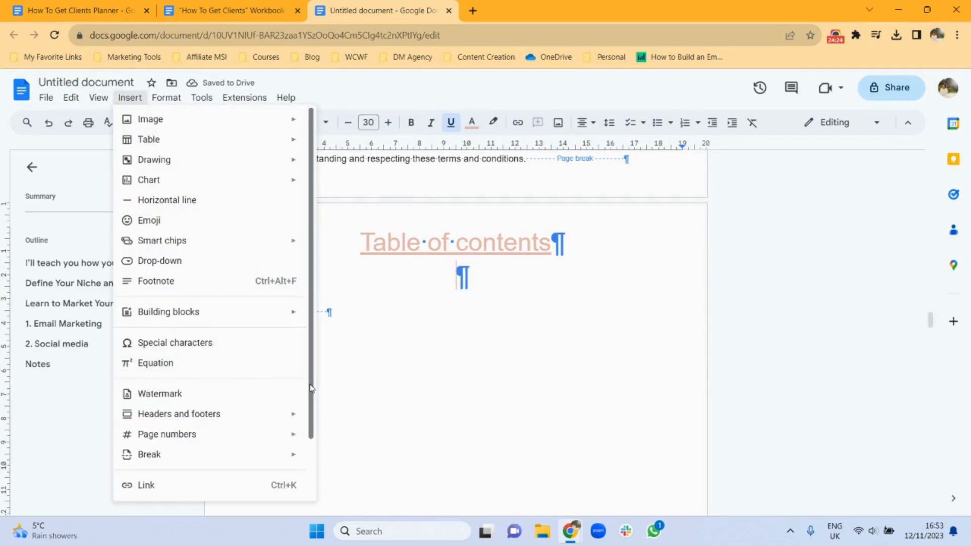
left_click_drag(310, 388, 314, 481)
mouse_move(212, 486)
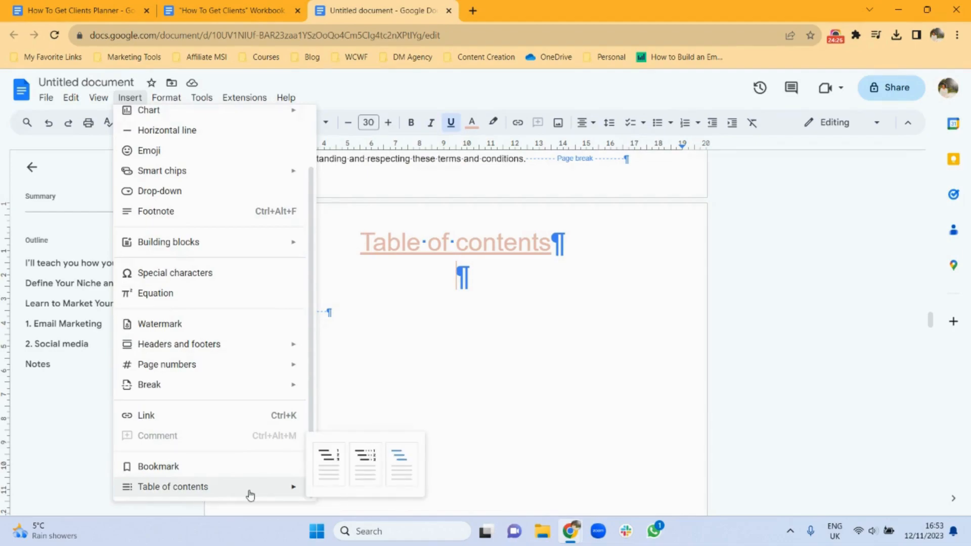
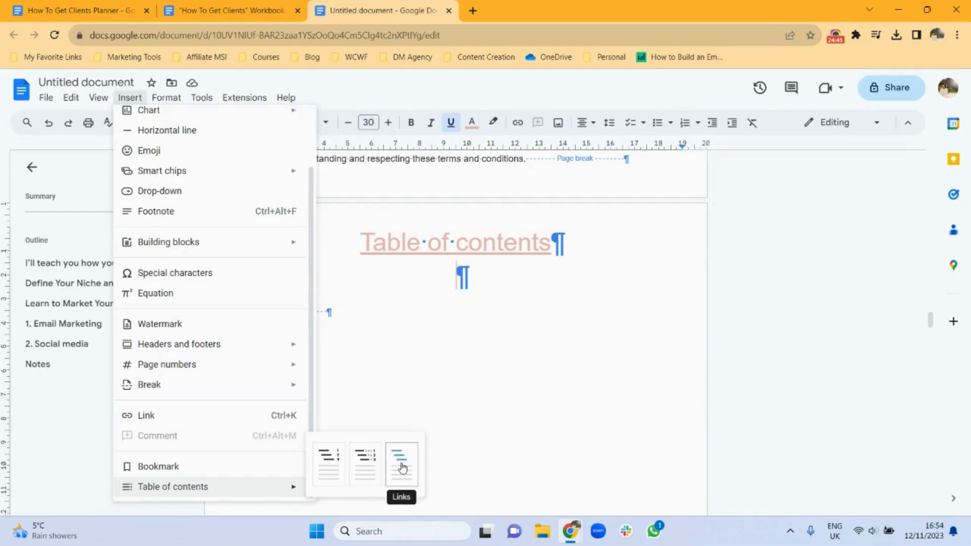
left_click(403, 468)
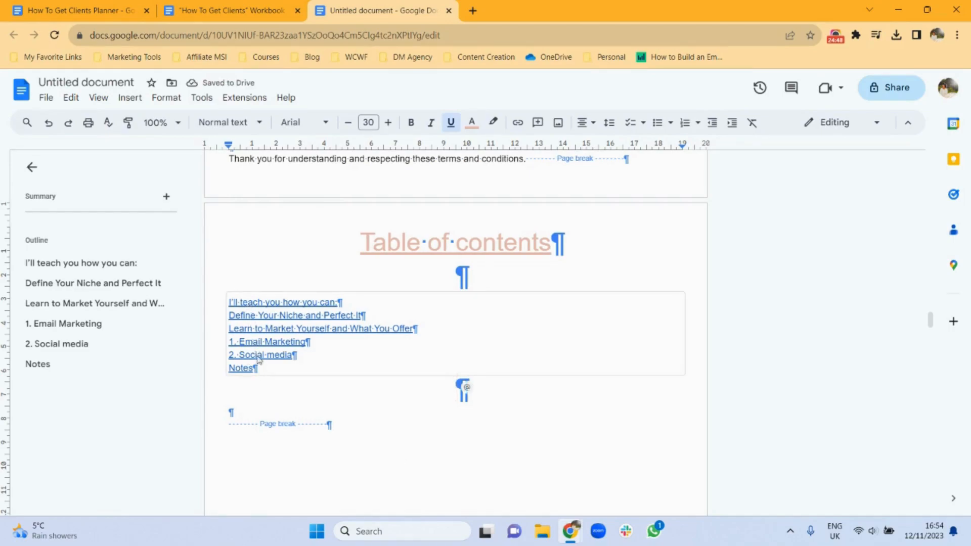
- Apply the Heading 2 style to all table-of-contents entries and remove their underline
left_click(267, 373)
left_click_drag(266, 373, 231, 305)
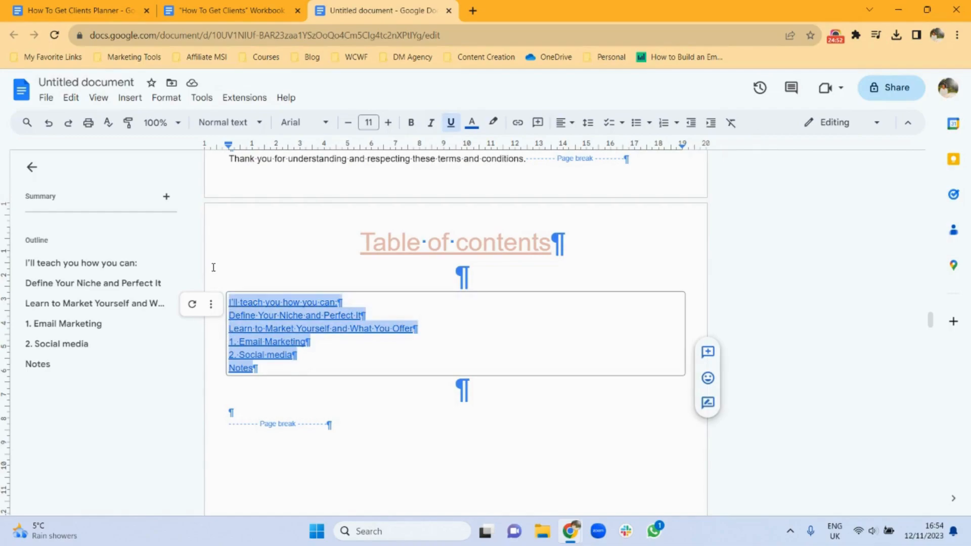
left_click(251, 122)
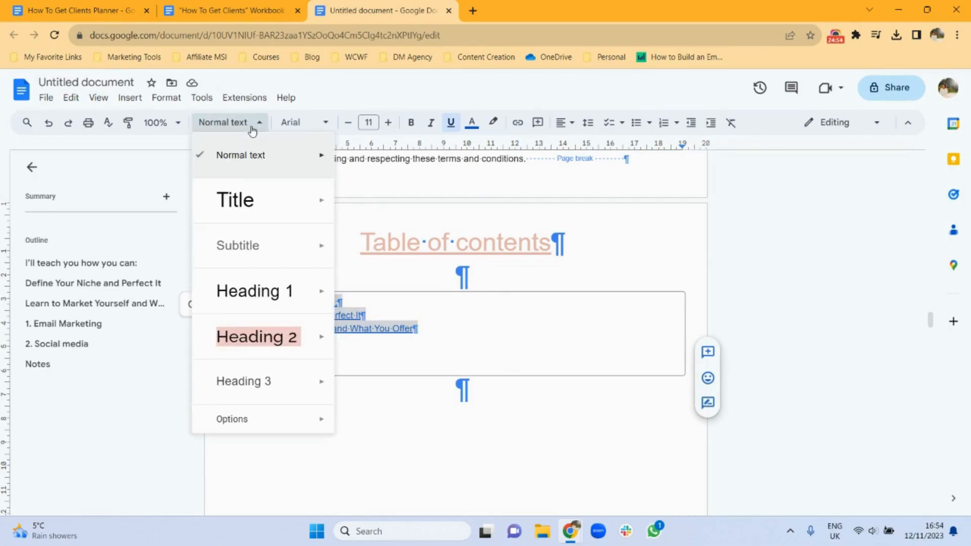
left_click(250, 336)
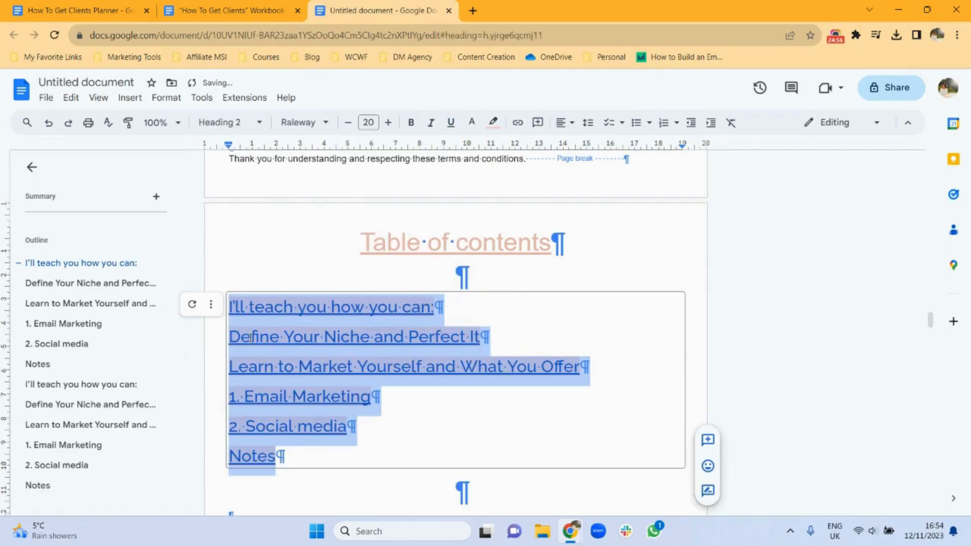
left_click(452, 125)
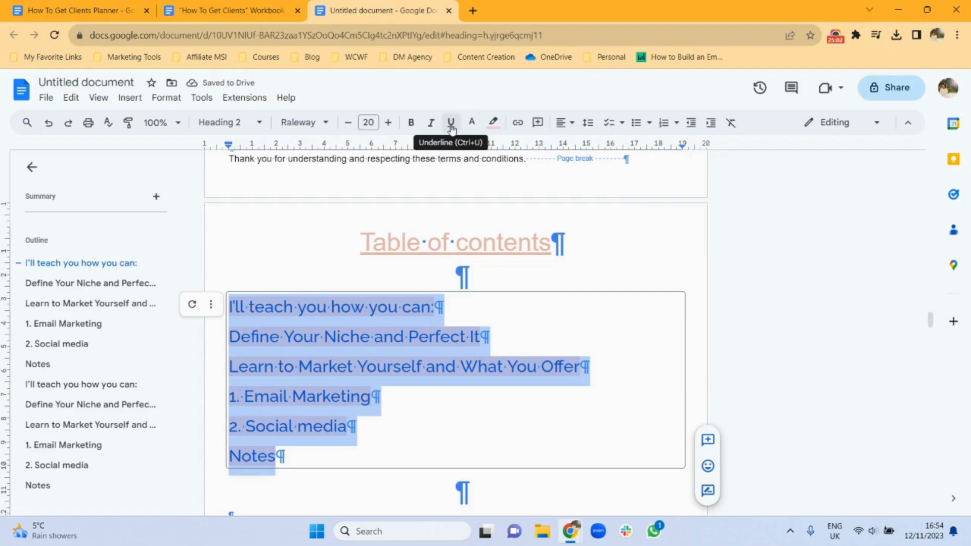
left_click(299, 283)
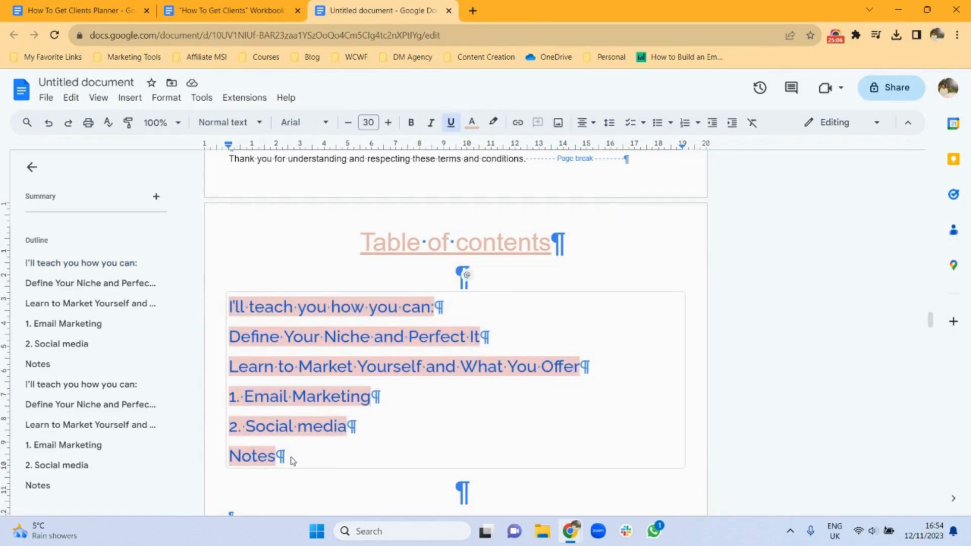
- Change the text colour of all table-of-contents entries to black
left_click_drag(292, 461, 231, 310)
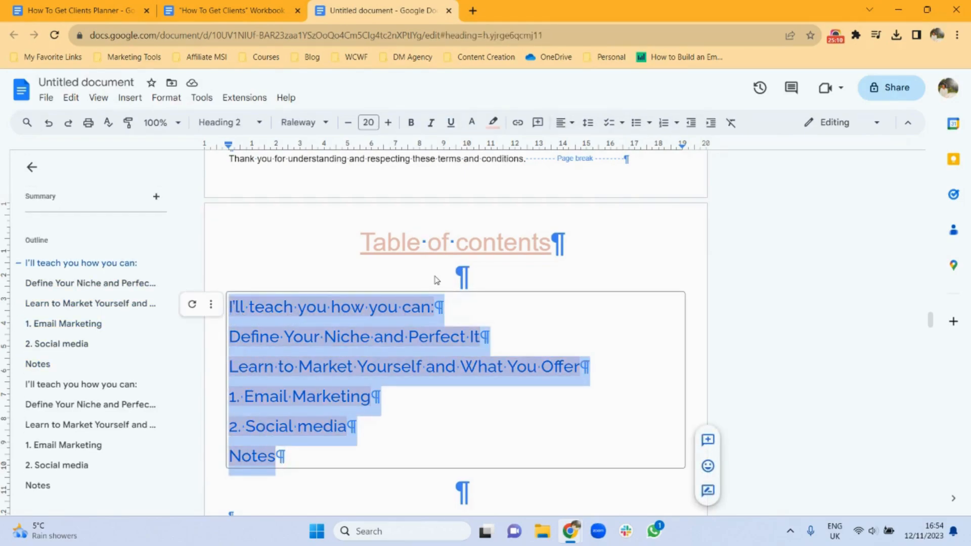
left_click(471, 123)
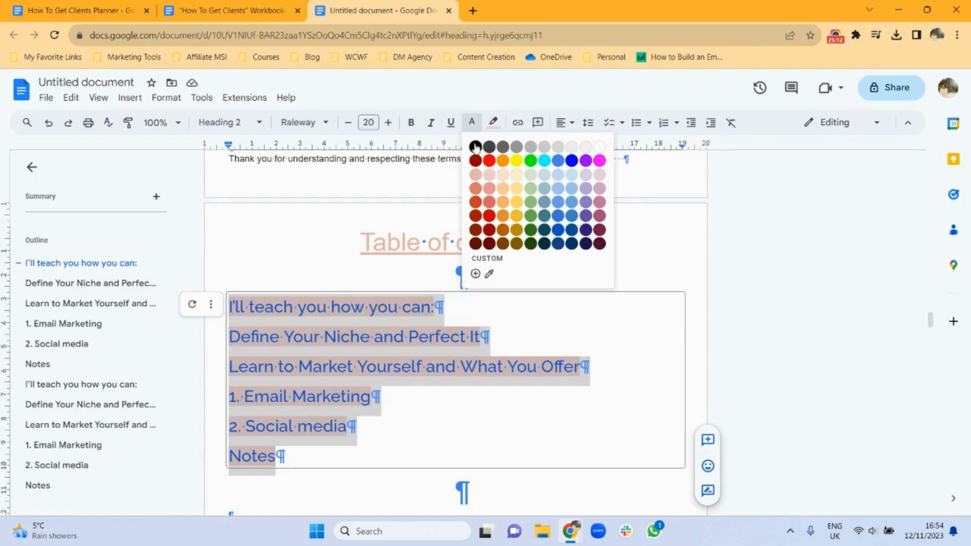
left_click(476, 147)
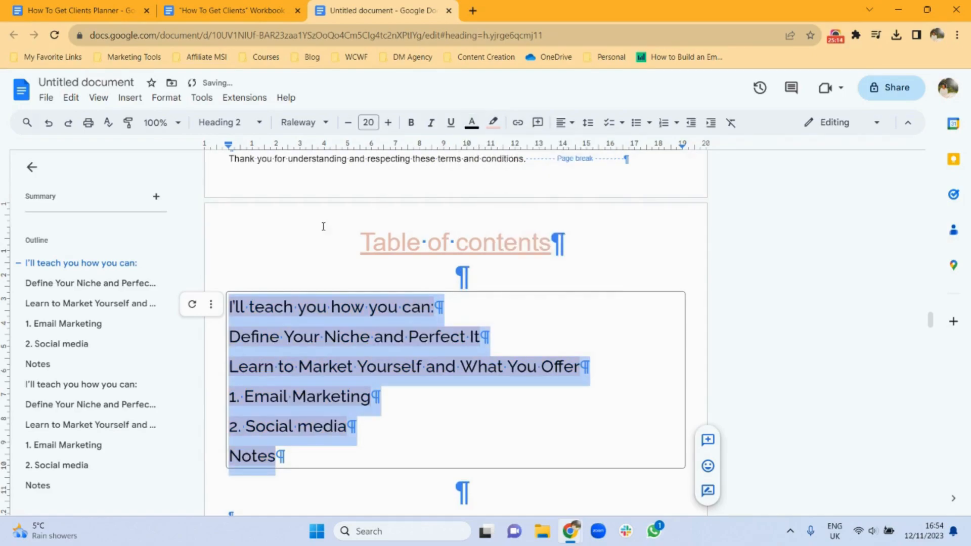
left_click(296, 238)
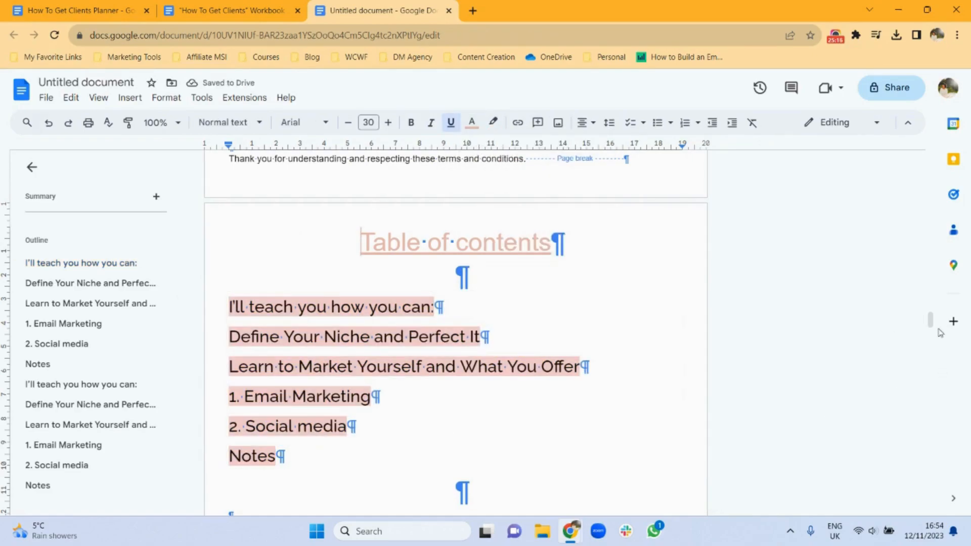
mouse_move(935, 322)
left_mouse_down()
mouse_move(934, 363)
mouse_move(930, 325)
left_mouse_up()
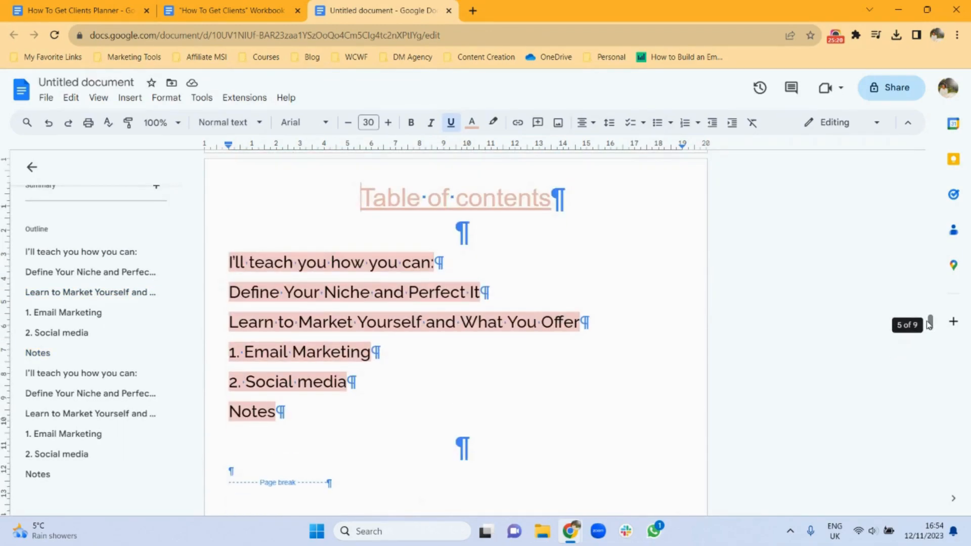
- Test the "I'll teach you how you can:" link in the table of contents, and return to the document's first page
left_click(249, 261)
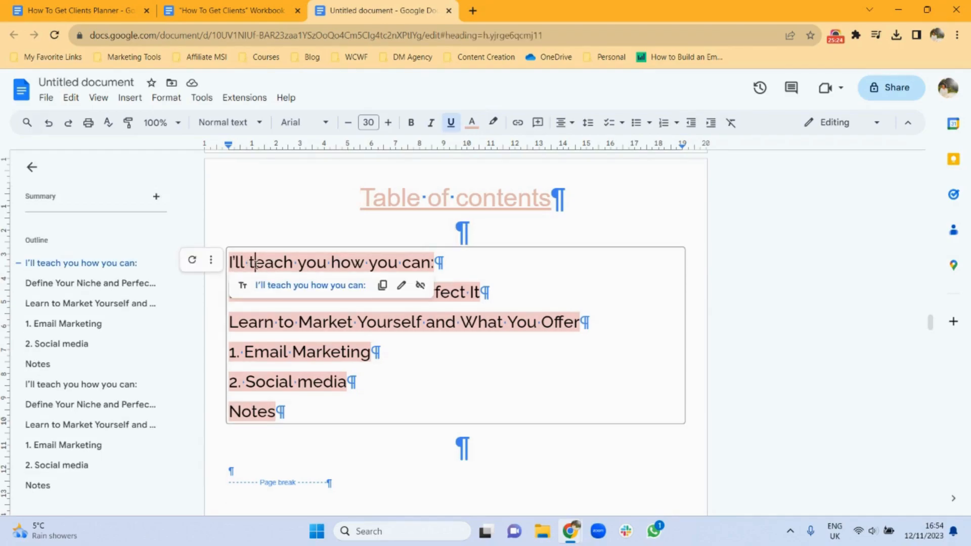
left_click(299, 286)
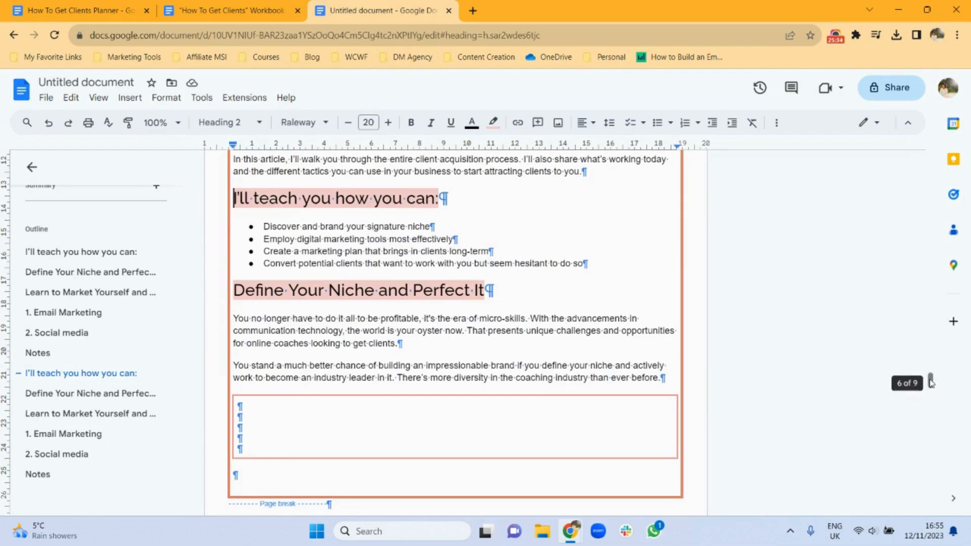
left_click_drag(931, 382, 928, 131)
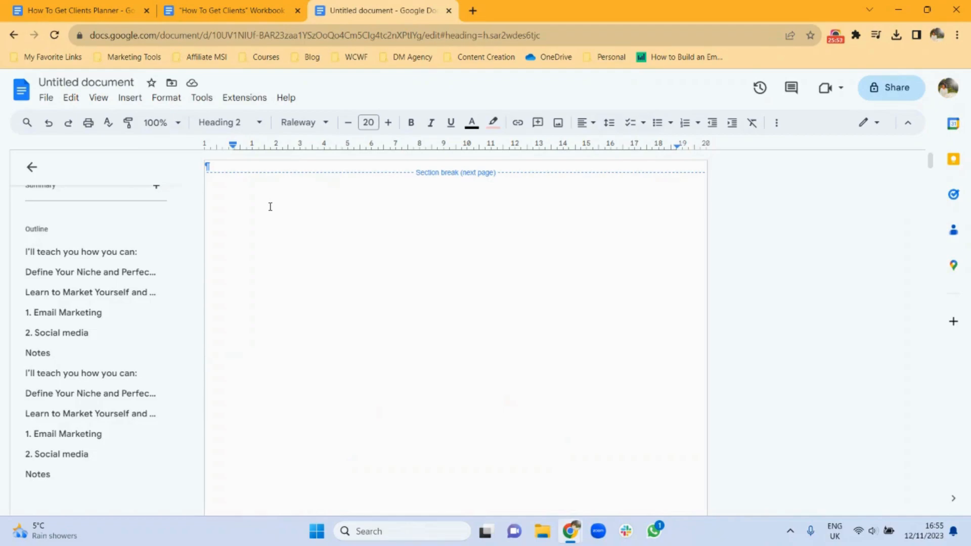
- Switch to the "How To Get Clients" Workbook Demo document, examine its cover page design, and return to the untitled document
left_click(223, 2)
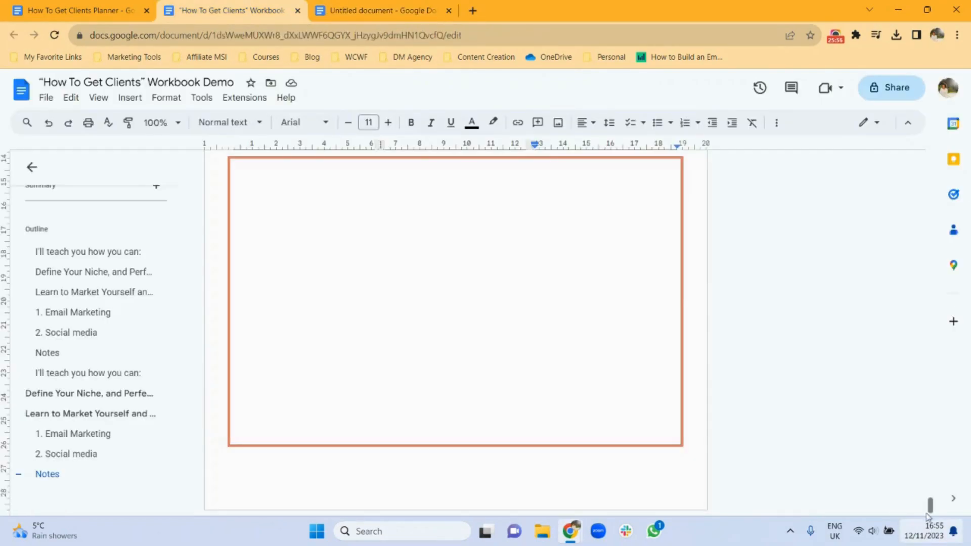
left_click_drag(931, 508, 941, 133)
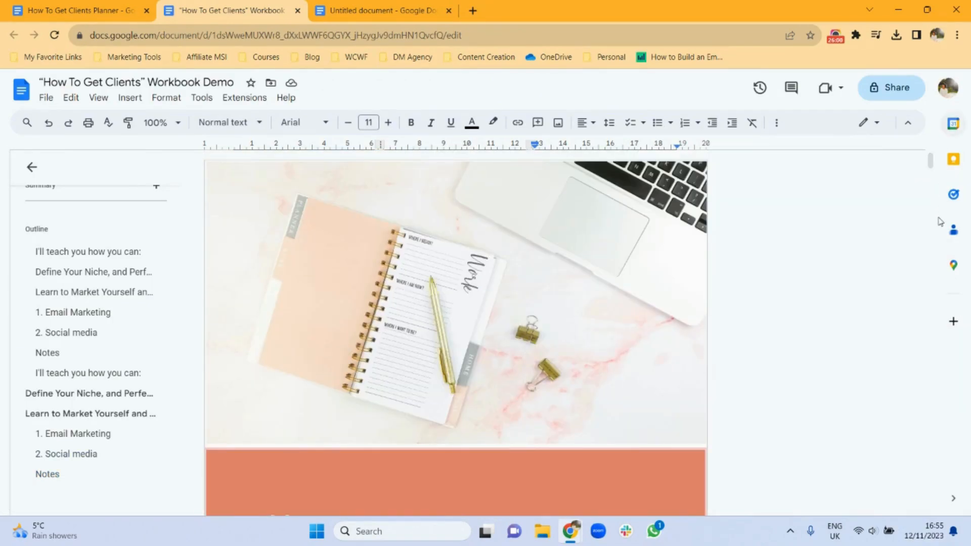
mouse_move(931, 162)
left_mouse_down()
mouse_move(933, 181)
mouse_move(935, 160)
left_mouse_up()
left_click(414, 5)
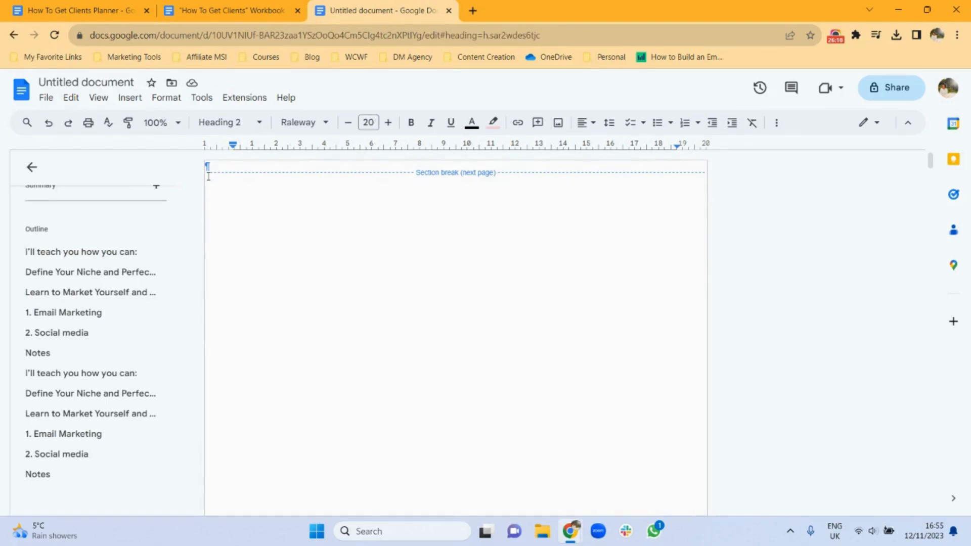
- Insert the "Workbook header" image from the computer's Planner Images folder at the start of the first page
mouse_move(932, 167)
left_mouse_down()
mouse_move(935, 194)
mouse_move(934, 160)
left_mouse_up()
left_click(226, 175)
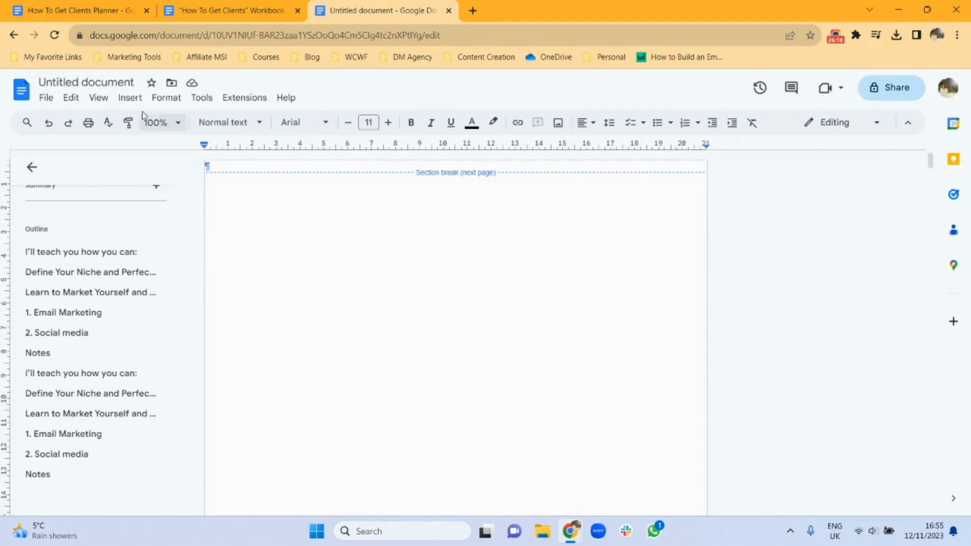
left_click(130, 97)
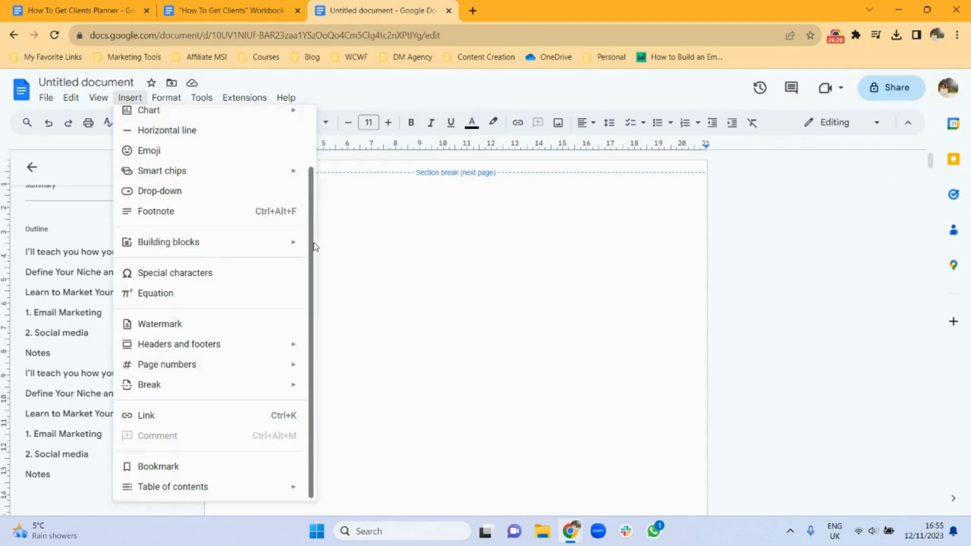
left_click_drag(312, 246, 314, 126)
mouse_move(295, 126)
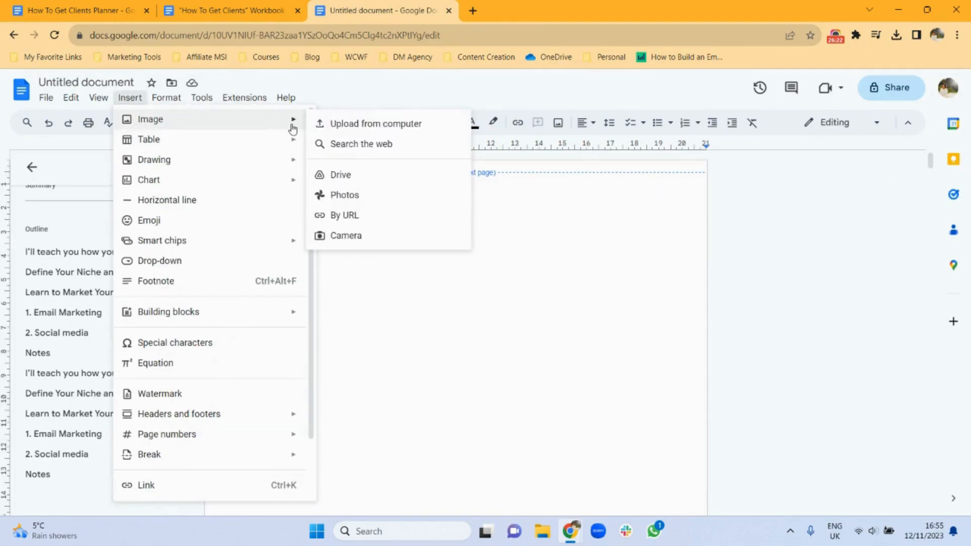
left_click(326, 127)
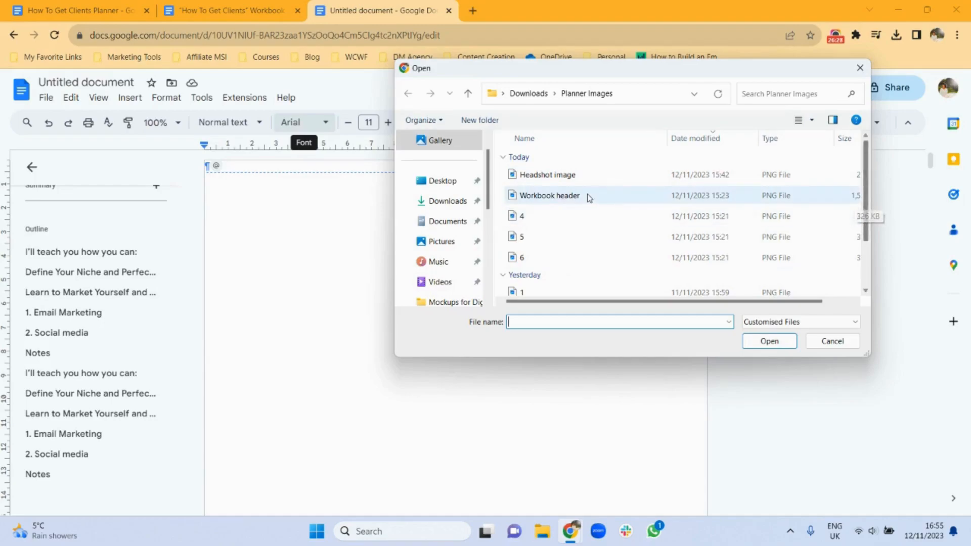
double_click(562, 196)
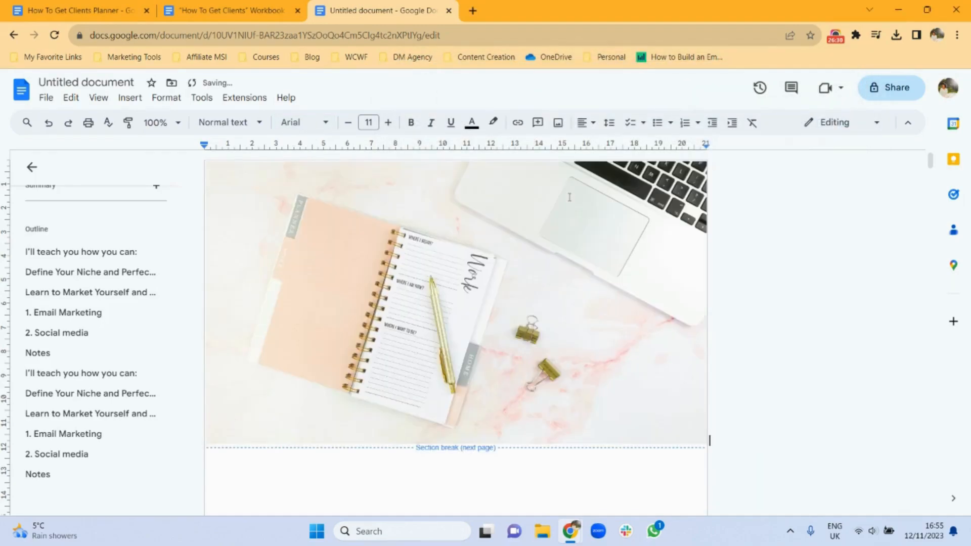
- Place the header image in front of the text and fix its position on the page
left_click(633, 376)
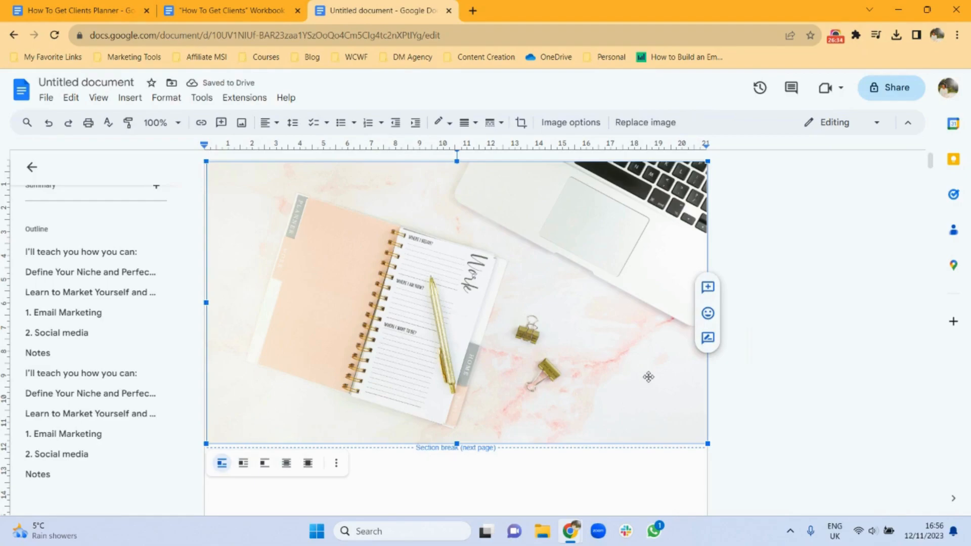
left_click_drag(931, 161, 932, 176)
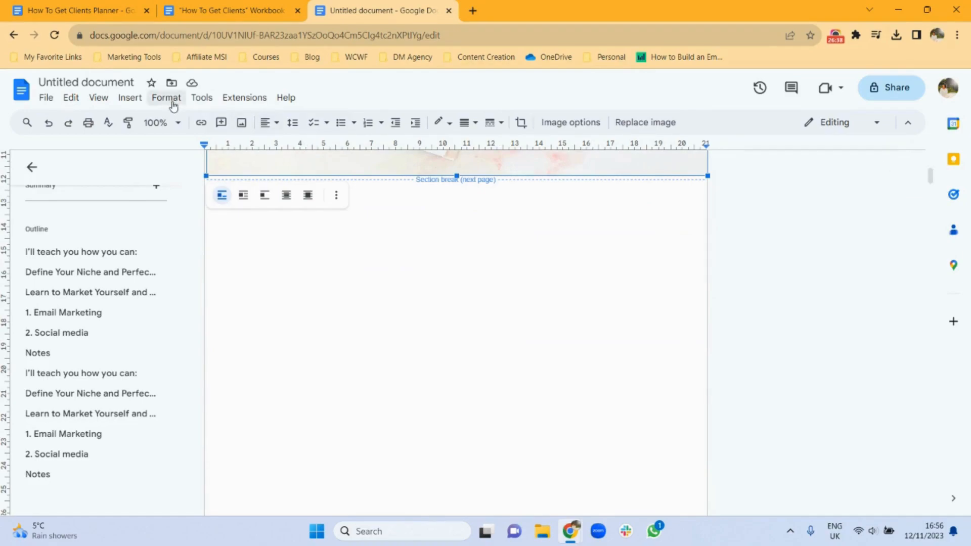
left_click(167, 123)
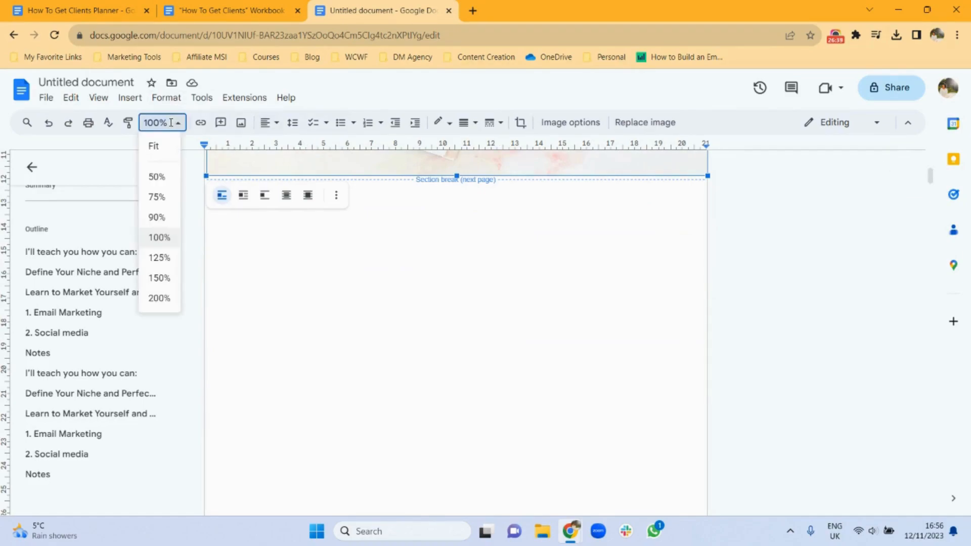
left_click(167, 177)
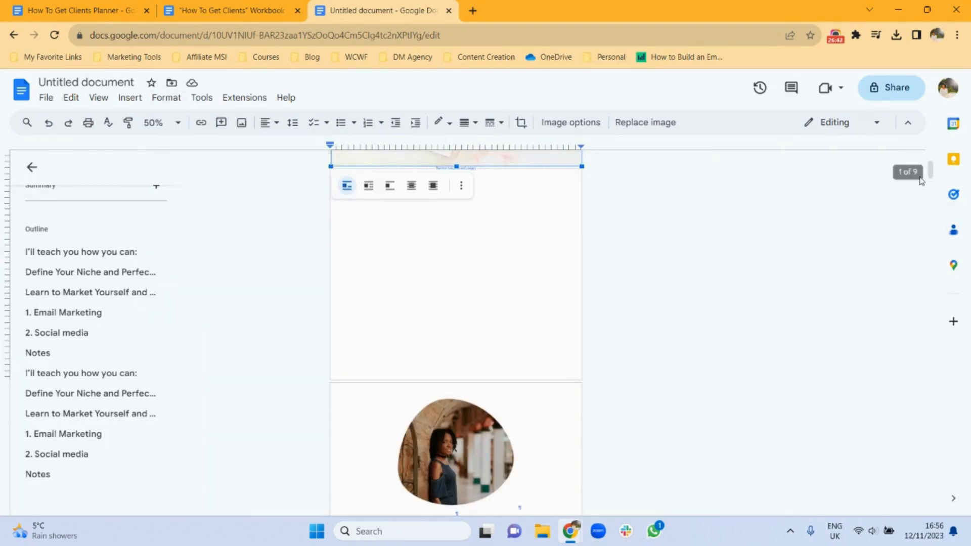
left_click_drag(933, 177, 932, 169)
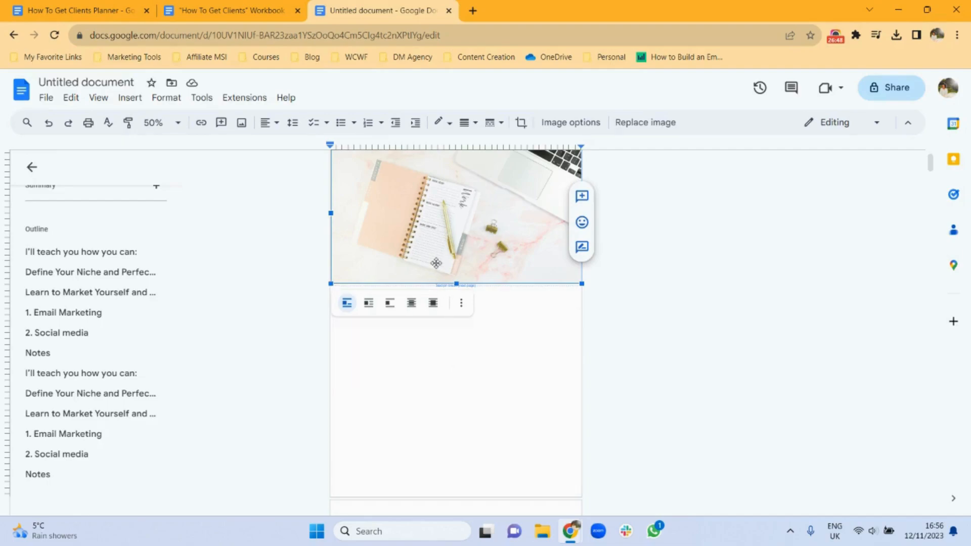
scroll(434, 260, "up", 1)
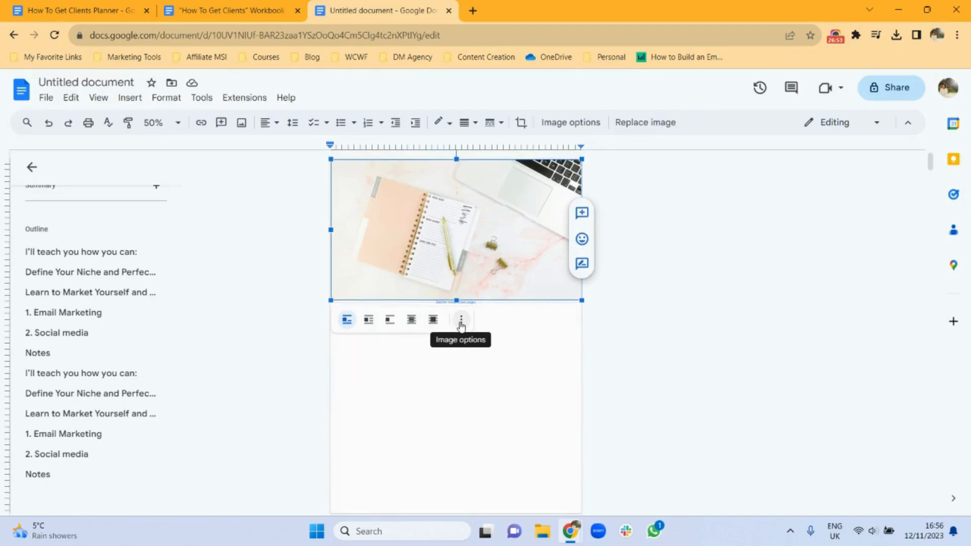
left_click(433, 320)
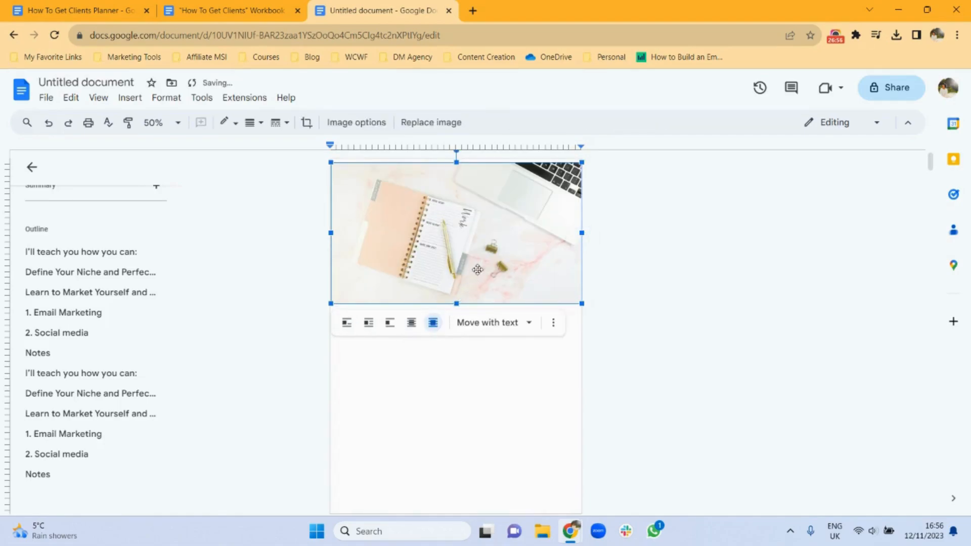
left_click(527, 324)
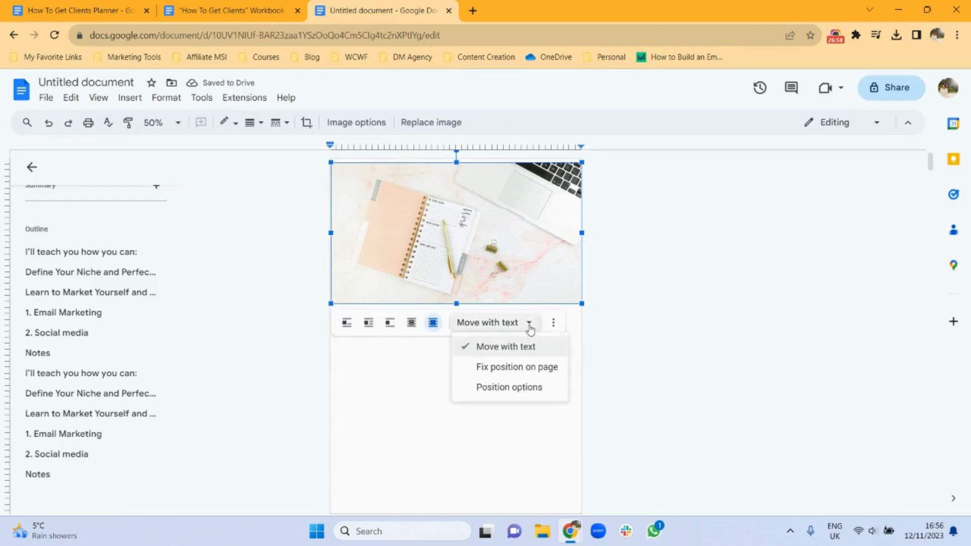
left_click(521, 367)
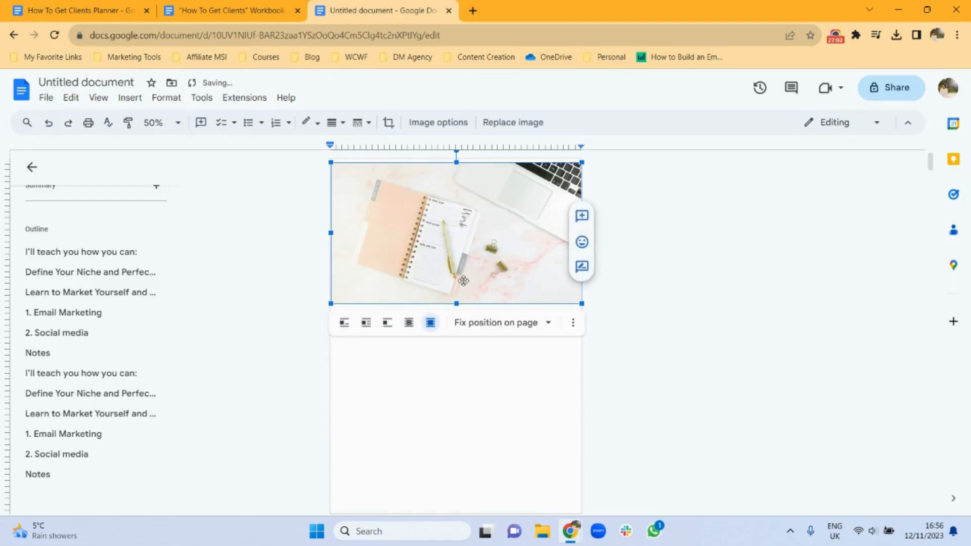
- Try stretching the header image to cover the whole first page, and undo the resizing
left_click_drag(456, 304, 440, 456)
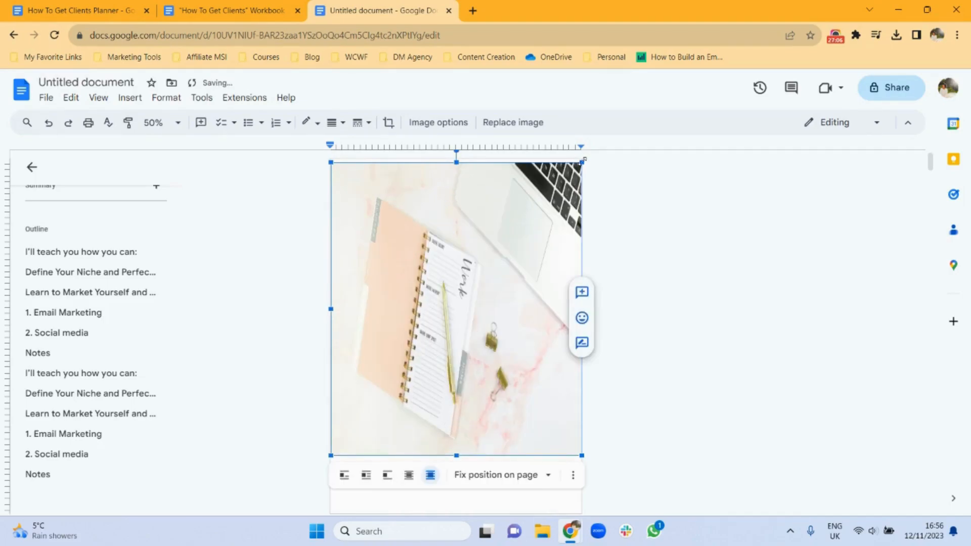
left_click_drag(581, 162, 711, 113)
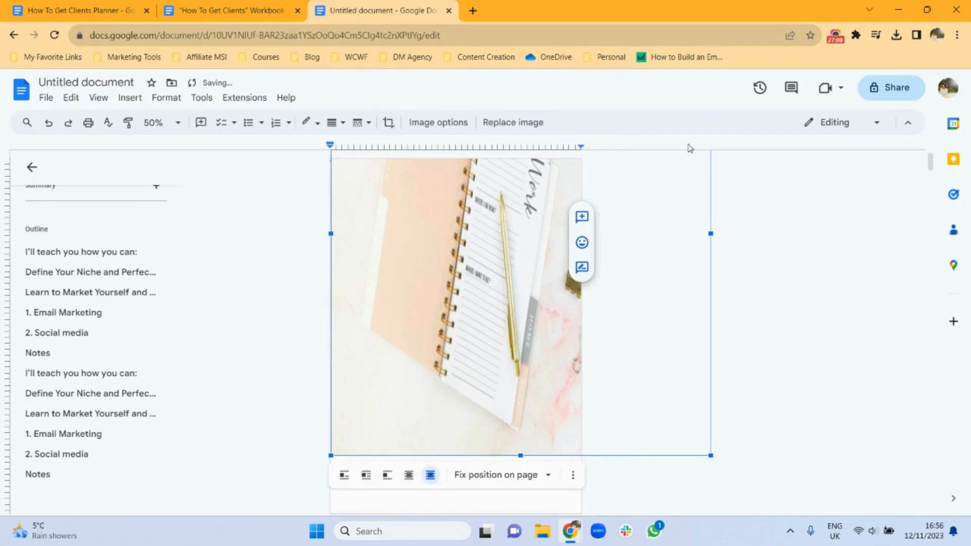
left_click_drag(330, 455, 278, 530)
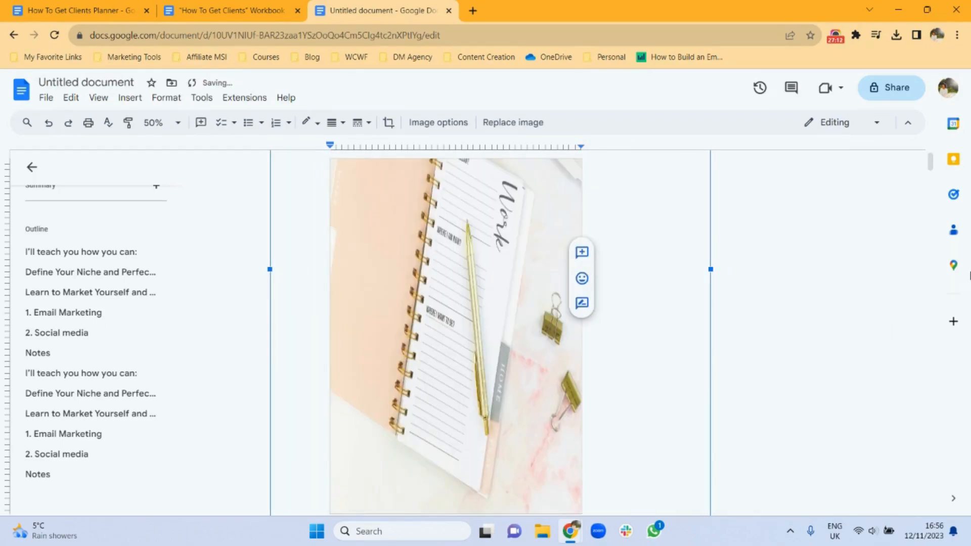
mouse_move(932, 163)
left_mouse_down()
mouse_move(933, 170)
mouse_move(935, 155)
left_mouse_up()
left_click(48, 123)
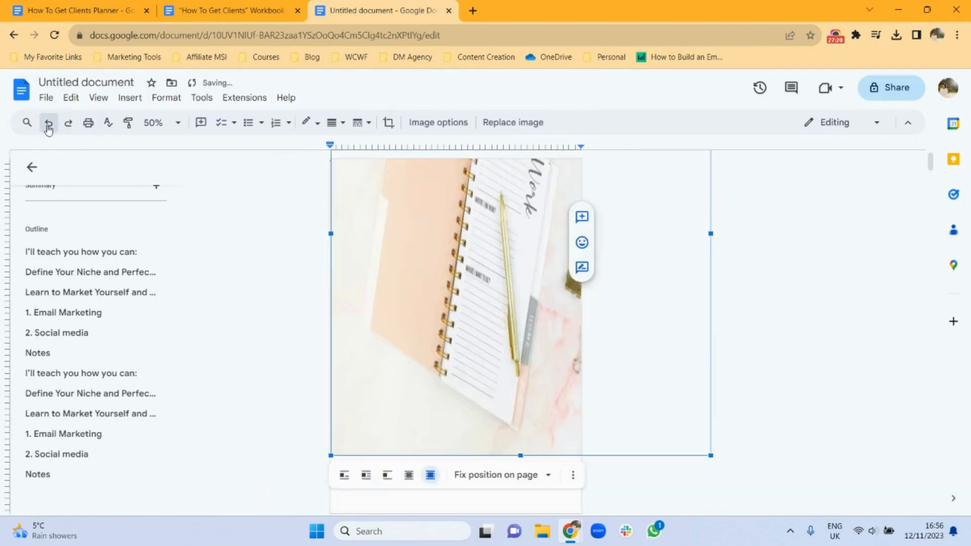
left_click(48, 124)
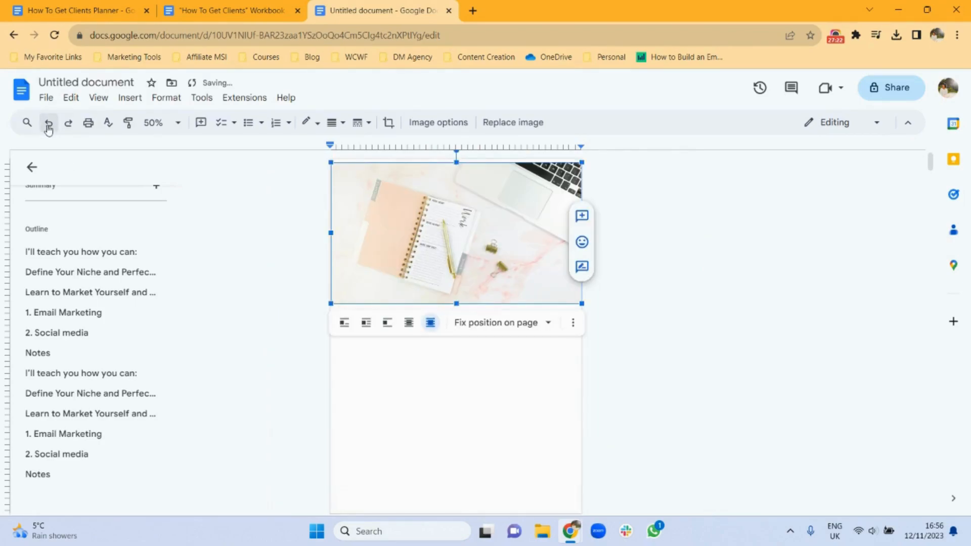
- Examine the coloured title block below the header image in the Workbook Demo, and return to the untitled document
left_click(232, 10)
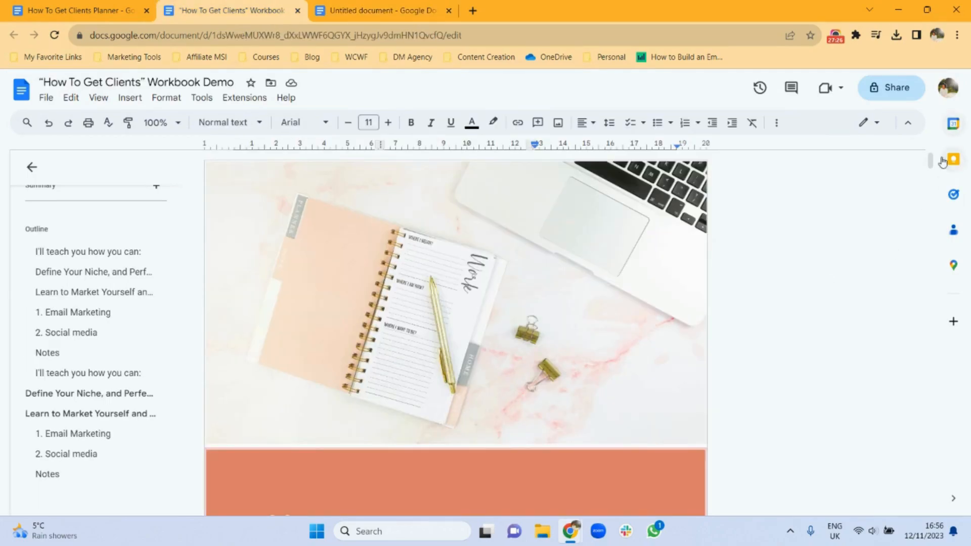
scroll(932, 167, "down", 1)
scroll(932, 167, "down", 4)
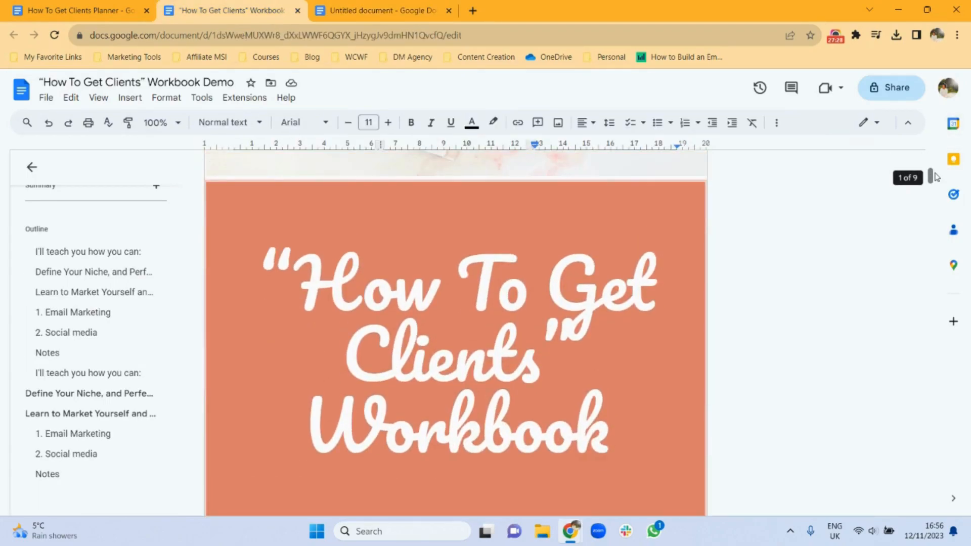
left_click(384, 10)
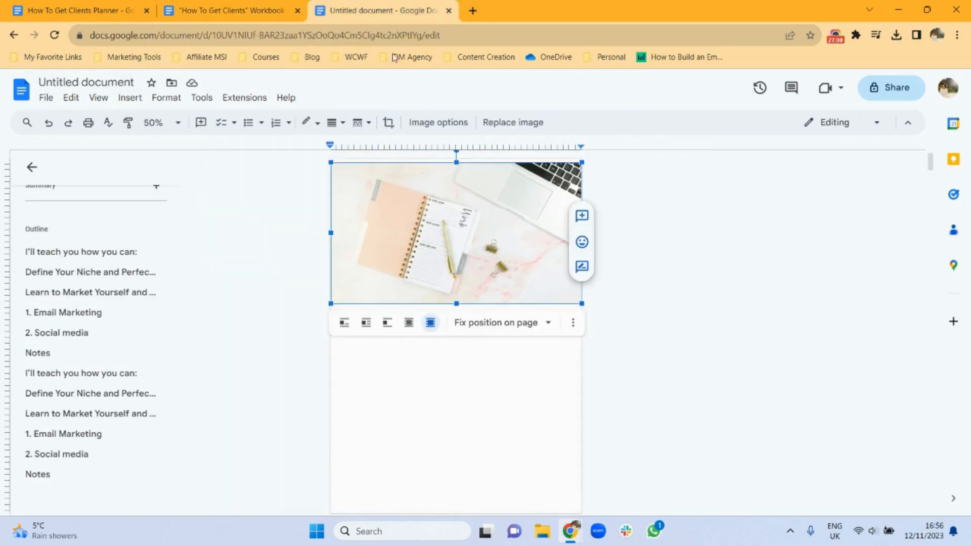
- Move the header image into the page's top-left corner and enlarge it slightly so it spans the full page width
left_click_drag(441, 201, 437, 192)
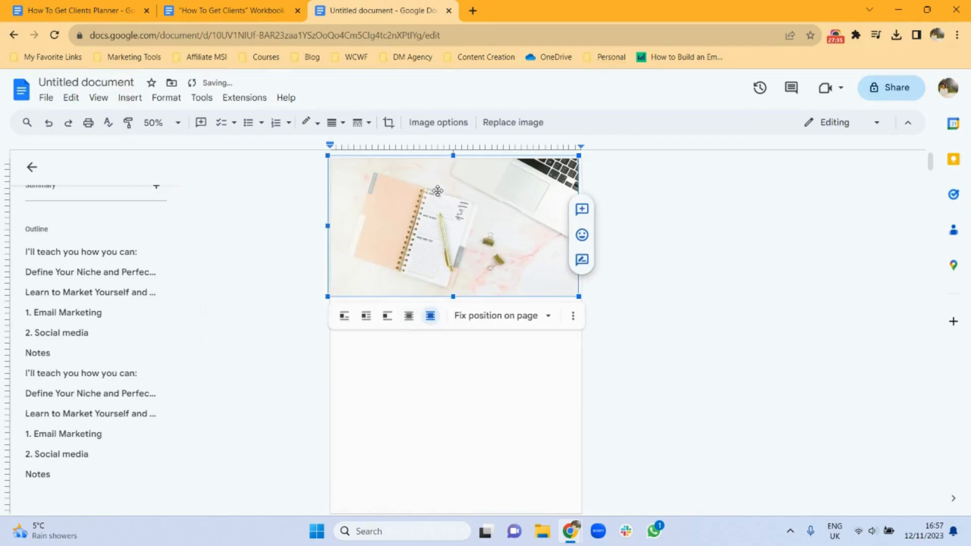
left_click(468, 346)
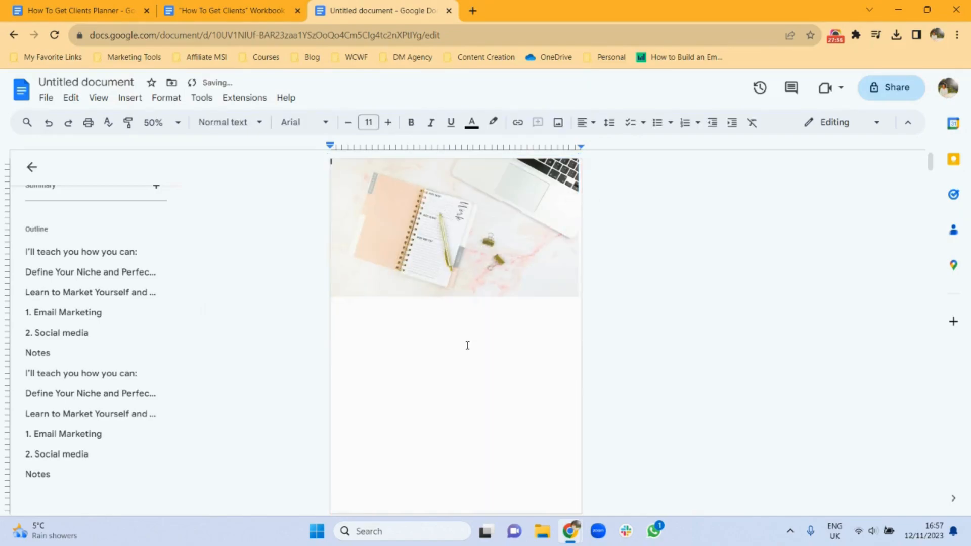
left_click(445, 247)
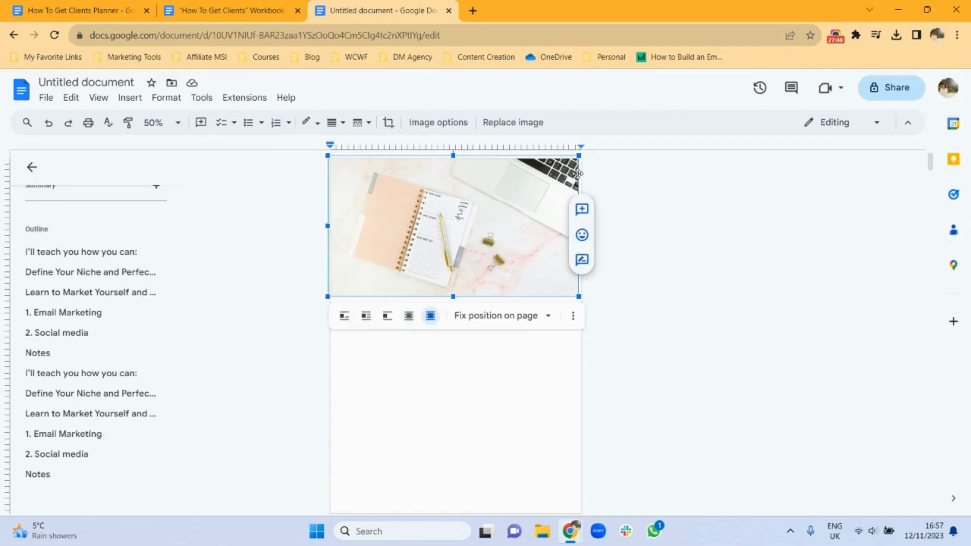
left_click_drag(579, 297, 594, 305)
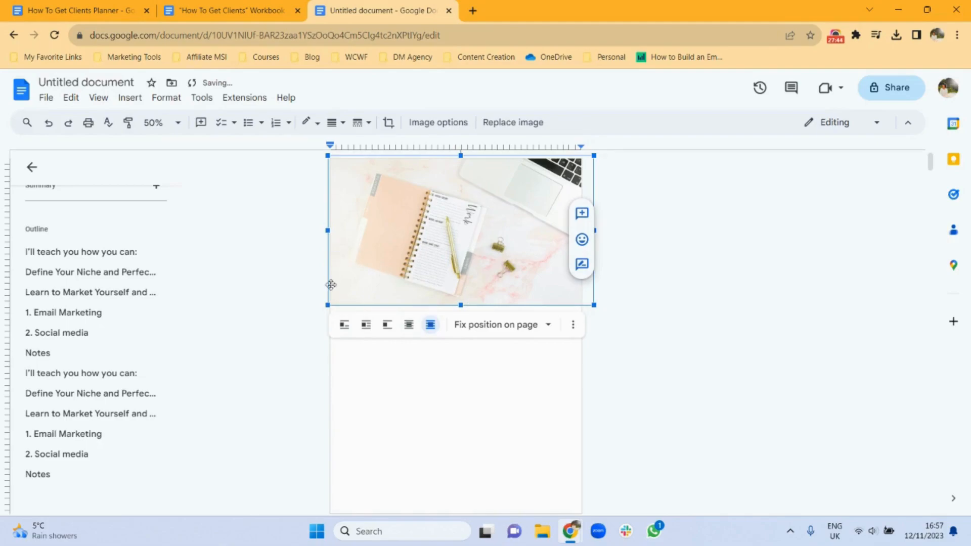
- Add blank lines until the insertion point is below the header image, and insert a 1 x 1 table there
left_click(339, 351)
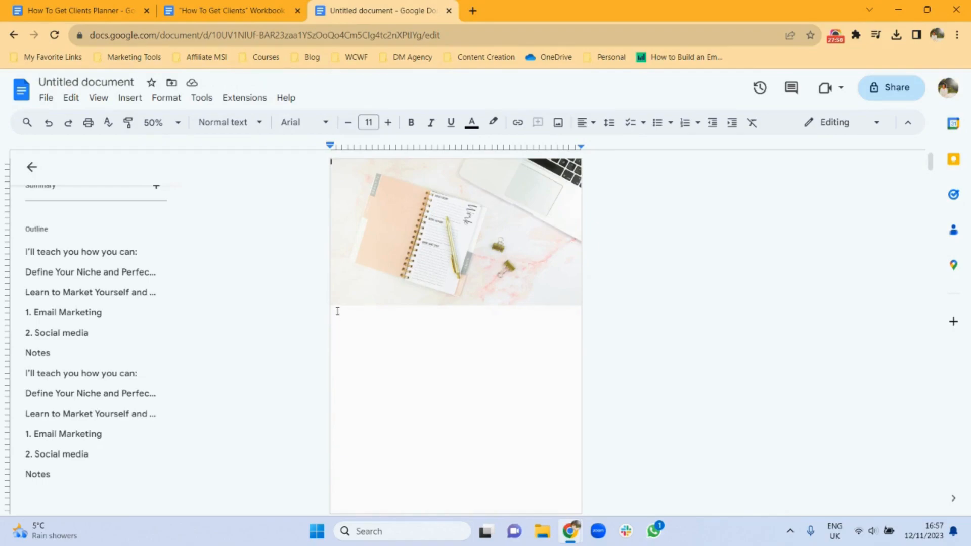
key("Return")
key("Return")
key("Return")
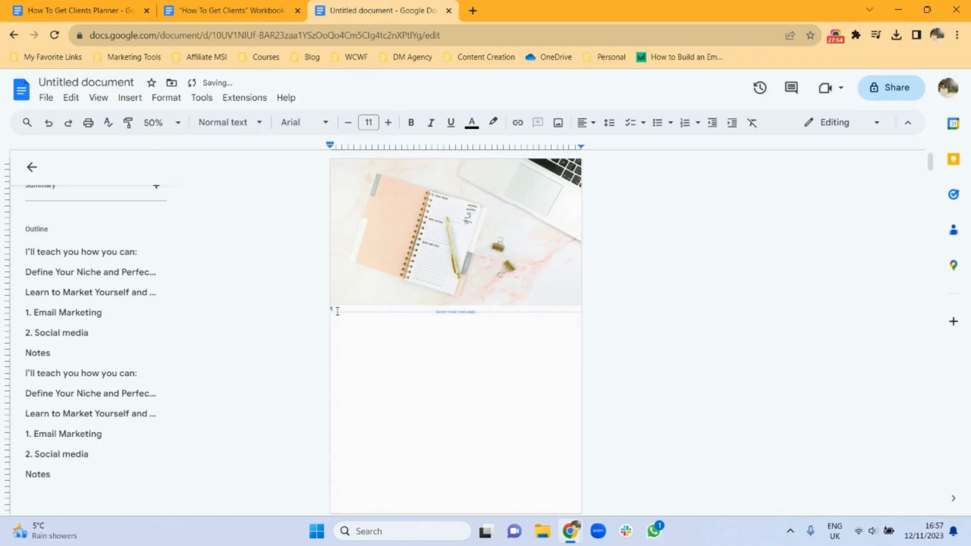
left_click(133, 98)
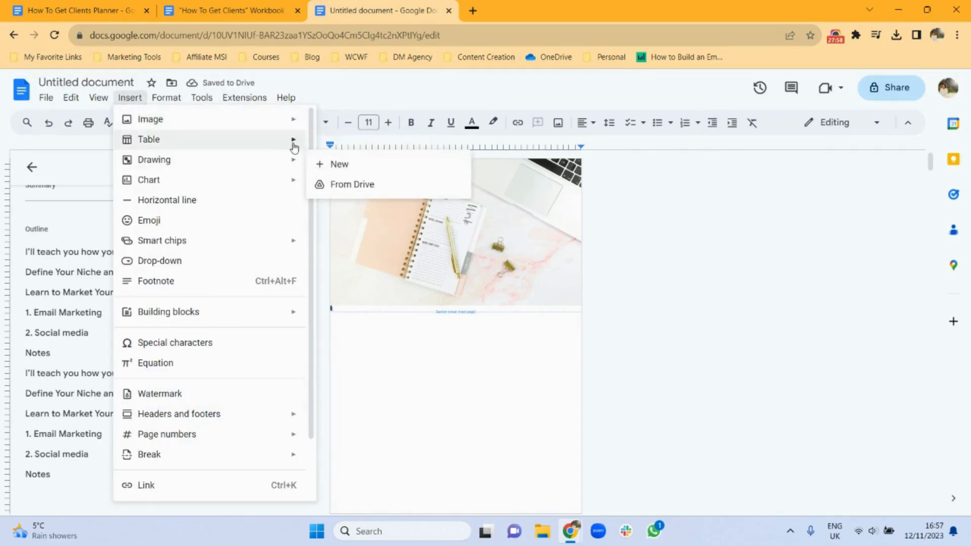
mouse_move(294, 147)
left_click(316, 174)
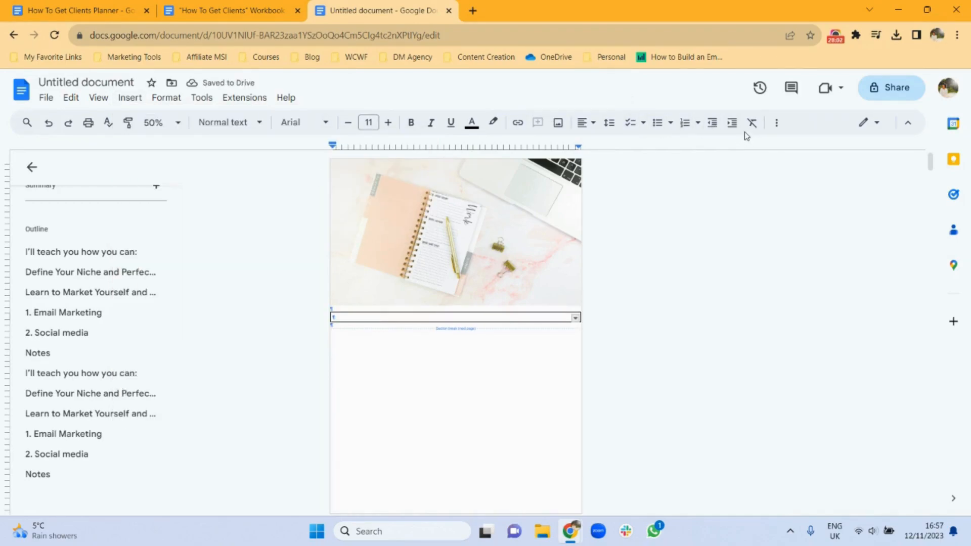
- Fill the table cell below the header image with the coral background colour used in the workbook demo
left_click(781, 127)
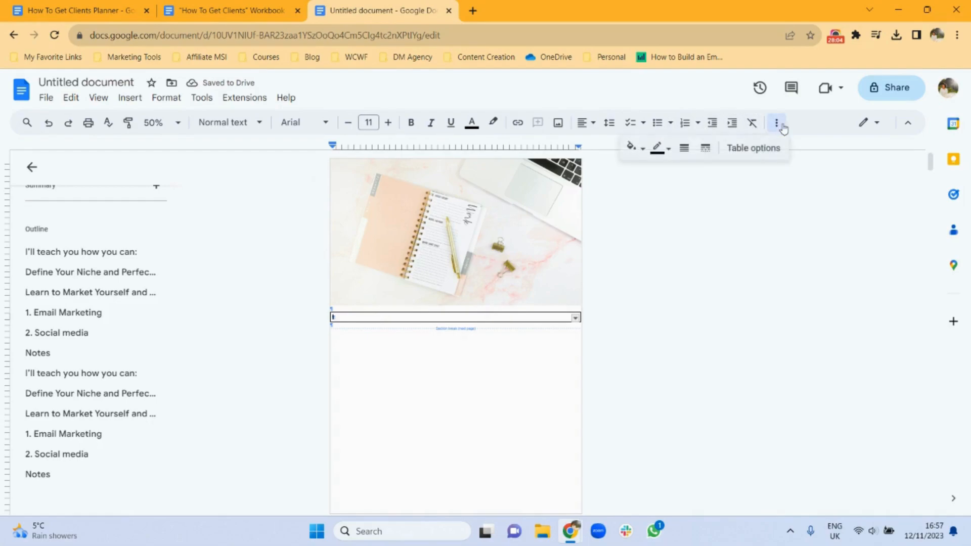
left_click(639, 149)
left_click(638, 235)
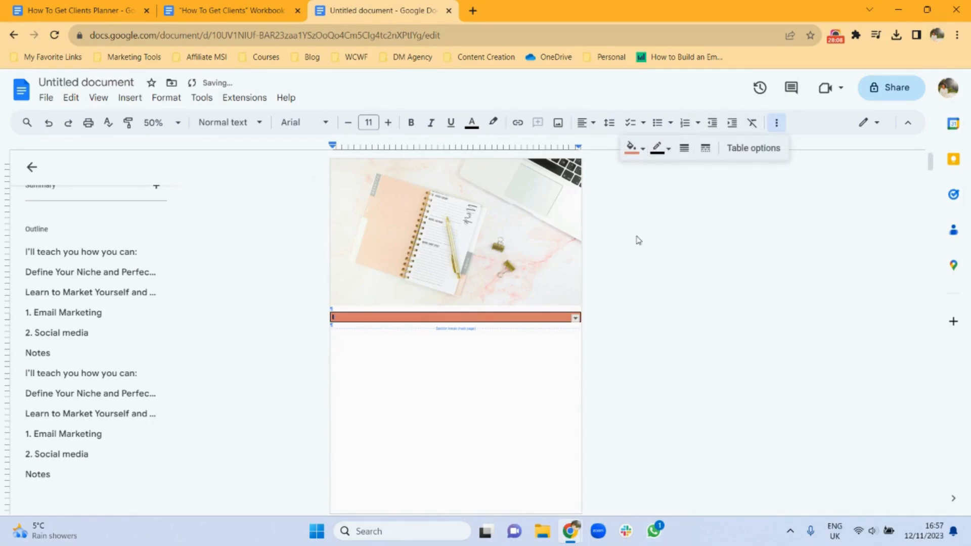
- Remove the visible border from the coral table cell and enter the title "How To Get Clients Workbook" in it
left_click(684, 148)
left_click(693, 173)
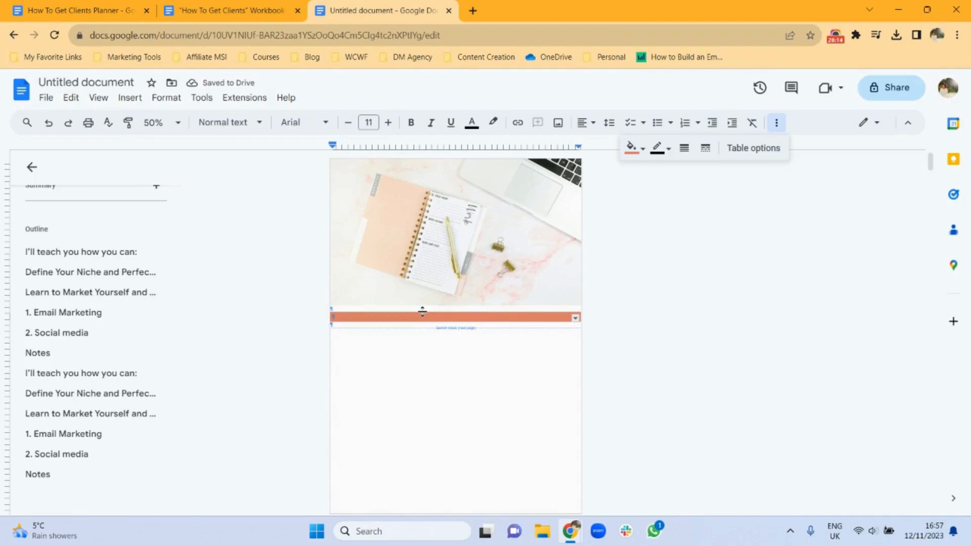
type("Head")
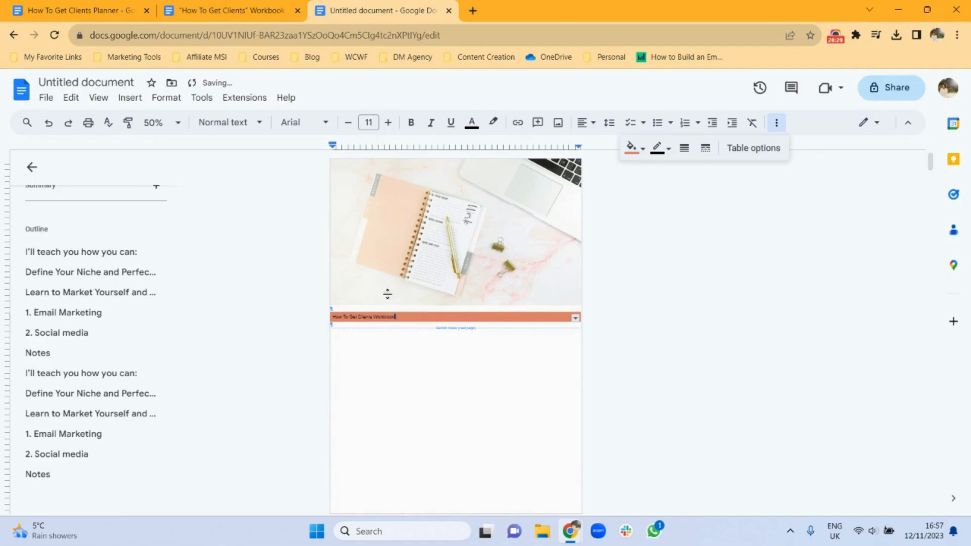
- Format the cover title in the coral cell with the Pacifico font at size 72
left_click(152, 122)
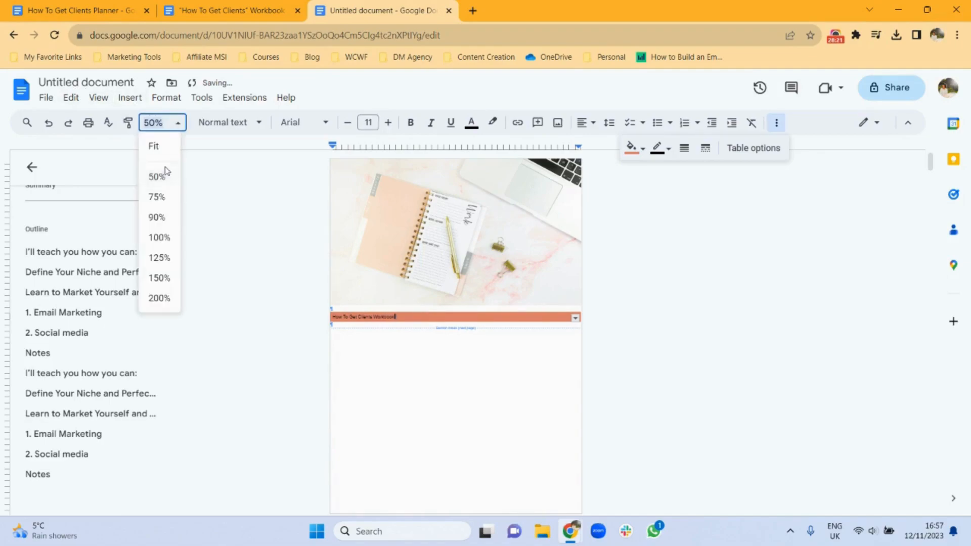
left_click(159, 239)
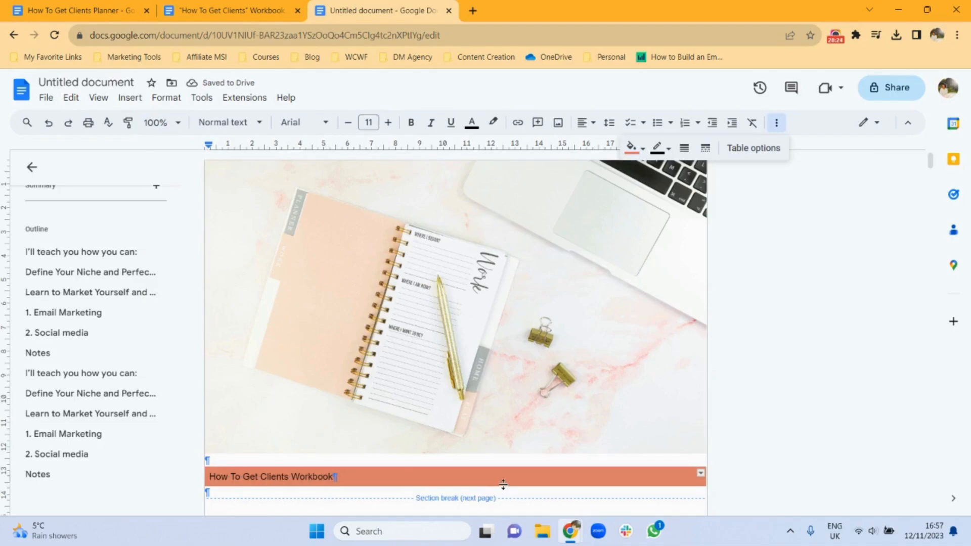
triple_click(297, 478)
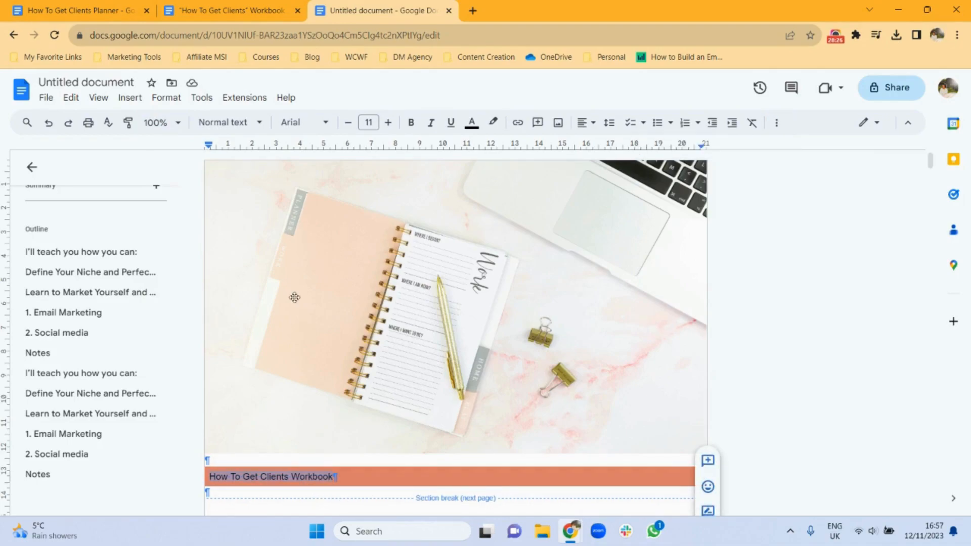
left_click(326, 123)
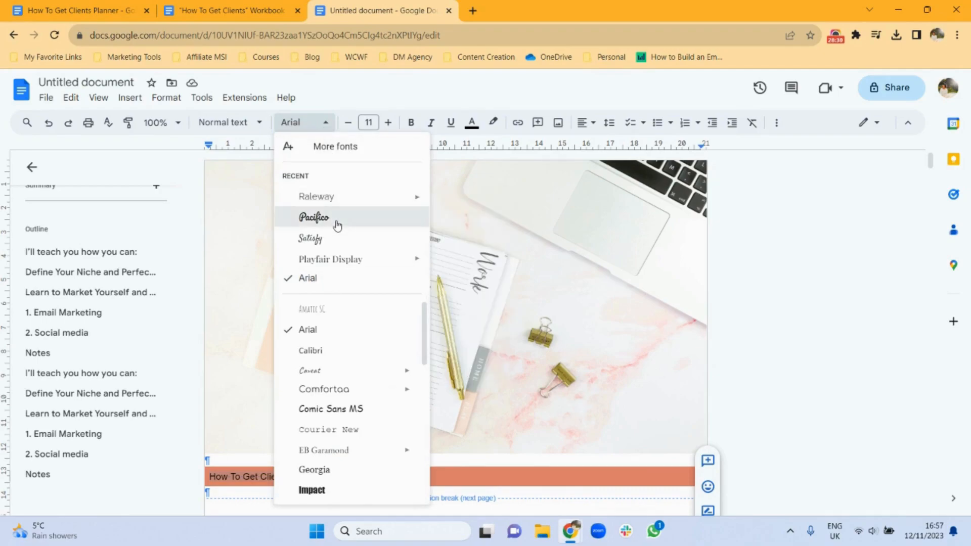
left_click(314, 217)
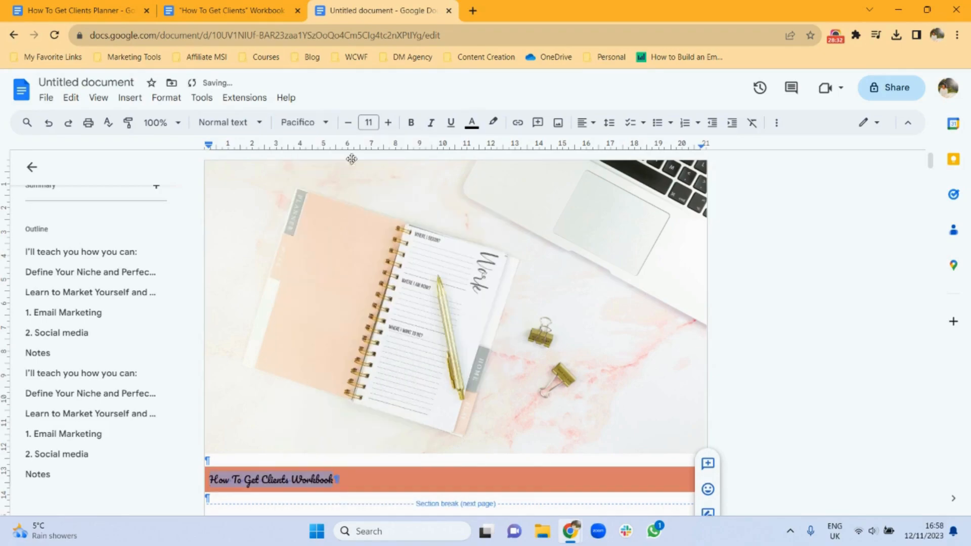
left_click(369, 123)
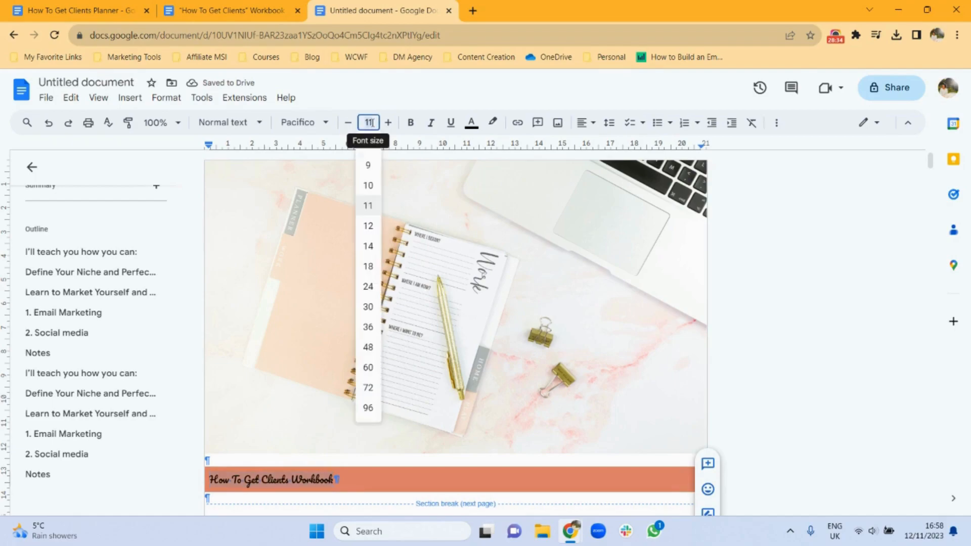
left_click(379, 388)
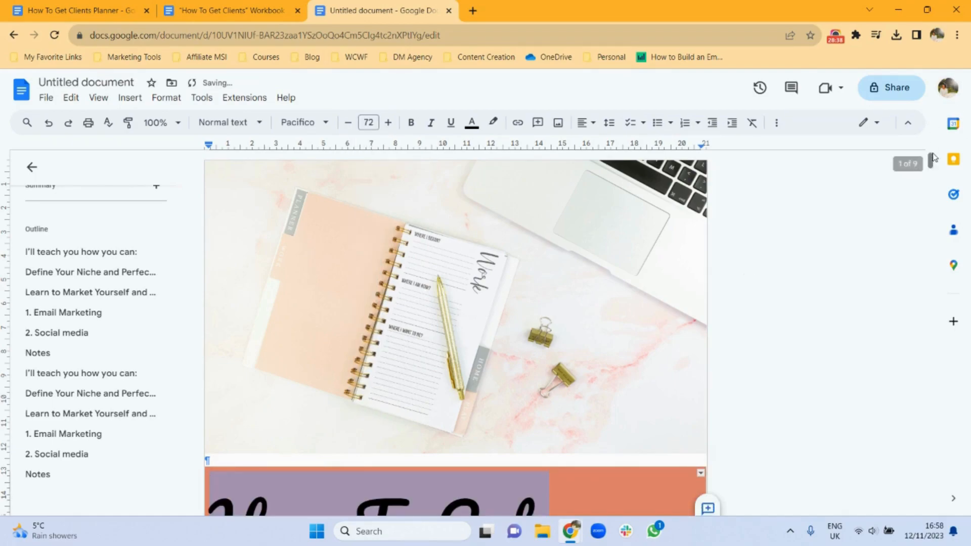
- Centre the cover title in the coral cell and colour its text white
mouse_move(934, 160)
left_mouse_down()
mouse_move(935, 183)
mouse_move(939, 177)
left_mouse_up()
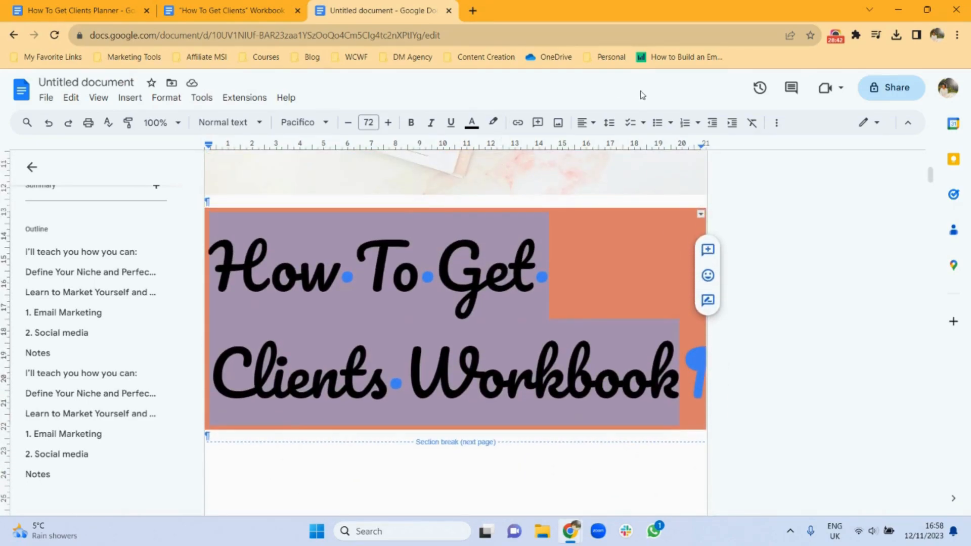
left_click(584, 124)
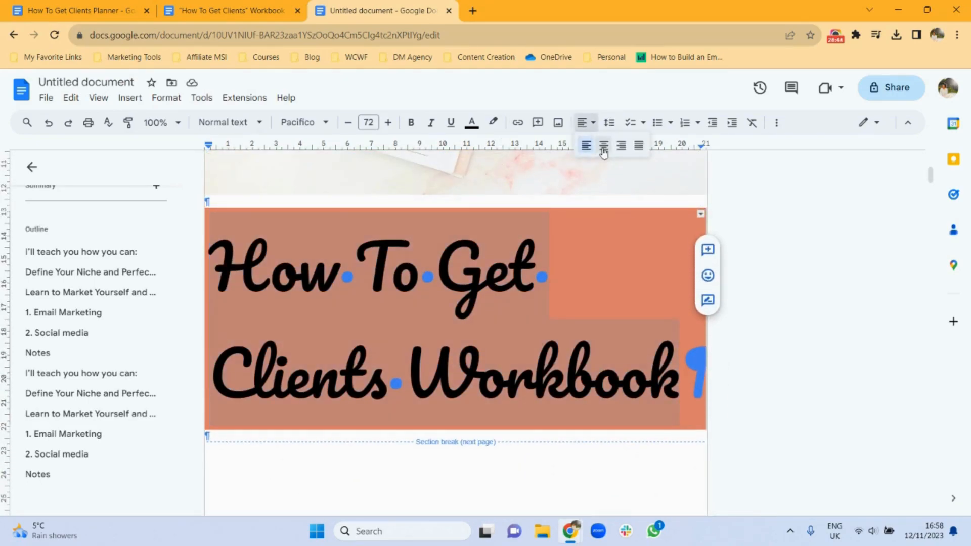
left_click(604, 145)
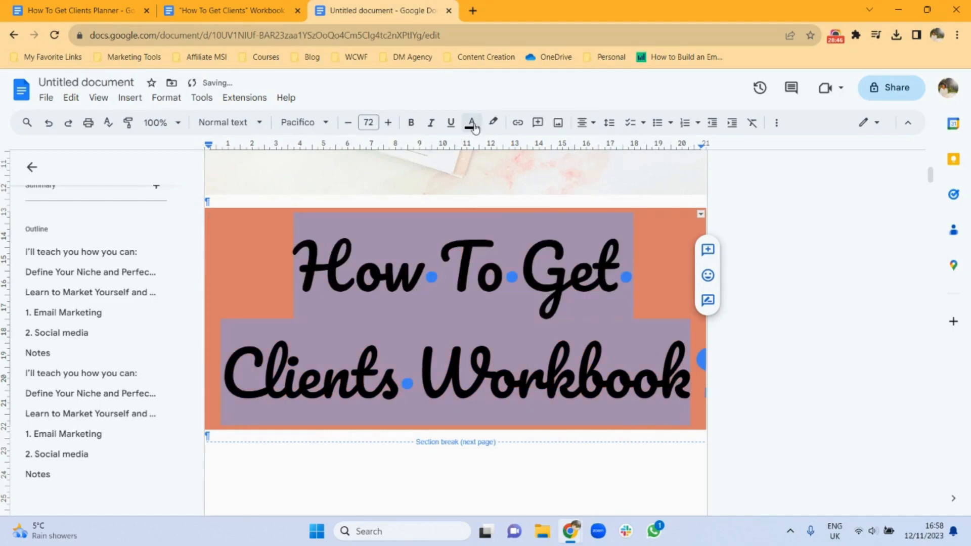
left_click(472, 123)
left_click(600, 148)
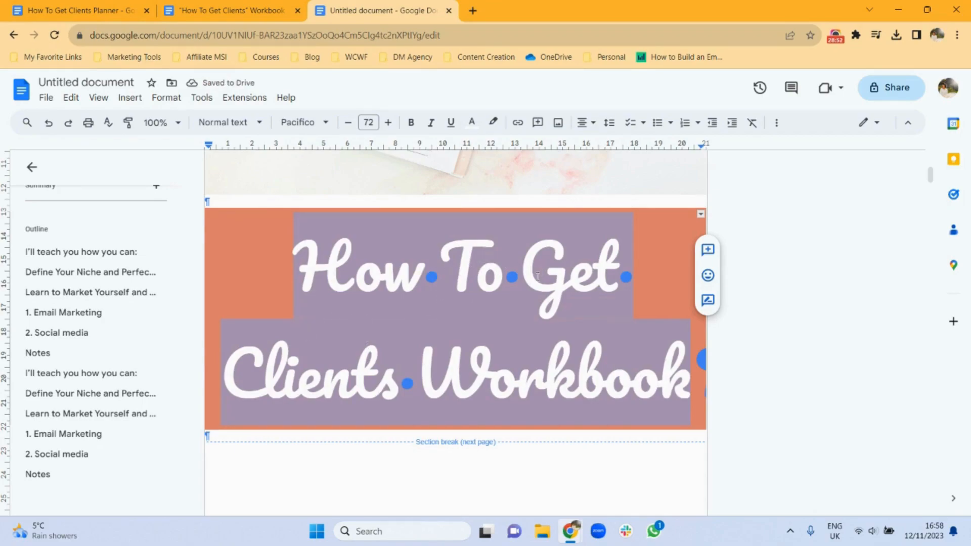
- Tighten the cover title's line spacing with a custom value below 1
left_click(610, 126)
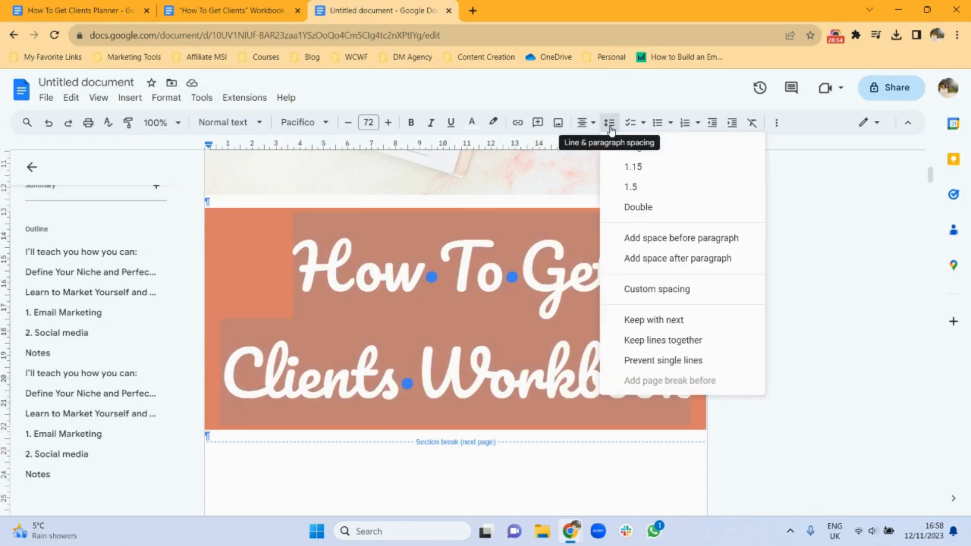
left_click(649, 295)
left_click_drag(440, 246, 419, 254)
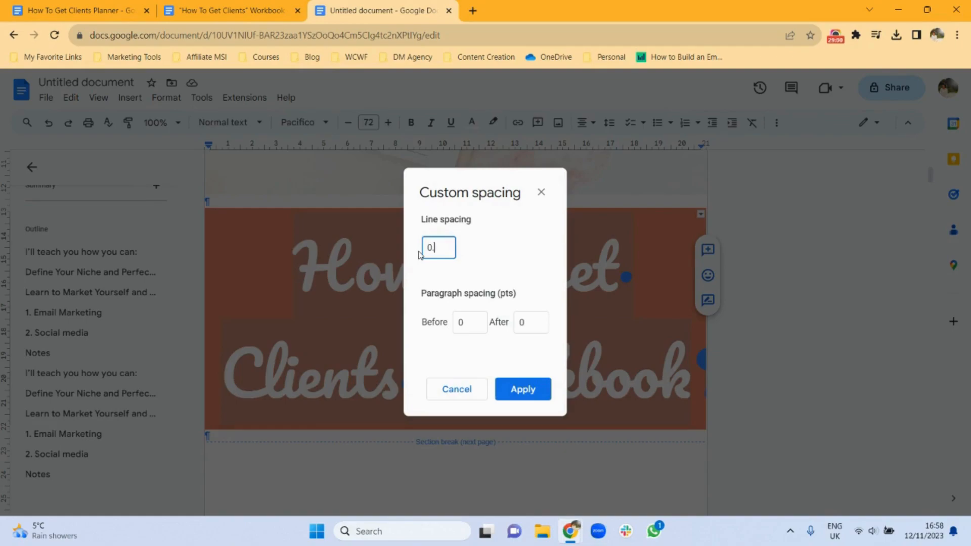
key("Return")
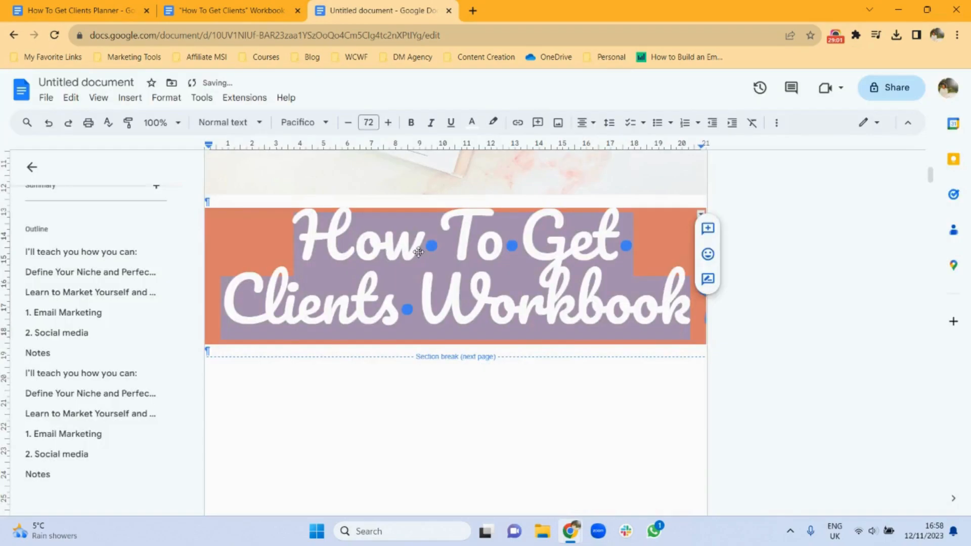
- Add three blank lines after the title to extend the coral cell further down the cover page
left_click(696, 318)
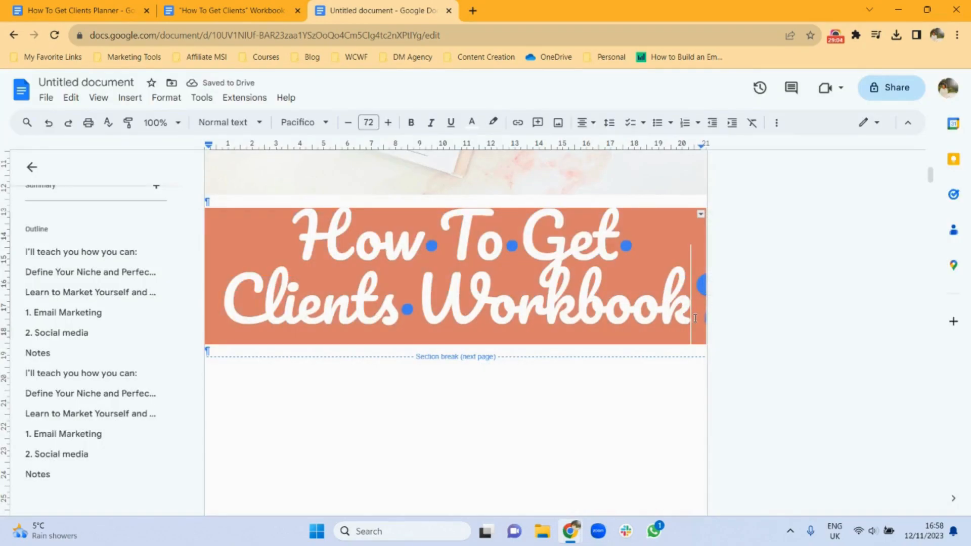
key("Return")
key("Return")
key("Return")
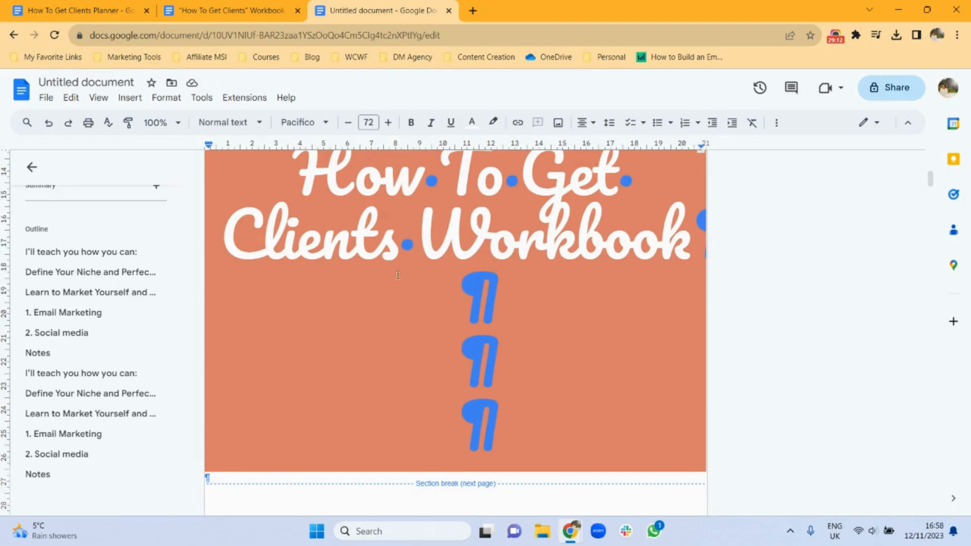
left_click_drag(932, 180, 932, 188)
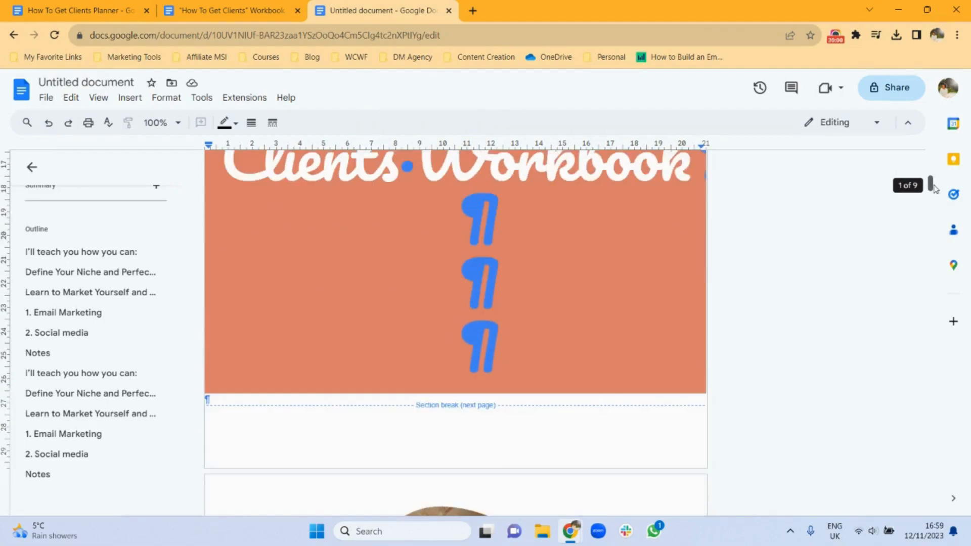
left_click_drag(936, 190, 935, 189)
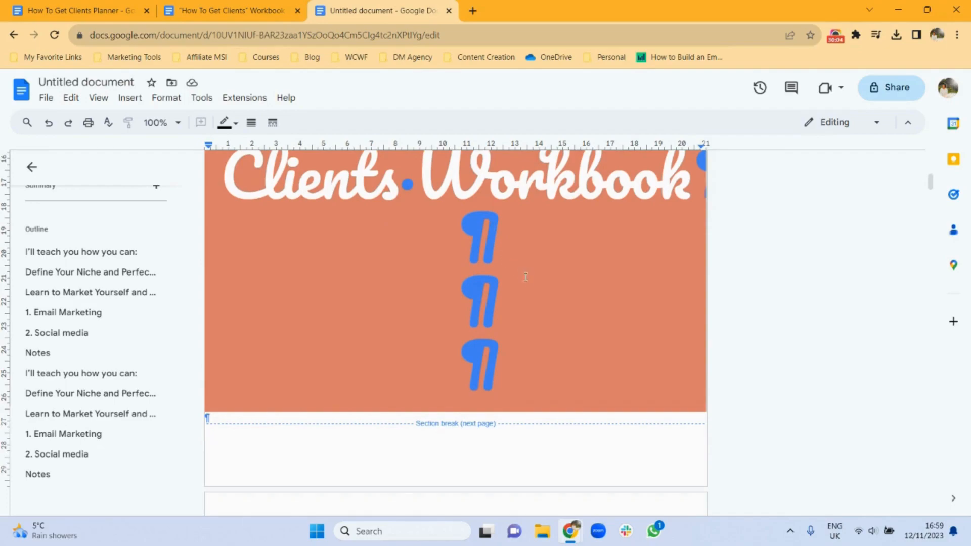
left_click(546, 285)
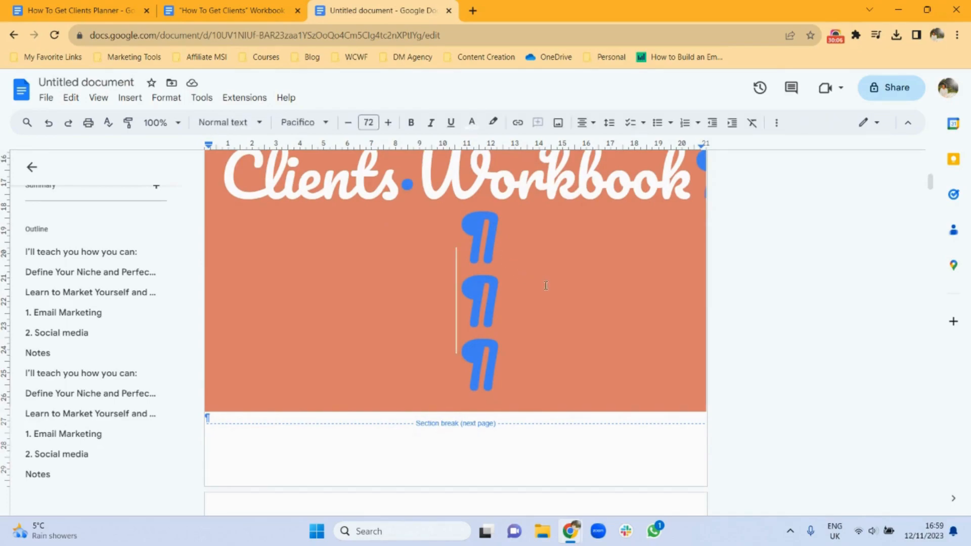
- Insert two blank lines above the title in the coral cell, checking the cover layout at 50% zoom
left_click_drag(932, 184, 933, 173)
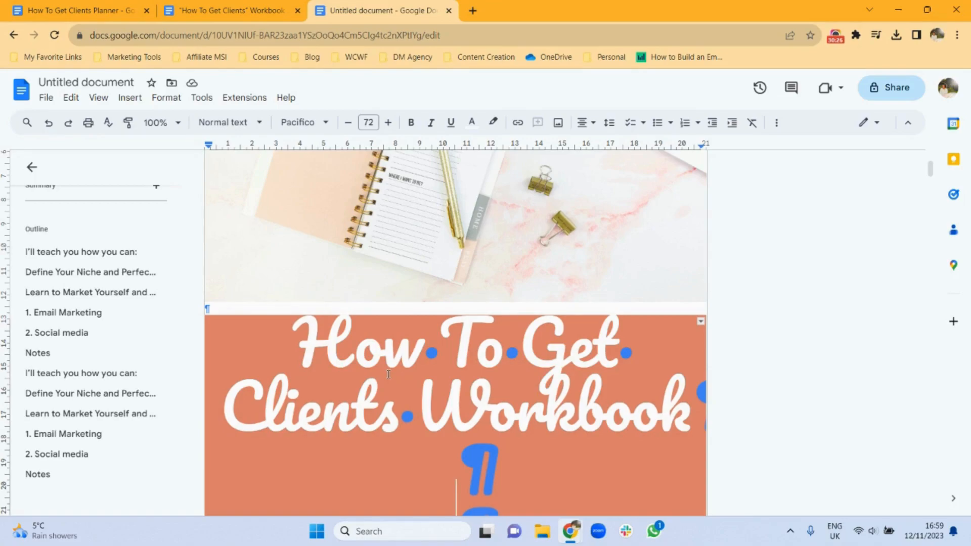
triple_click(374, 344)
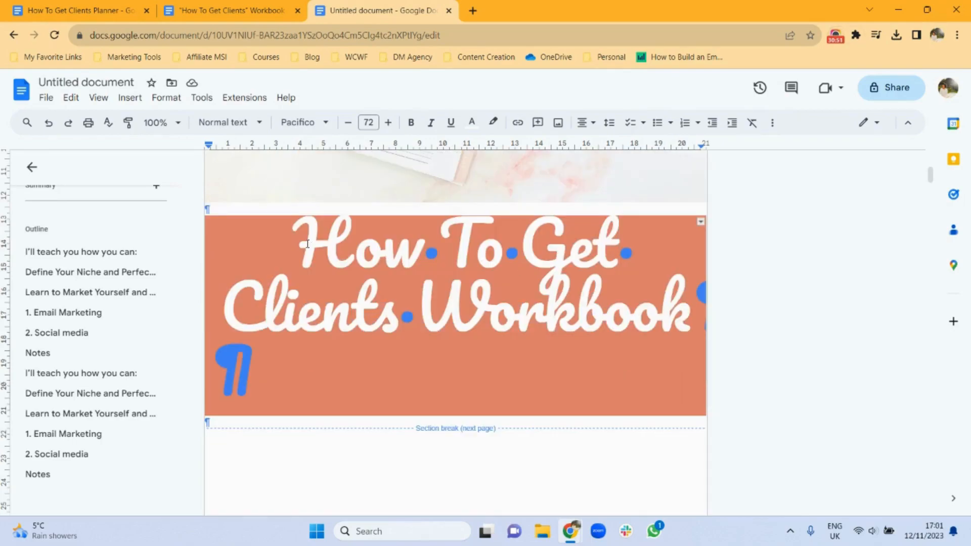
left_click(293, 236)
key("Return")
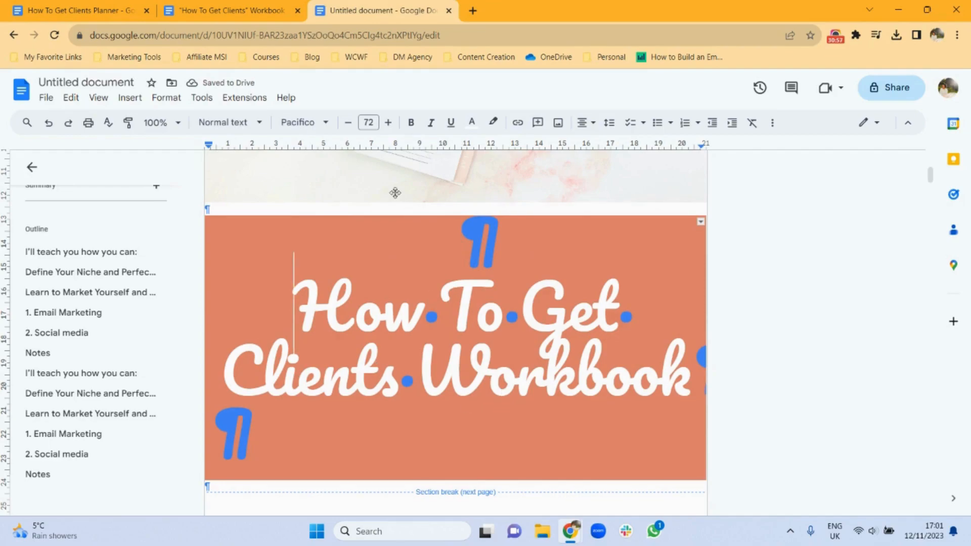
left_click(154, 122)
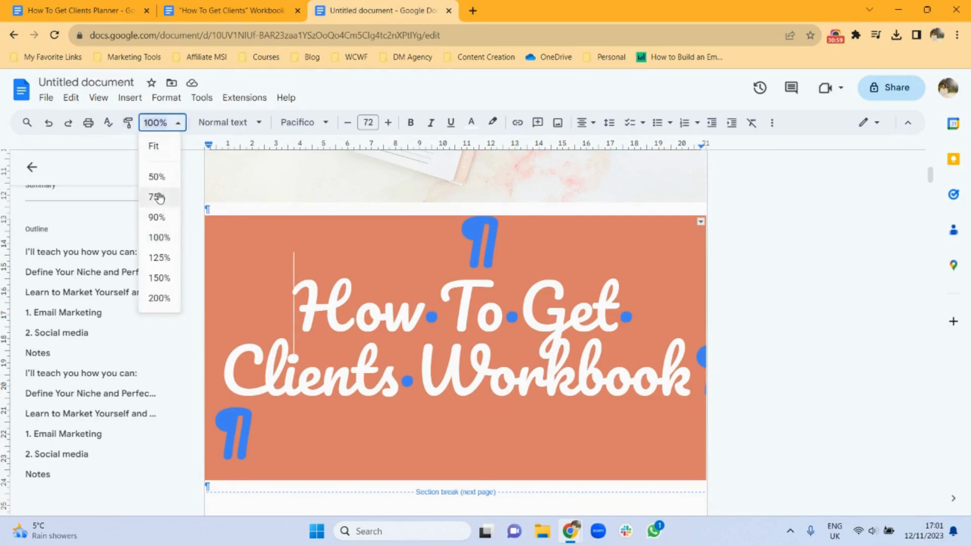
left_click(156, 177)
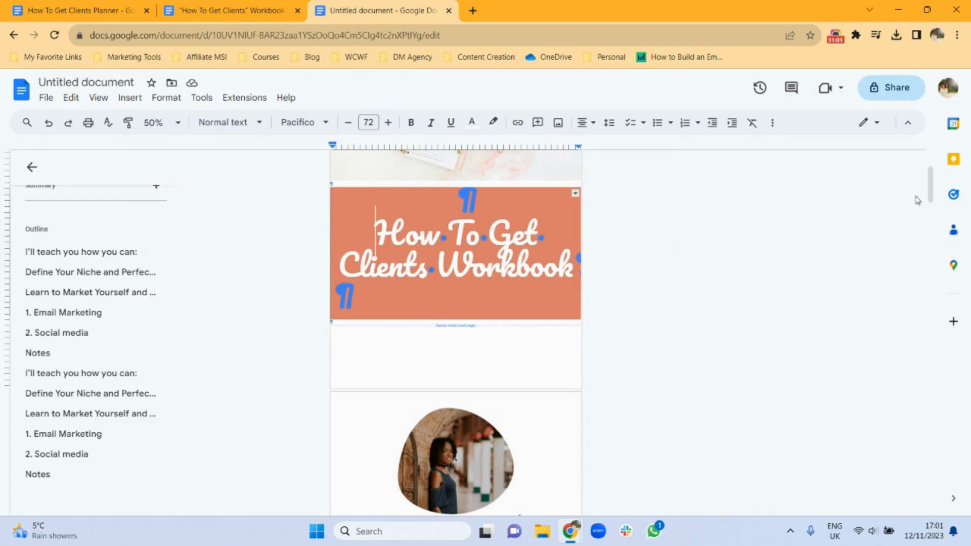
left_click_drag(933, 198, 931, 172)
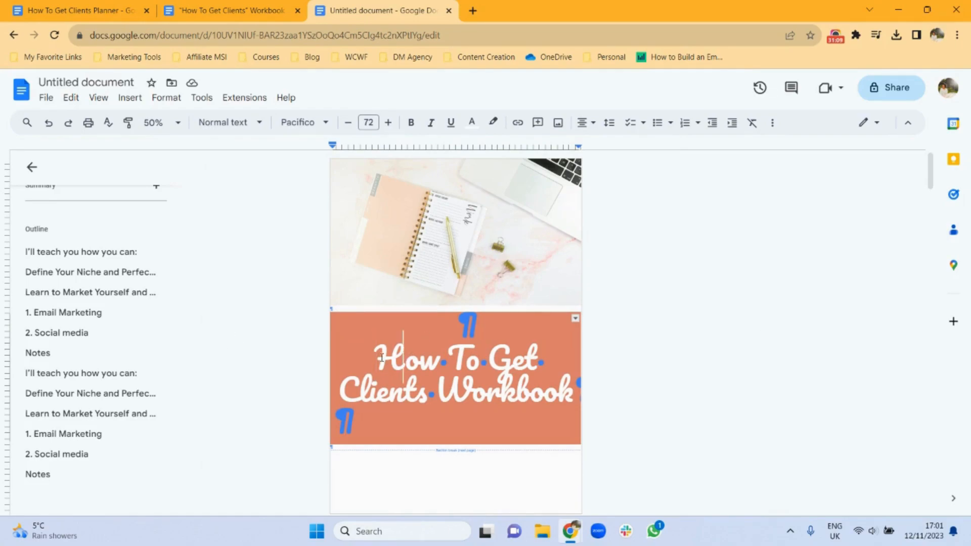
key("Return")
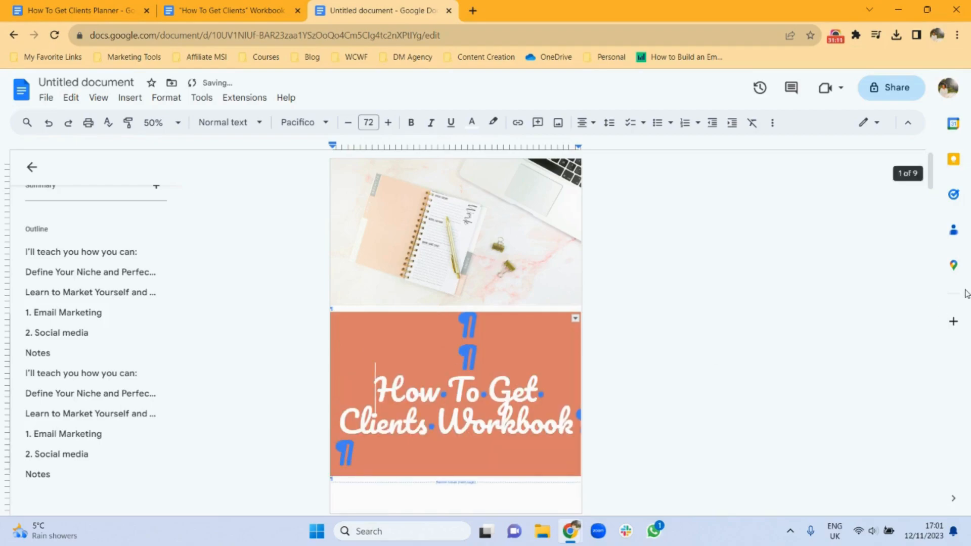
scroll(931, 187, "down", 3)
scroll(932, 185, "up", 3)
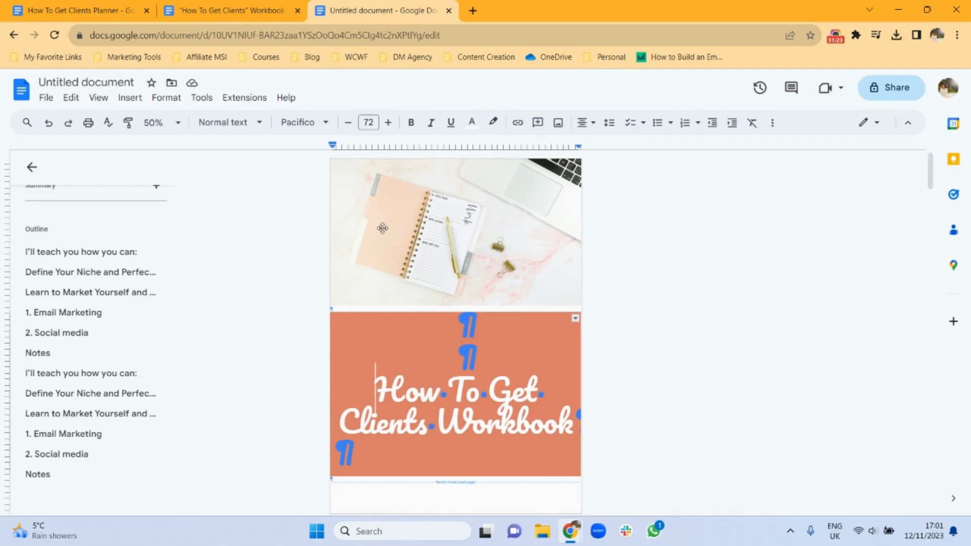
left_click(130, 98)
mouse_move(143, 120)
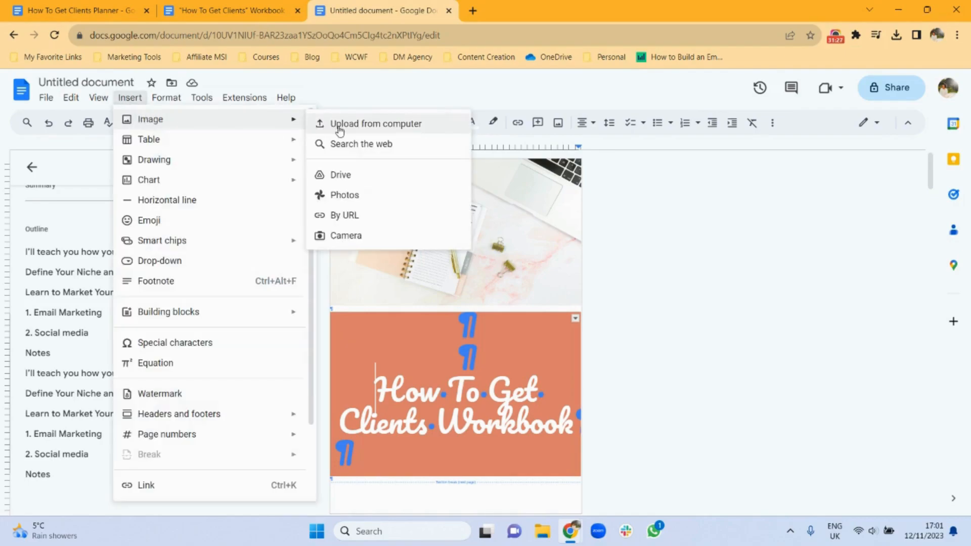
left_click(504, 253)
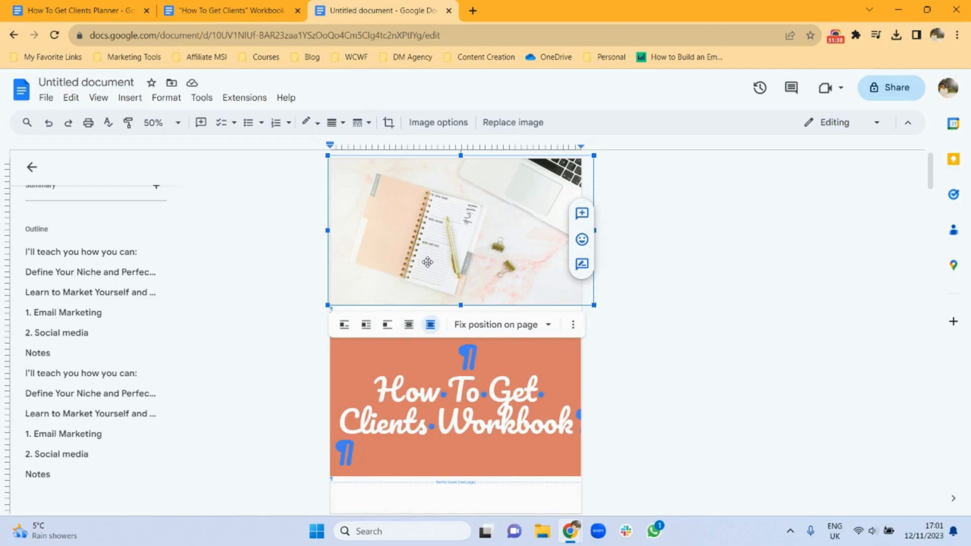
left_click(606, 342)
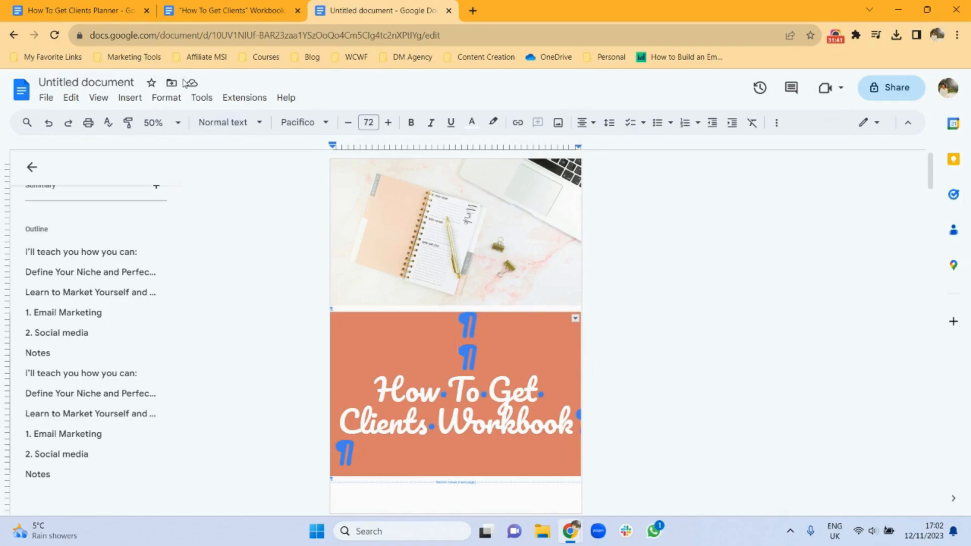
- Hide the non-printing characters and review the pages of the document, ending back at the cover
left_click(97, 99)
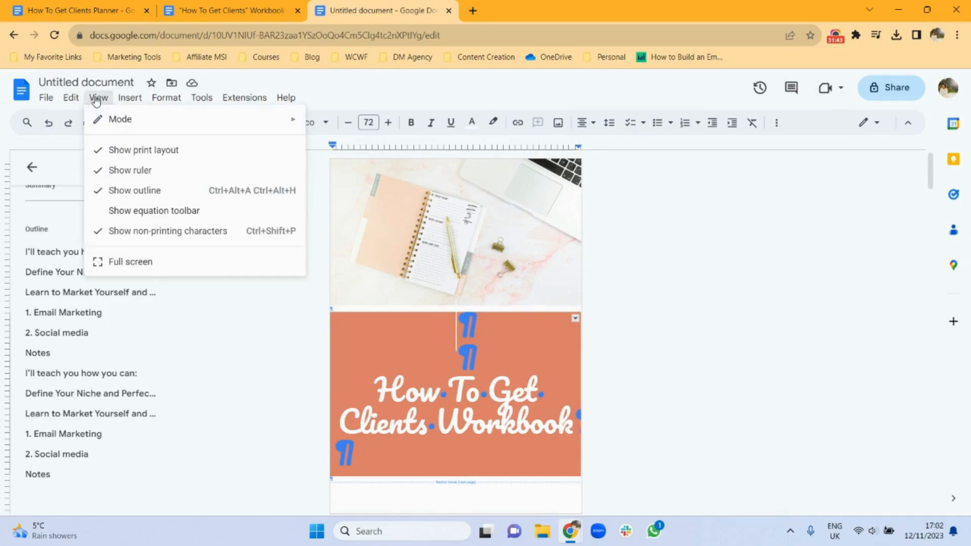
left_click(133, 232)
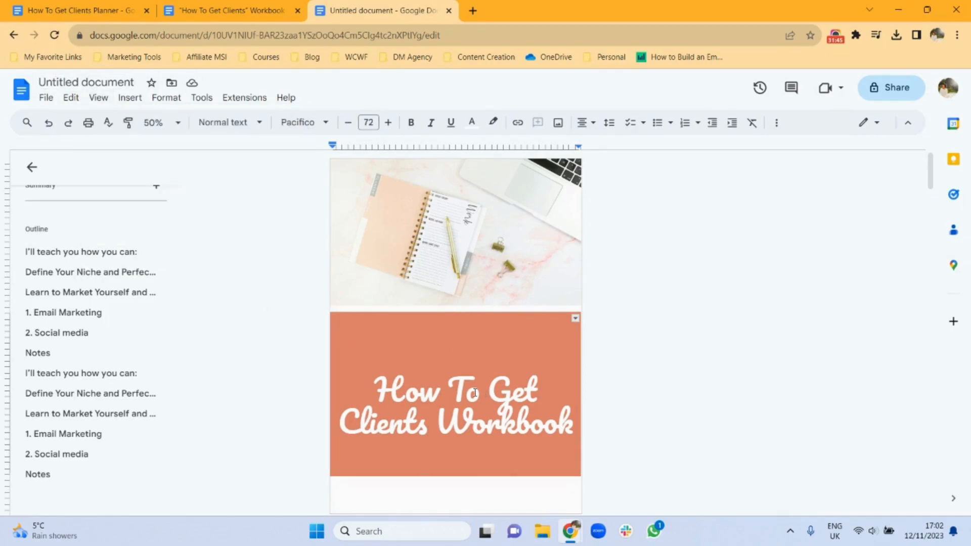
left_click_drag(927, 170, 900, 154)
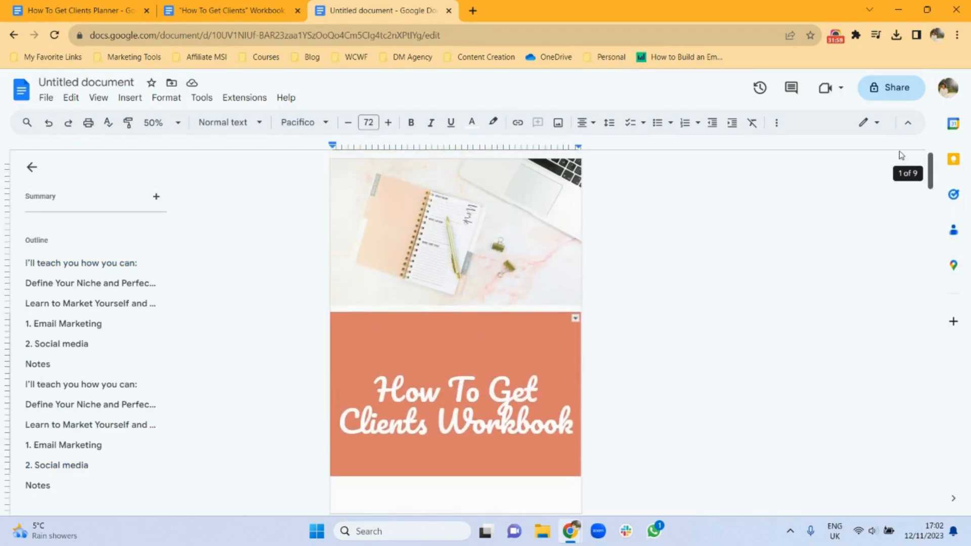
- Name the document "How To Get Clients Workbook" and download it as a PDF document
left_click(84, 82)
left_click(358, 91)
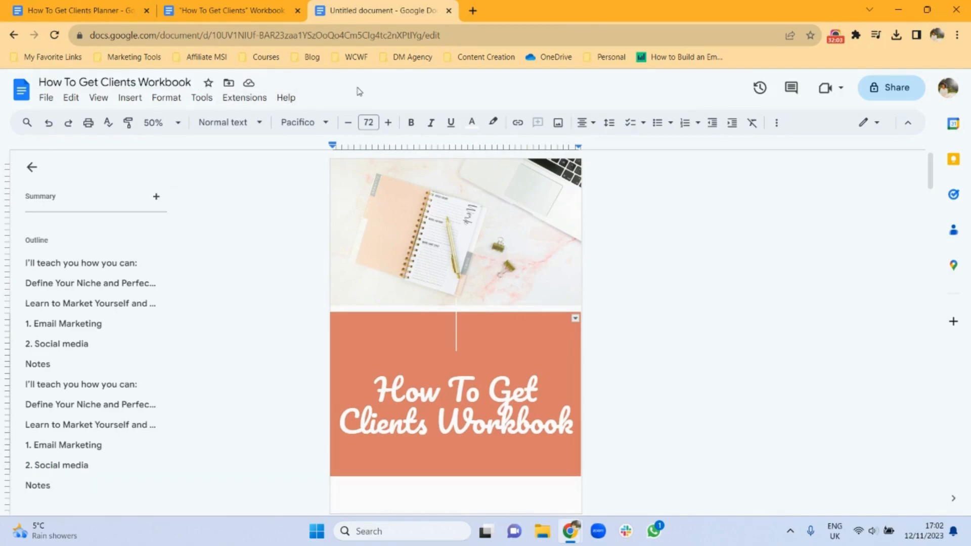
left_click(49, 101)
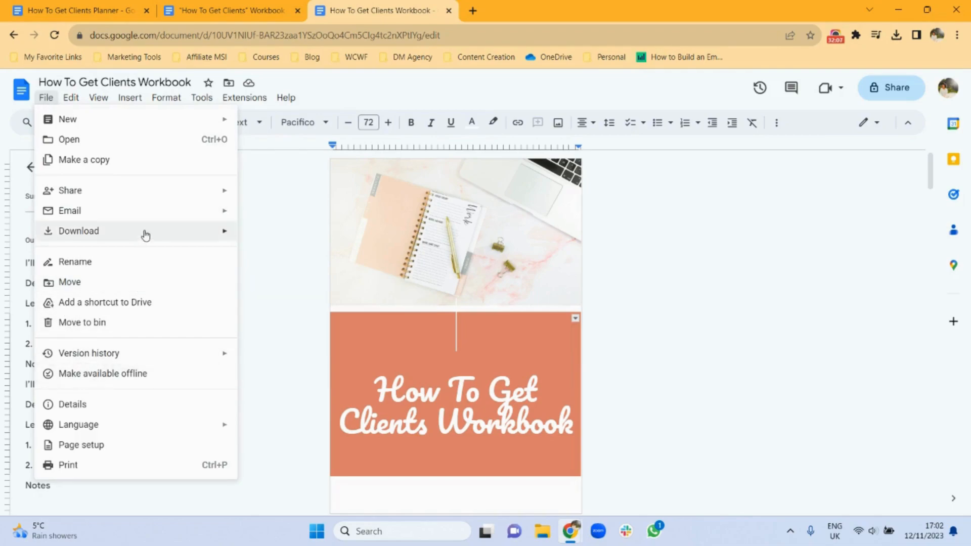
mouse_move(145, 234)
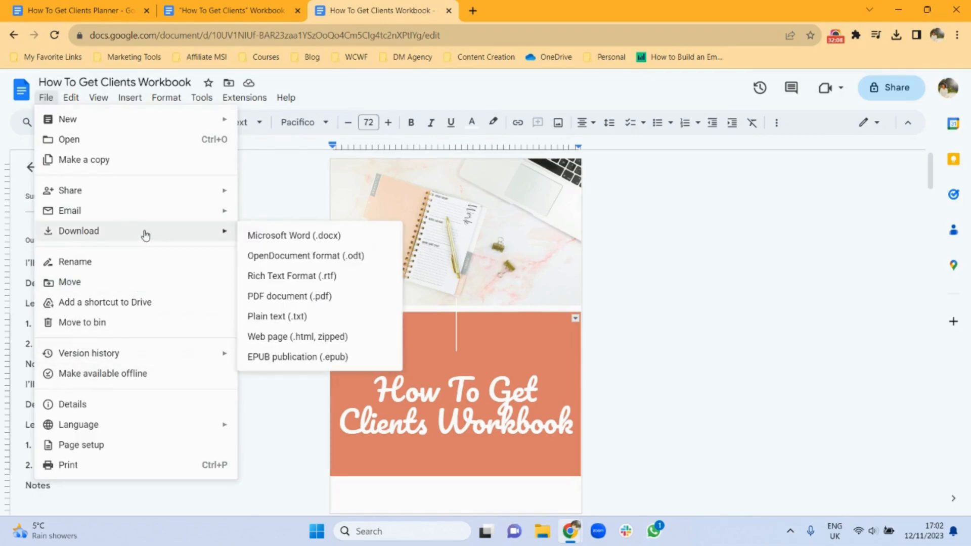
left_click(286, 298)
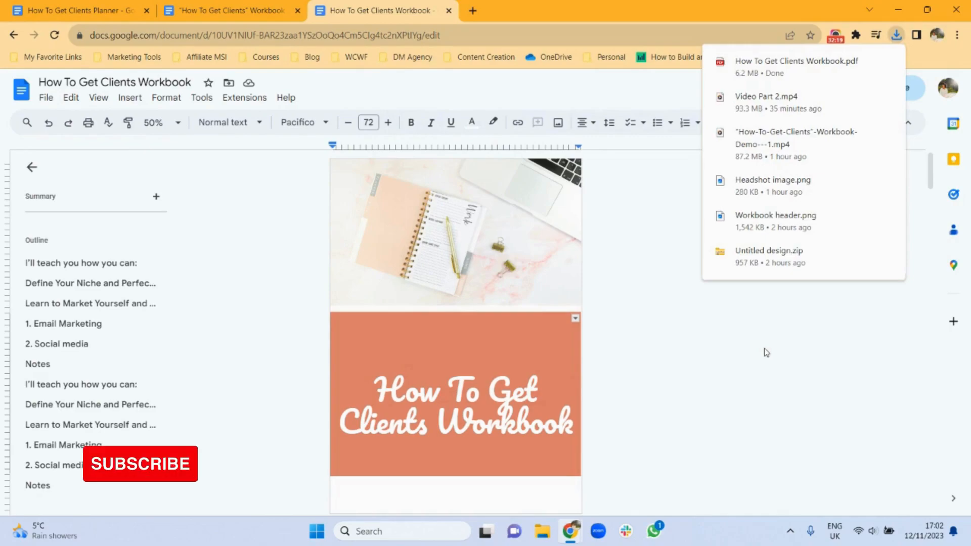
- Open the downloaded workbook PDF and review its pages, following the "I'll teach you how you can:" link in the table of contents before returning to the cover
left_click(742, 70)
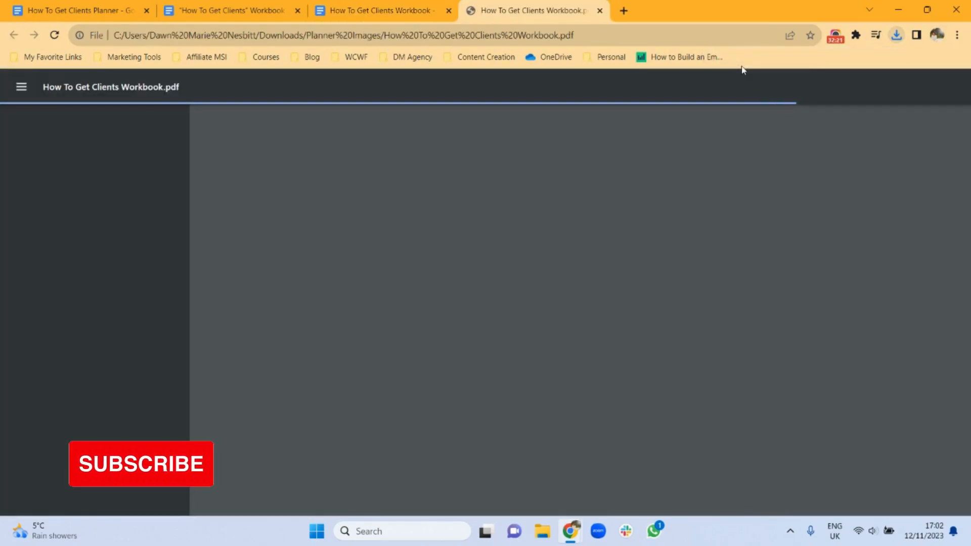
left_click_drag(966, 130, 966, 151)
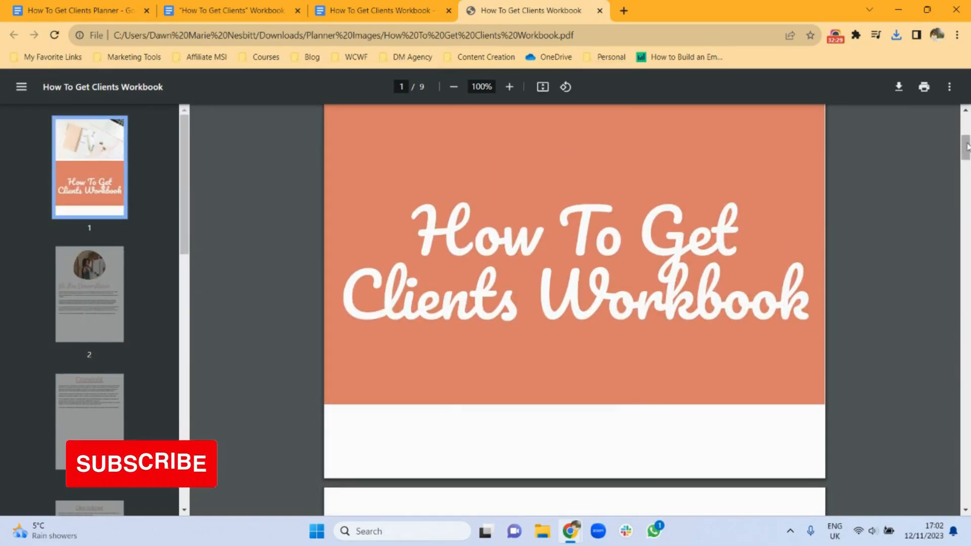
left_click_drag(968, 135, 967, 117)
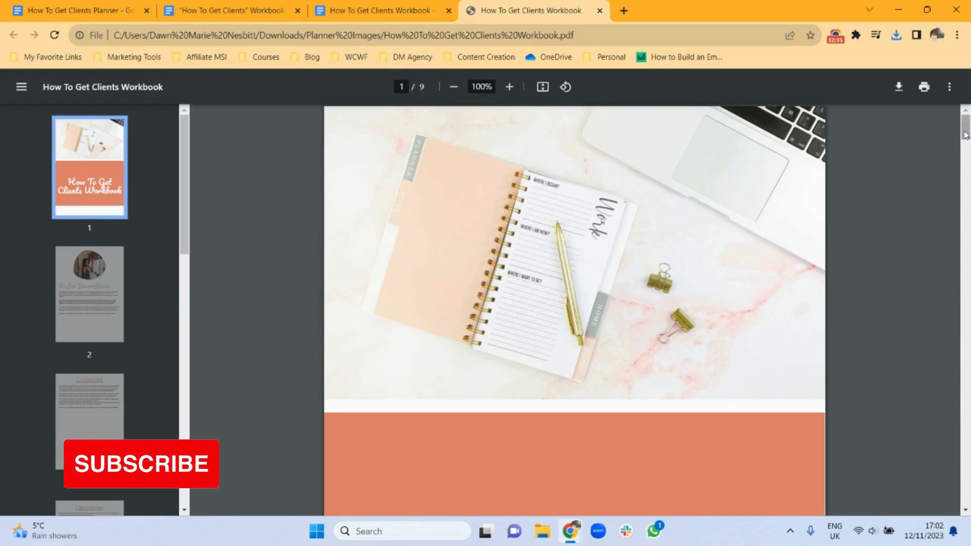
left_click_drag(966, 135, 962, 304)
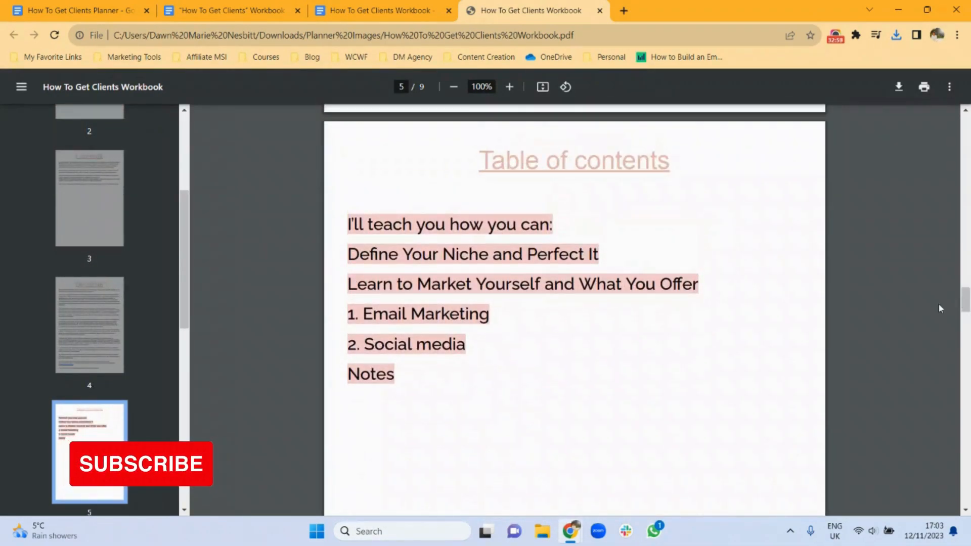
left_click(414, 231)
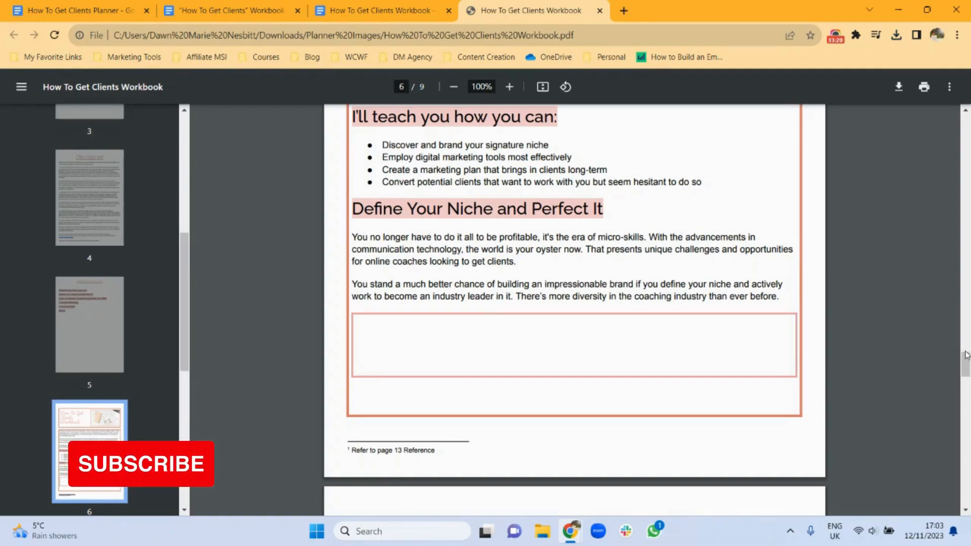
left_click_drag(965, 367, 966, 126)
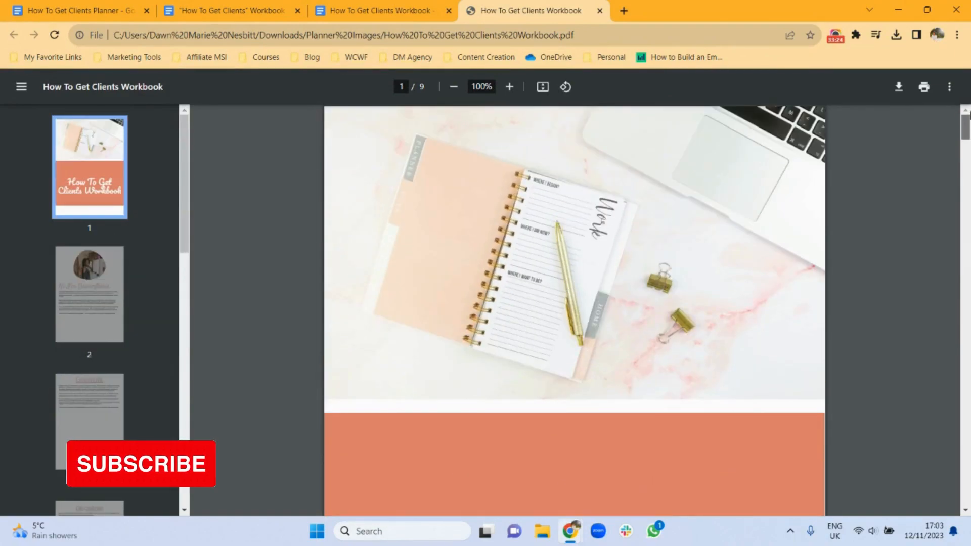